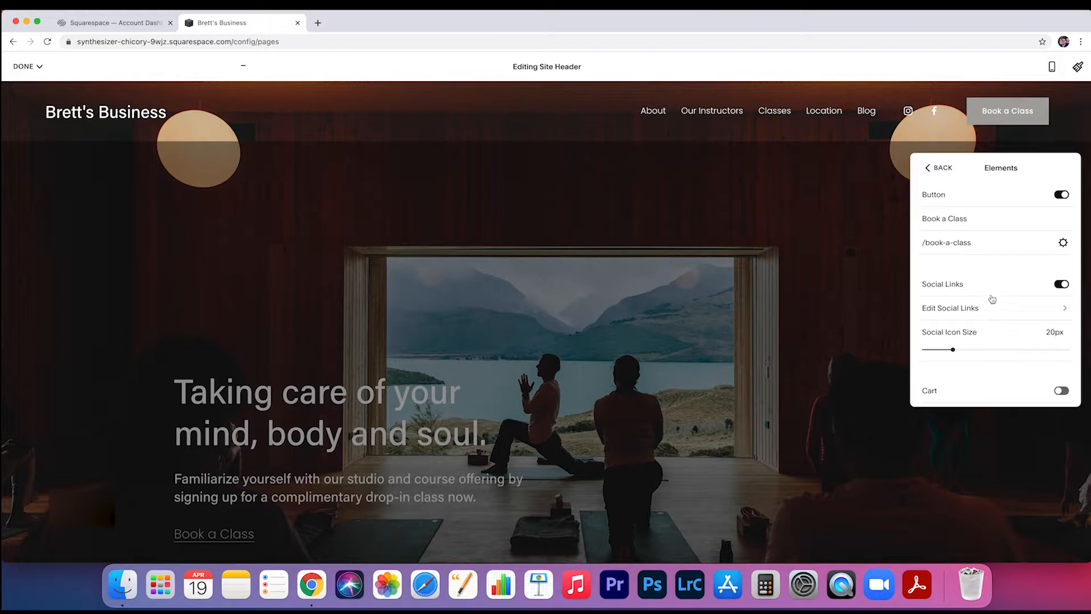
Turn off the social links in the header elements, and switch the header button off and back on
{"action": "scroll", "coordinate": [985, 337], "scroll_direction": "down", "scroll_amount": 1}
{"action": "scroll", "coordinate": [985, 337], "scroll_direction": "up", "scroll_amount": 1}
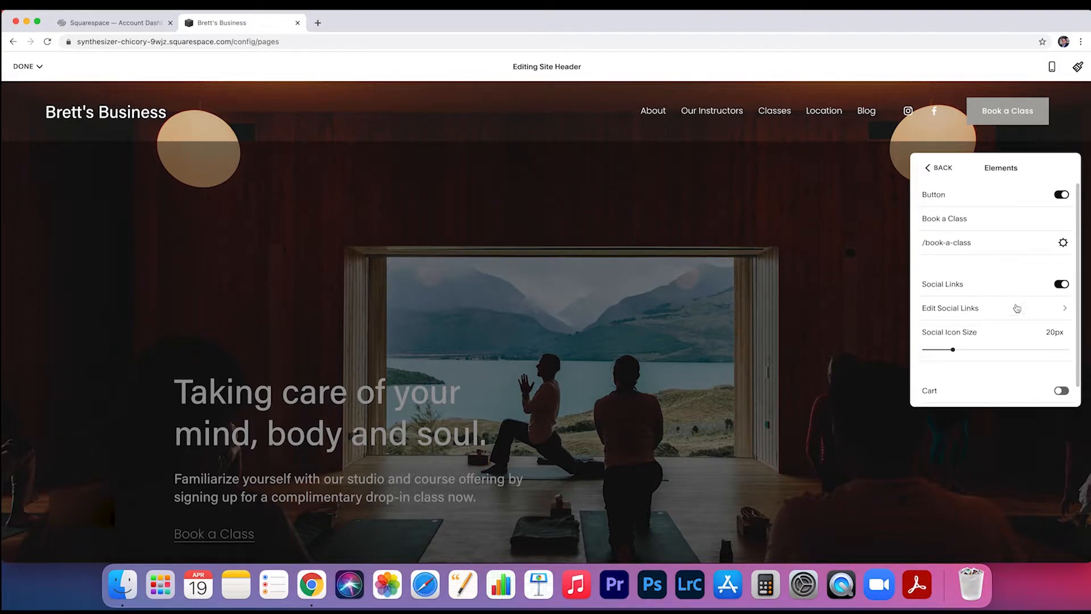
{"action": "left_click", "coordinate": [1061, 284]}
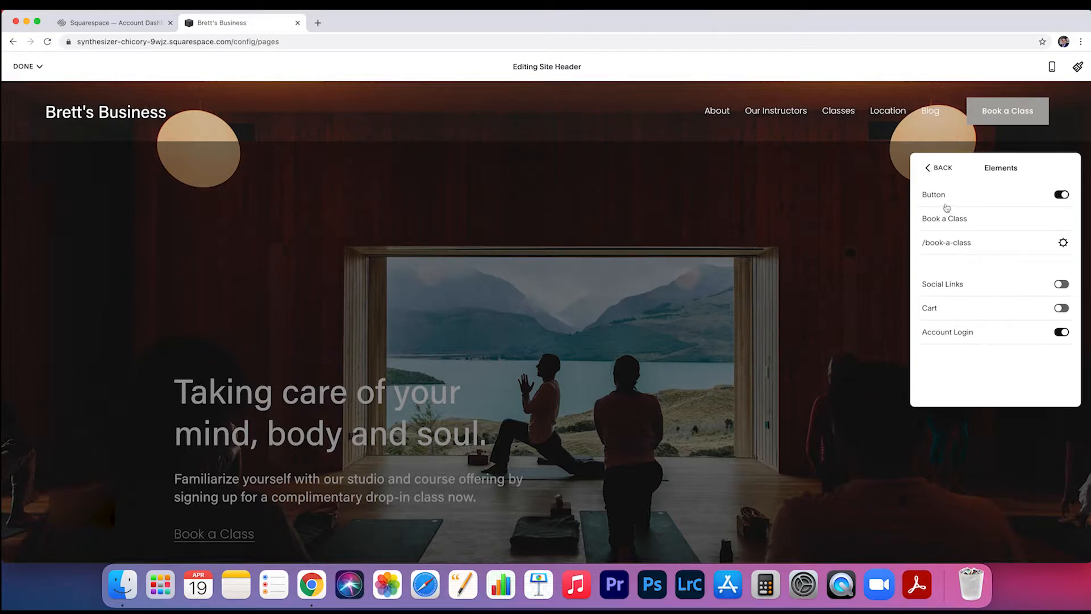
{"action": "left_click", "coordinate": [1067, 199]}
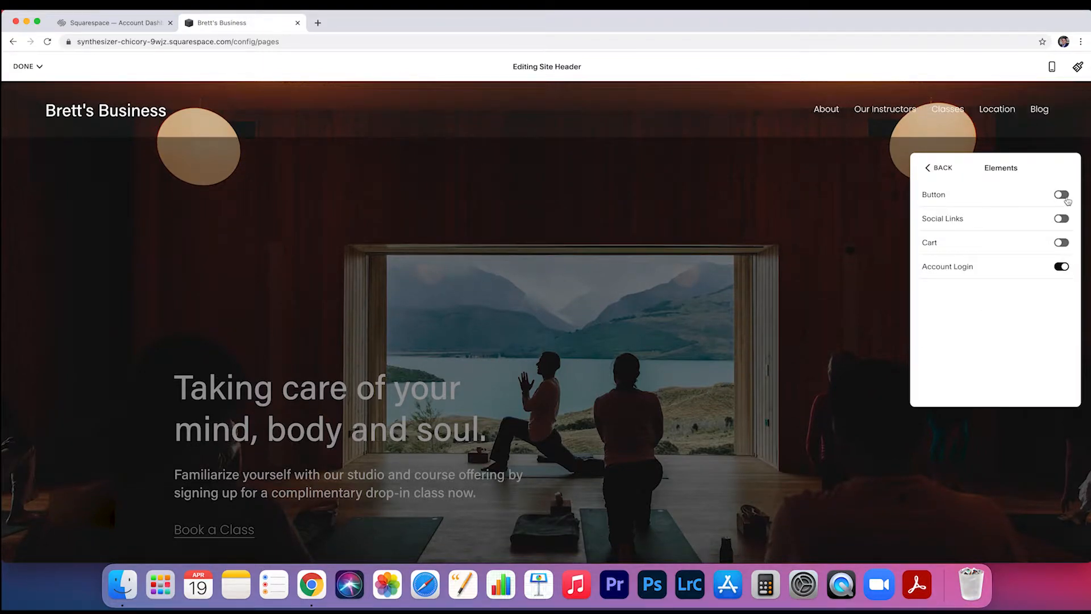
{"action": "left_click", "coordinate": [1063, 195]}
Turn off the header's transparency and try the Black Minimal and White Minimal color themes on it
{"action": "left_click", "coordinate": [936, 168]}
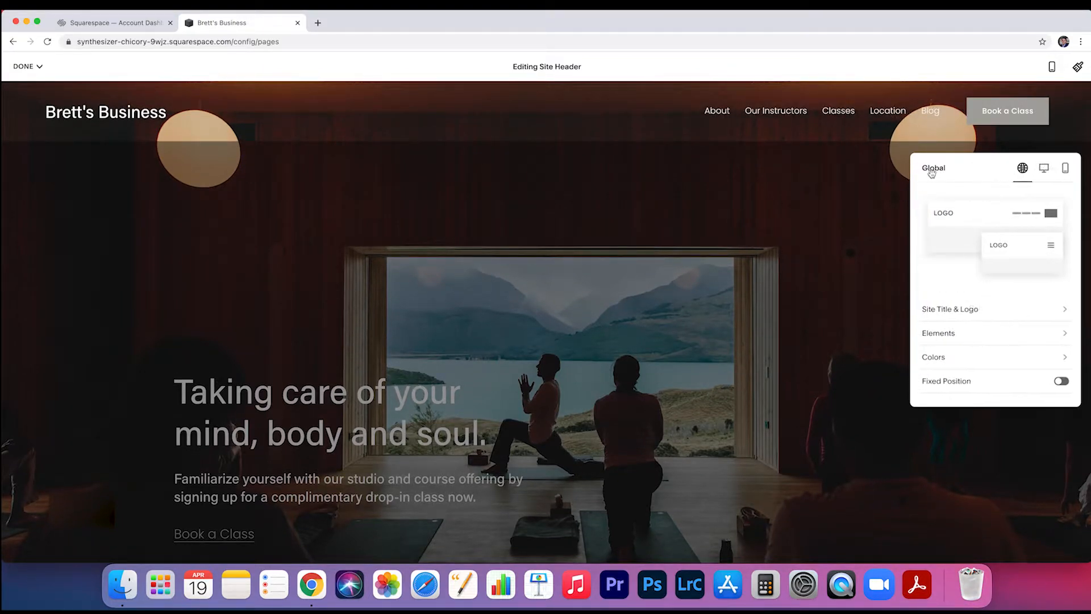
{"action": "left_click", "coordinate": [1019, 358]}
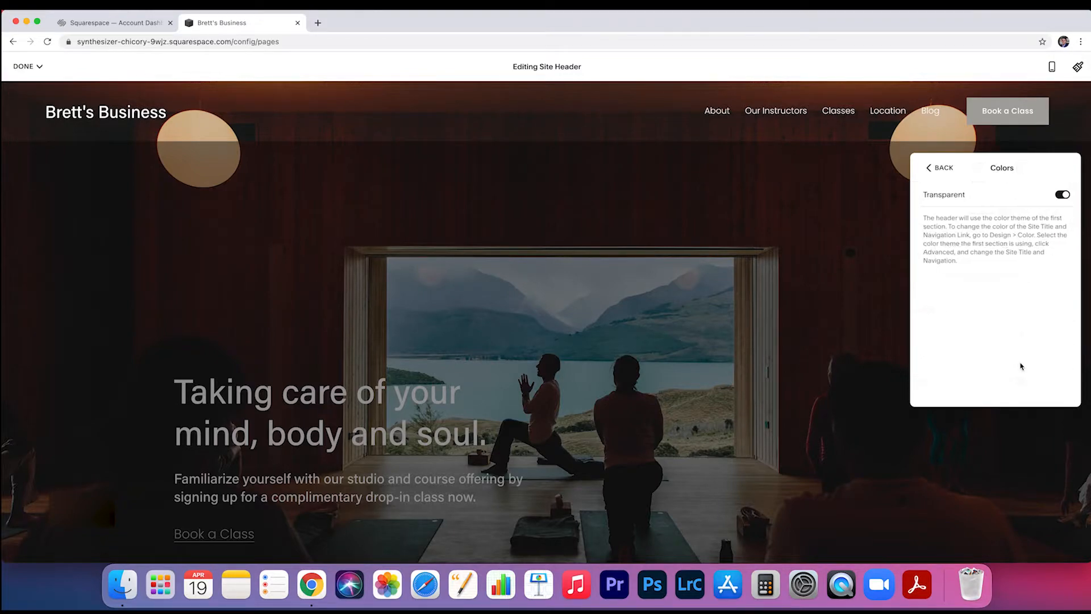
{"action": "left_click", "coordinate": [1062, 195]}
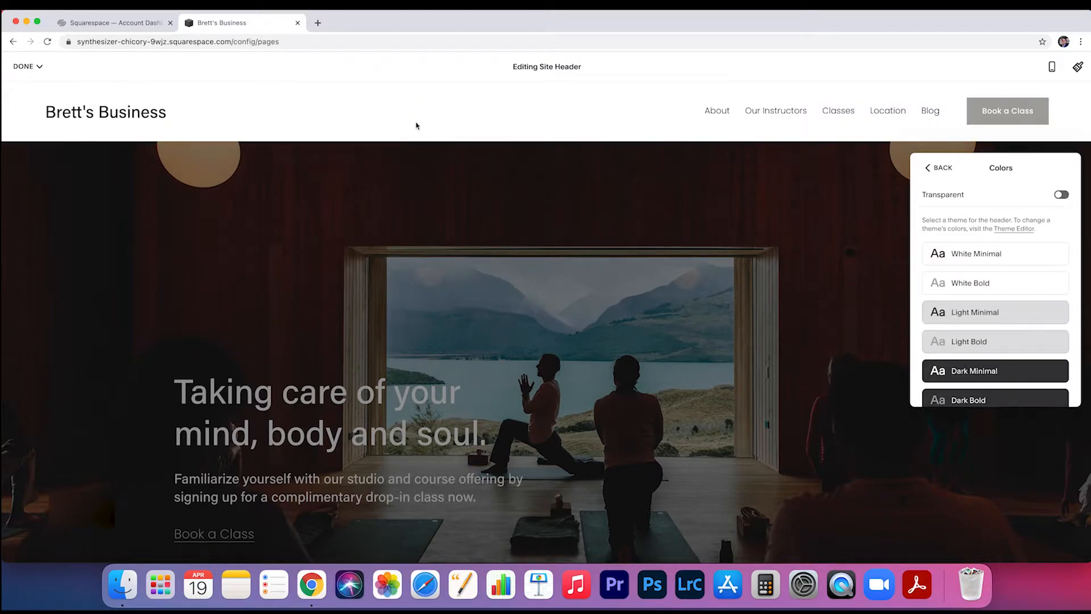
{"action": "scroll", "coordinate": [1001, 265], "scroll_direction": "down", "scroll_amount": 3}
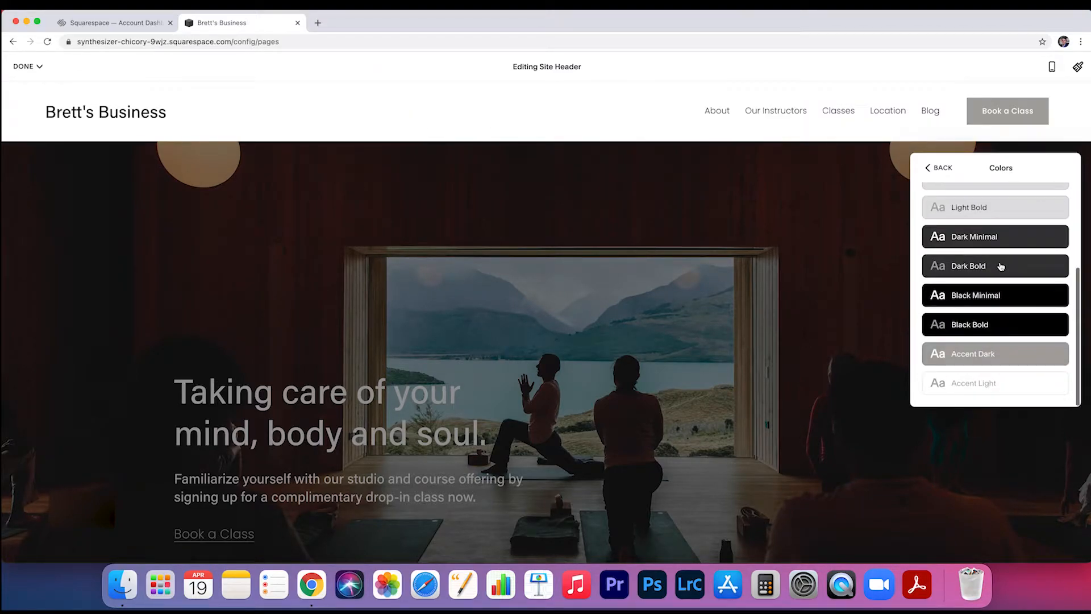
{"action": "scroll", "coordinate": [1001, 264], "scroll_direction": "up", "scroll_amount": 3}
{"action": "scroll", "coordinate": [1001, 266], "scroll_direction": "down", "scroll_amount": 3}
{"action": "left_click", "coordinate": [983, 303]}
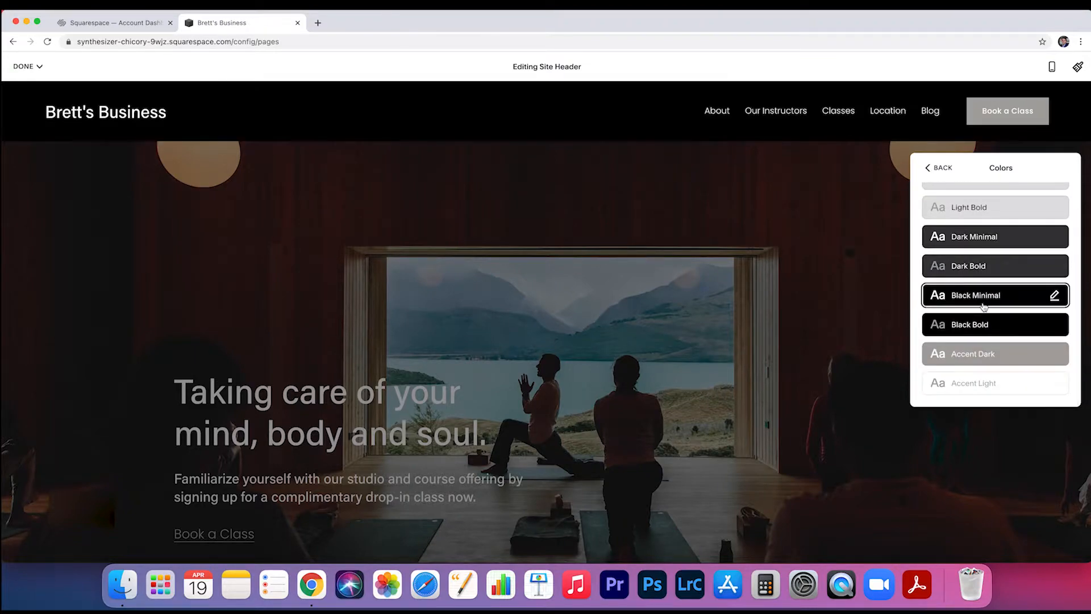
{"action": "scroll", "coordinate": [985, 305], "scroll_direction": "up", "scroll_amount": 5}
{"action": "left_click", "coordinate": [988, 284]}
{"action": "left_click", "coordinate": [983, 254]}
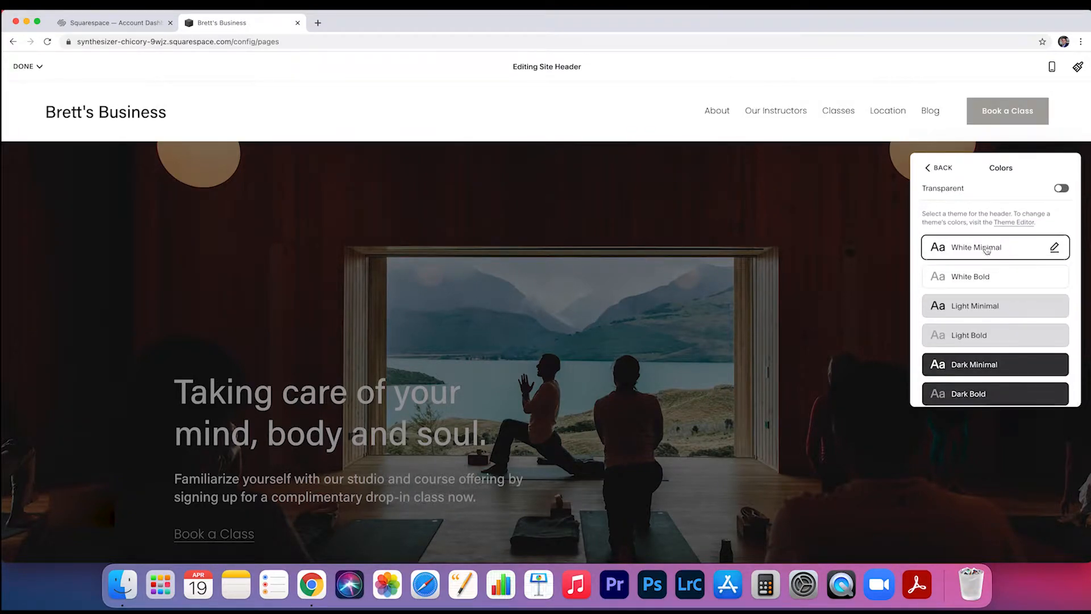
Make the header transparent again and leave its color settings
{"action": "scroll", "coordinate": [1000, 284], "scroll_direction": "down", "scroll_amount": 5}
{"action": "scroll", "coordinate": [975, 335], "scroll_direction": "up", "scroll_amount": 5}
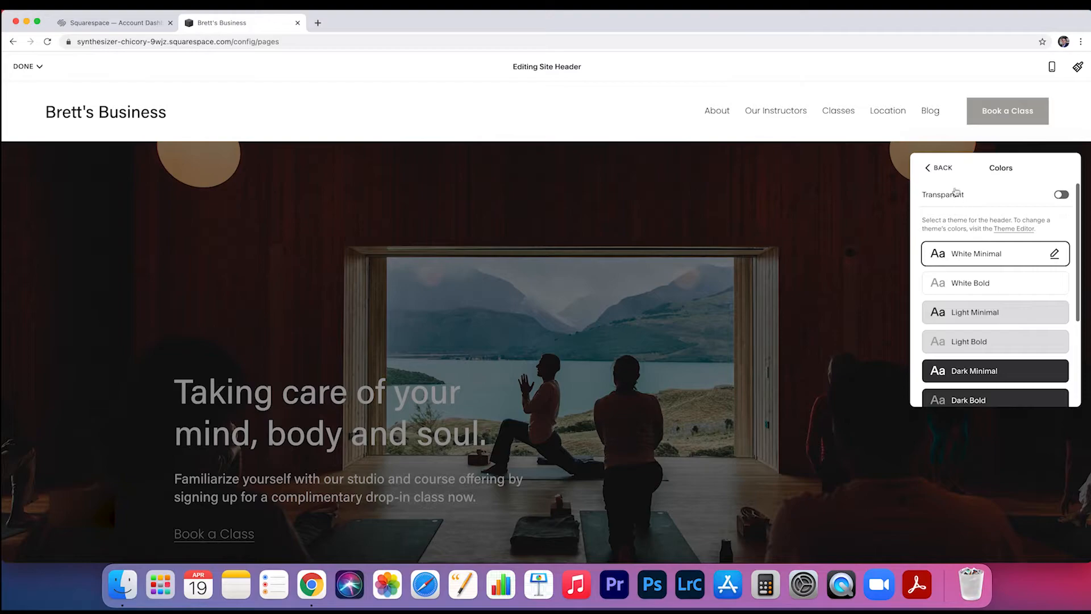
{"action": "left_click", "coordinate": [1061, 195]}
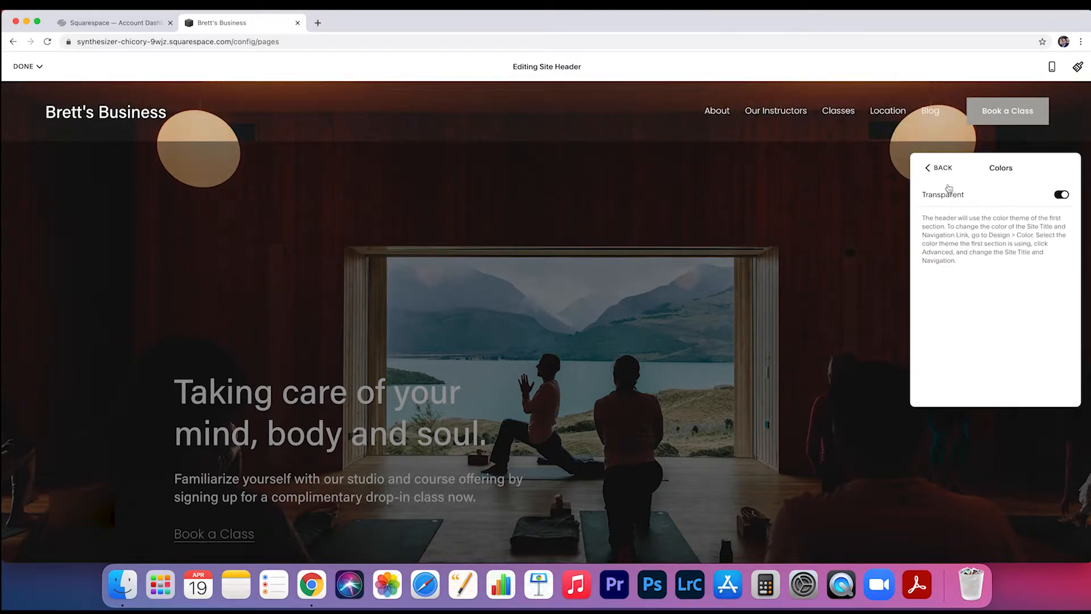
{"action": "left_click", "coordinate": [938, 168]}
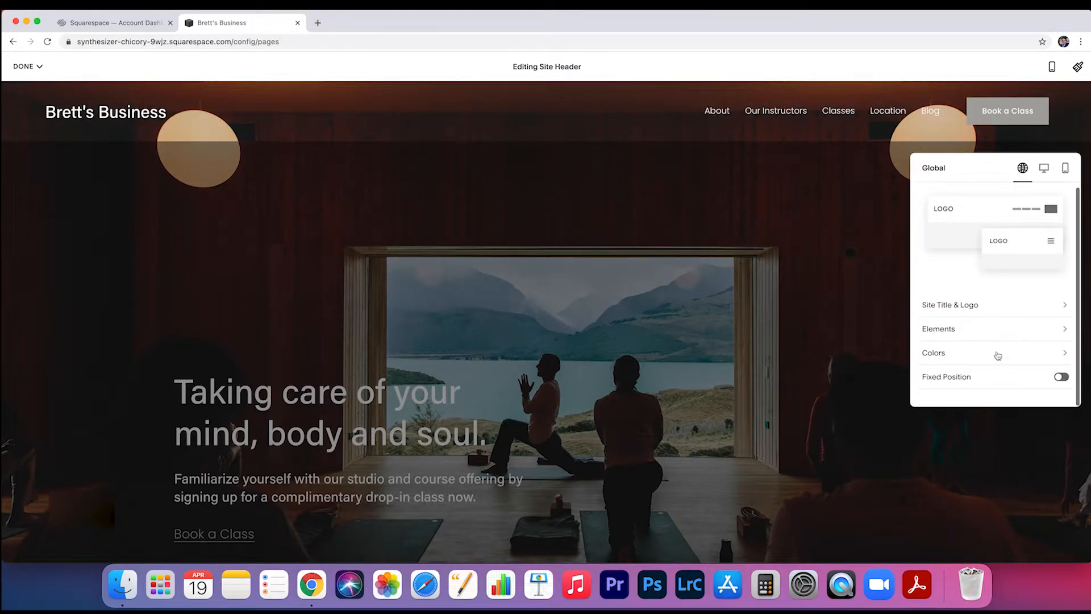
Turn on Fixed Position for the site header and check it along the home page in the editor
{"action": "left_click", "coordinate": [1060, 378]}
{"action": "left_click", "coordinate": [732, 319]}
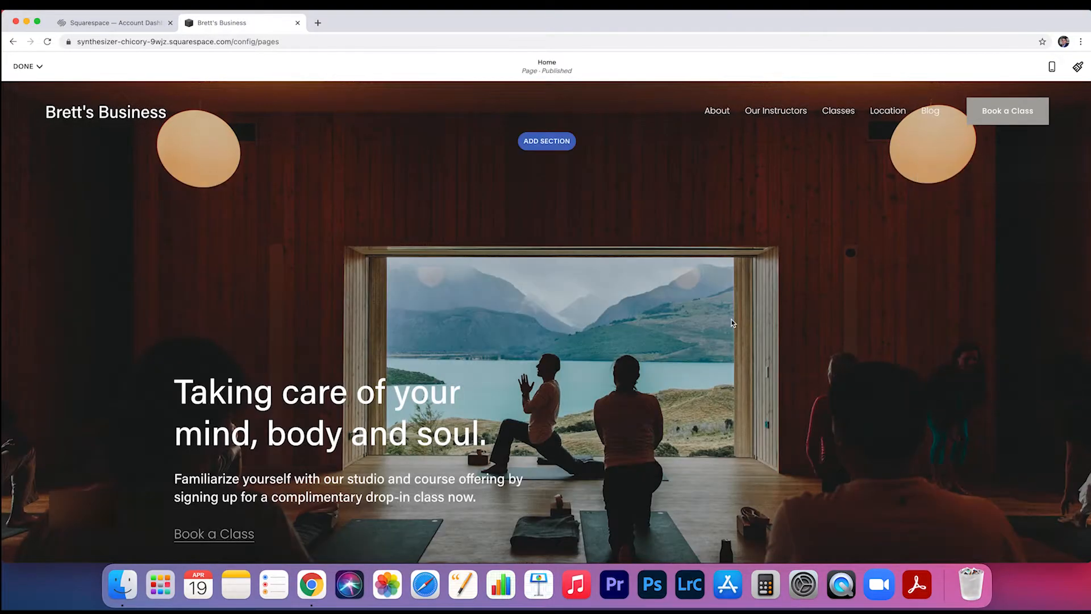
{"action": "scroll", "coordinate": [732, 320], "scroll_direction": "down", "scroll_amount": 7}
{"action": "scroll", "coordinate": [731, 319], "scroll_direction": "down", "scroll_amount": 5}
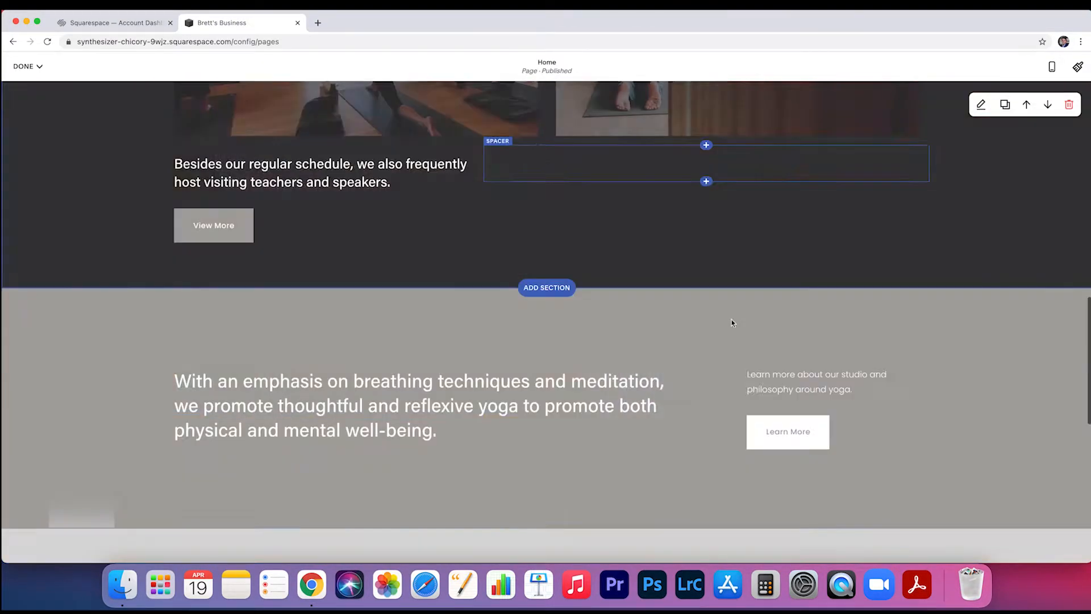
{"action": "scroll", "coordinate": [732, 319], "scroll_direction": "up", "scroll_amount": 15}
{"action": "scroll", "coordinate": [732, 319], "scroll_direction": "down", "scroll_amount": 10}
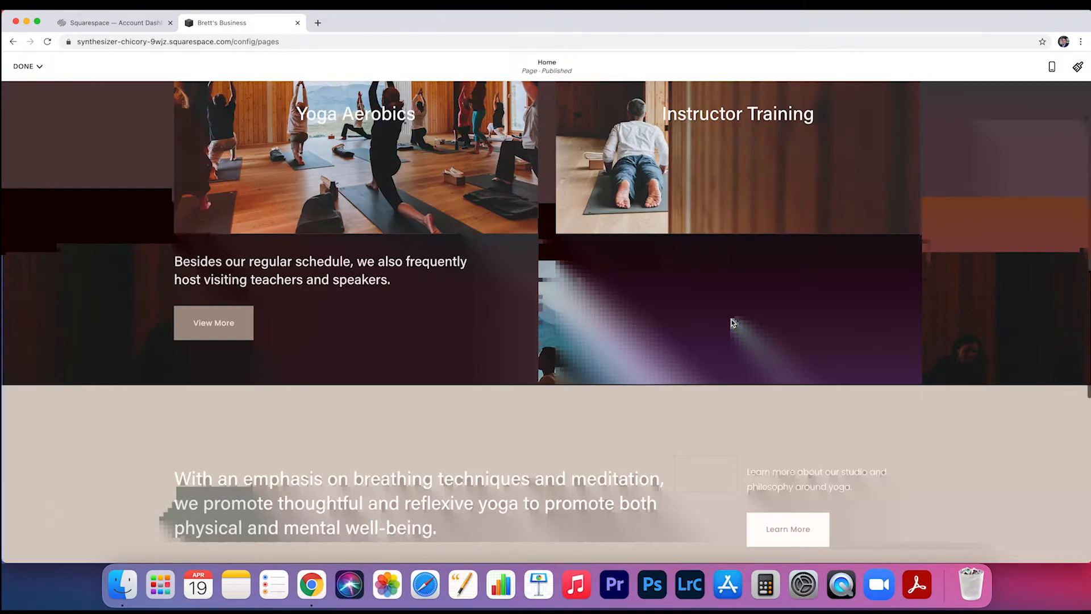
{"action": "scroll", "coordinate": [732, 319], "scroll_direction": "up", "scroll_amount": 5}
Save the home page changes and look over the saved page to check the header's behavior
{"action": "left_click", "coordinate": [25, 66]}
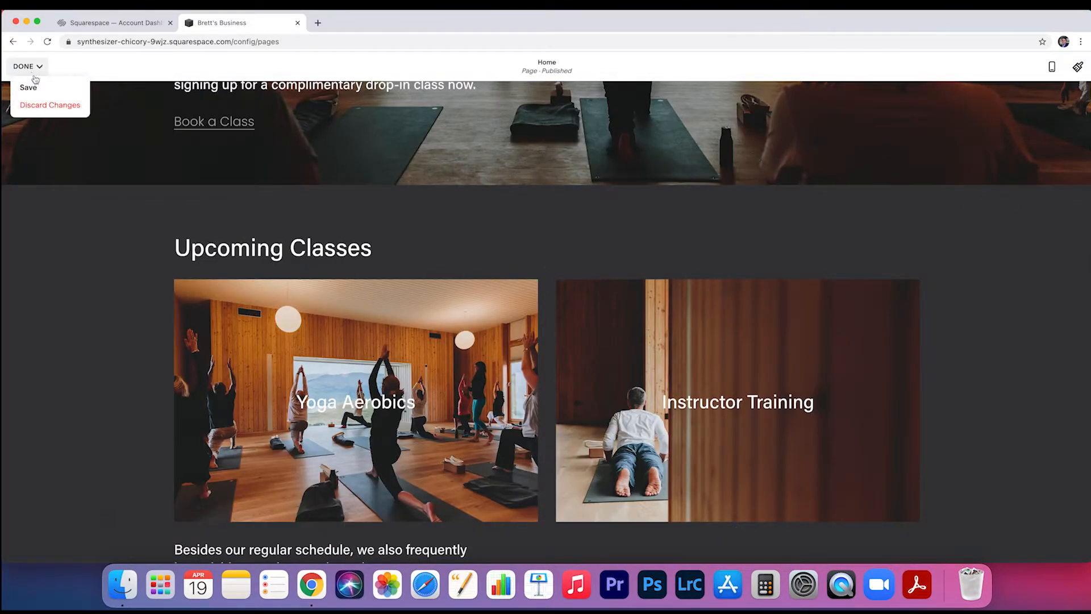
{"action": "left_click", "coordinate": [35, 88]}
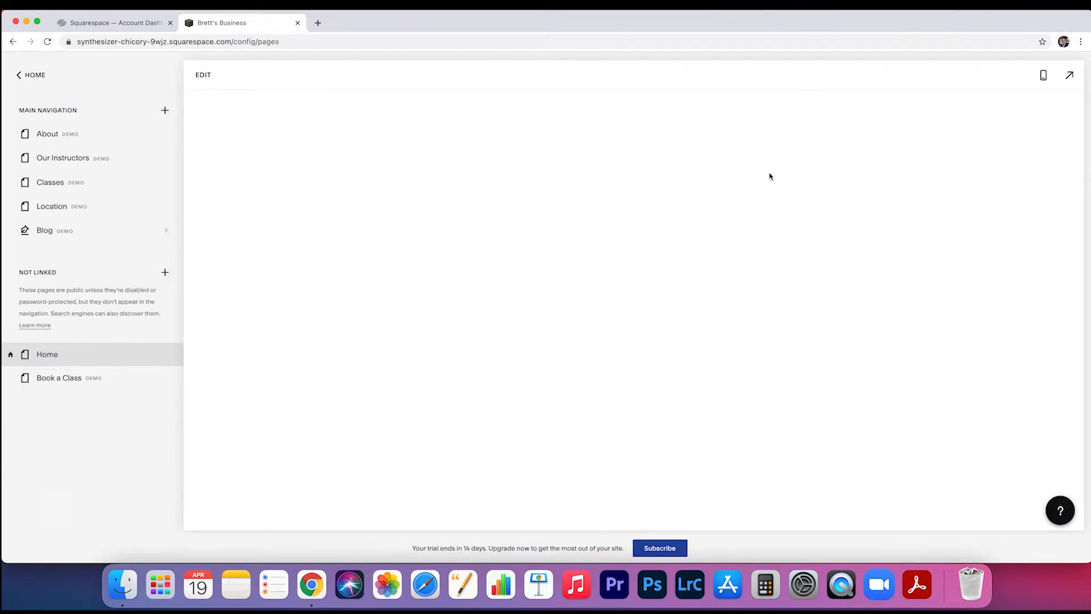
{"action": "scroll", "coordinate": [756, 239], "scroll_direction": "down", "scroll_amount": 3}
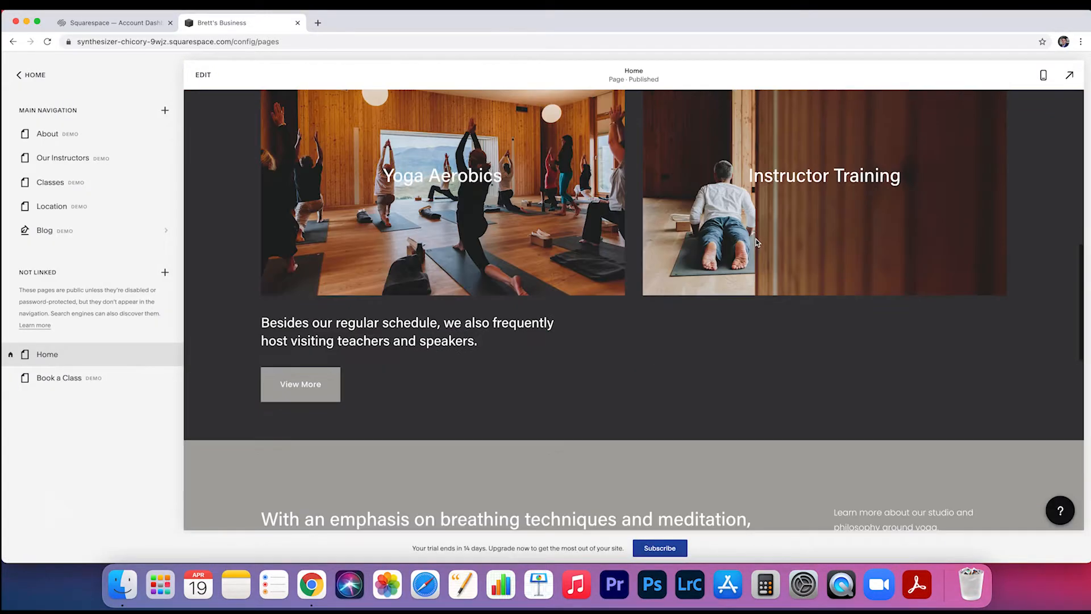
{"action": "scroll", "coordinate": [757, 240], "scroll_direction": "down", "scroll_amount": 10}
{"action": "scroll", "coordinate": [760, 199], "scroll_direction": "up", "scroll_amount": 20}
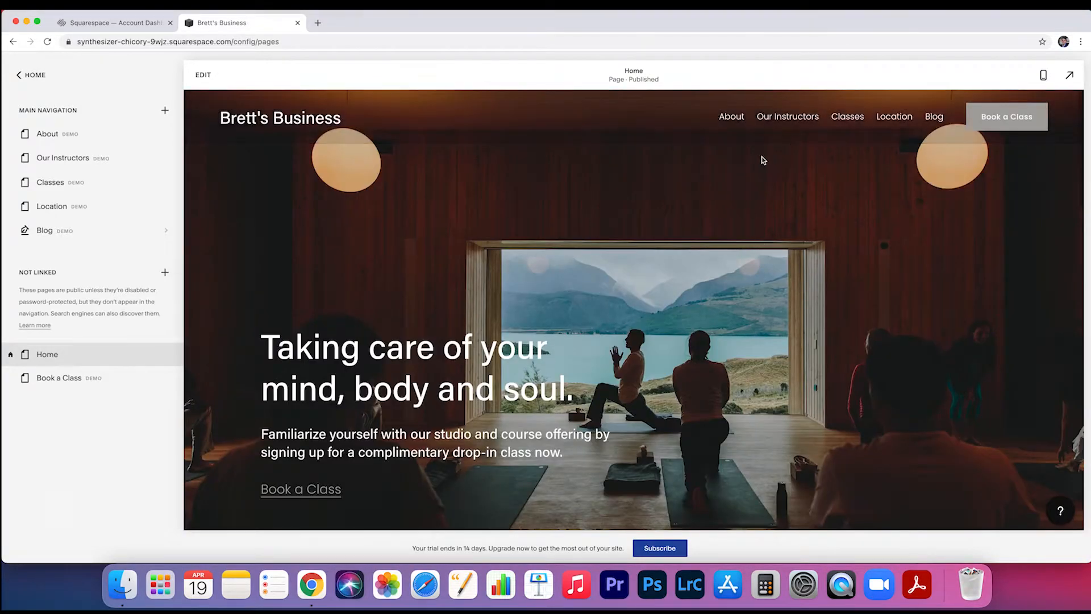
Reopen the site header for editing and set the Fixed Header Style to Basic
{"action": "double_click", "coordinate": [706, 125]}
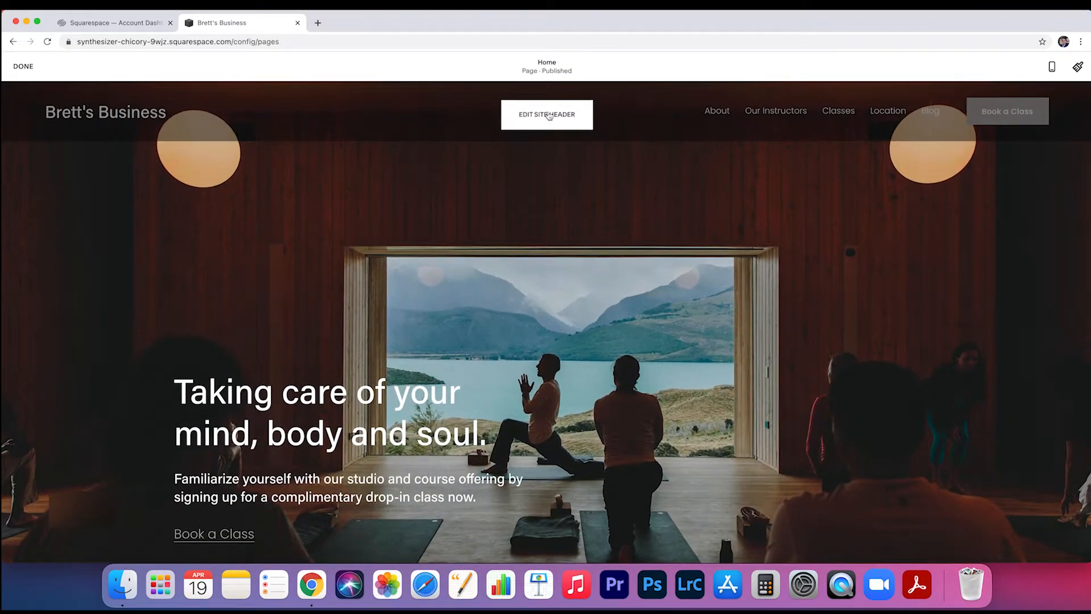
{"action": "left_click", "coordinate": [549, 116]}
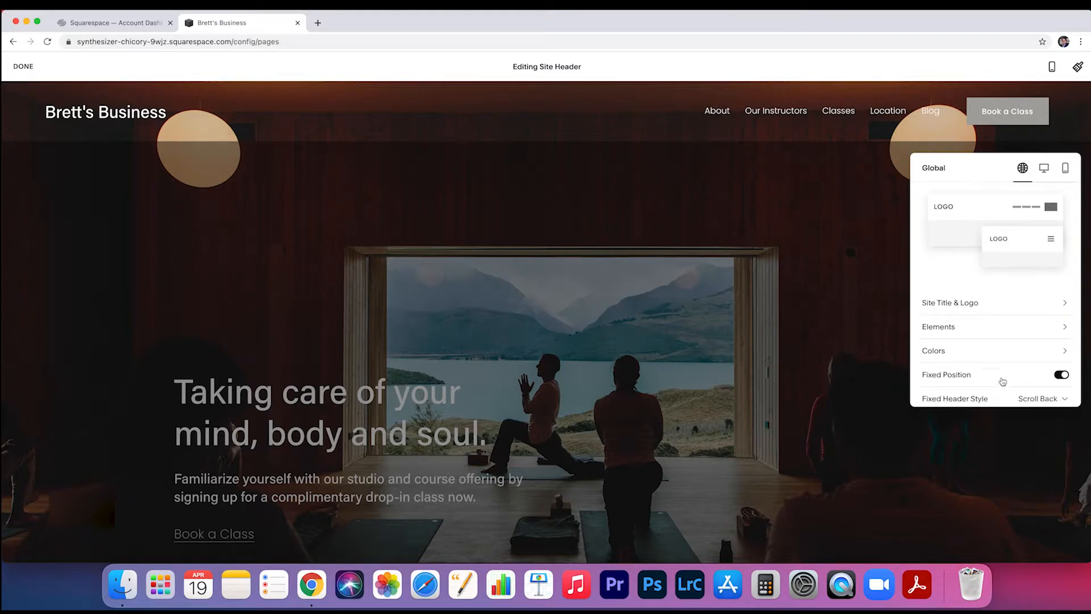
{"action": "scroll", "coordinate": [1004, 381], "scroll_direction": "down", "scroll_amount": 2}
{"action": "left_click", "coordinate": [1057, 369]}
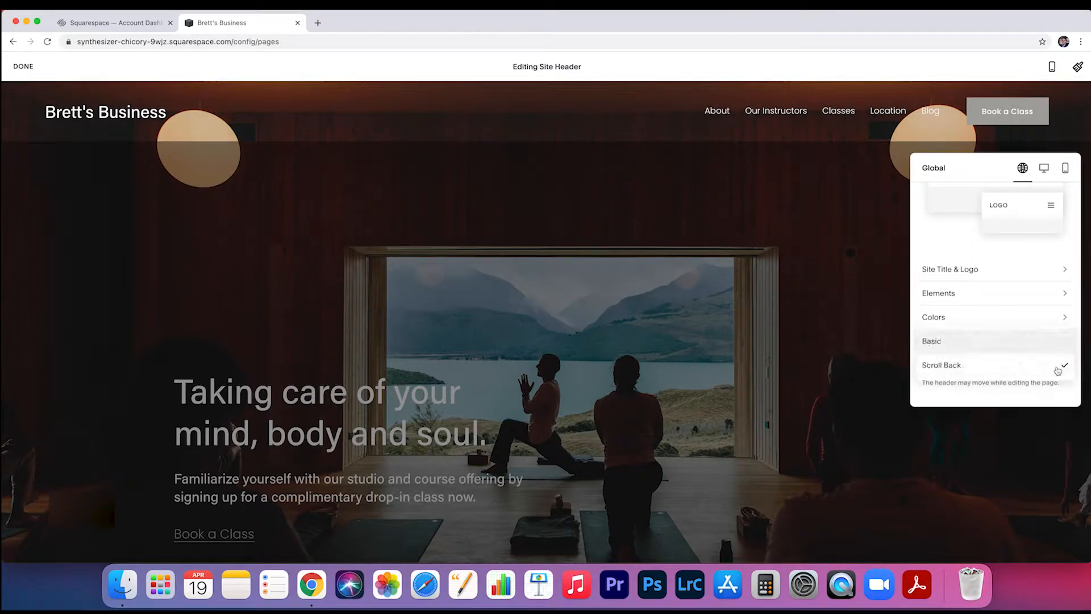
{"action": "left_click", "coordinate": [959, 342]}
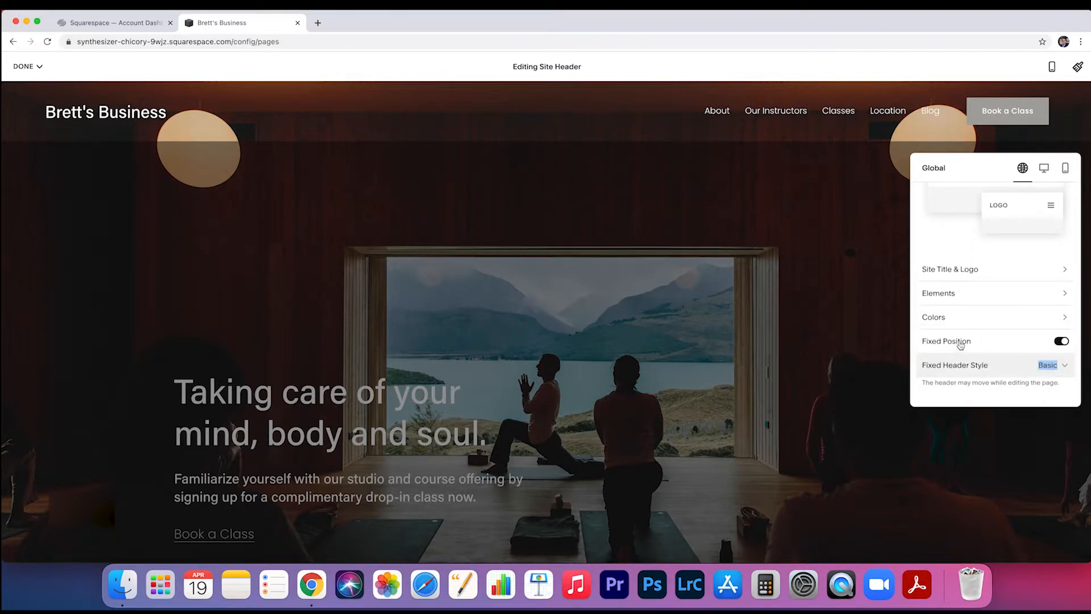
{"action": "left_click", "coordinate": [795, 268]}
Check the header against the page sections in the editor and review its fixed position settings
{"action": "scroll", "coordinate": [759, 255], "scroll_direction": "down", "scroll_amount": 8}
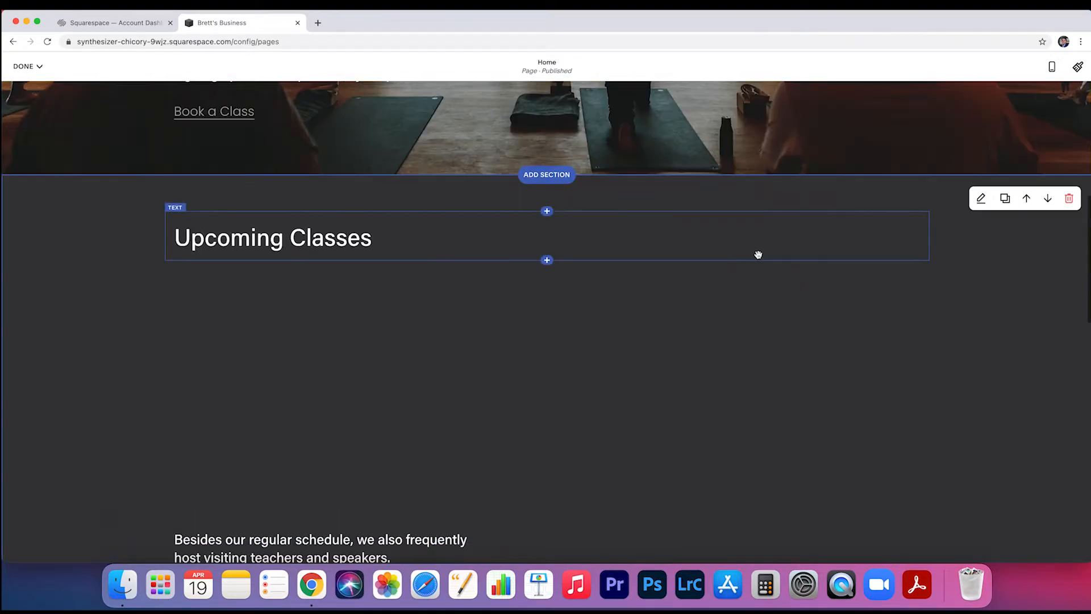
{"action": "scroll", "coordinate": [758, 255], "scroll_direction": "up", "scroll_amount": 8}
{"action": "left_click", "coordinate": [548, 120]}
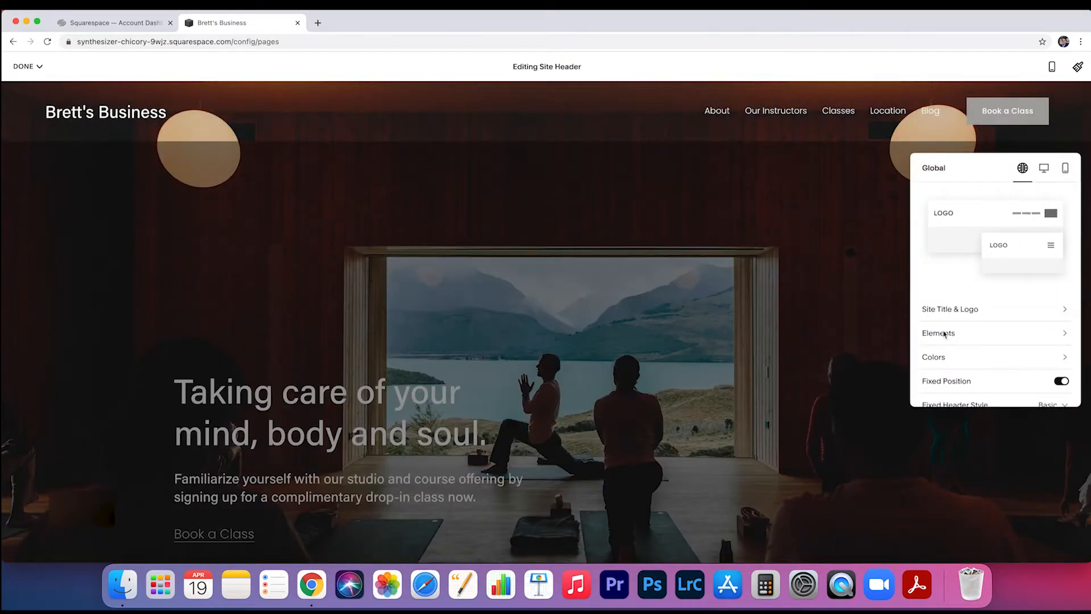
{"action": "scroll", "coordinate": [945, 334], "scroll_direction": "down", "scroll_amount": 2}
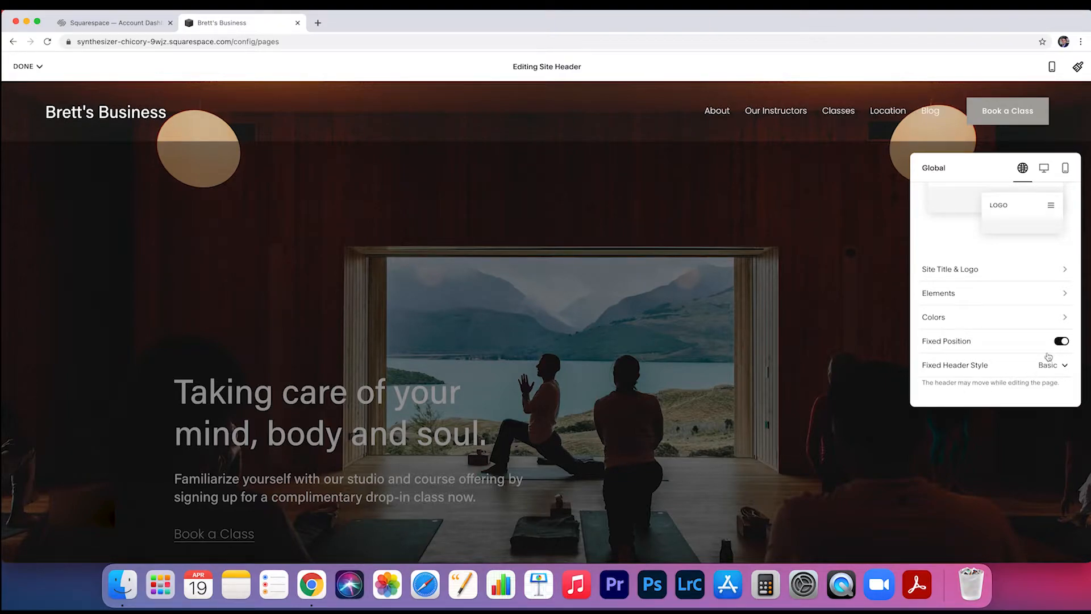
{"action": "left_click", "coordinate": [599, 279]}
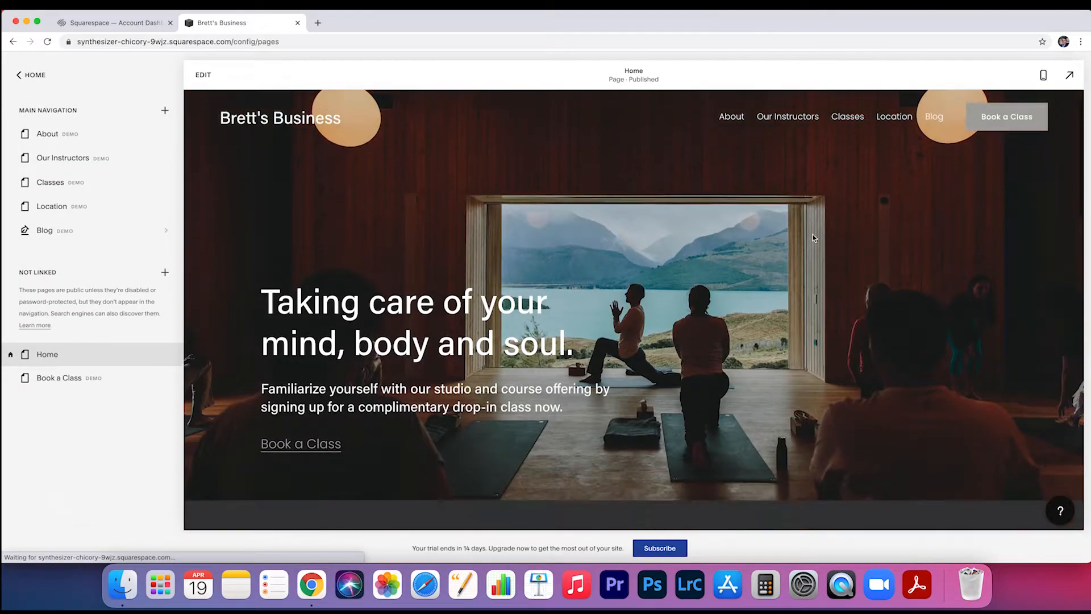
Look through the home page preview down to the footer to check the fixed header
{"action": "scroll", "coordinate": [813, 234], "scroll_direction": "down", "scroll_amount": 6}
{"action": "scroll", "coordinate": [813, 234], "scroll_direction": "down", "scroll_amount": 10}
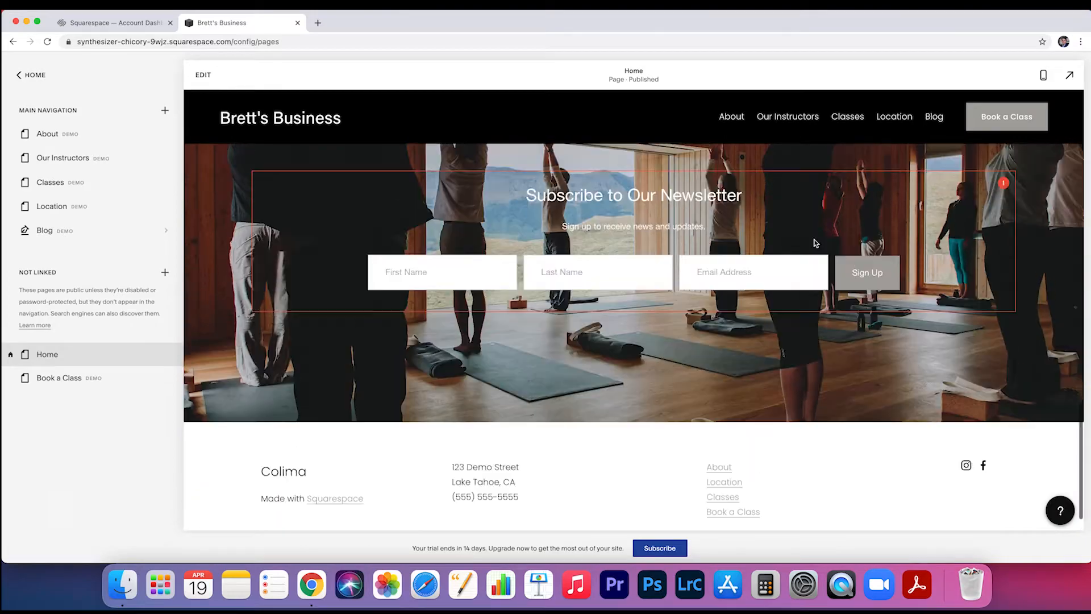
{"action": "scroll", "coordinate": [813, 243], "scroll_direction": "up", "scroll_amount": 20}
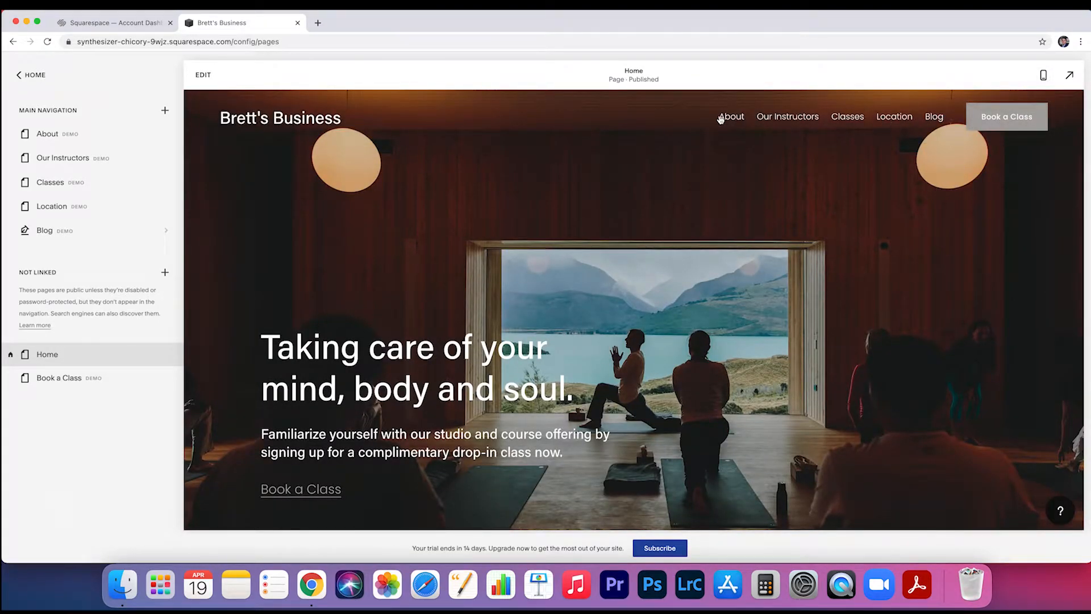
Examine the home page and its navigation menu in the mobile preview, and return to the desktop preview
{"action": "left_click", "coordinate": [1044, 77]}
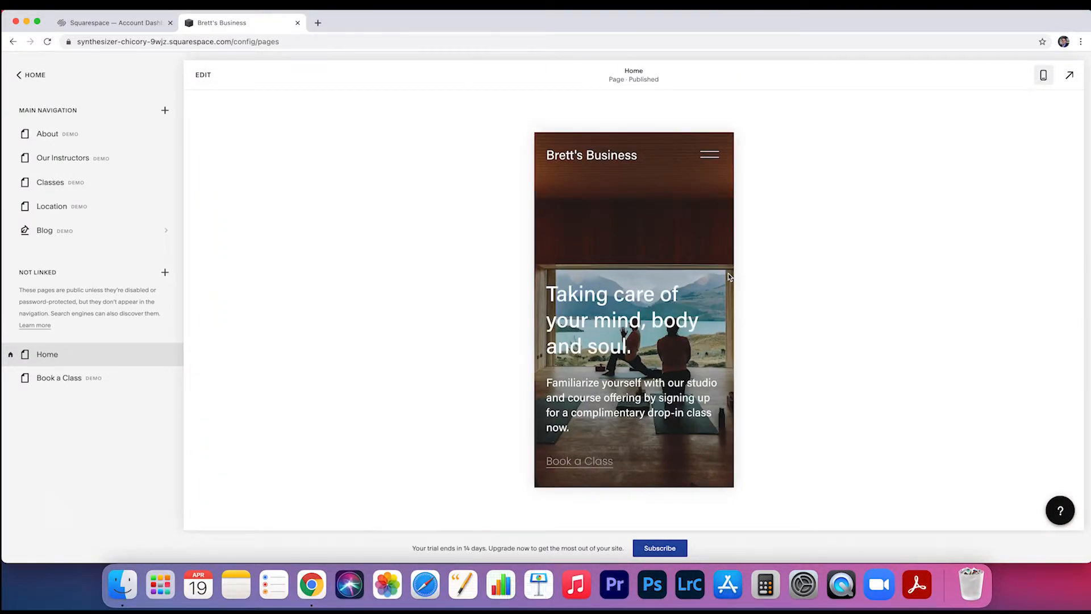
{"action": "scroll", "coordinate": [633, 341], "scroll_direction": "down", "scroll_amount": 15}
{"action": "scroll", "coordinate": [635, 340], "scroll_direction": "up", "scroll_amount": 15}
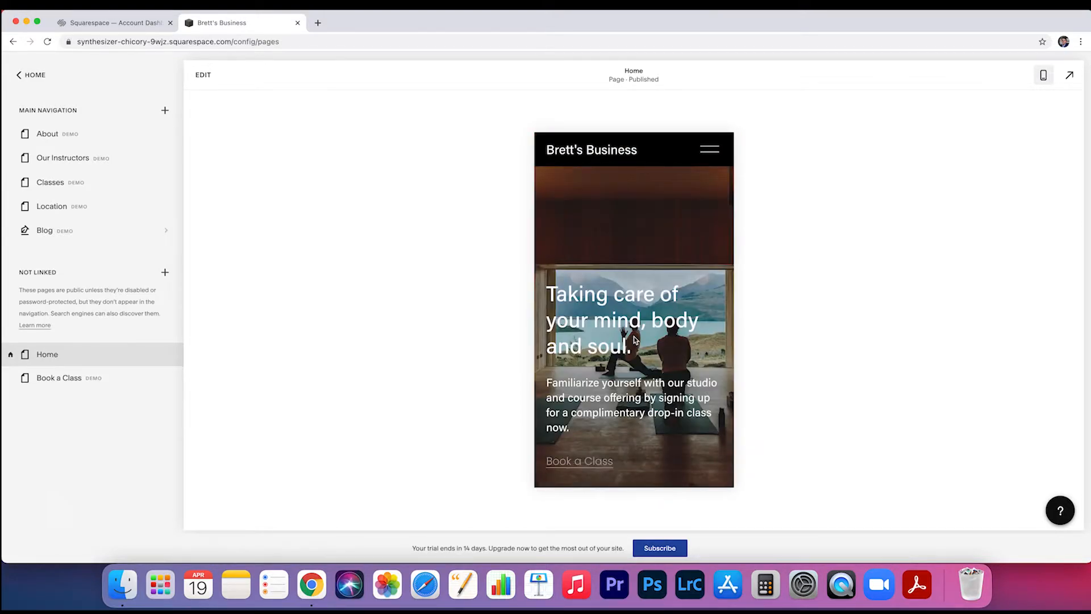
{"action": "left_click", "coordinate": [709, 151]}
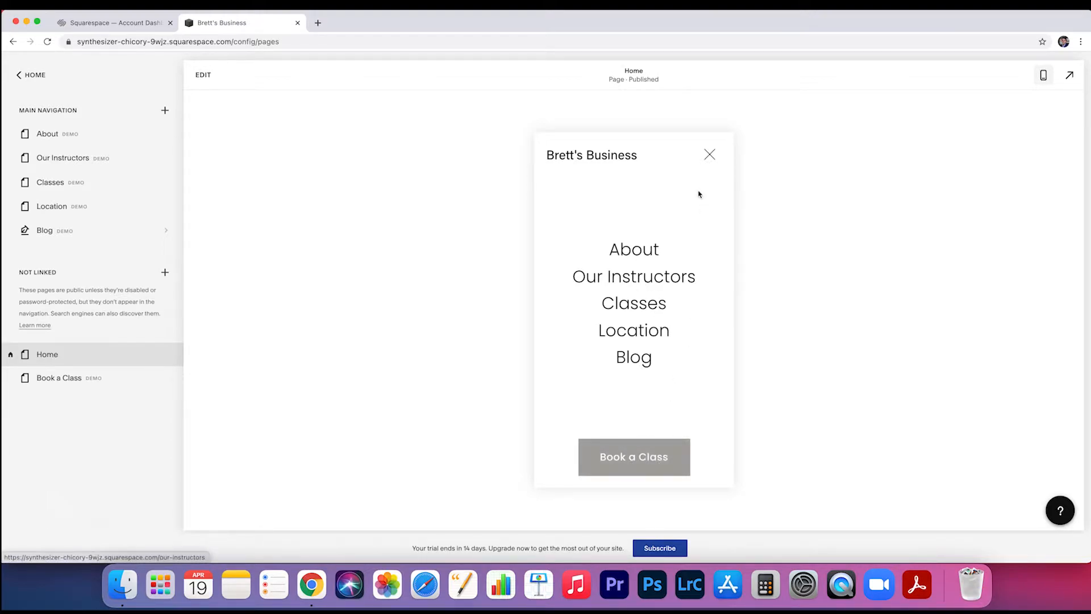
{"action": "left_click", "coordinate": [710, 155]}
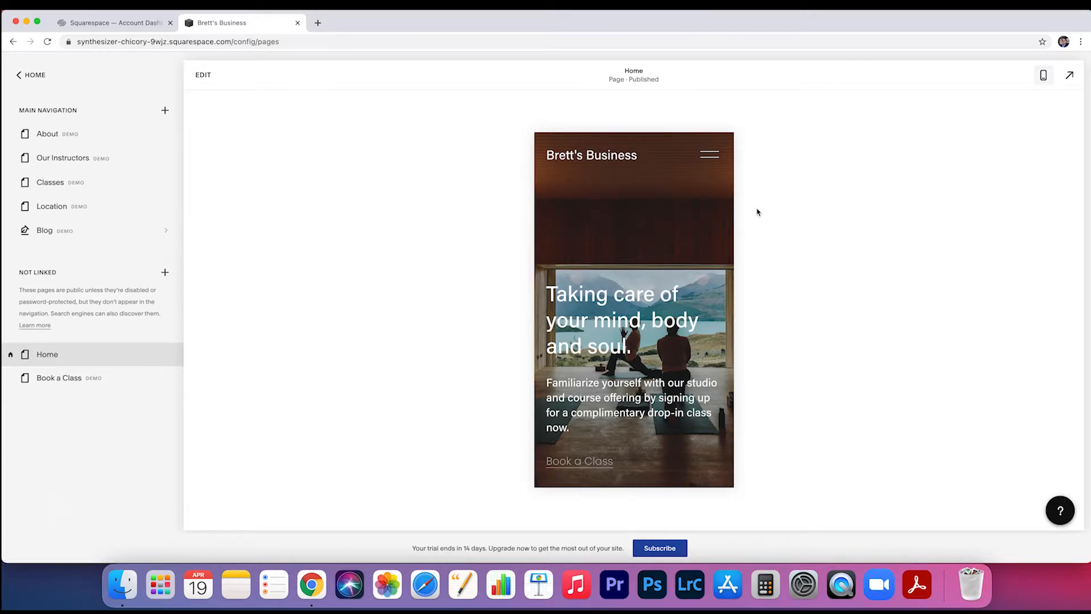
{"action": "left_click", "coordinate": [1043, 75]}
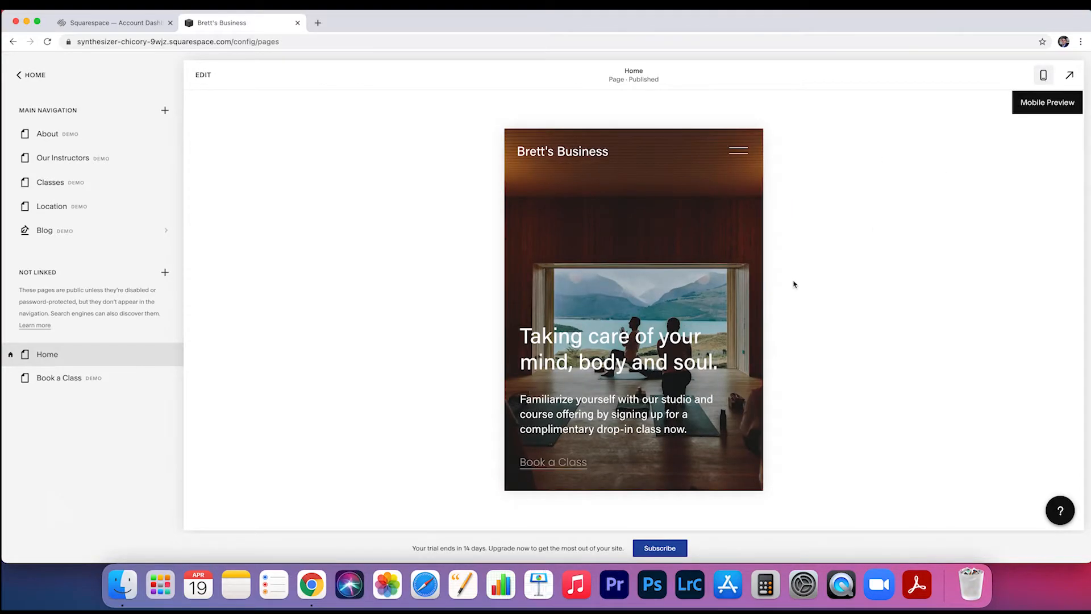
{"action": "scroll", "coordinate": [592, 396], "scroll_direction": "down", "scroll_amount": 2}
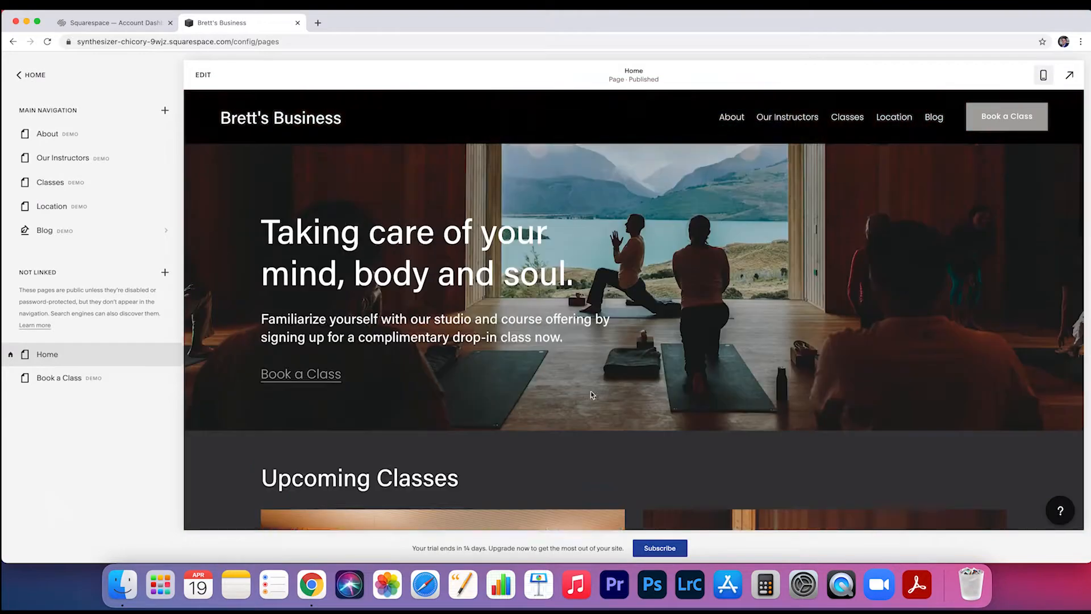
Open the Site Styles from the site's design settings
{"action": "scroll", "coordinate": [607, 303], "scroll_direction": "up", "scroll_amount": 2}
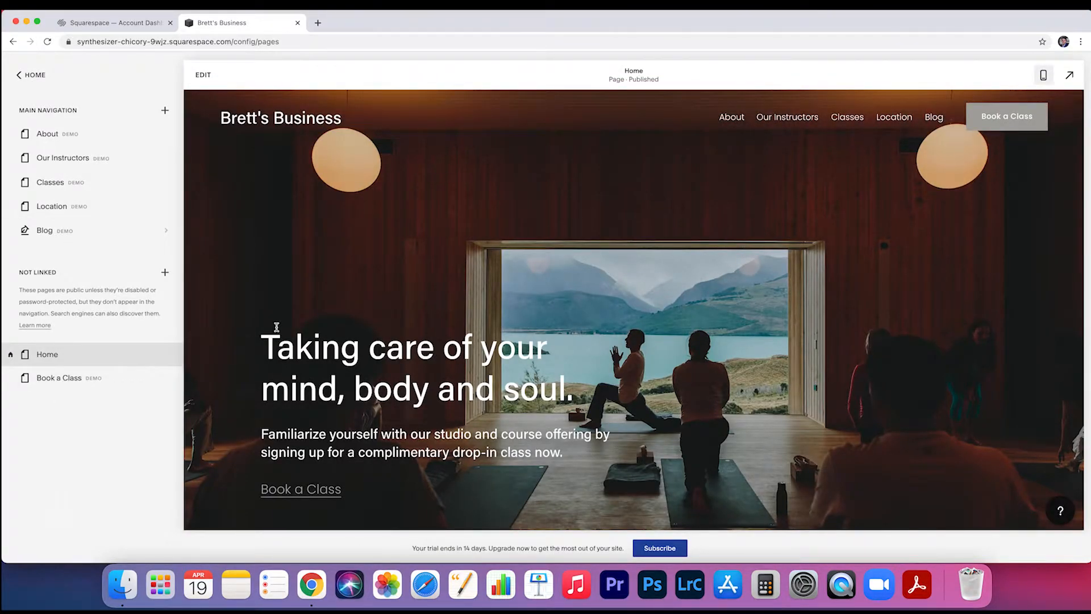
{"action": "left_click", "coordinate": [32, 75]}
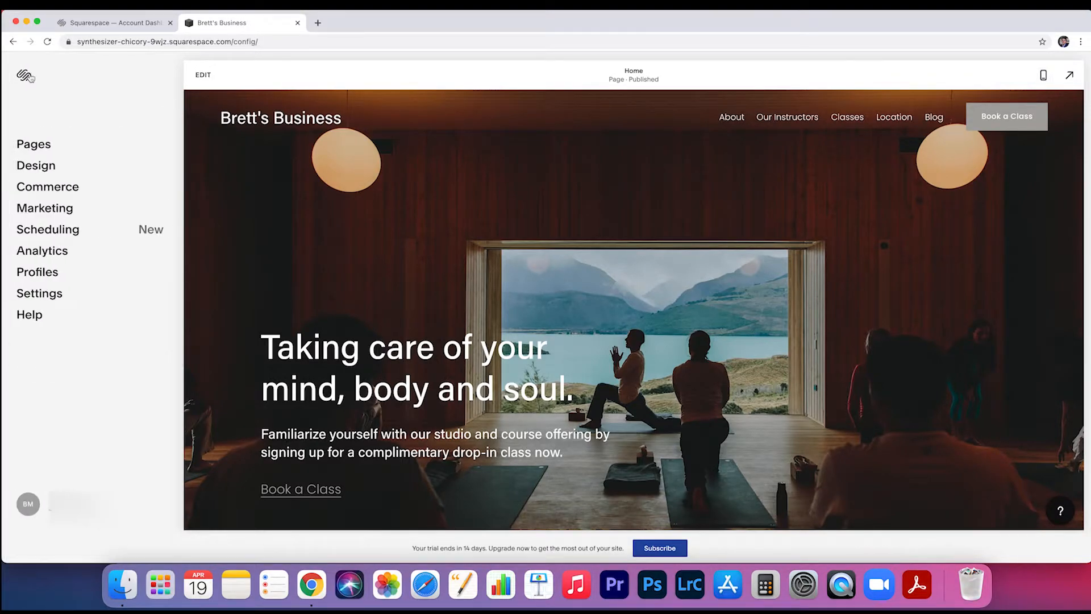
{"action": "left_click", "coordinate": [46, 173]}
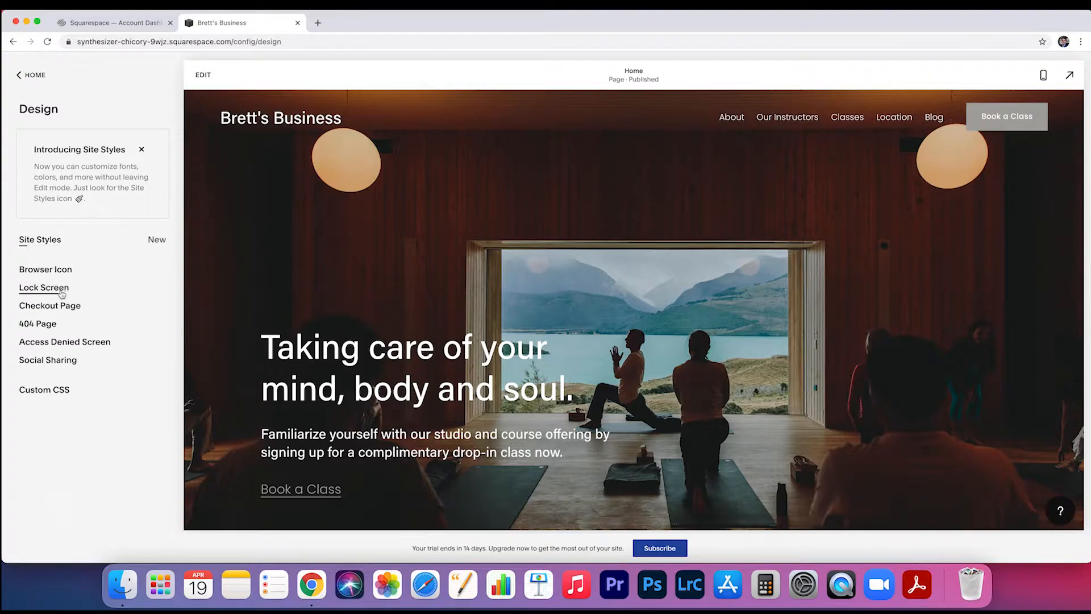
{"action": "left_click", "coordinate": [56, 242]}
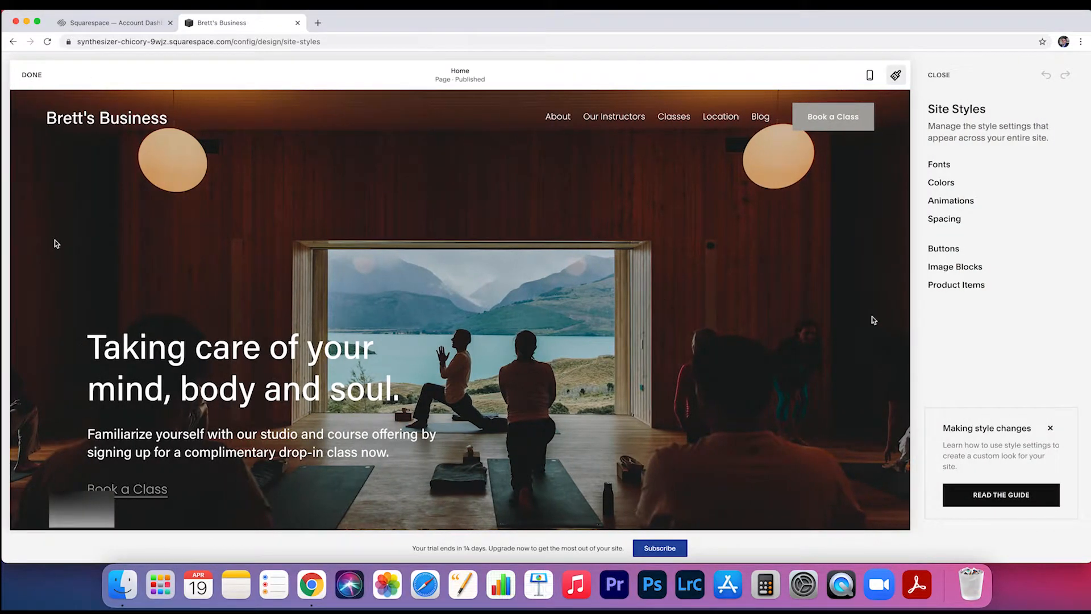
Browse the Sans-serif, Serif and Mixed font packs in the font settings and return without switching packs
{"action": "left_click", "coordinate": [958, 169]}
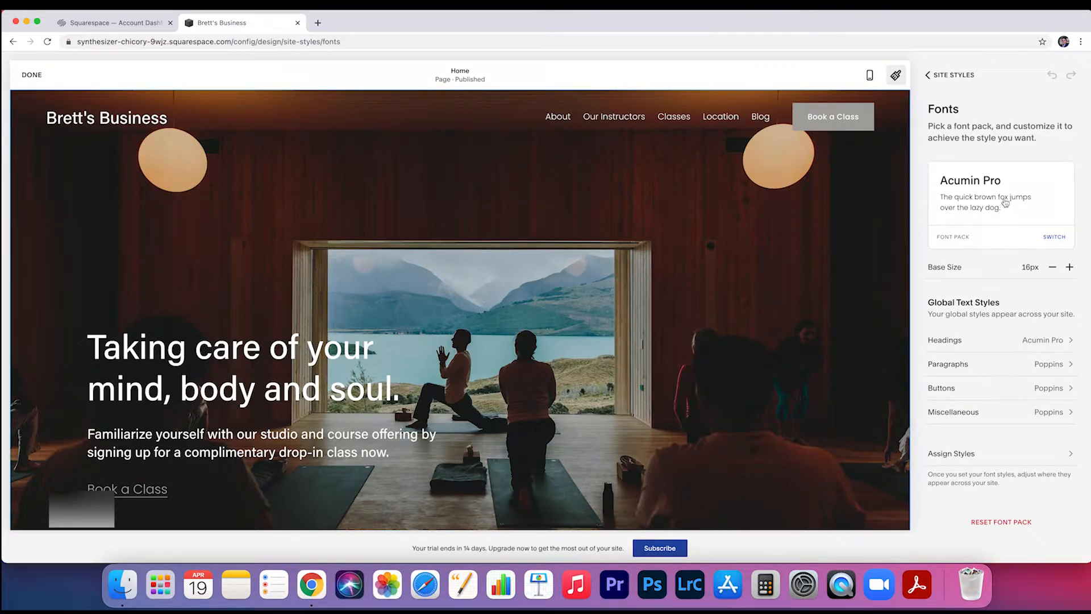
{"action": "left_click", "coordinate": [951, 241]}
{"action": "scroll", "coordinate": [995, 309], "scroll_direction": "up", "scroll_amount": 10}
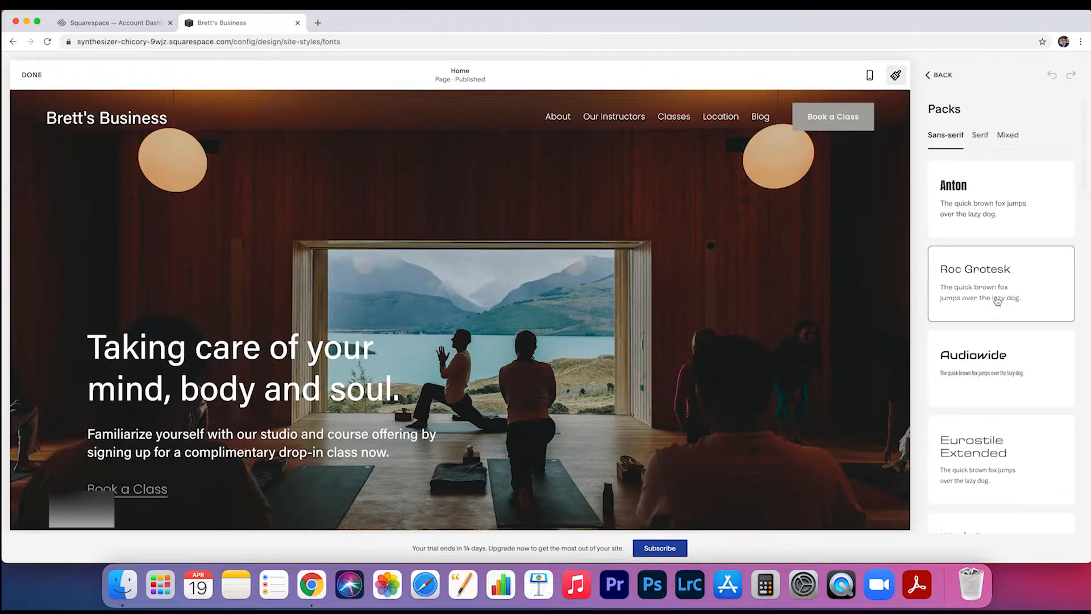
{"action": "left_click", "coordinate": [983, 143]}
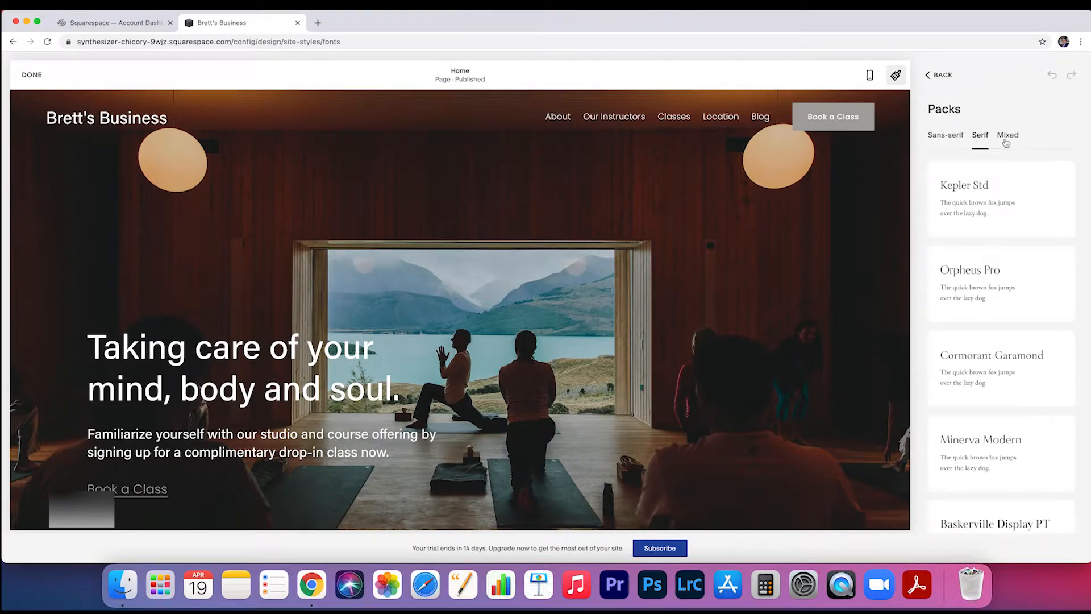
{"action": "left_click", "coordinate": [1006, 138]}
{"action": "scroll", "coordinate": [973, 346], "scroll_direction": "down", "scroll_amount": 10}
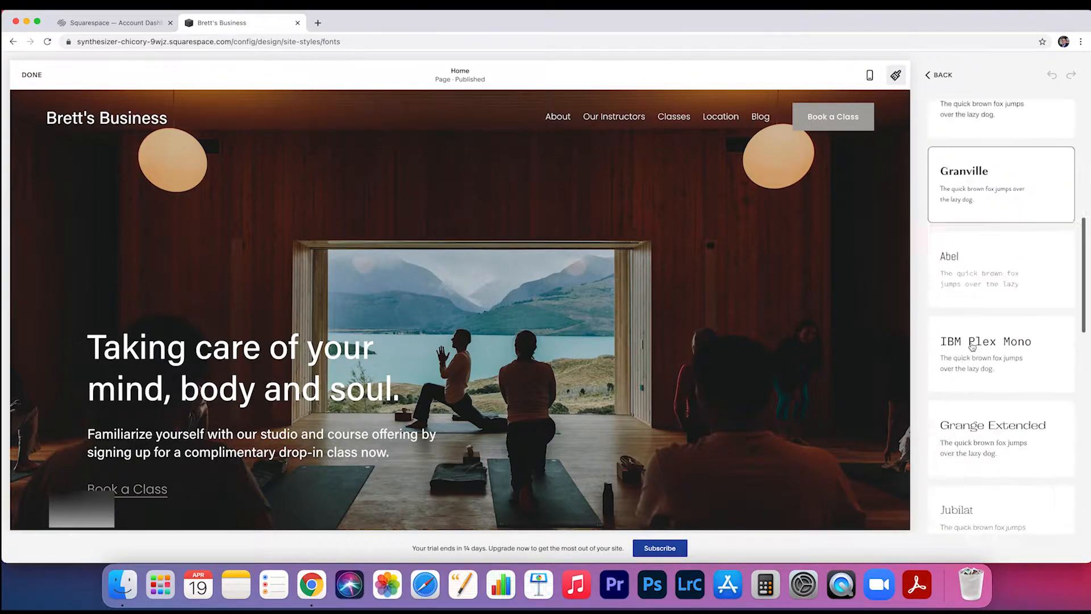
{"action": "scroll", "coordinate": [972, 347], "scroll_direction": "down", "scroll_amount": 4}
{"action": "scroll", "coordinate": [969, 329], "scroll_direction": "up", "scroll_amount": 15}
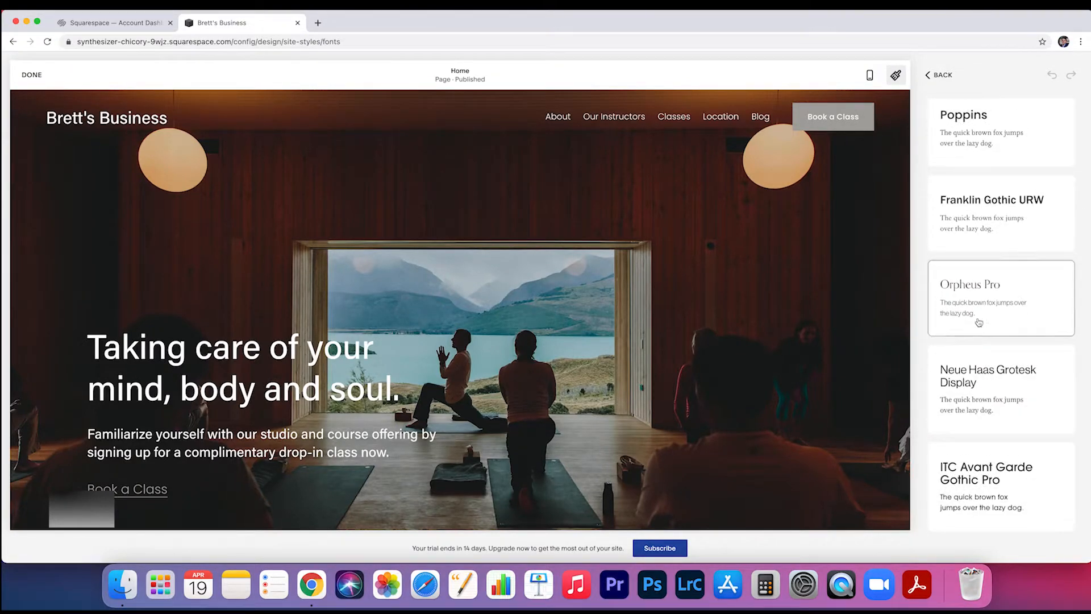
{"action": "left_click", "coordinate": [941, 75]}
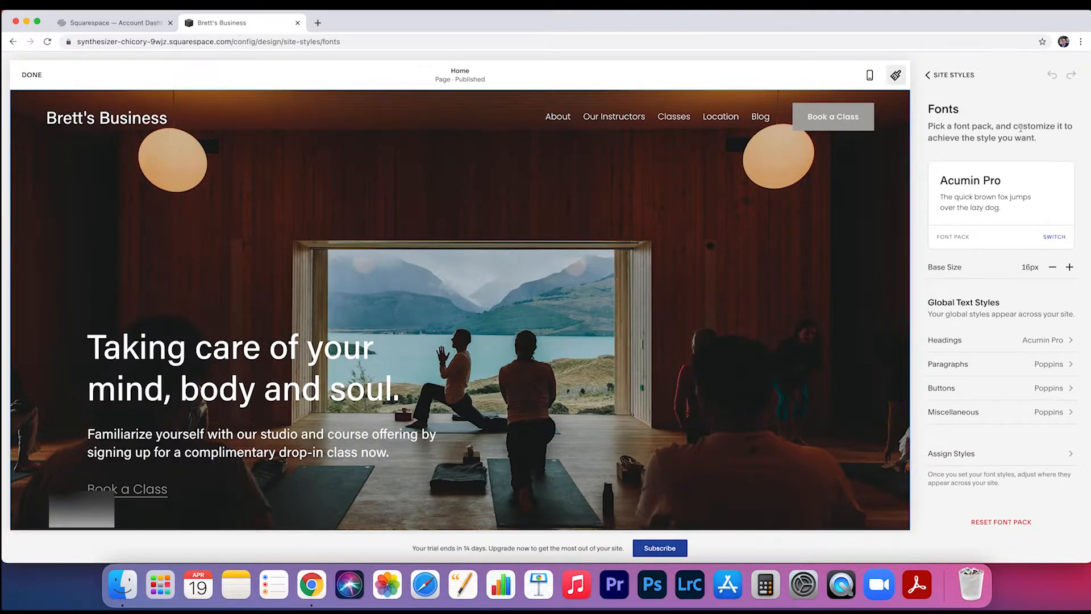
Apply the orange, light gray and black designer palette to the site colors and check it down the home page
{"action": "left_click", "coordinate": [964, 74]}
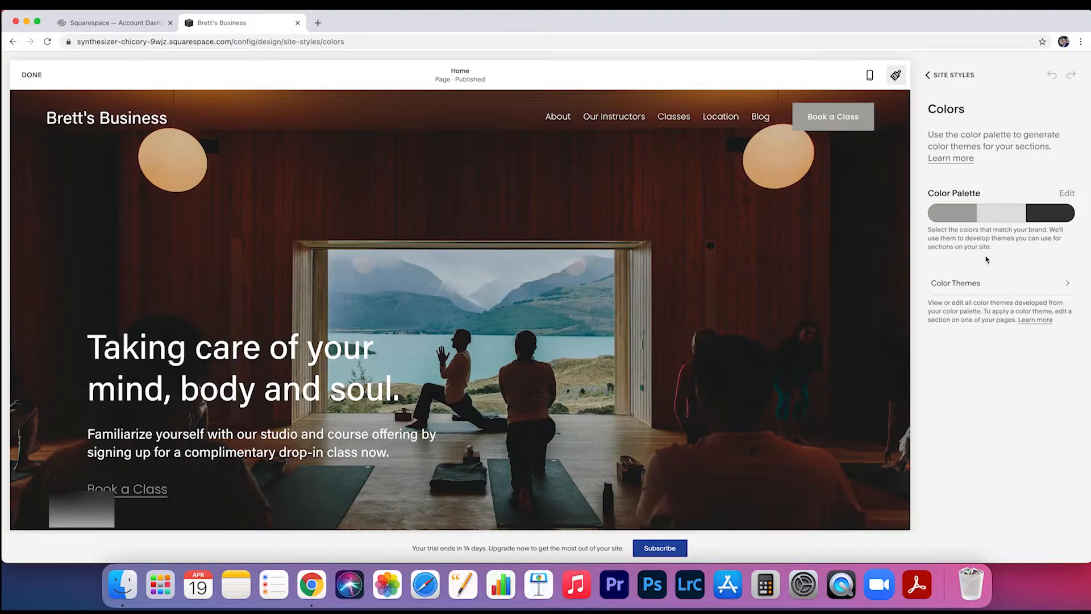
{"action": "left_click", "coordinate": [1070, 195]}
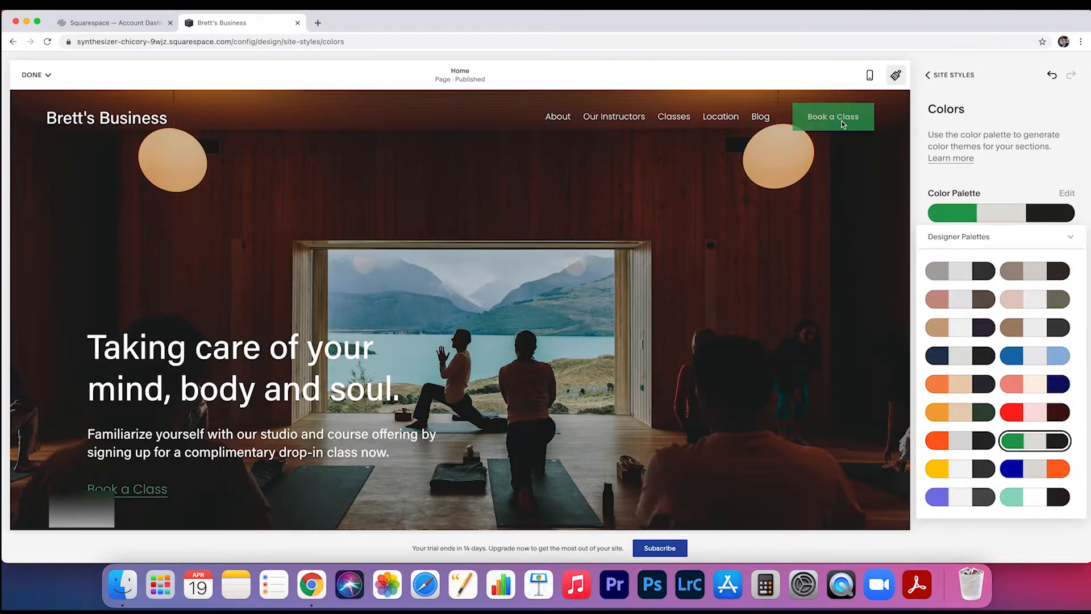
{"action": "left_click", "coordinate": [965, 447]}
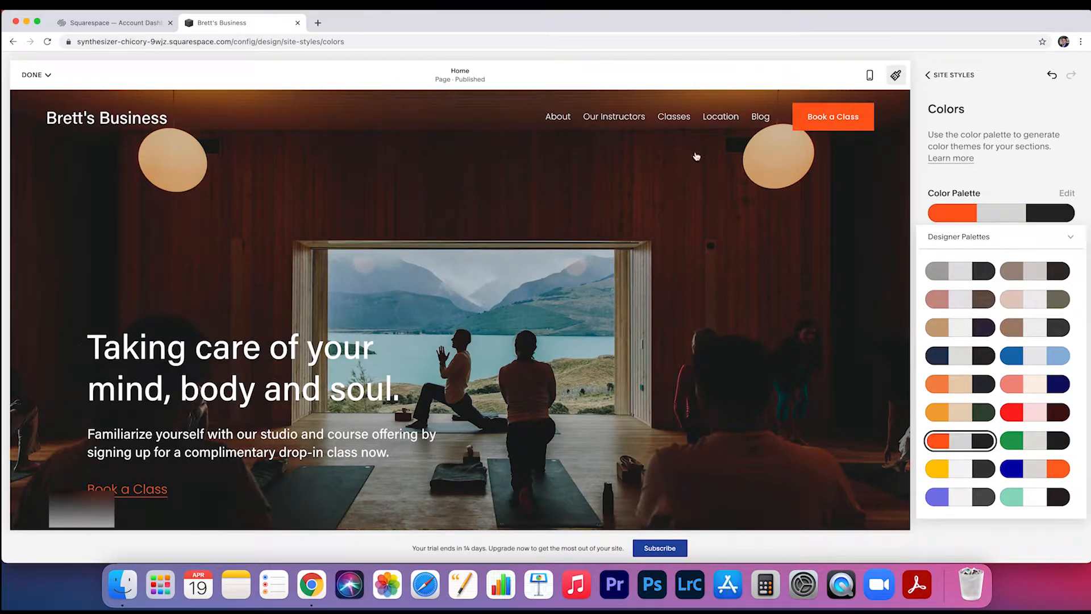
{"action": "scroll", "coordinate": [476, 310], "scroll_direction": "down", "scroll_amount": 6}
{"action": "scroll", "coordinate": [476, 310], "scroll_direction": "up", "scroll_amount": 6}
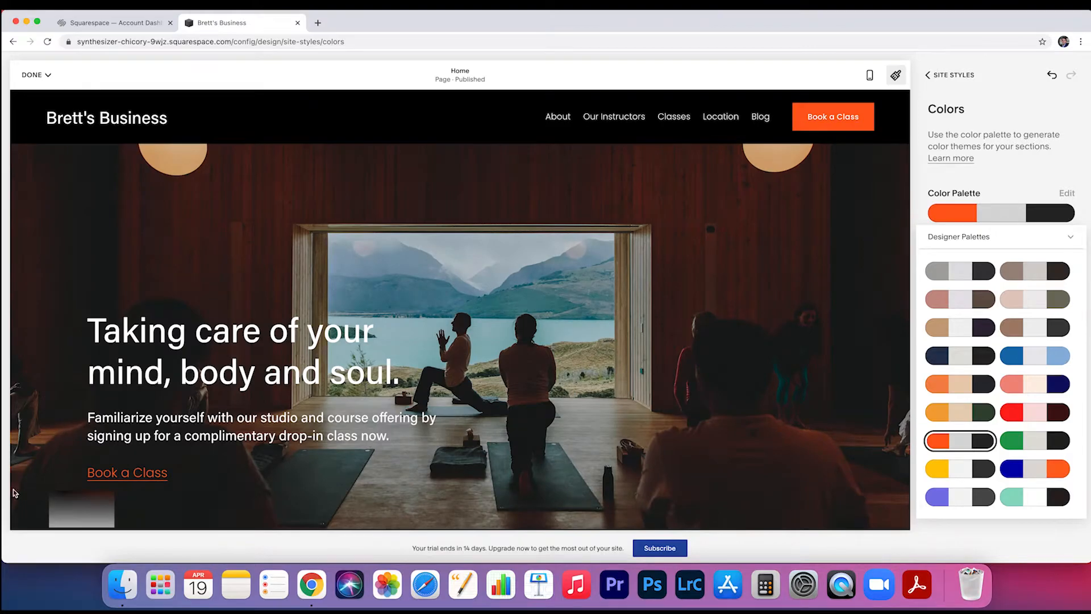
{"action": "scroll", "coordinate": [279, 390], "scroll_direction": "down", "scroll_amount": 15}
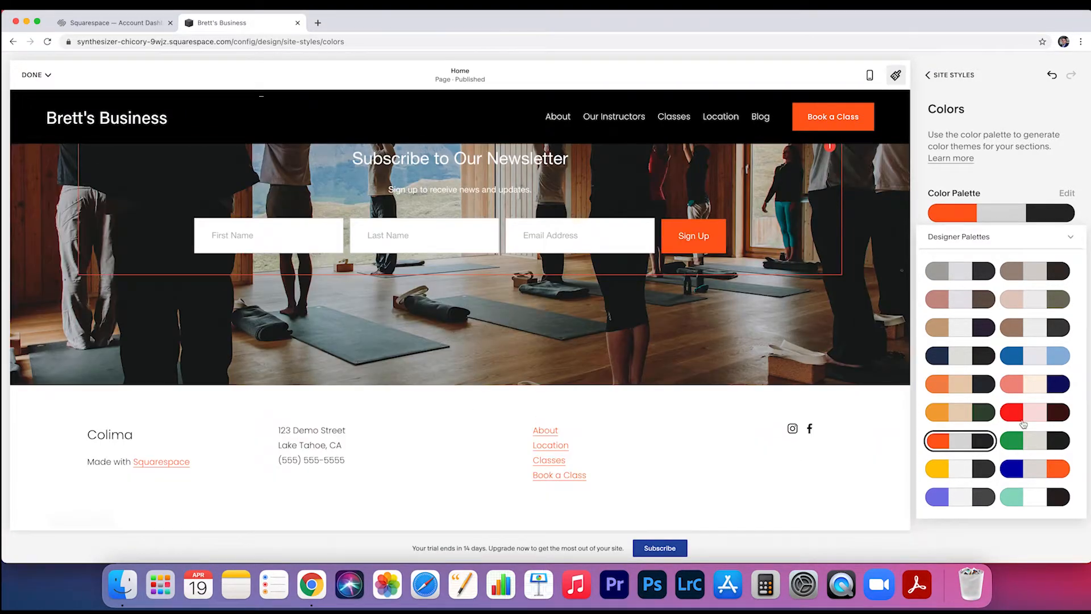
{"action": "scroll", "coordinate": [716, 391], "scroll_direction": "up", "scroll_amount": 5}
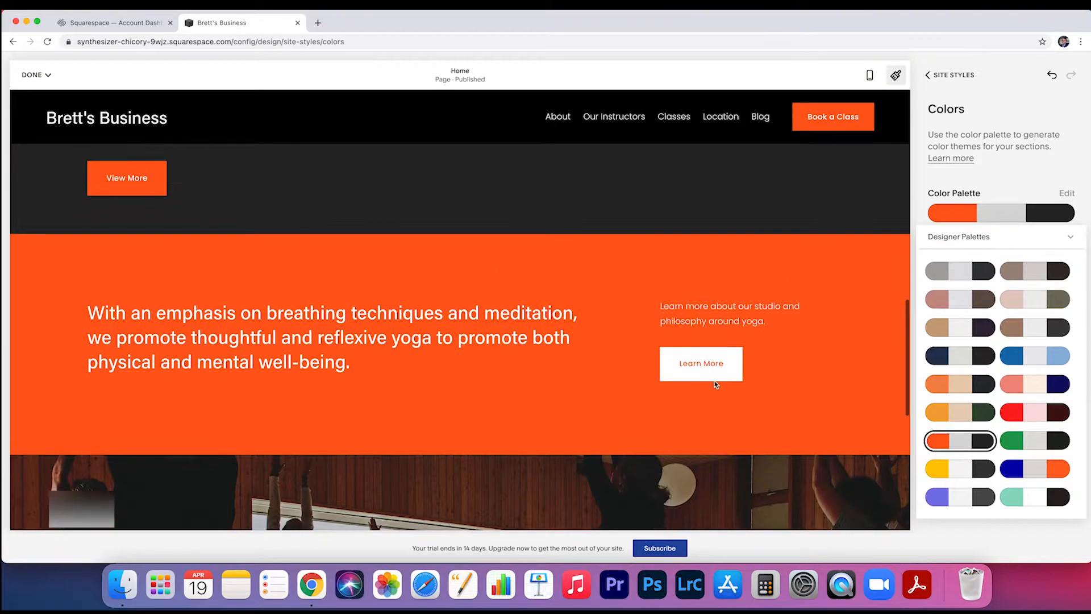
{"action": "scroll", "coordinate": [711, 375], "scroll_direction": "up", "scroll_amount": 10}
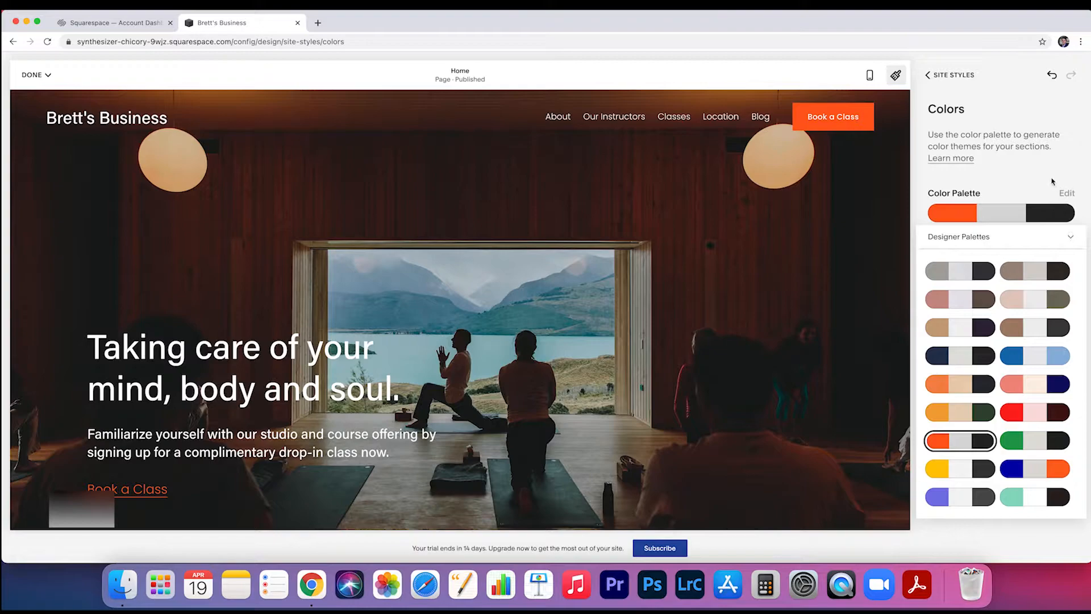
Review the available sources for the color palette and close the palette editor
{"action": "left_click", "coordinate": [1052, 213]}
{"action": "left_click", "coordinate": [1019, 215]}
{"action": "left_click", "coordinate": [1012, 250]}
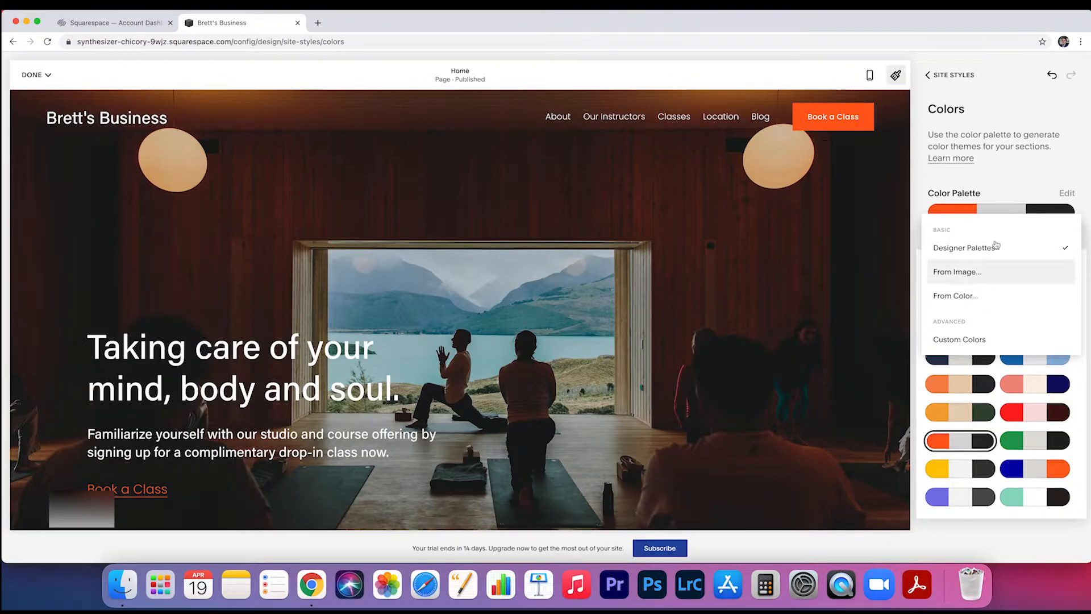
{"action": "left_click", "coordinate": [991, 183]}
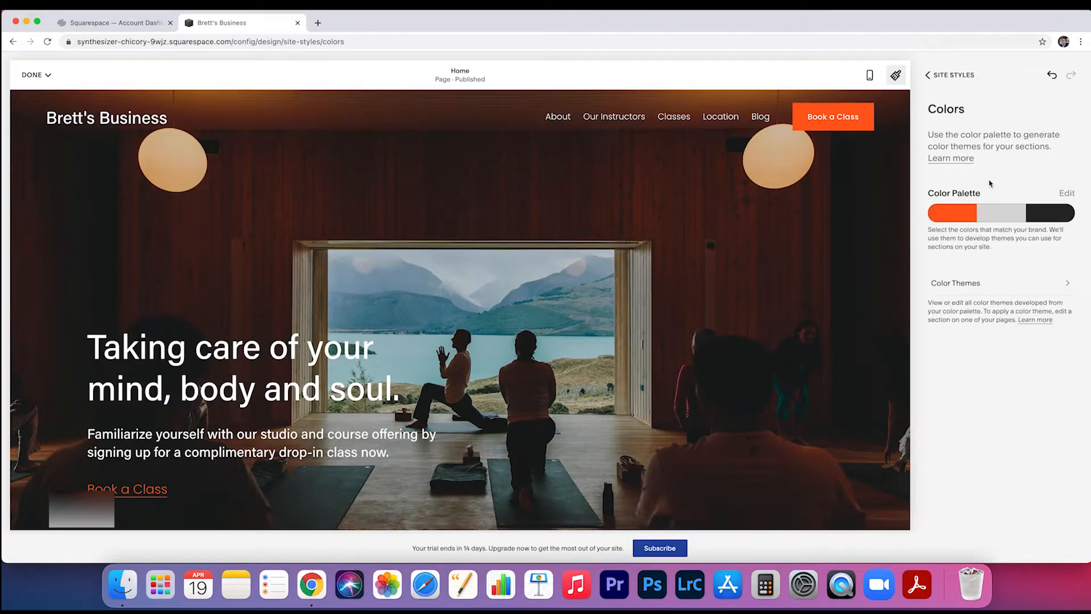
Examine the color themes and which theme each home page section uses, from the header to the footer
{"action": "left_click", "coordinate": [997, 293]}
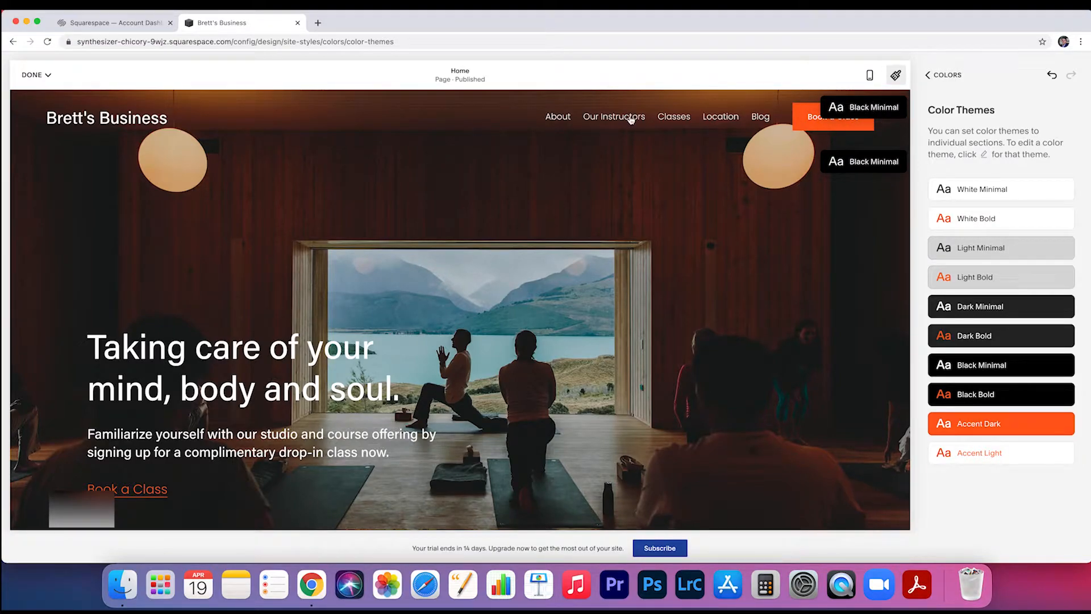
{"action": "scroll", "coordinate": [842, 173], "scroll_direction": "down", "scroll_amount": 10}
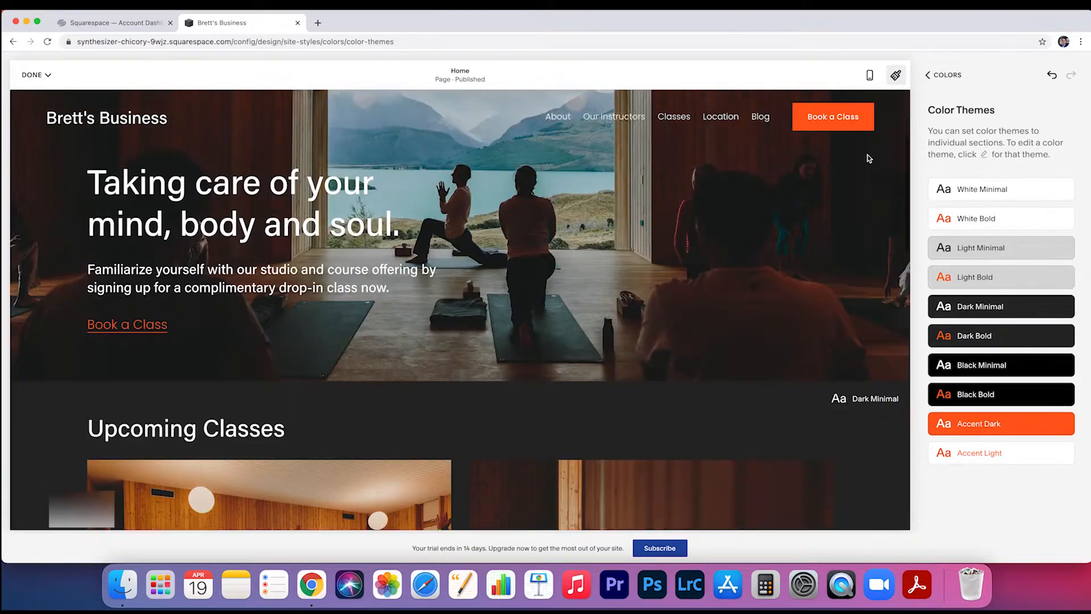
{"action": "scroll", "coordinate": [769, 298], "scroll_direction": "up", "scroll_amount": 3}
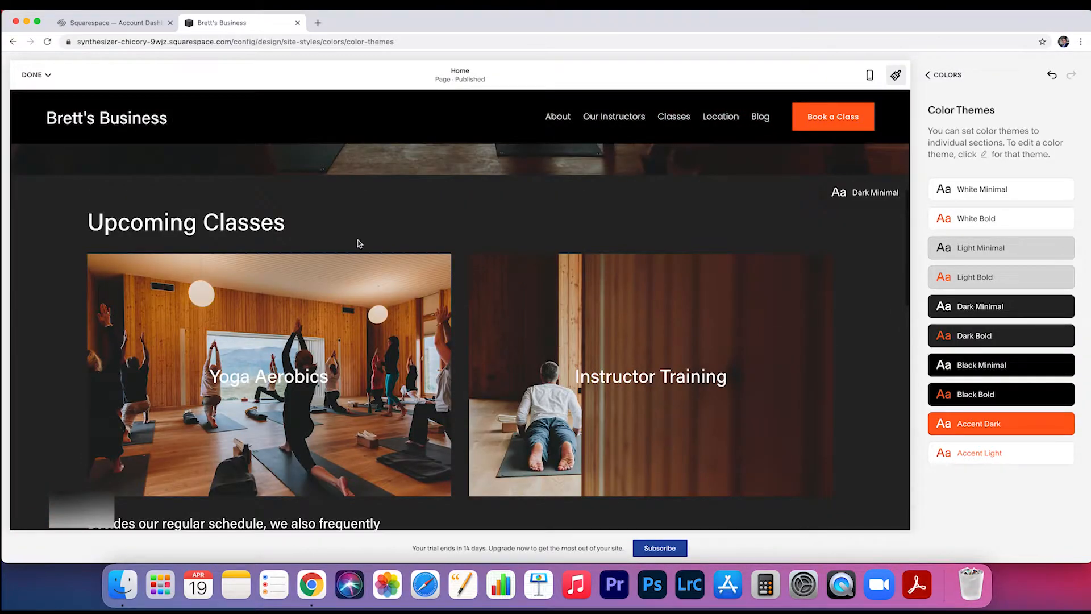
{"action": "scroll", "coordinate": [854, 237], "scroll_direction": "down", "scroll_amount": 9}
{"action": "scroll", "coordinate": [856, 226], "scroll_direction": "up", "scroll_amount": 1}
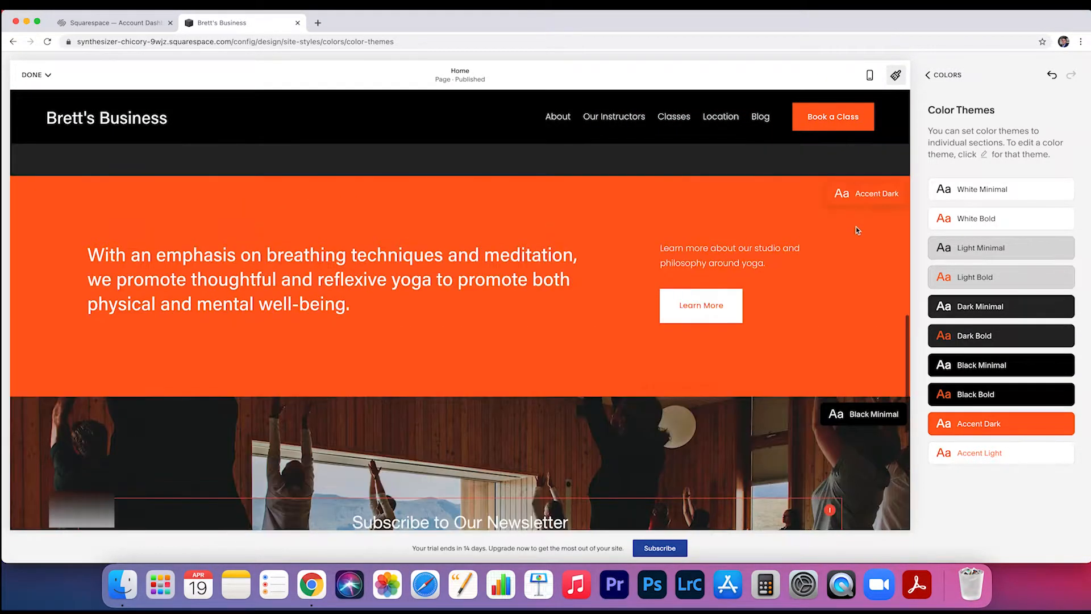
{"action": "scroll", "coordinate": [778, 308], "scroll_direction": "down", "scroll_amount": 3}
{"action": "scroll", "coordinate": [778, 308], "scroll_direction": "down", "scroll_amount": 3}
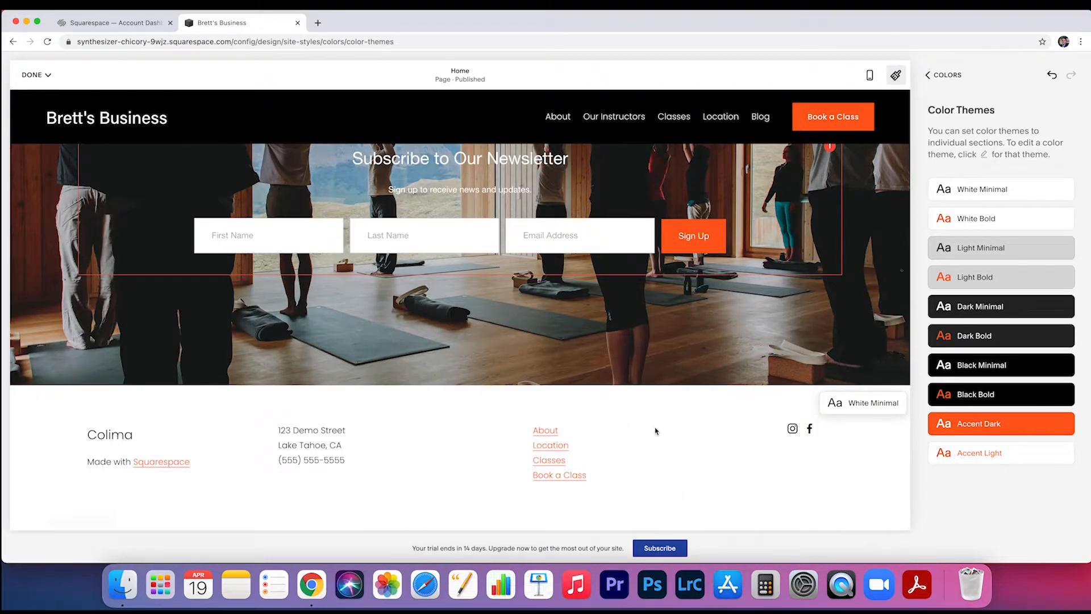
{"action": "scroll", "coordinate": [745, 394], "scroll_direction": "up", "scroll_amount": 15}
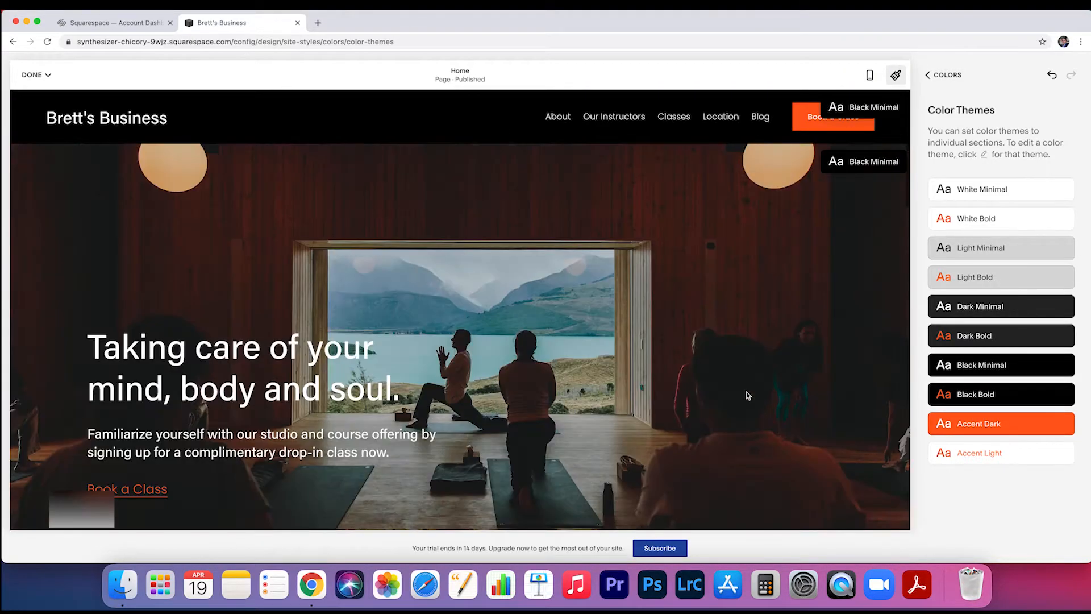
Leave the color themes and look through the home page in the orange palette
{"action": "left_click", "coordinate": [941, 74]}
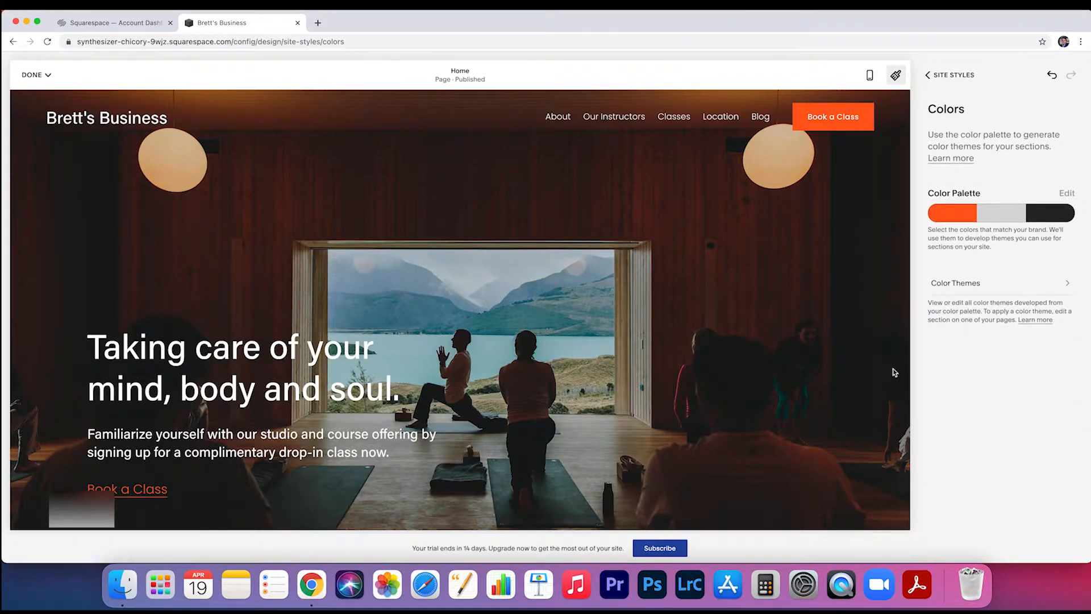
{"action": "scroll", "coordinate": [609, 356], "scroll_direction": "down", "scroll_amount": 15}
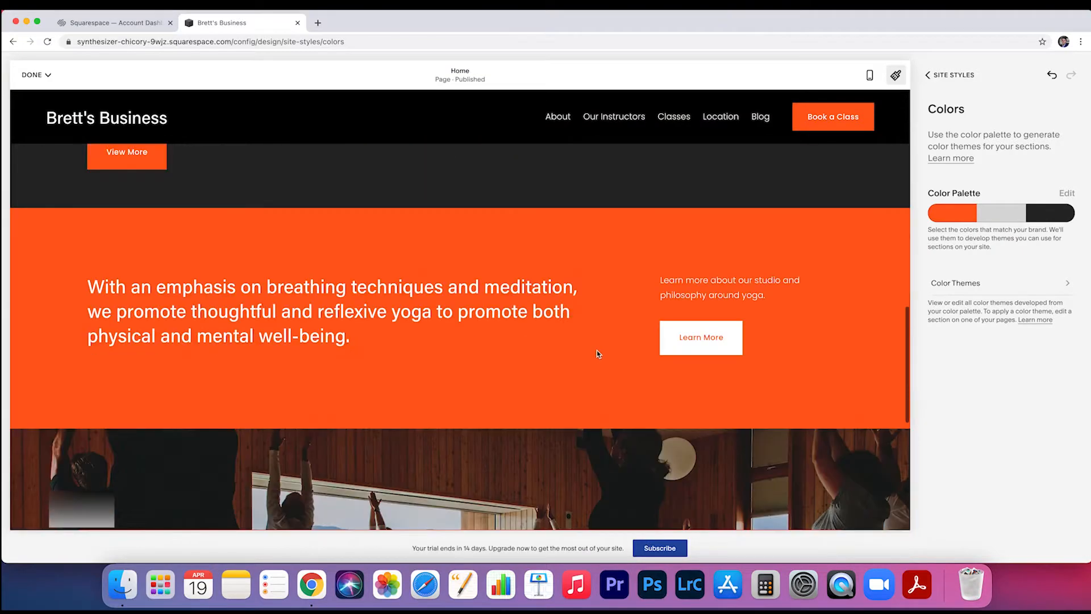
{"action": "scroll", "coordinate": [597, 350], "scroll_direction": "down", "scroll_amount": 5}
{"action": "scroll", "coordinate": [525, 316], "scroll_direction": "up", "scroll_amount": 10}
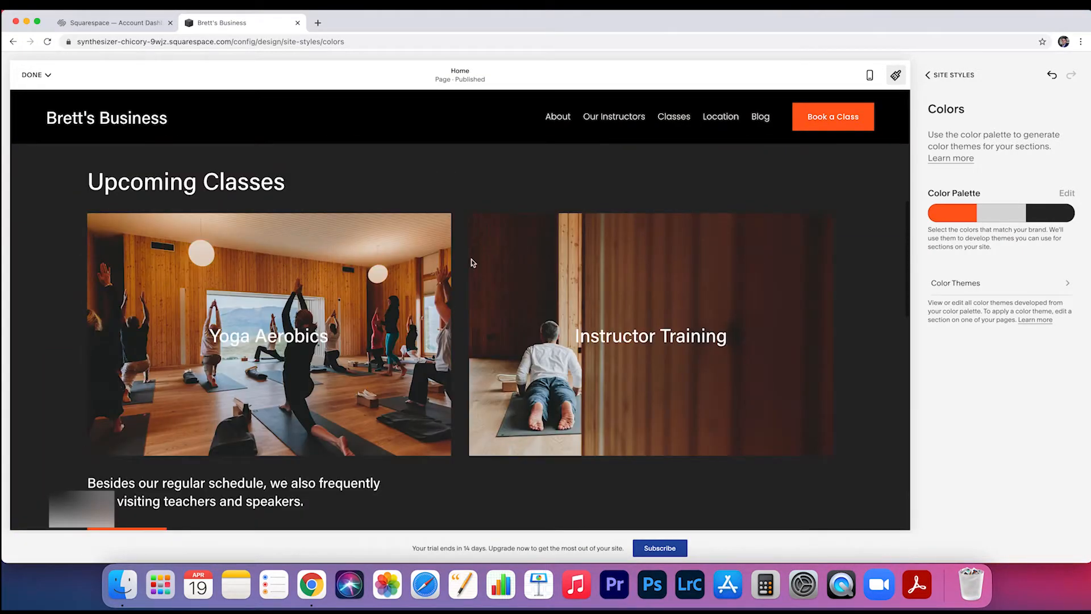
{"action": "scroll", "coordinate": [471, 262], "scroll_direction": "up", "scroll_amount": 5}
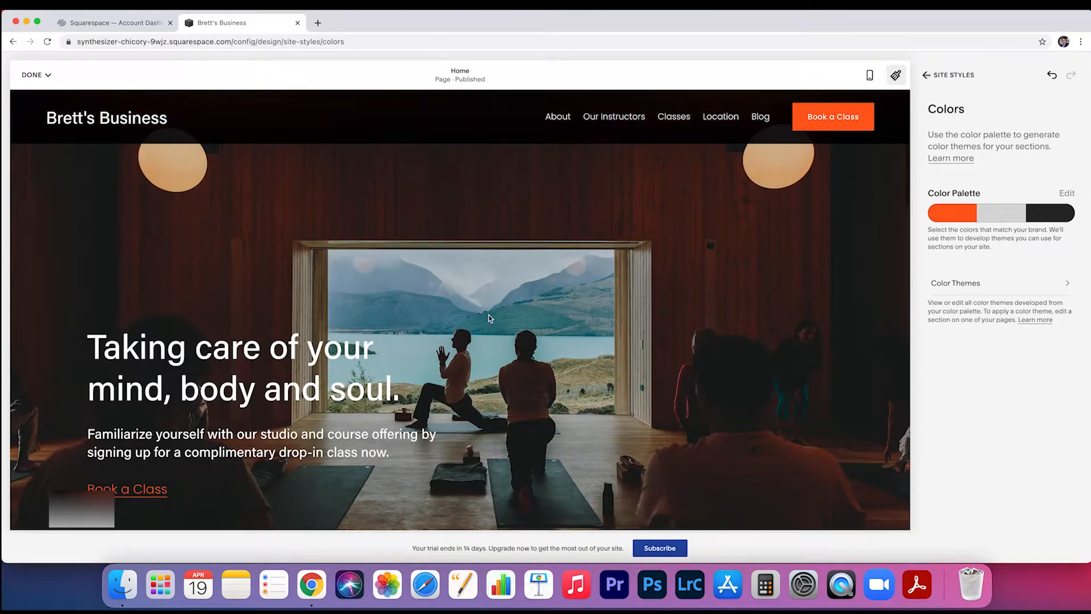
Try the Fade, Scale, Slide and Clip site animations, and set the animation style to Flex
{"action": "left_click", "coordinate": [954, 74]}
{"action": "left_click", "coordinate": [973, 203]}
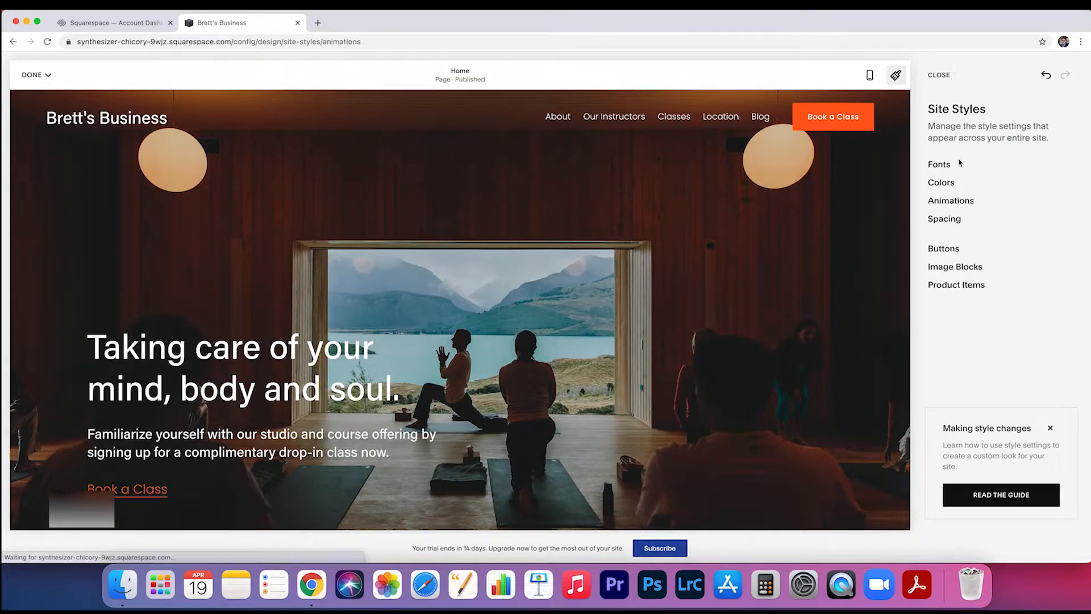
{"action": "left_click", "coordinate": [972, 215]}
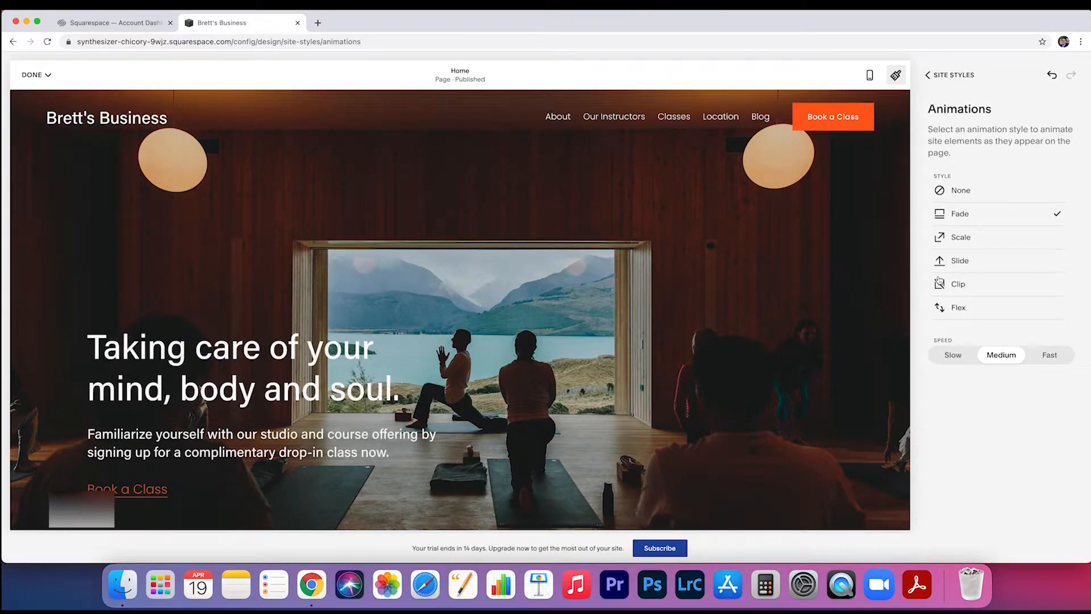
{"action": "left_click", "coordinate": [976, 239]}
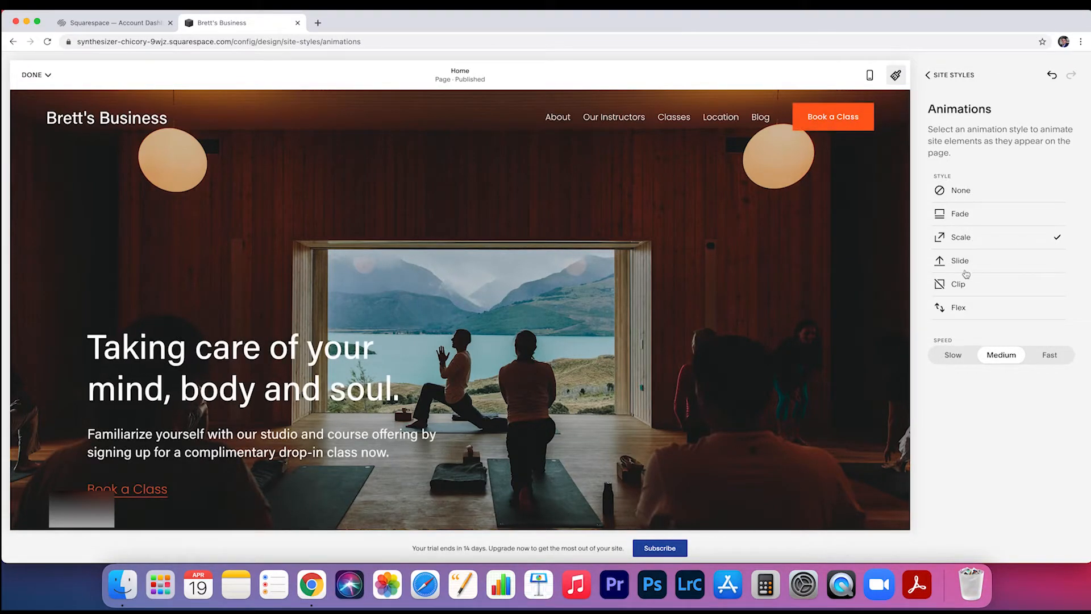
{"action": "left_click", "coordinate": [968, 263]}
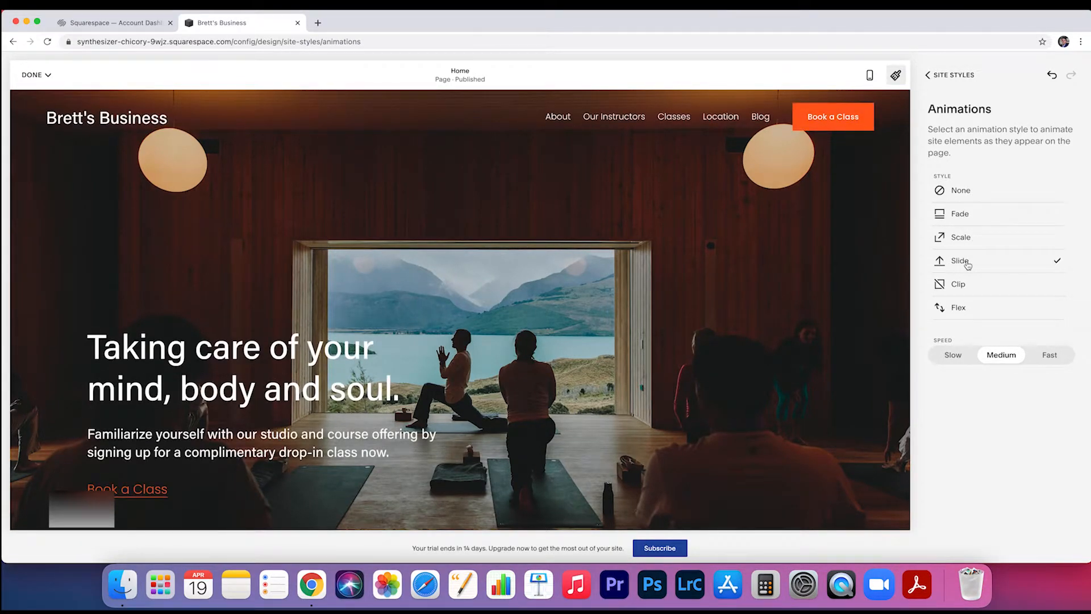
{"action": "left_click", "coordinate": [970, 290]}
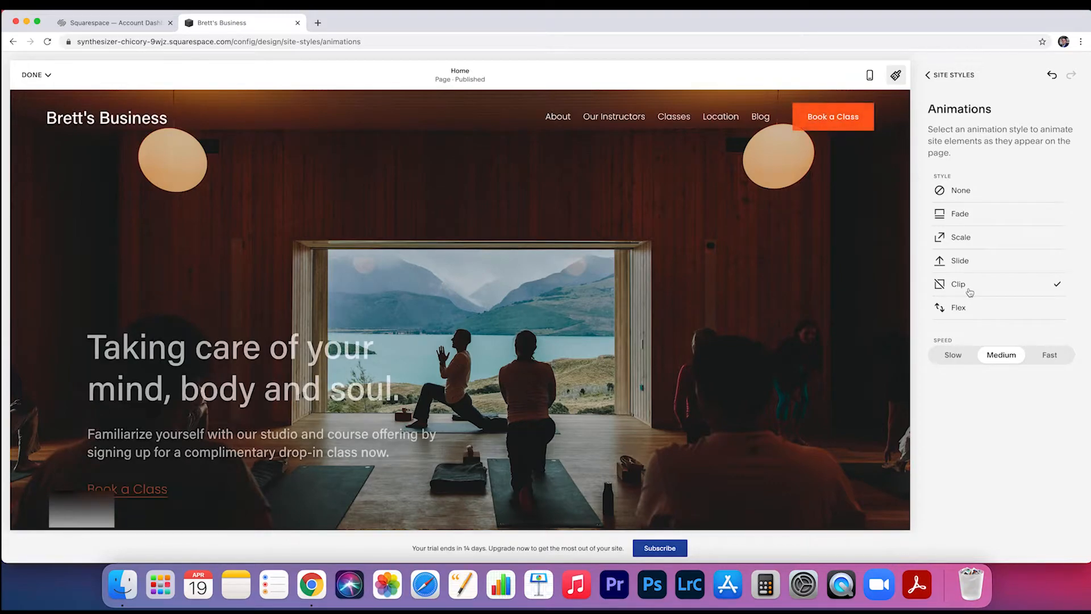
{"action": "left_click", "coordinate": [965, 316]}
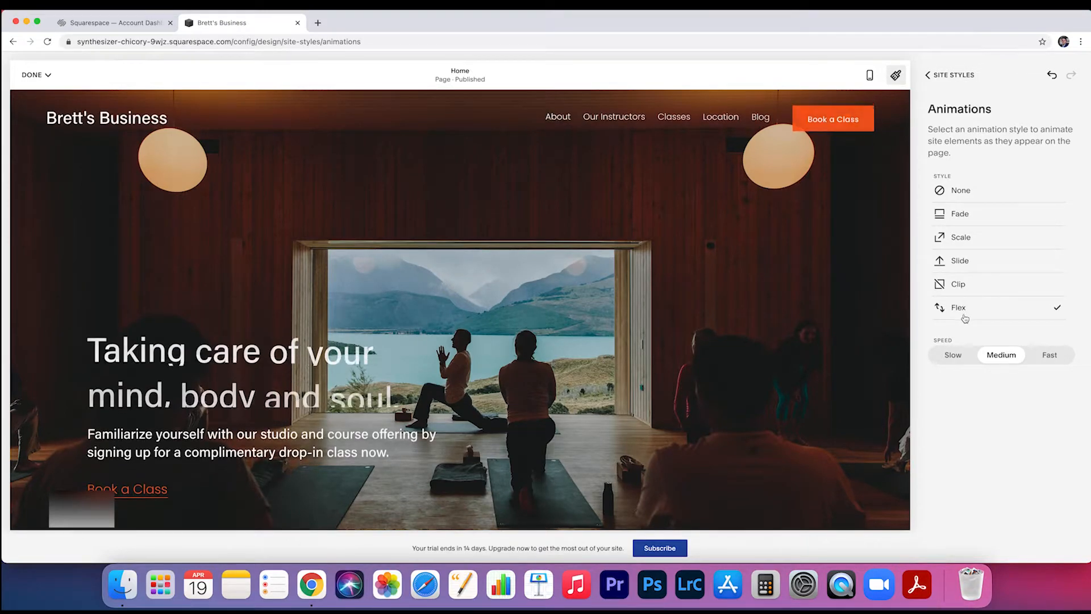
Set the site animation style to None and return to the site styles overview
{"action": "left_click", "coordinate": [963, 194]}
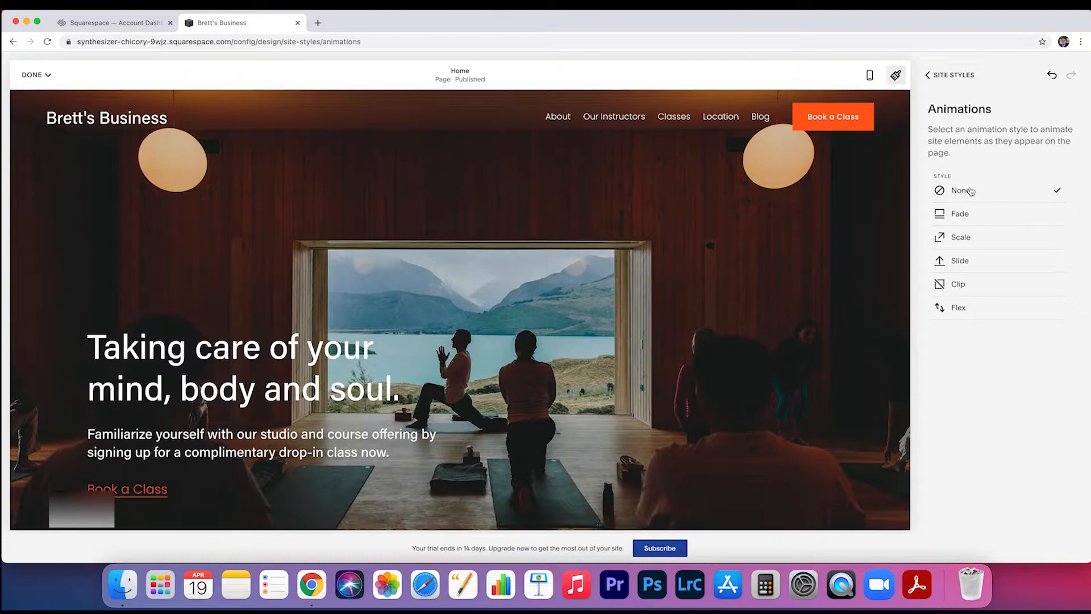
{"action": "left_click", "coordinate": [954, 75]}
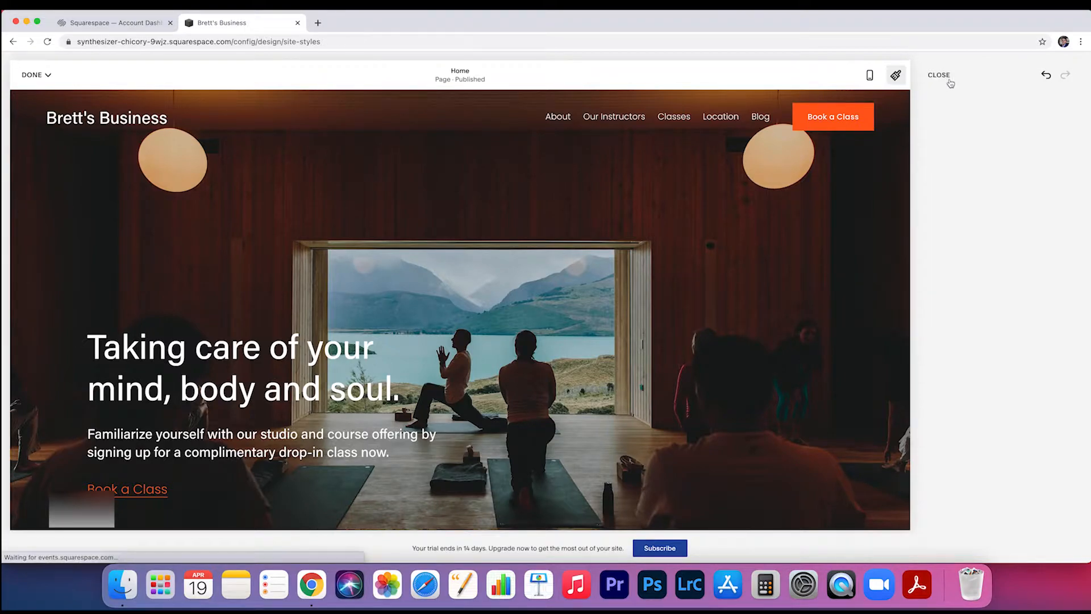
Examine the site spacing settings, including the maximum page width, and return to the site styles overview
{"action": "left_click", "coordinate": [955, 221]}
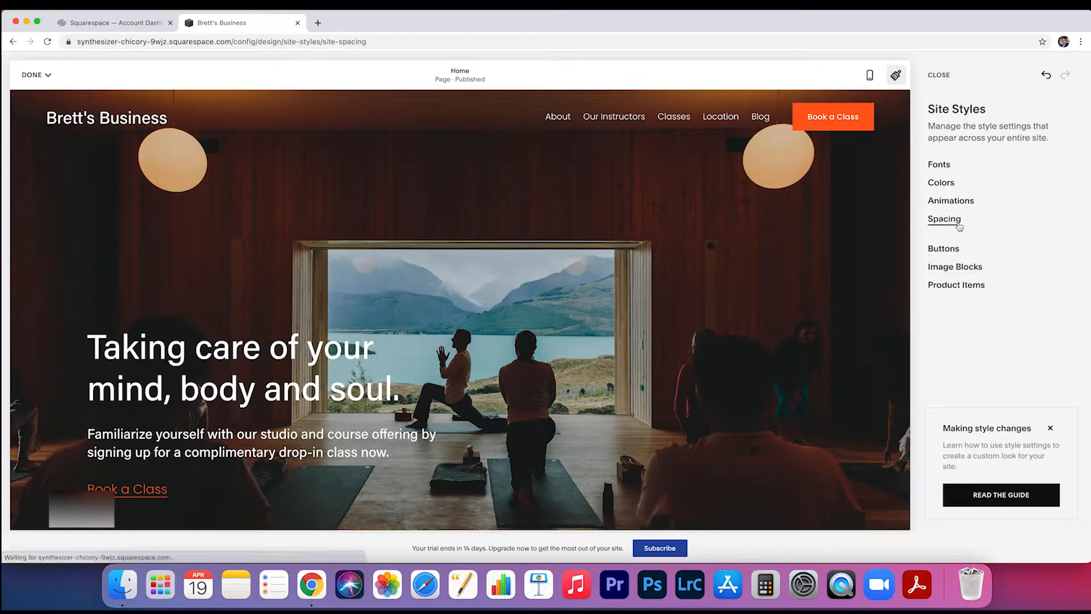
{"action": "mouse_move", "coordinate": [969, 166]}
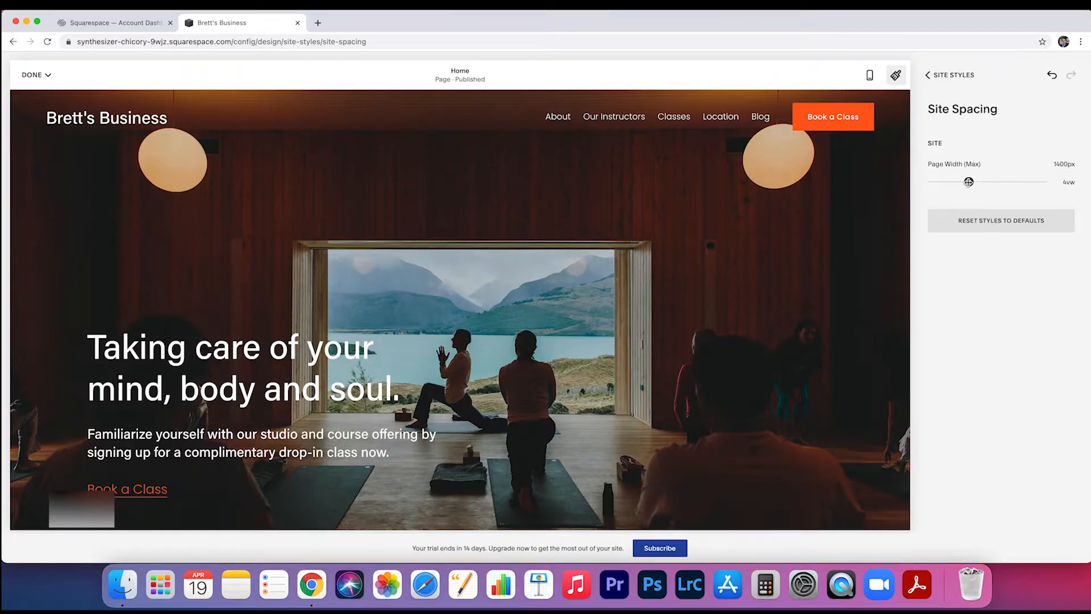
{"action": "mouse_move", "coordinate": [963, 182]}
{"action": "left_mouse_down"}
{"action": "mouse_move", "coordinate": [930, 182]}
{"action": "mouse_move", "coordinate": [966, 183]}
{"action": "left_mouse_up"}
{"action": "left_click", "coordinate": [928, 74]}
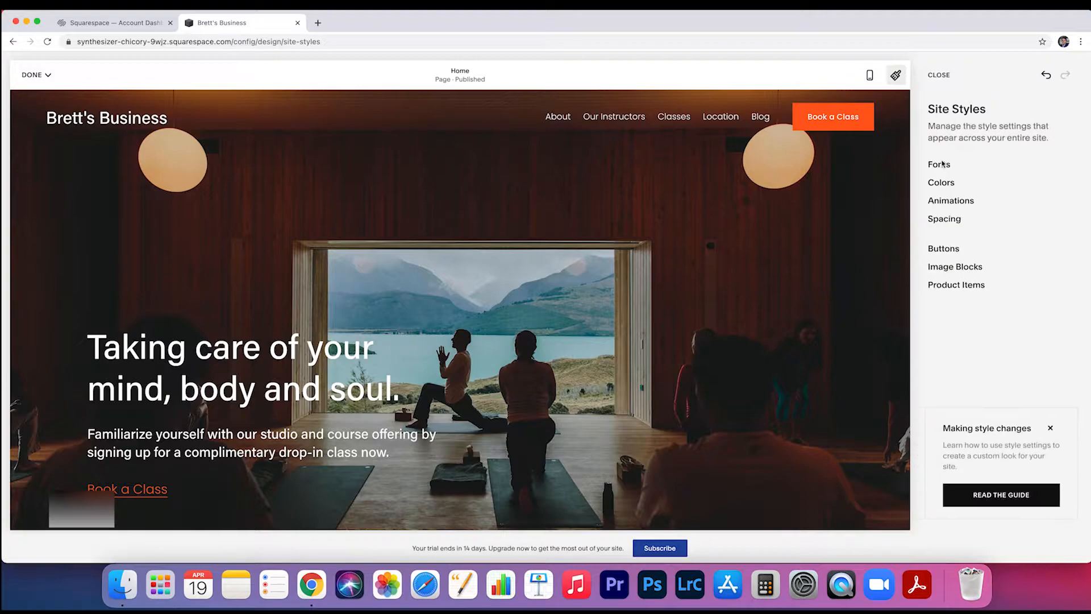
Try the Outline style for the site's buttons, check it on the home page and switch back to Solid
{"action": "left_click", "coordinate": [966, 249]}
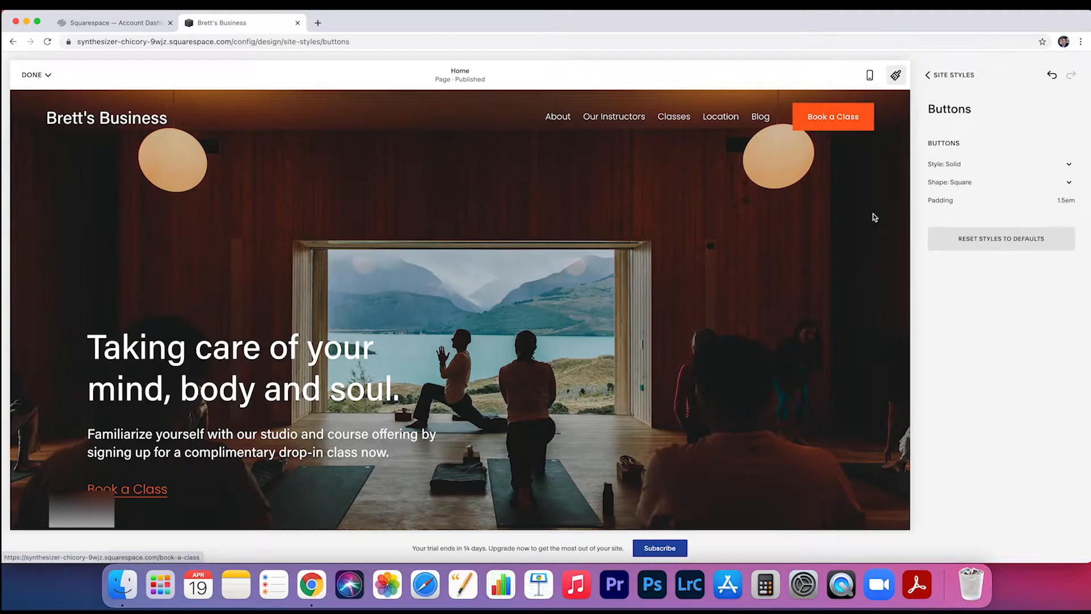
{"action": "scroll", "coordinate": [875, 216], "scroll_direction": "down", "scroll_amount": 1}
{"action": "left_click", "coordinate": [985, 165]}
{"action": "left_click", "coordinate": [985, 166]}
{"action": "left_click", "coordinate": [982, 167]}
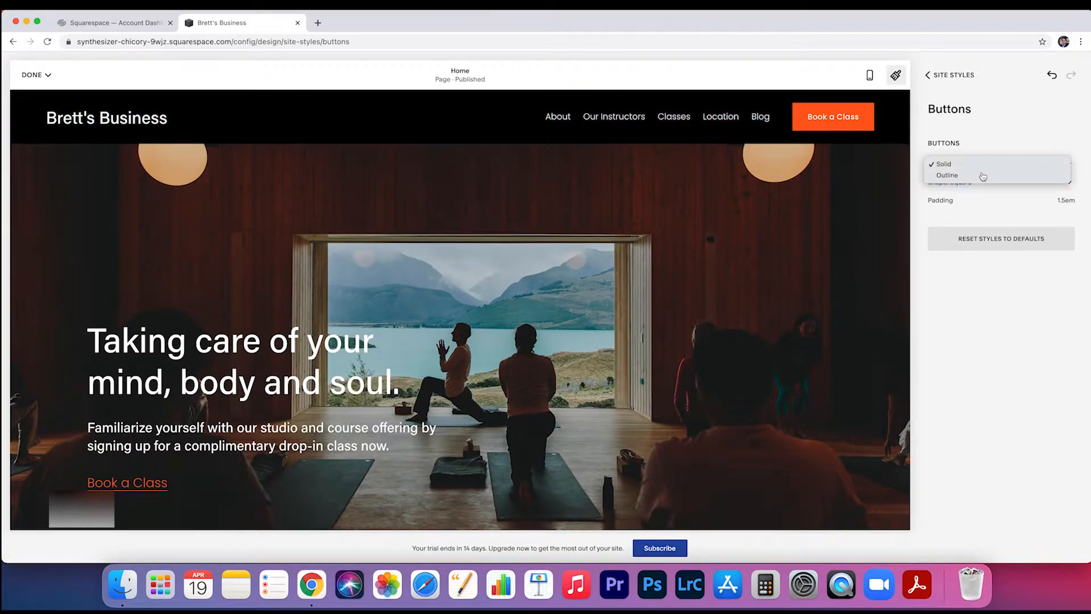
{"action": "left_click", "coordinate": [982, 175]}
{"action": "scroll", "coordinate": [811, 292], "scroll_direction": "down", "scroll_amount": 3}
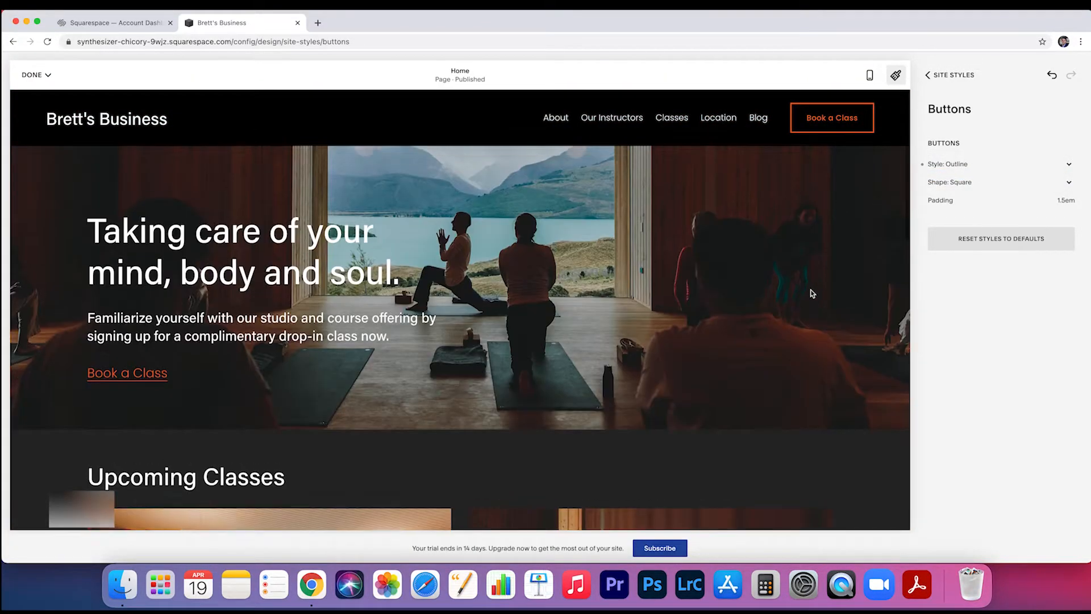
{"action": "scroll", "coordinate": [811, 292], "scroll_direction": "up", "scroll_amount": 3}
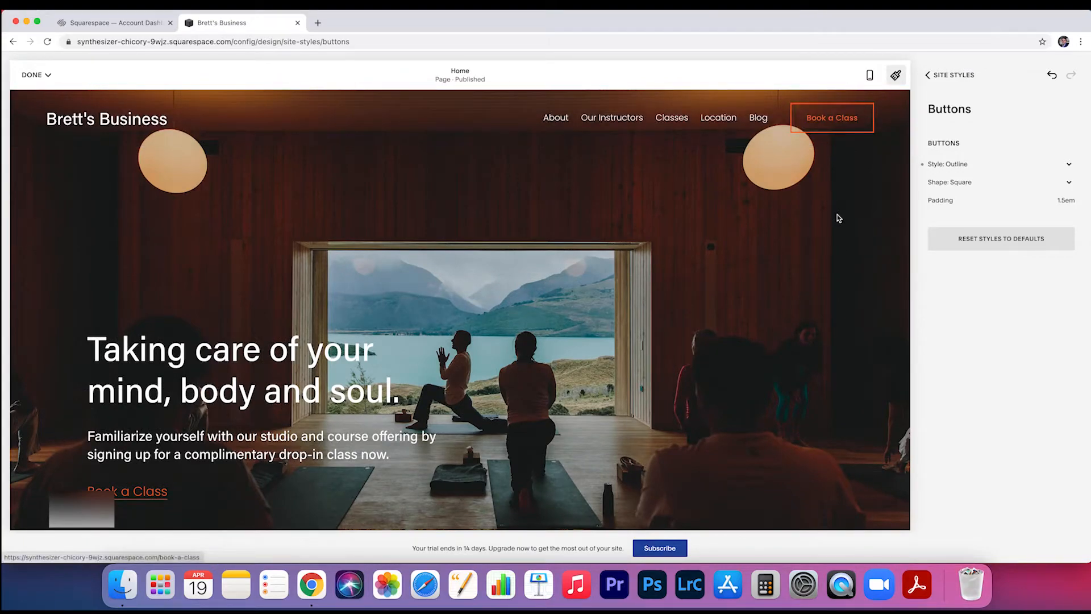
{"action": "left_click", "coordinate": [956, 171]}
{"action": "left_click", "coordinate": [960, 153]}
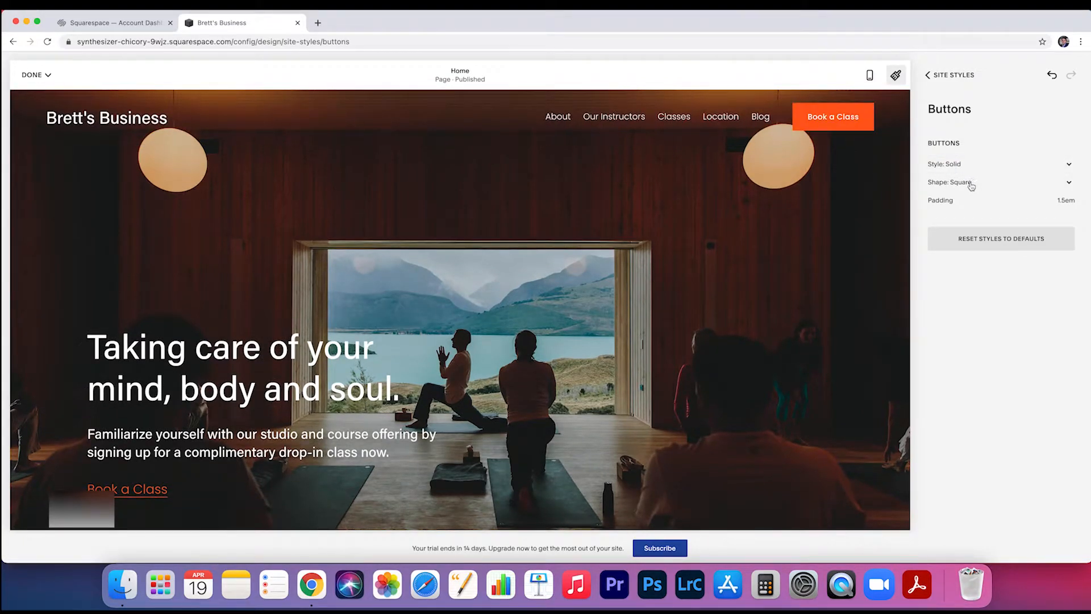
Try other button shapes, including Pill, and set the shape back to Square
{"action": "left_click", "coordinate": [971, 183]}
{"action": "left_click", "coordinate": [971, 193]}
{"action": "left_click", "coordinate": [967, 182]}
{"action": "left_click", "coordinate": [938, 193]}
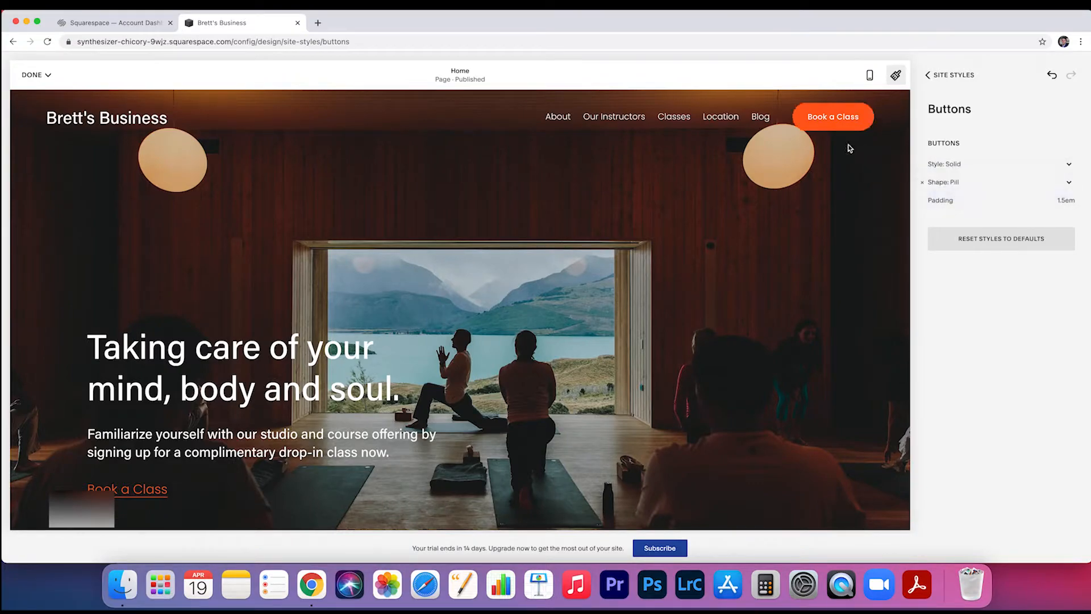
{"action": "left_click", "coordinate": [950, 183]}
{"action": "left_click", "coordinate": [951, 161]}
Try a button padding of 18em and bring it back down to 1.5em
{"action": "left_click", "coordinate": [957, 201]}
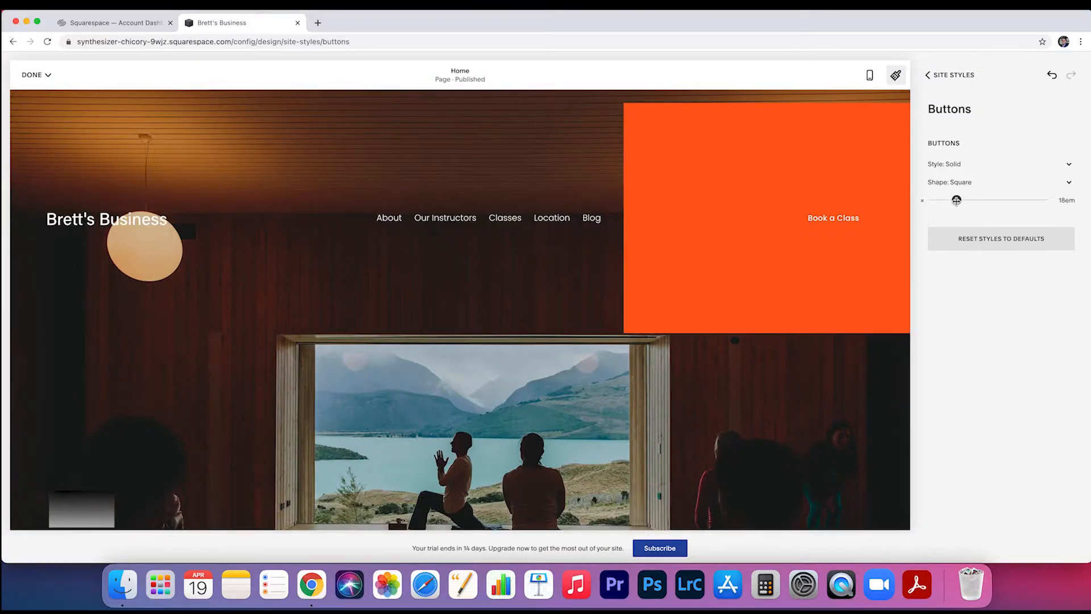
{"action": "left_click_drag", "start_coordinate": [957, 200], "coordinate": [934, 205]}
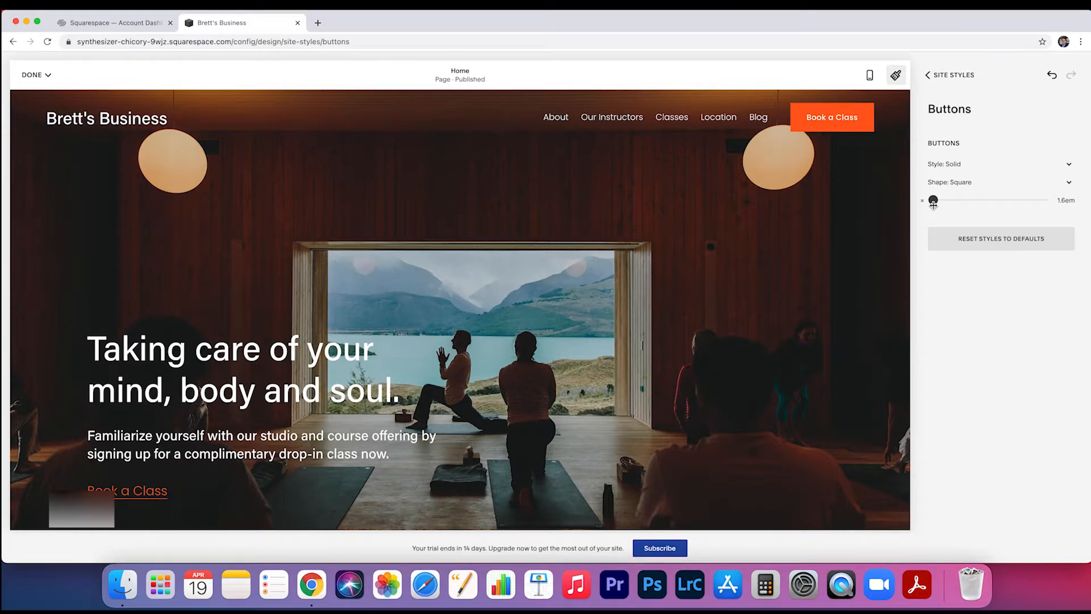
{"action": "left_click_drag", "start_coordinate": [933, 205], "coordinate": [933, 204]}
Reset the button styles to their defaults and leave the button settings
{"action": "left_click", "coordinate": [987, 242]}
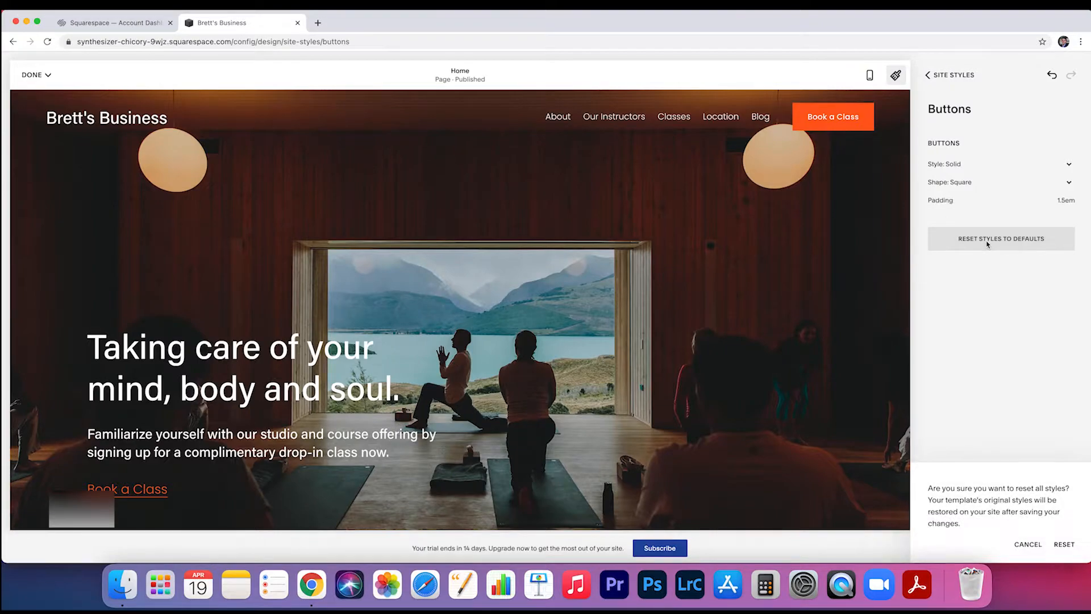
{"action": "right_click", "coordinate": [1074, 549]}
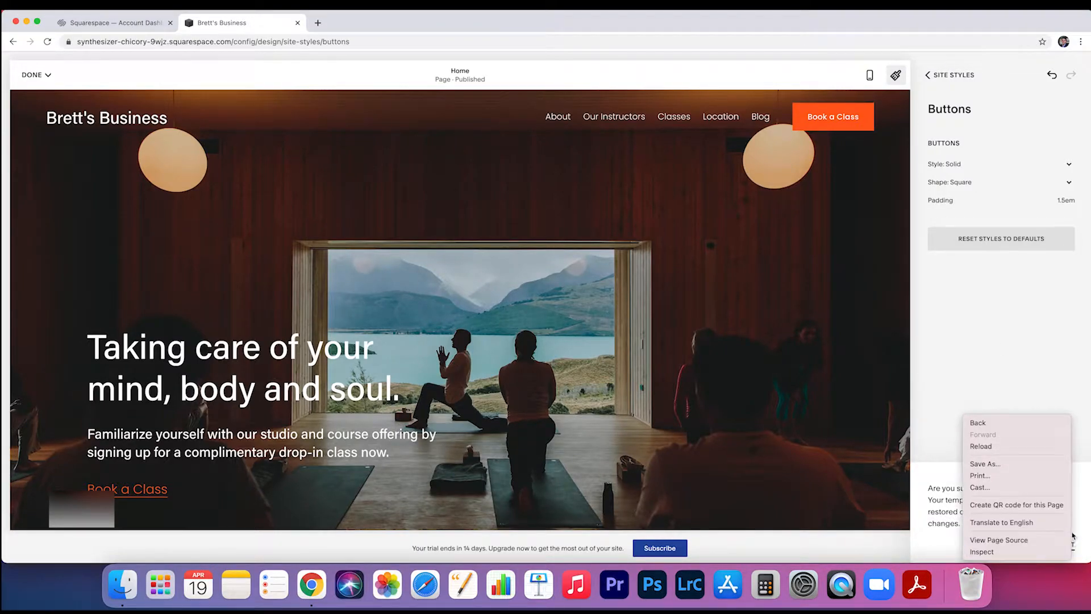
{"action": "left_click", "coordinate": [1023, 358]}
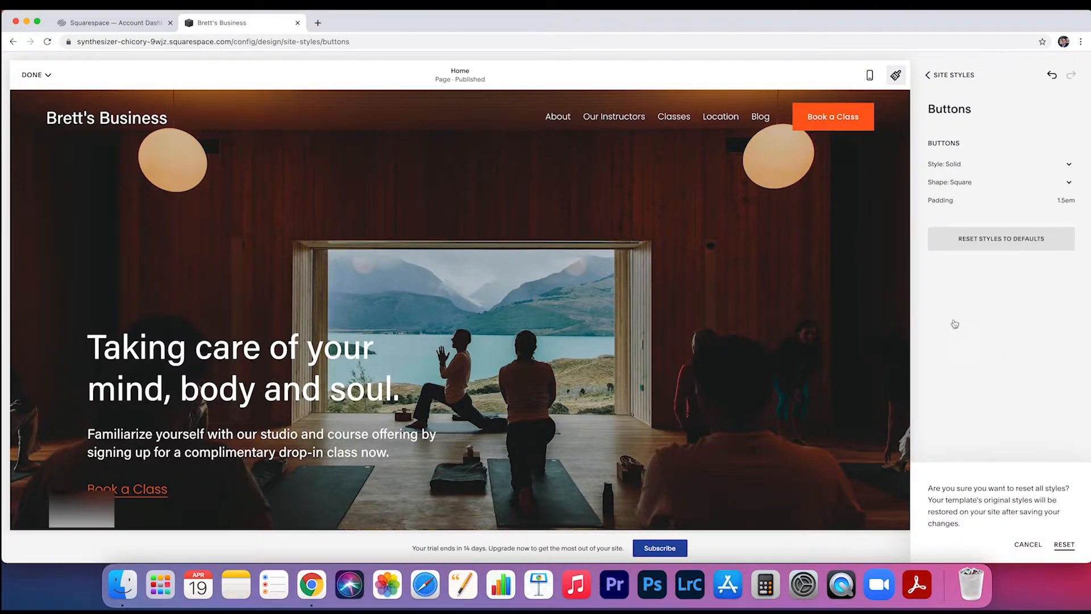
{"action": "left_click", "coordinate": [1062, 545]}
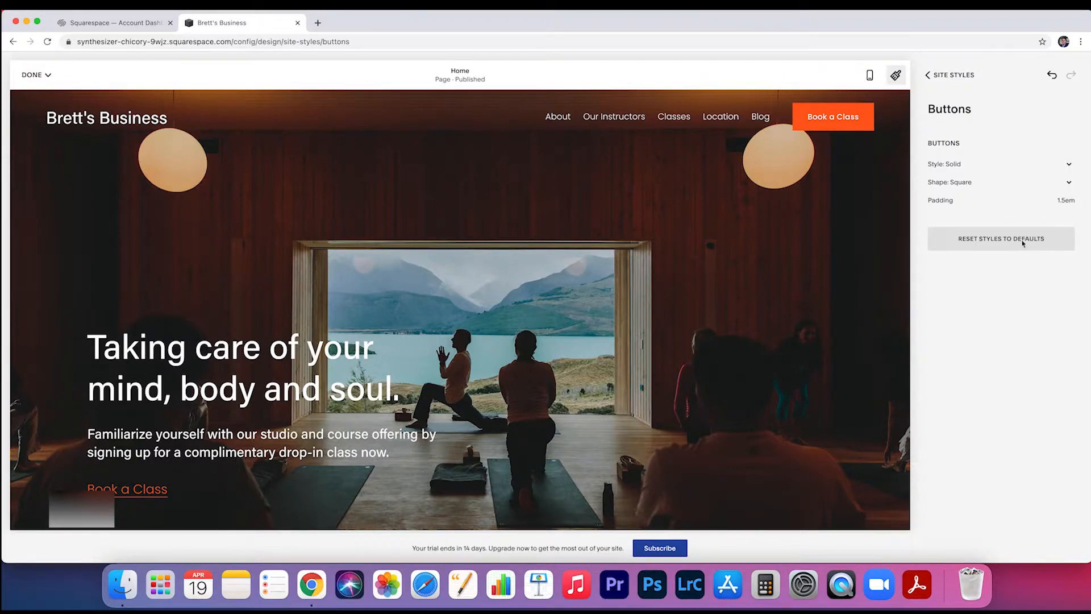
{"action": "left_click", "coordinate": [931, 75]}
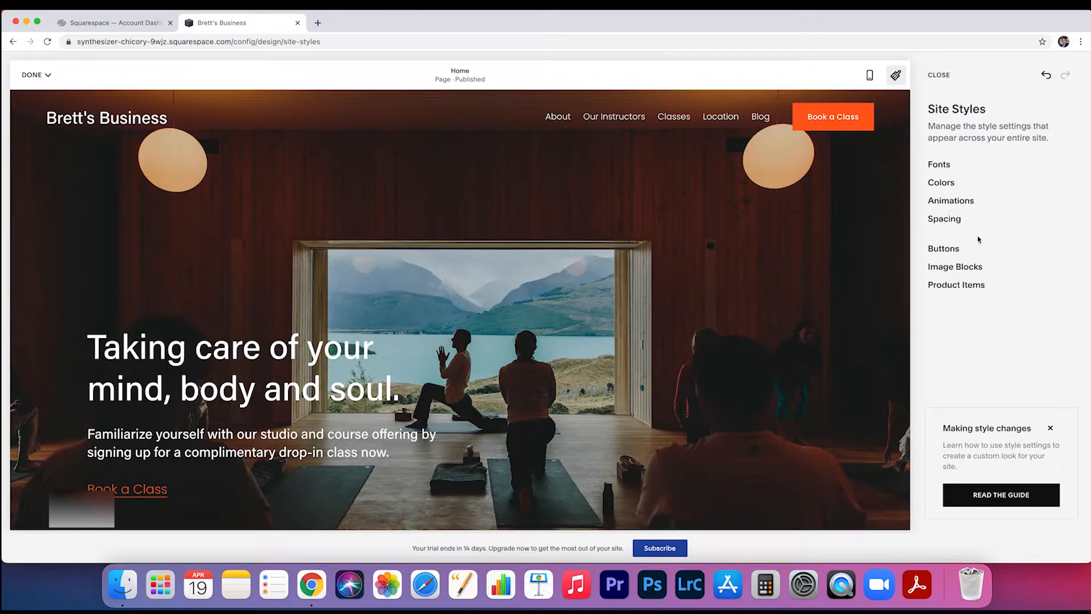
Examine the Poster, Card, Overlap and Collage image block settings alongside the home page's Upcoming Classes images
{"action": "left_click", "coordinate": [975, 268]}
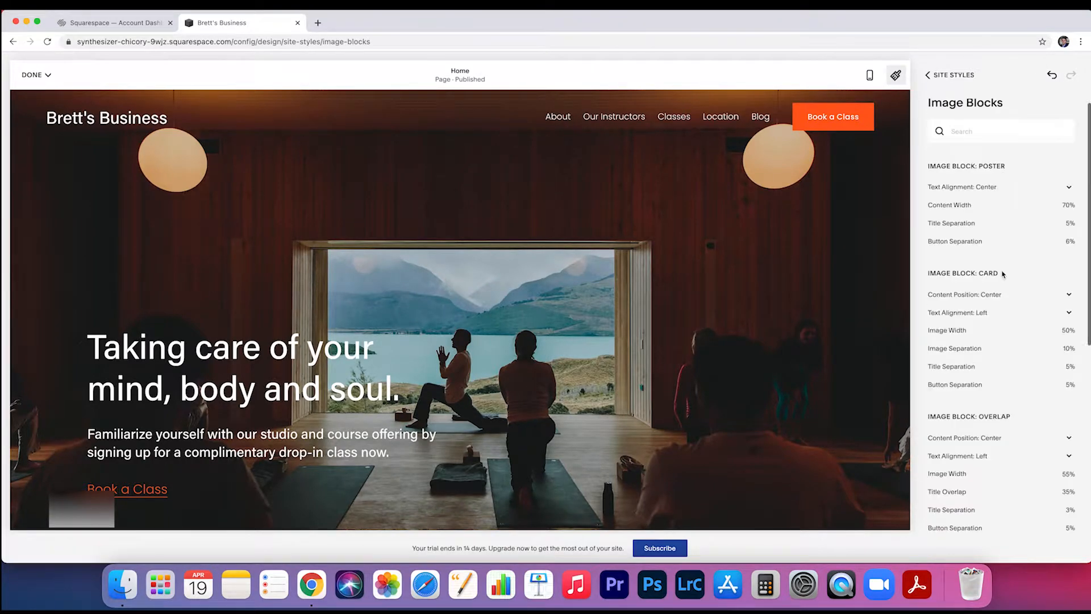
{"action": "scroll", "coordinate": [1003, 274], "scroll_direction": "down", "scroll_amount": 5}
{"action": "scroll", "coordinate": [1003, 276], "scroll_direction": "up", "scroll_amount": 4}
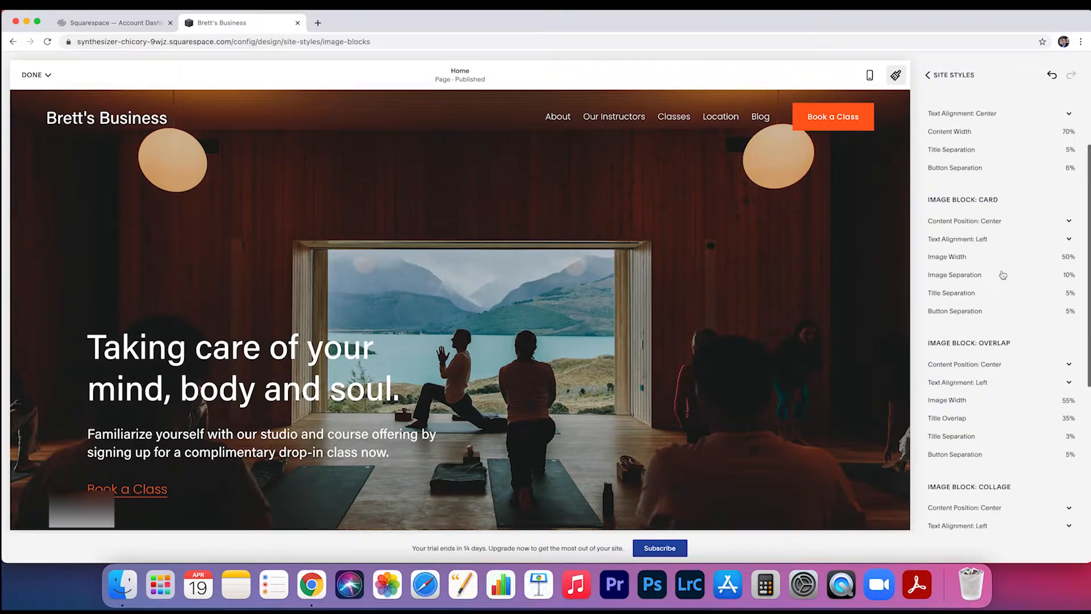
{"action": "scroll", "coordinate": [1003, 274], "scroll_direction": "up", "scroll_amount": 3}
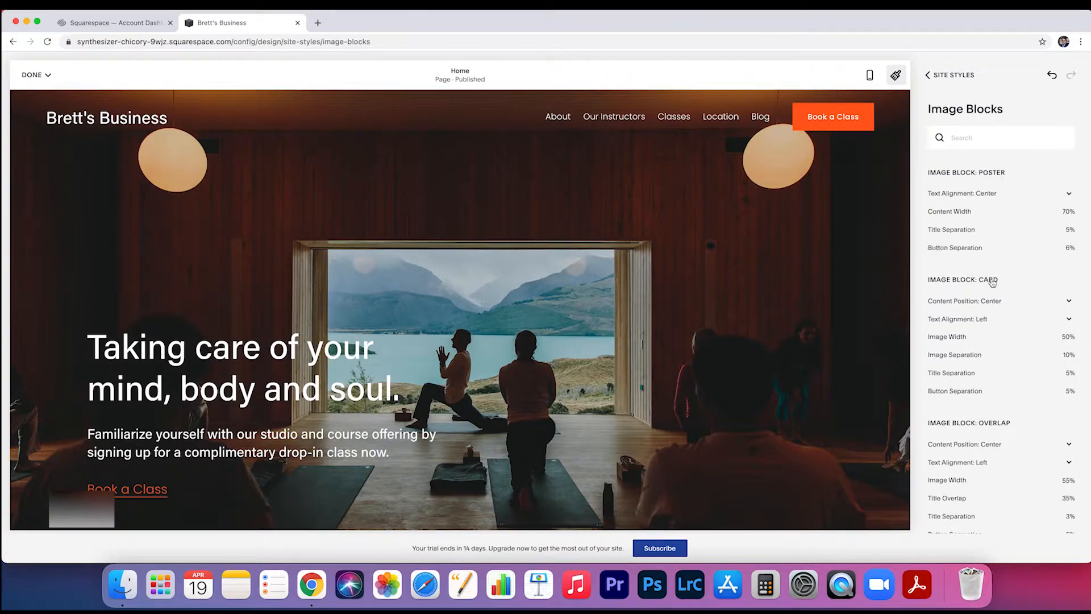
{"action": "mouse_move", "coordinate": [991, 345]}
{"action": "scroll", "coordinate": [981, 402], "scroll_direction": "down", "scroll_amount": 2}
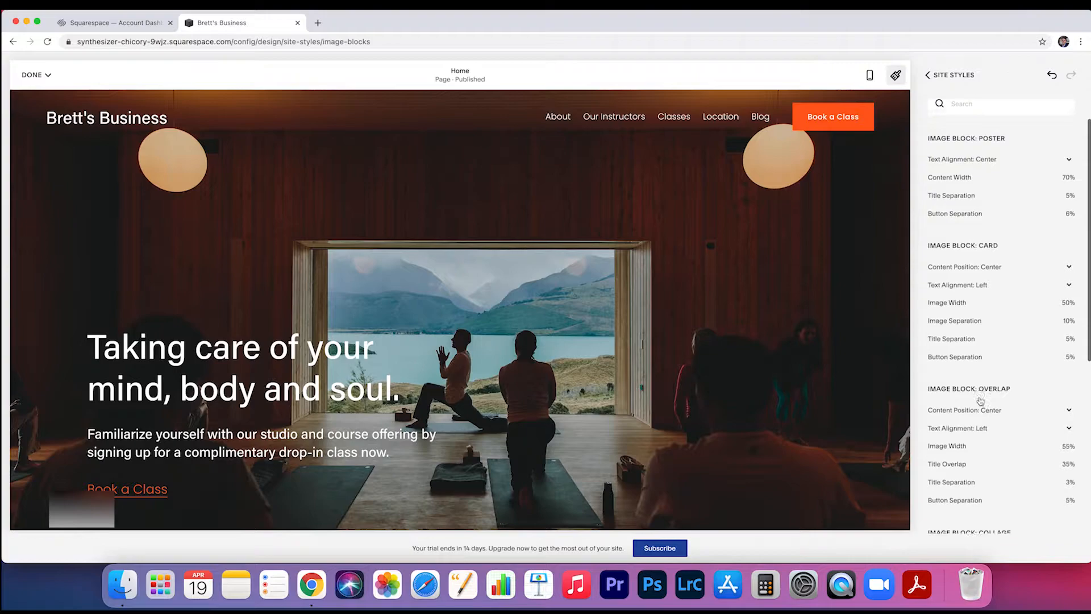
{"action": "scroll", "coordinate": [748, 353], "scroll_direction": "down", "scroll_amount": 8}
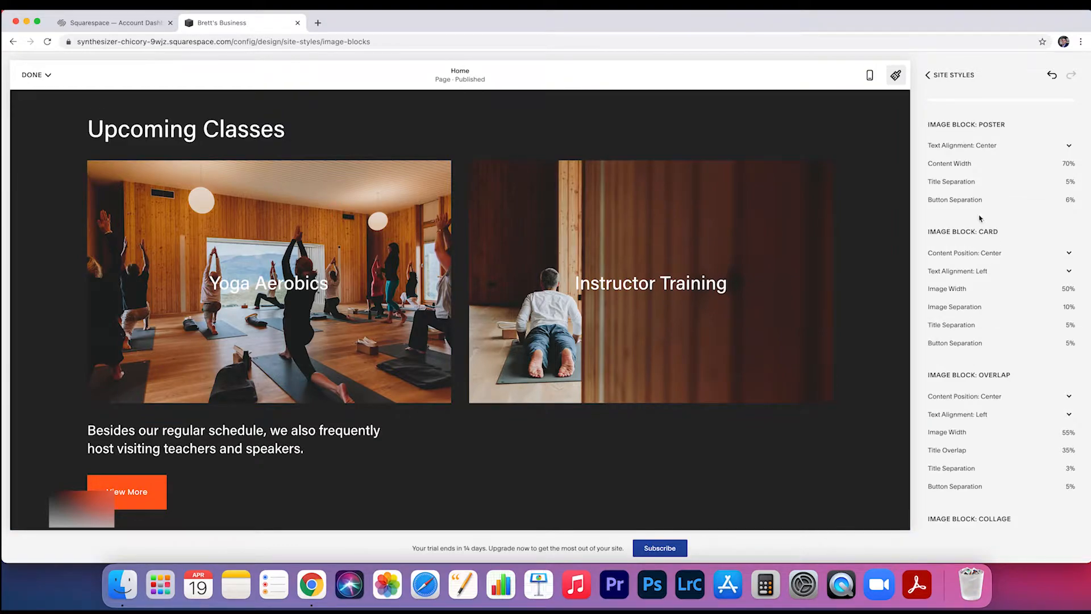
{"action": "scroll", "coordinate": [995, 318], "scroll_direction": "down", "scroll_amount": 8}
{"action": "scroll", "coordinate": [999, 341], "scroll_direction": "up", "scroll_amount": 10}
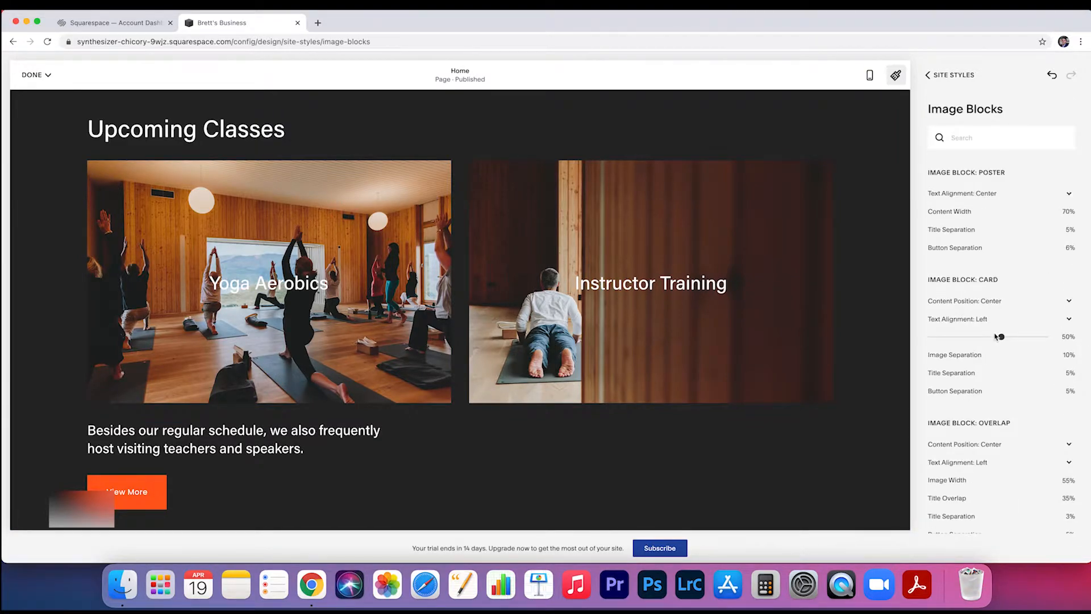
{"action": "scroll", "coordinate": [685, 316], "scroll_direction": "up", "scroll_amount": 5}
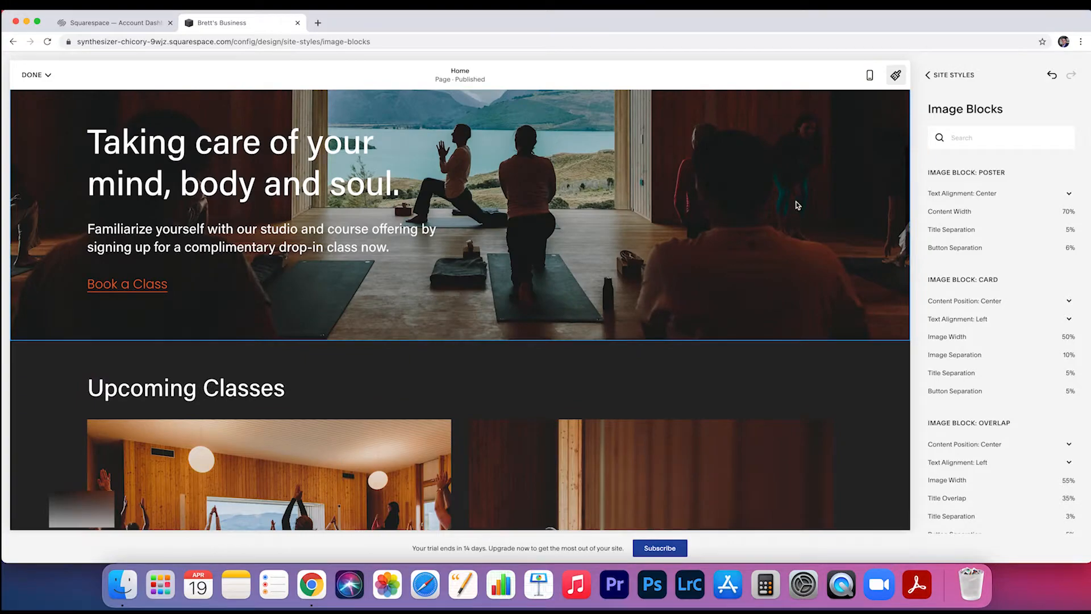
{"action": "scroll", "coordinate": [797, 205], "scroll_direction": "up", "scroll_amount": 4}
{"action": "left_click", "coordinate": [951, 75]}
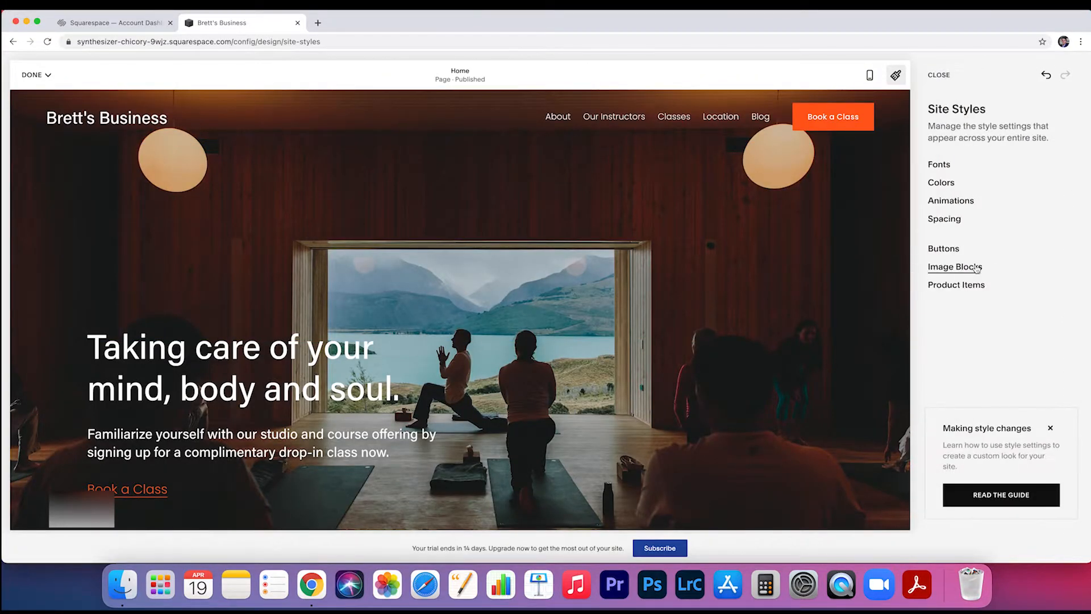
Examine the style settings for product items and return to the site styles overview
{"action": "left_click", "coordinate": [972, 285]}
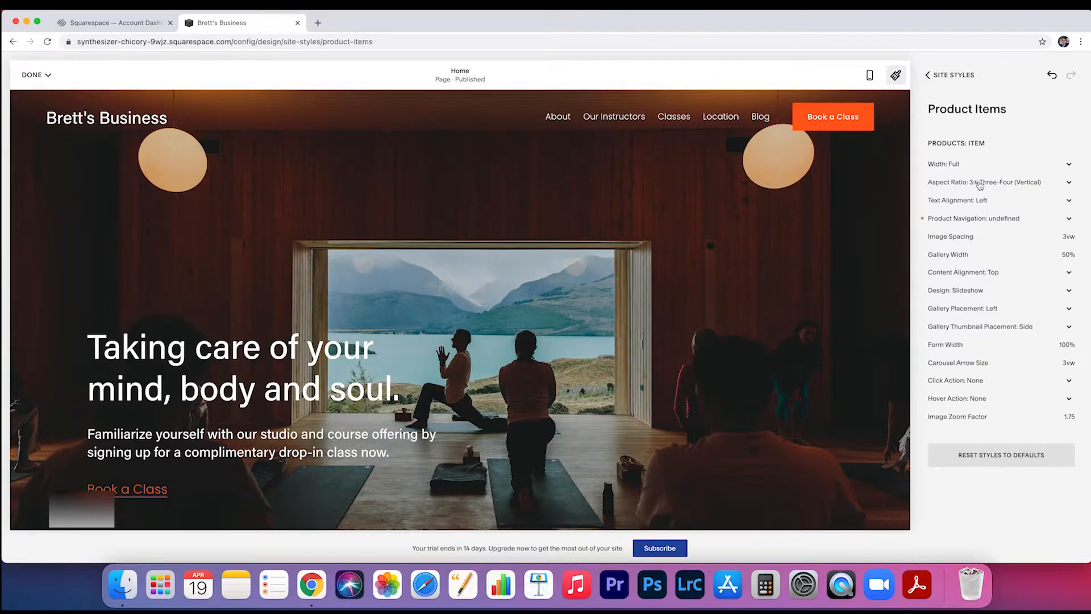
{"action": "left_click", "coordinate": [961, 77]}
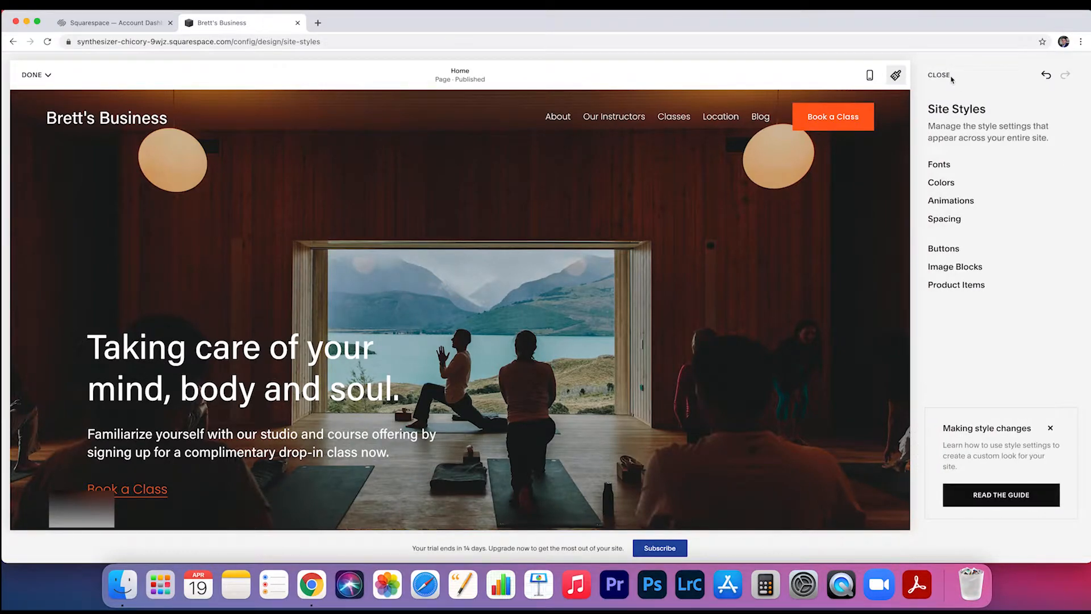
Close the site styles, save the changes and leave the home page's edit mode
{"action": "left_click", "coordinate": [945, 78]}
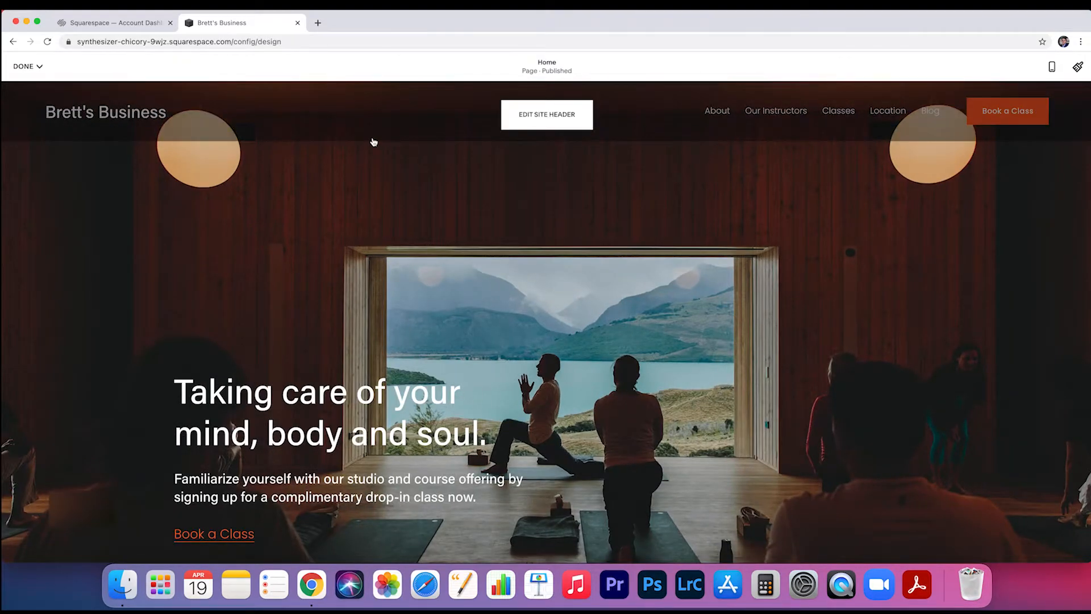
{"action": "mouse_move", "coordinate": [35, 67]}
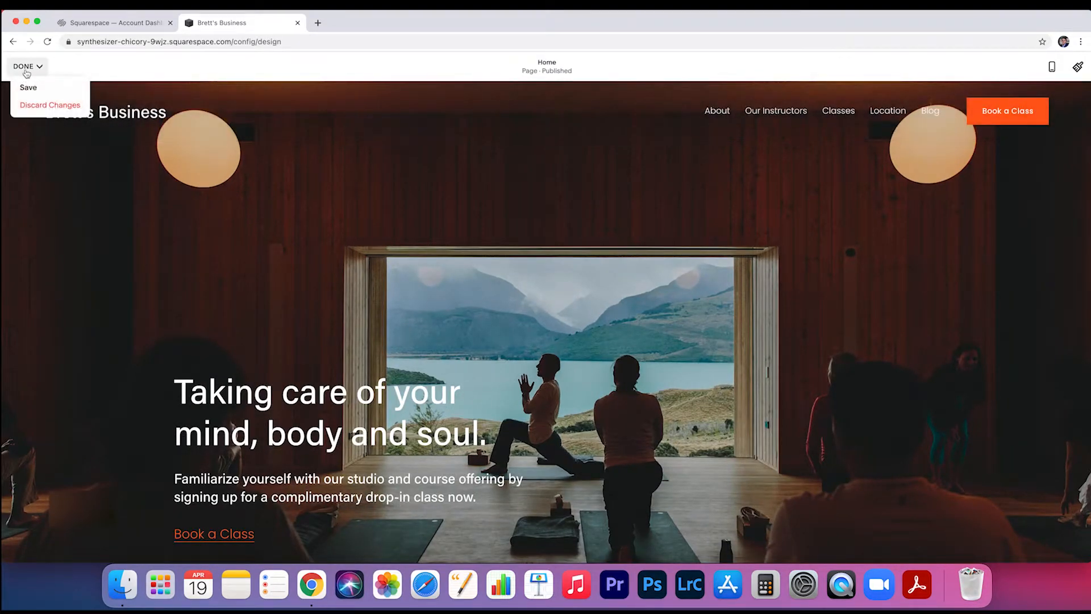
{"action": "left_click", "coordinate": [40, 88]}
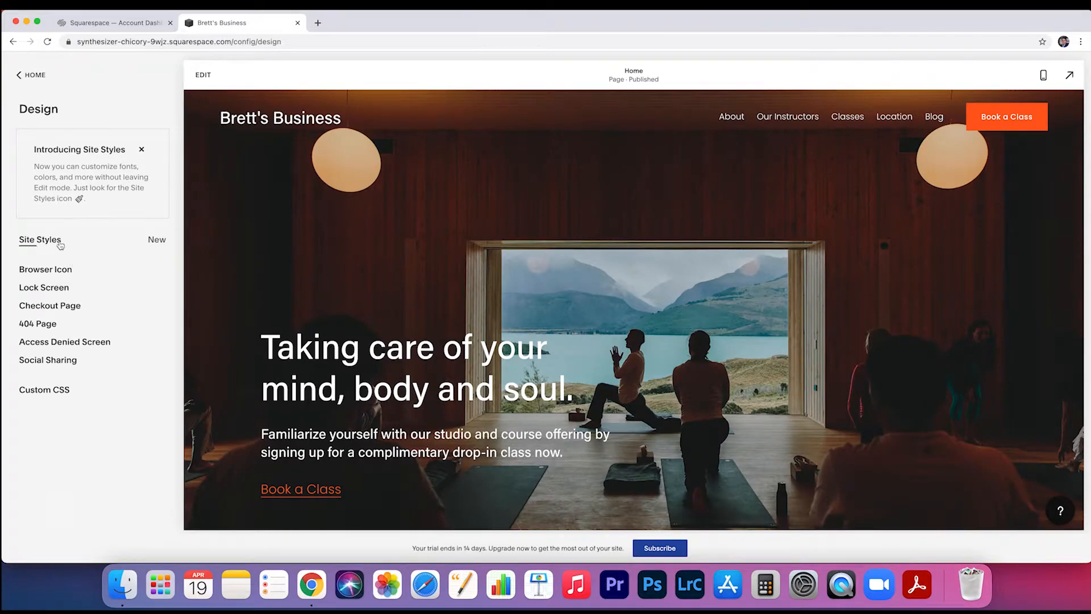
Open the browser icon settings, and return from the site's page list to the Design settings
{"action": "left_click", "coordinate": [57, 270]}
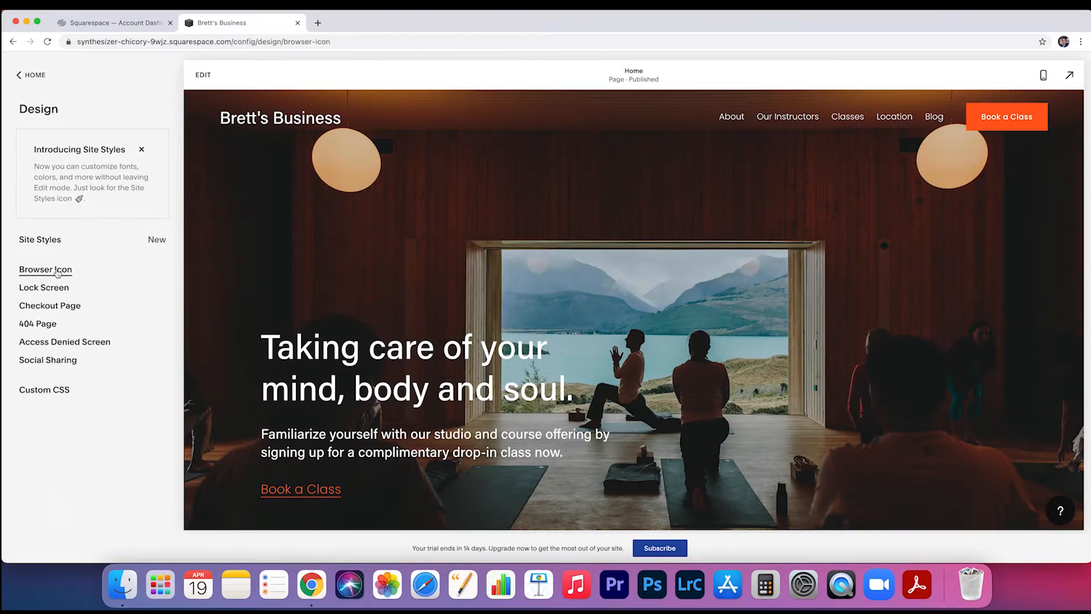
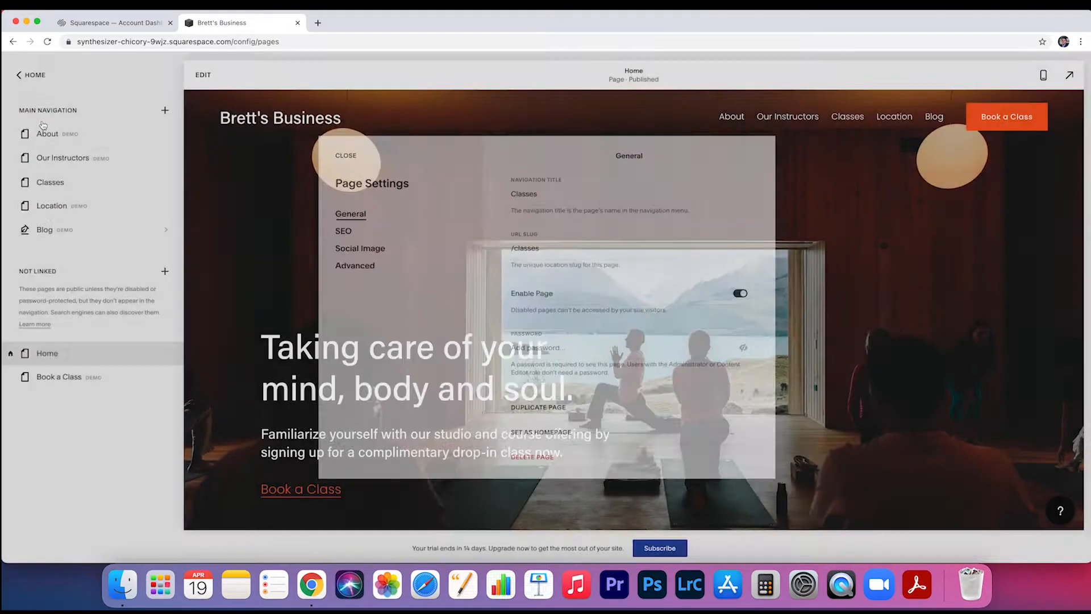
{"action": "left_click", "coordinate": [40, 77]}
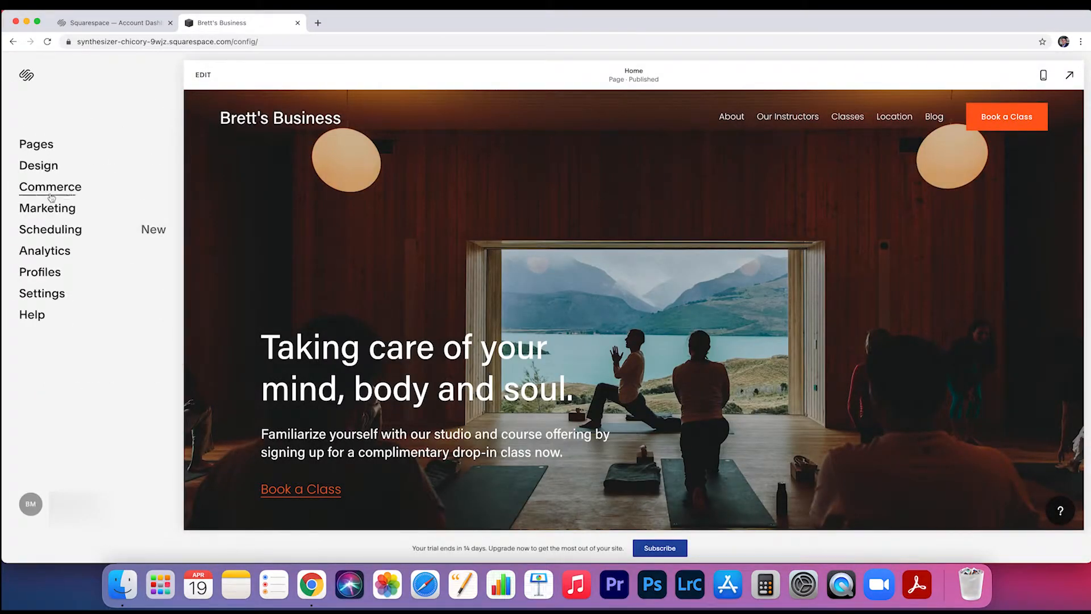
{"action": "left_click", "coordinate": [46, 166]}
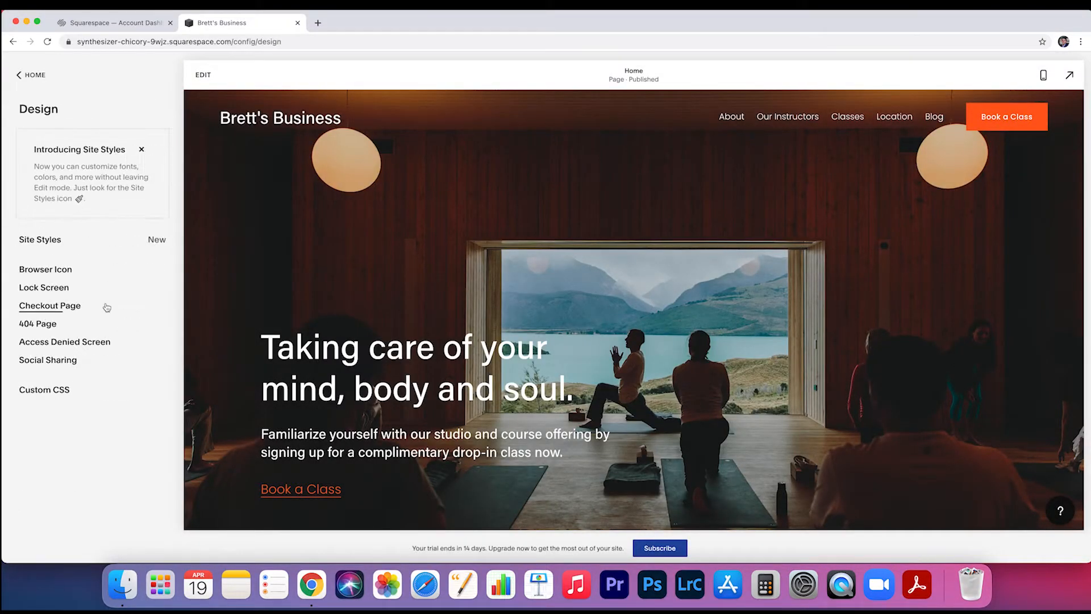
View the sample checkout page design and the Commerce section's store setup questions, returning to the site's main menu
{"action": "left_click", "coordinate": [69, 307]}
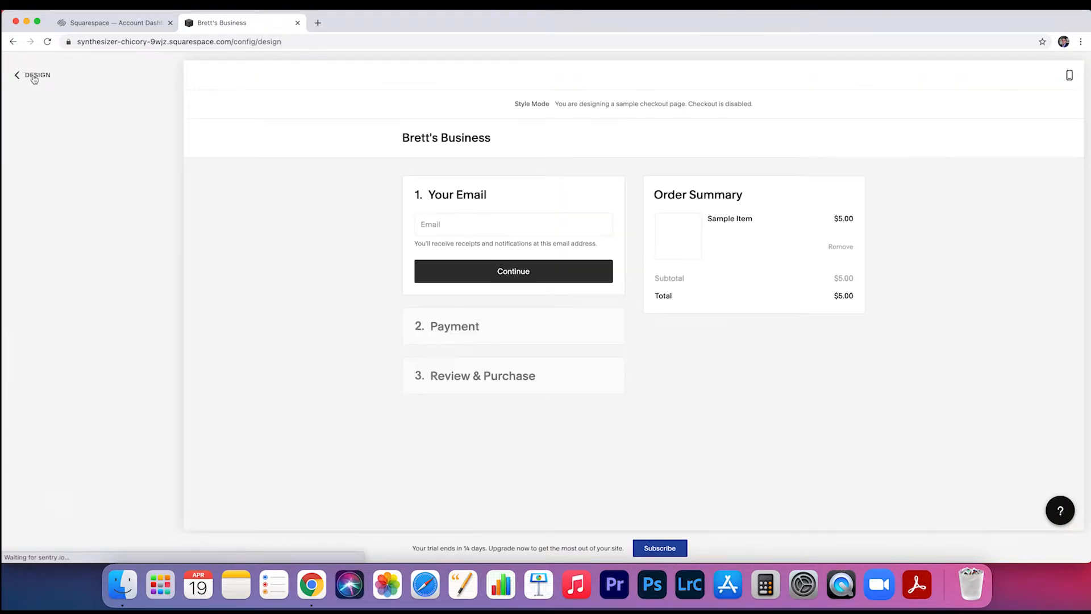
{"action": "left_click", "coordinate": [35, 78]}
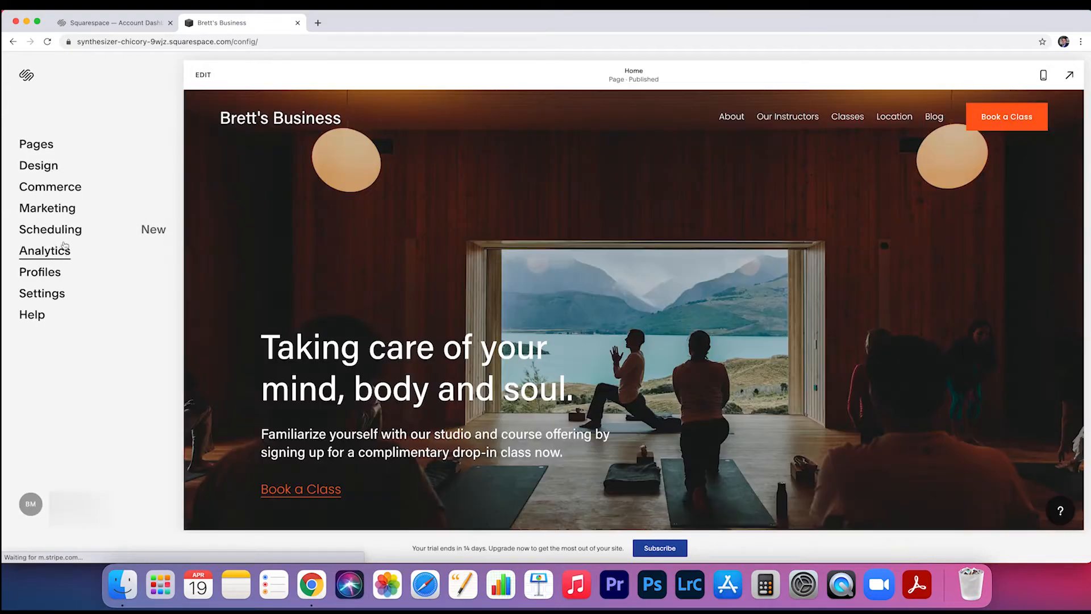
{"action": "left_click", "coordinate": [50, 187]}
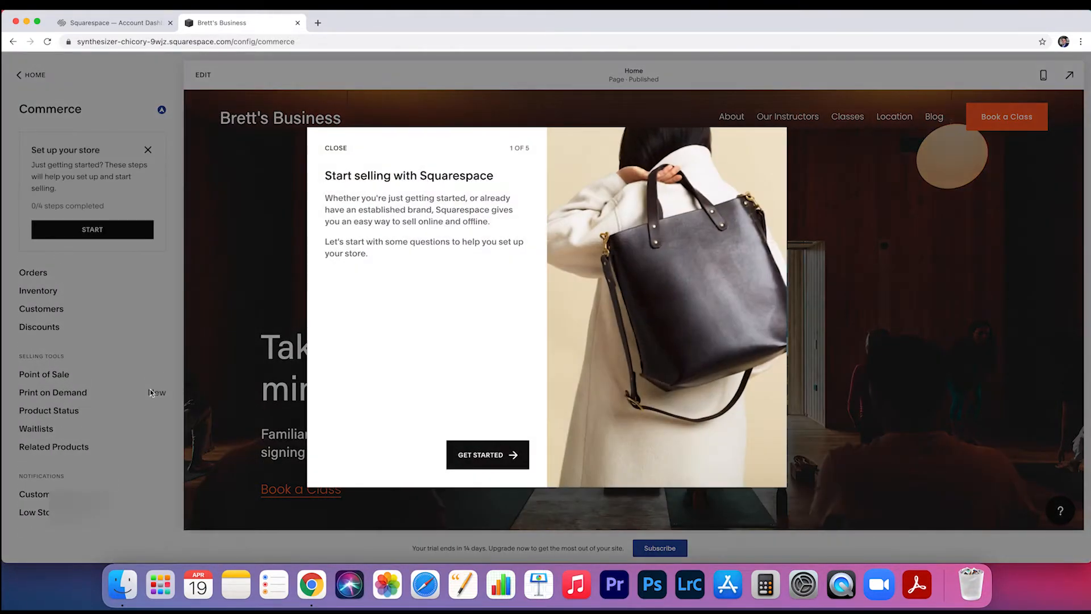
{"action": "left_click", "coordinate": [488, 454]}
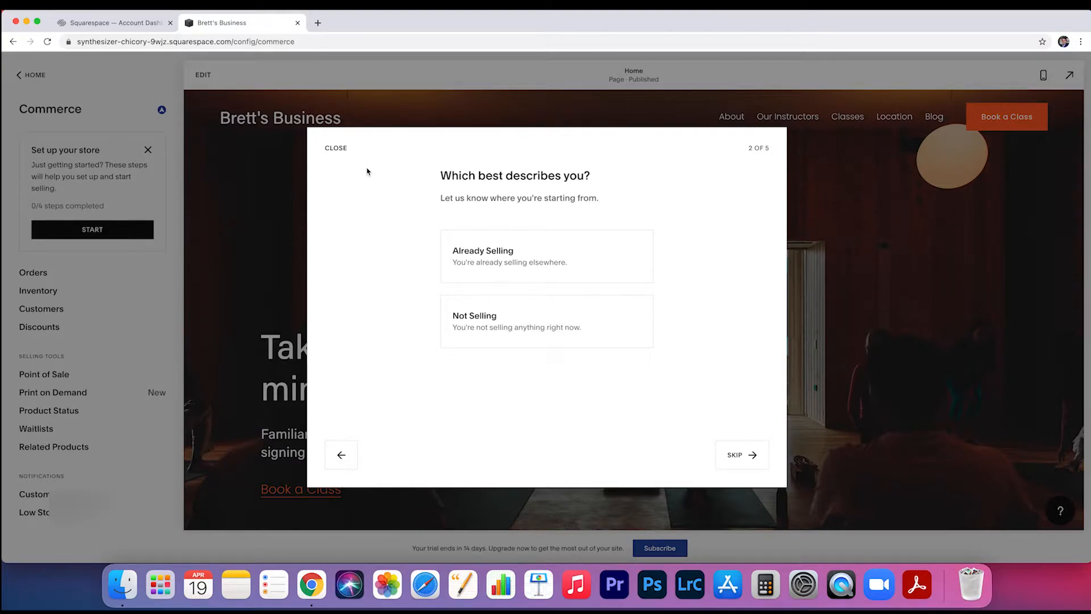
{"action": "left_click", "coordinate": [334, 150]}
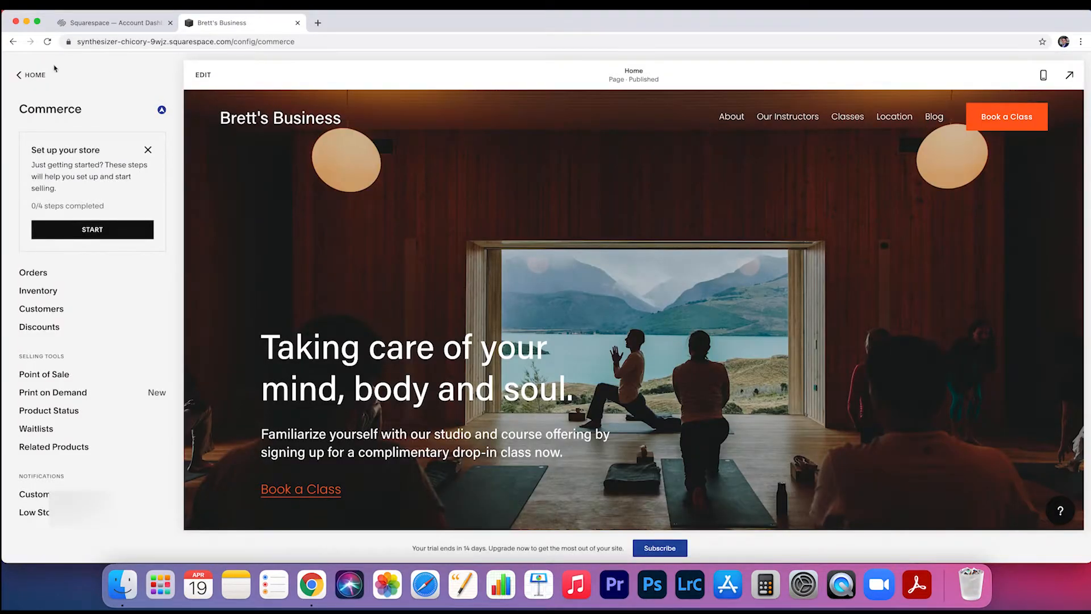
{"action": "left_click", "coordinate": [32, 74]}
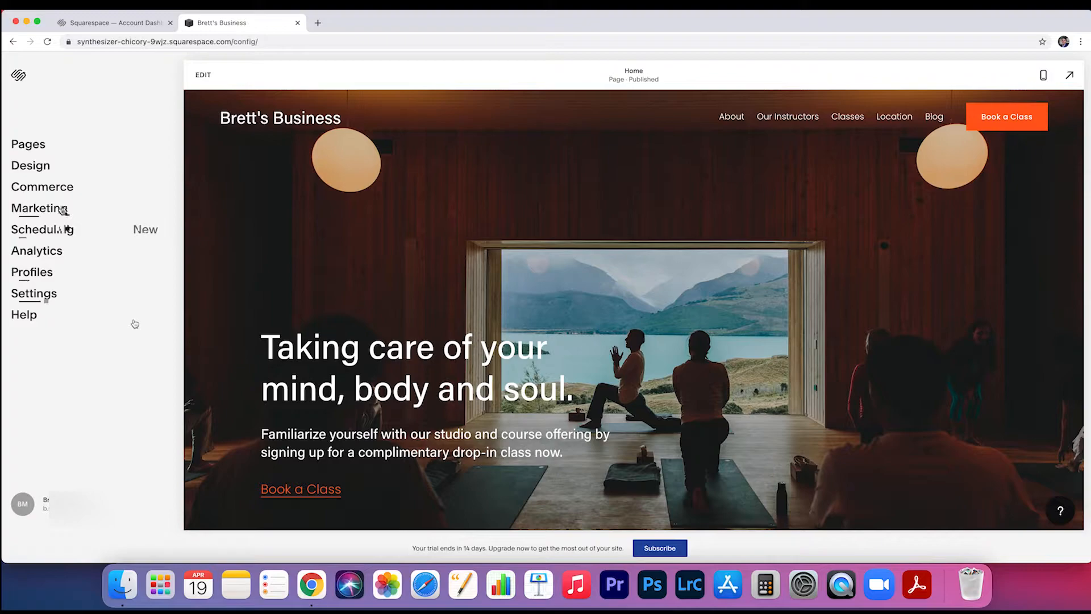
Look over the Email Campaigns overview and its help articles in the Marketing section, and return to the Marketing settings
{"action": "left_click", "coordinate": [52, 211]}
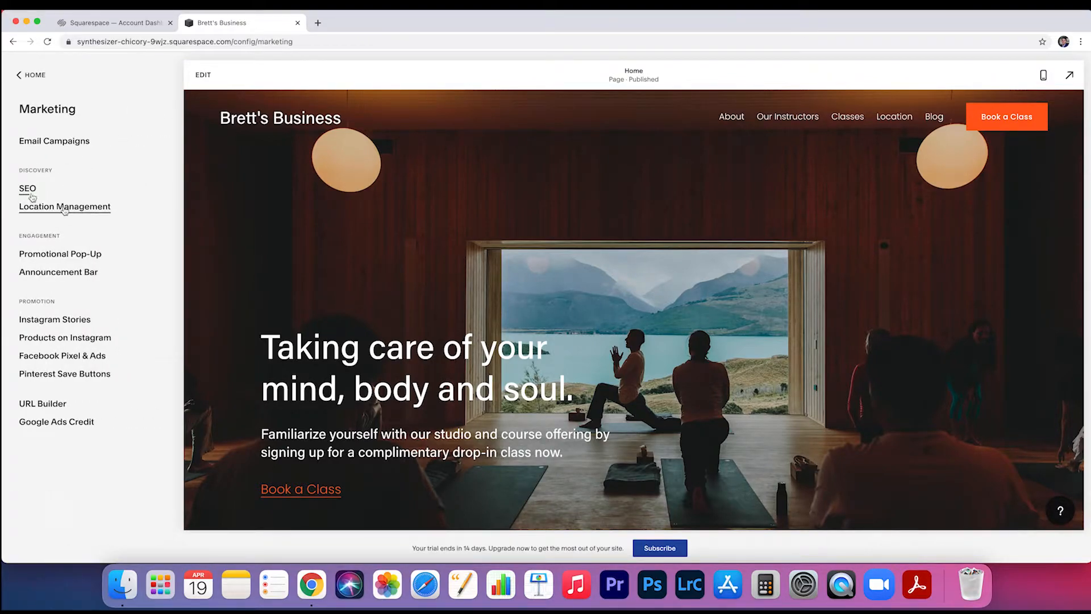
{"action": "left_click", "coordinate": [56, 144]}
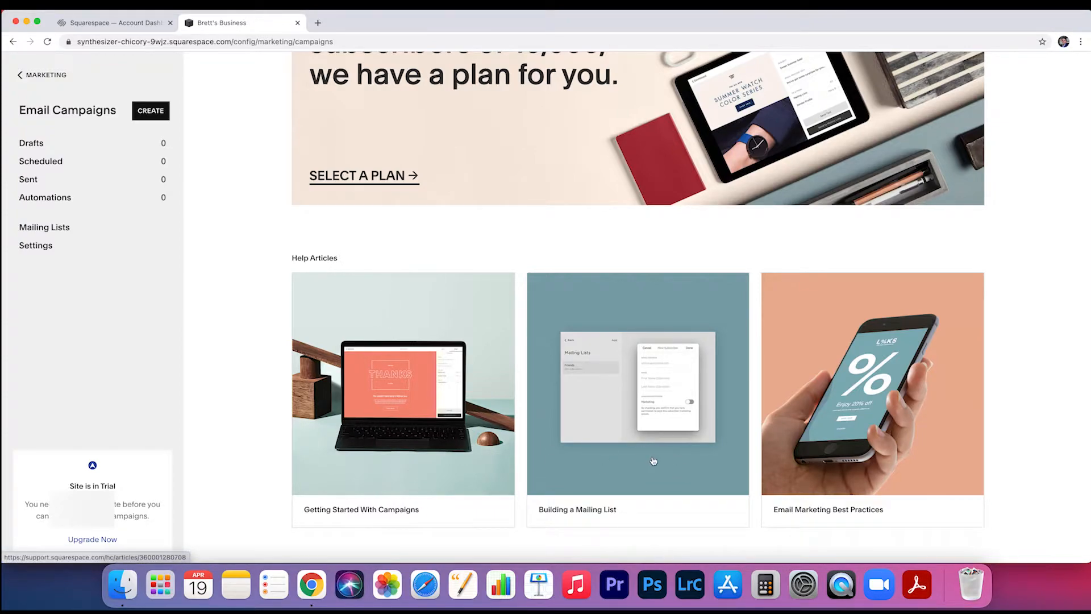
{"action": "scroll", "coordinate": [653, 461], "scroll_direction": "up", "scroll_amount": 3}
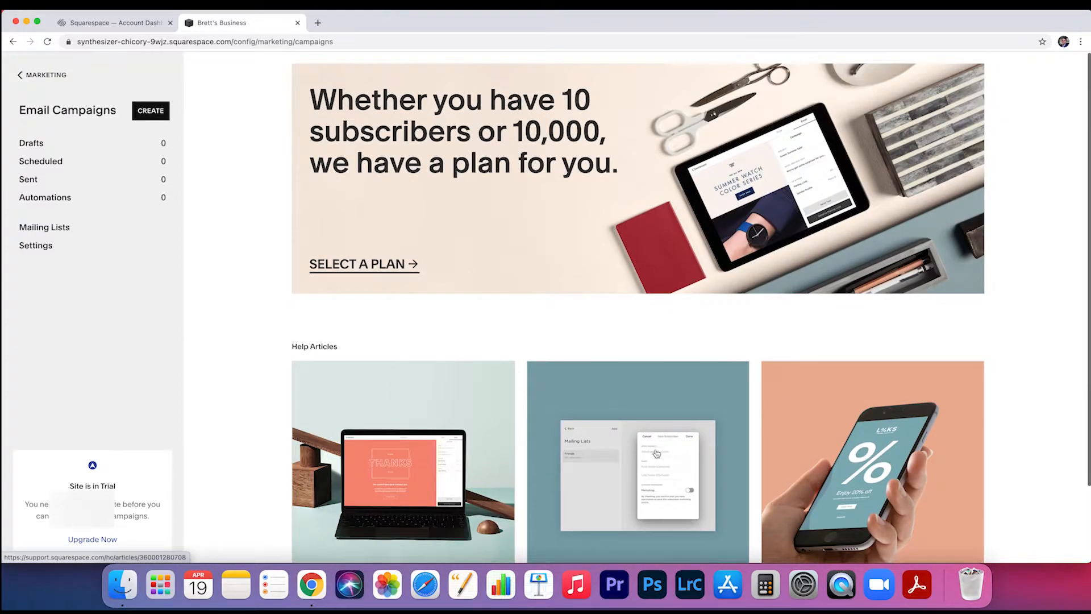
{"action": "left_click", "coordinate": [48, 77]}
Open the Marketing SEO settings and try appending "| Health & Wellness Retreats in California" to the home page's SEO title format
{"action": "left_click", "coordinate": [29, 164]}
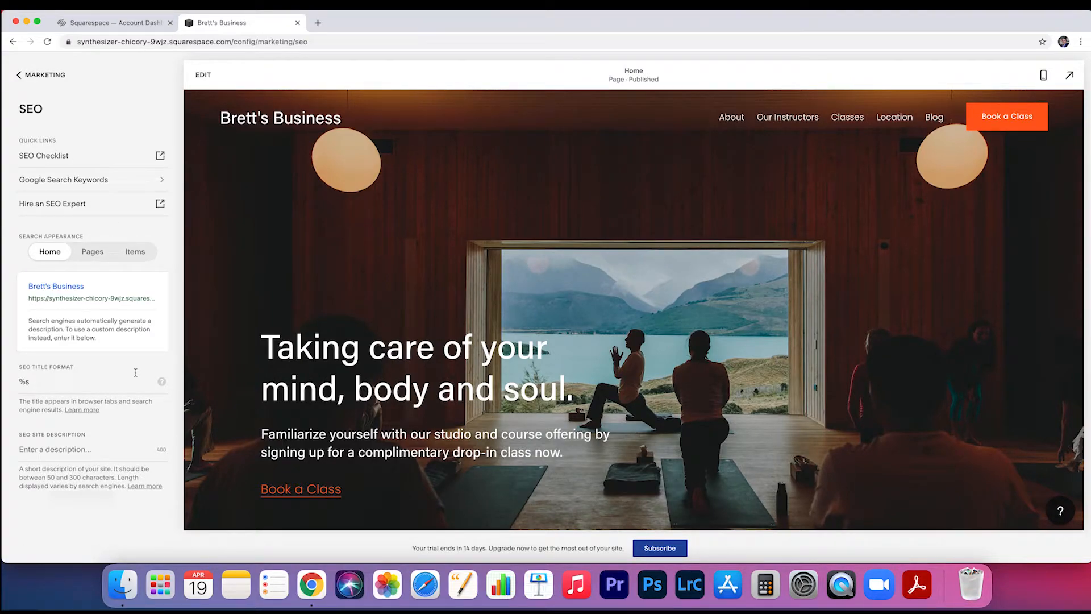
{"action": "left_click", "coordinate": [52, 389]}
{"action": "mouse_move", "coordinate": [161, 383]}
{"action": "type", "text": "| Health & Wellness Retreats in California"}
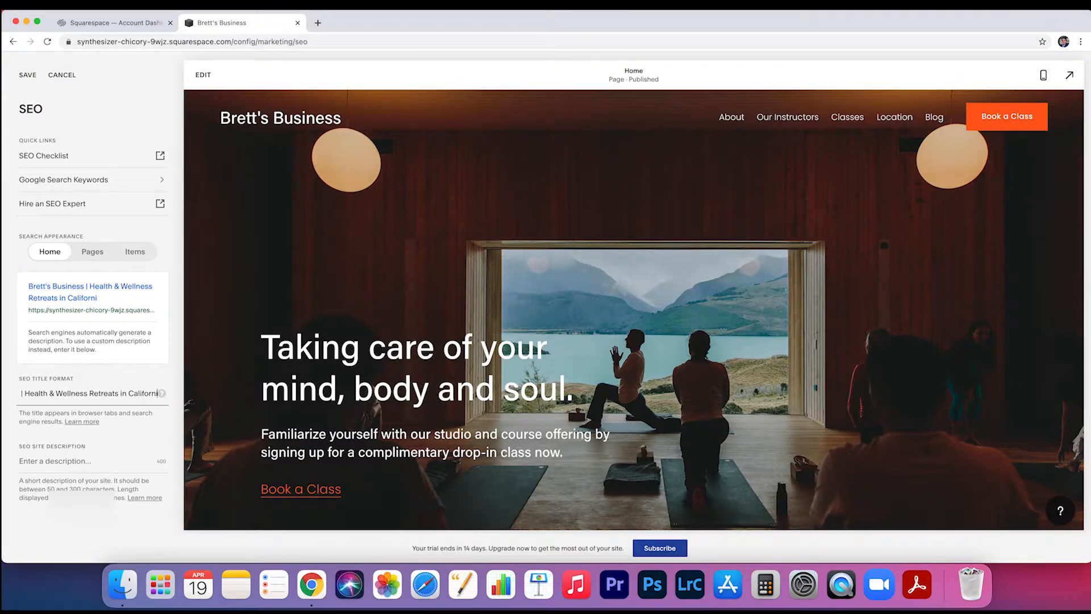
Remove the text appended to the SEO title format, keeping only %s
{"action": "key", "text": "BackSpace"}
{"action": "key", "text": "BackSpace"}
{"action": "key", "text": "BackSpace"}
{"action": "key", "text": "BackSpace"}
{"action": "key", "text": "BackSpace"}
{"action": "key", "text": "BackSpace"}
{"action": "key", "text": "BackSpace"}
{"action": "key", "text": "BackSpace"}
{"action": "key", "text": "BackSpace"}
{"action": "key", "text": "BackSpace"}
{"action": "key", "text": "BackSpace"}
{"action": "key", "text": "BackSpace"}
{"action": "key", "text": "BackSpace"}
{"action": "key", "text": "BackSpace"}
{"action": "key", "text": "BackSpace"}
{"action": "key", "text": "BackSpace"}
{"action": "key", "text": "BackSpace"}
{"action": "key", "text": "BackSpace"}
{"action": "key", "text": "BackSpace"}
{"action": "key", "text": "BackSpace"}
{"action": "key", "text": "BackSpace"}
{"action": "key", "text": "BackSpace"}
{"action": "key", "text": "BackSpace"}
{"action": "key", "text": "BackSpace"}
{"action": "key", "text": "BackSpace"}
{"action": "key", "text": "BackSpace"}
{"action": "key", "text": "BackSpace"}
{"action": "key", "text": "BackSpace"}
{"action": "key", "text": "BackSpace"}
{"action": "key", "text": "BackSpace"}
{"action": "key", "text": "BackSpace"}
Try "this shows up here" as the SEO site description, and discard the SEO changes
{"action": "left_click", "coordinate": [59, 448]}
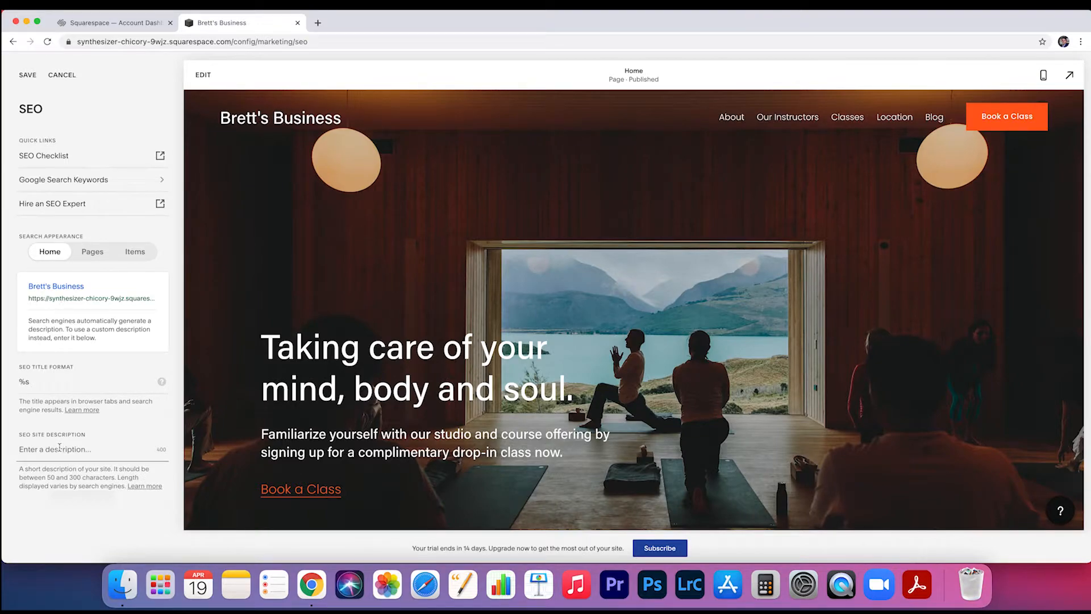
{"action": "type", "text": "this shows uop"}
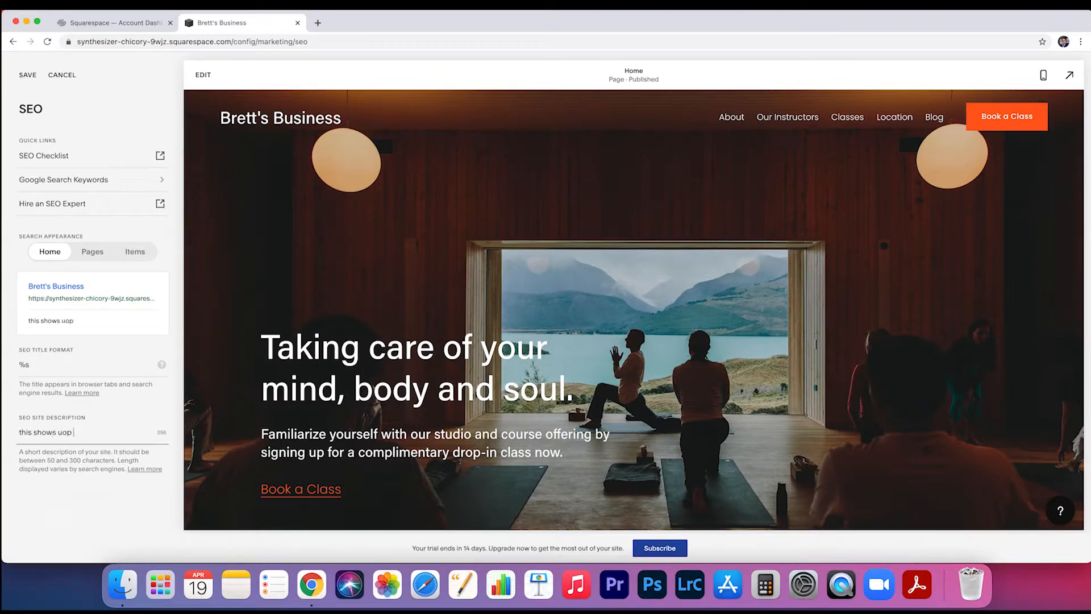
{"action": "type", "text": "p here"}
{"action": "left_click", "coordinate": [56, 77]}
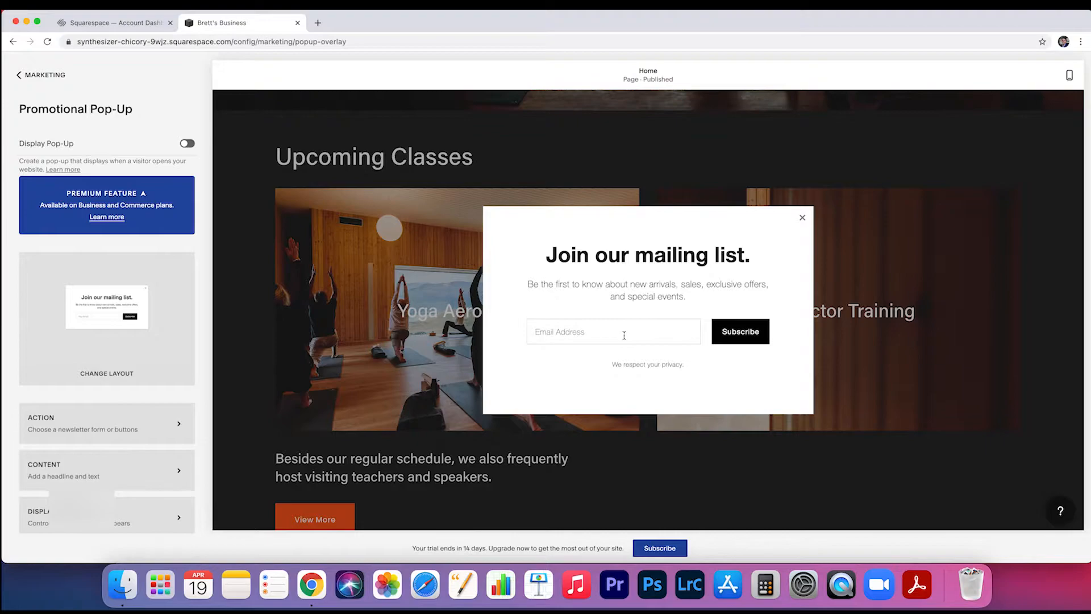
Examine the promotional pop-up over the home page and its newsletter sign-up Action settings
{"action": "scroll", "coordinate": [629, 317], "scroll_direction": "up", "scroll_amount": 7}
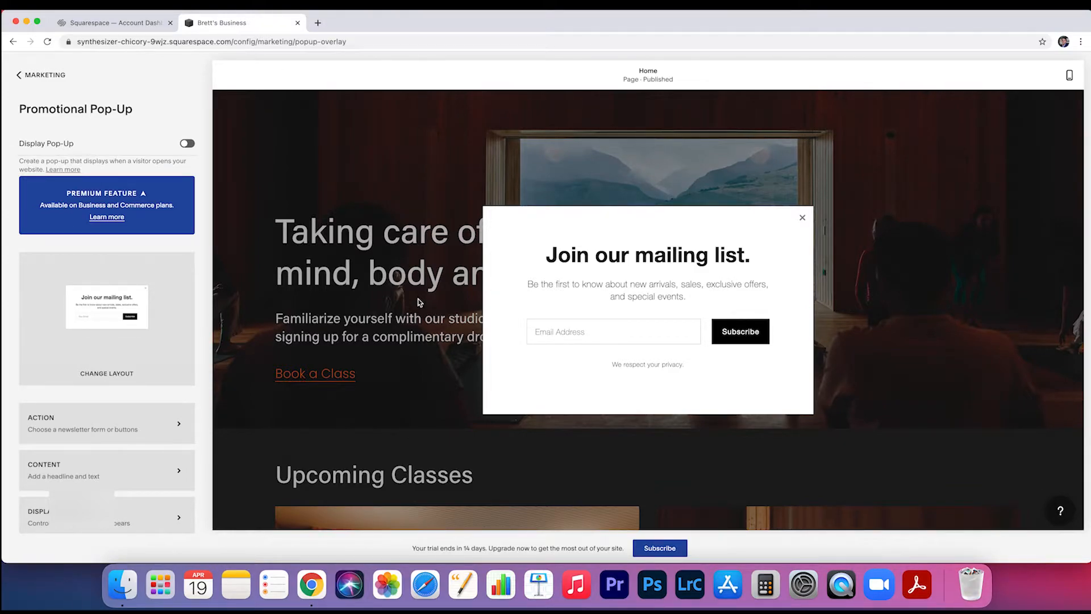
{"action": "left_click", "coordinate": [102, 424]}
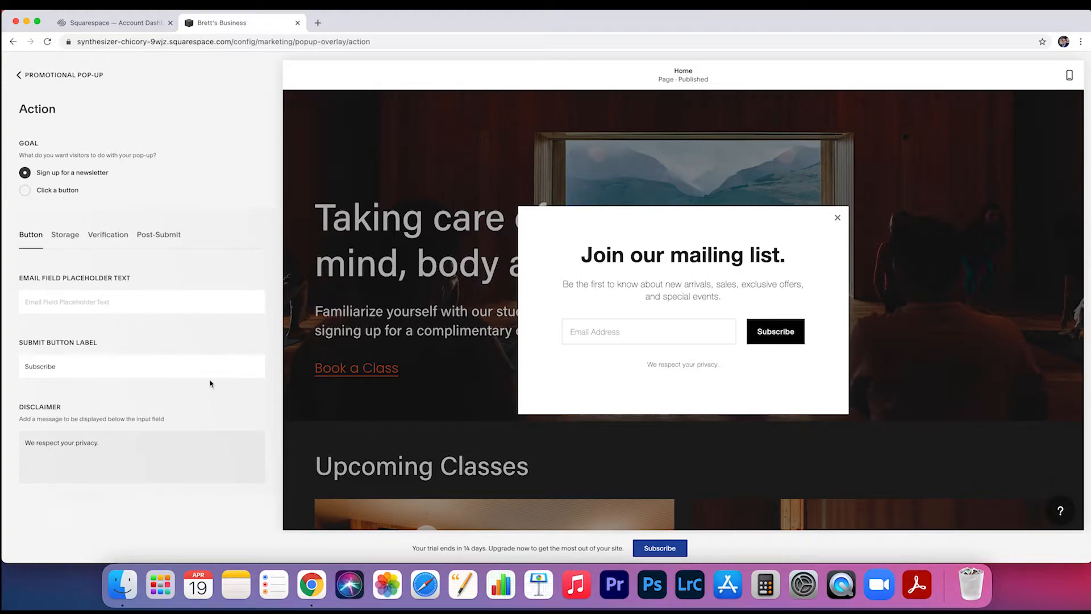
{"action": "left_click", "coordinate": [112, 245]}
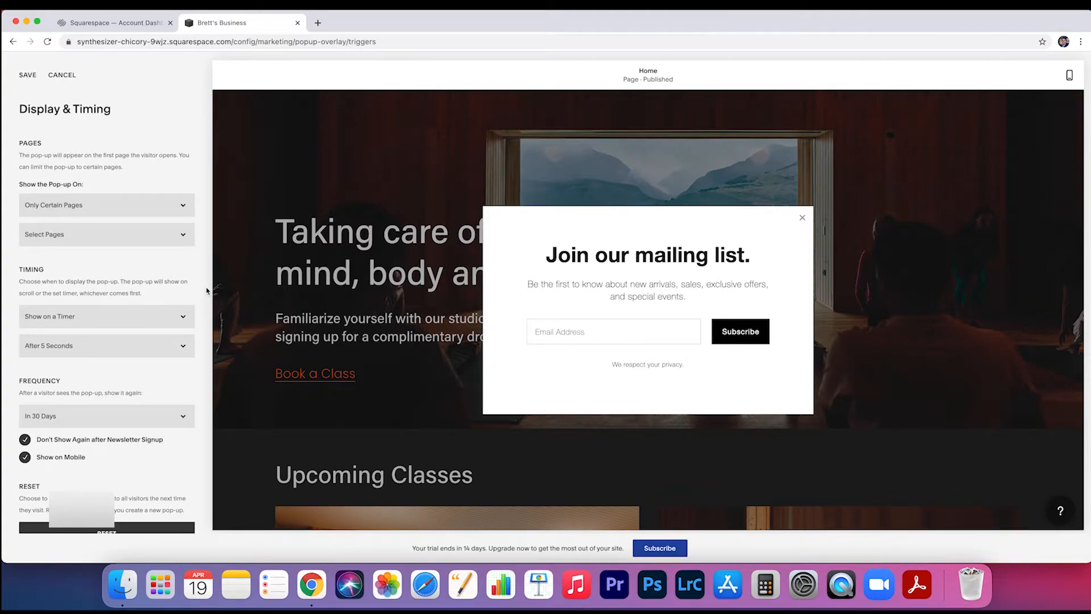
Look at the pop-up's timing options under Display & Timing, discard any changes and return to the Marketing settings
{"action": "left_click", "coordinate": [99, 314]}
{"action": "left_click", "coordinate": [121, 288]}
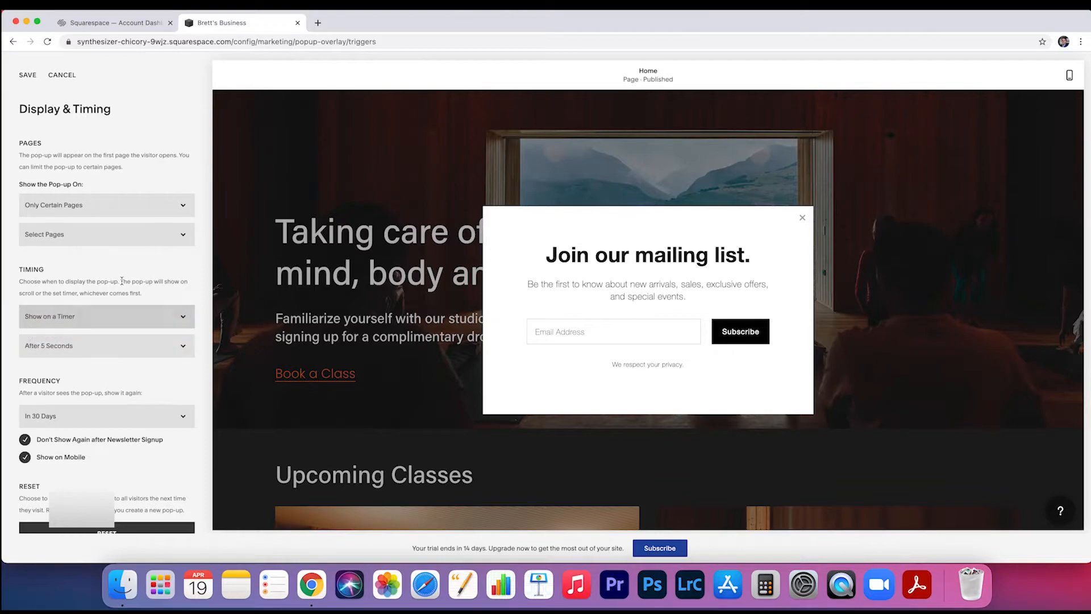
{"action": "left_click", "coordinate": [54, 77]}
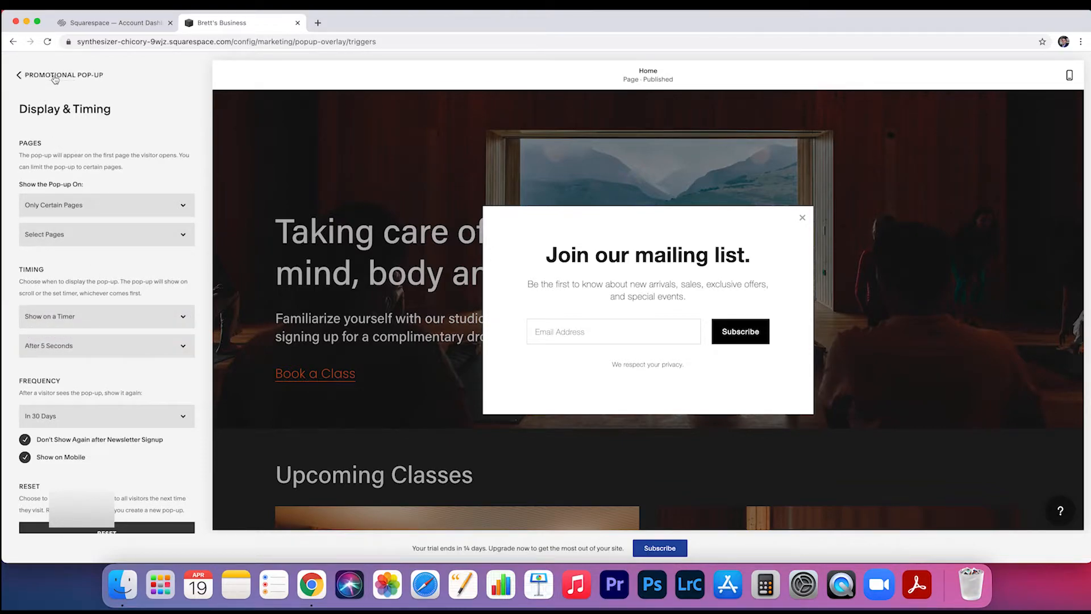
{"action": "left_click", "coordinate": [55, 78]}
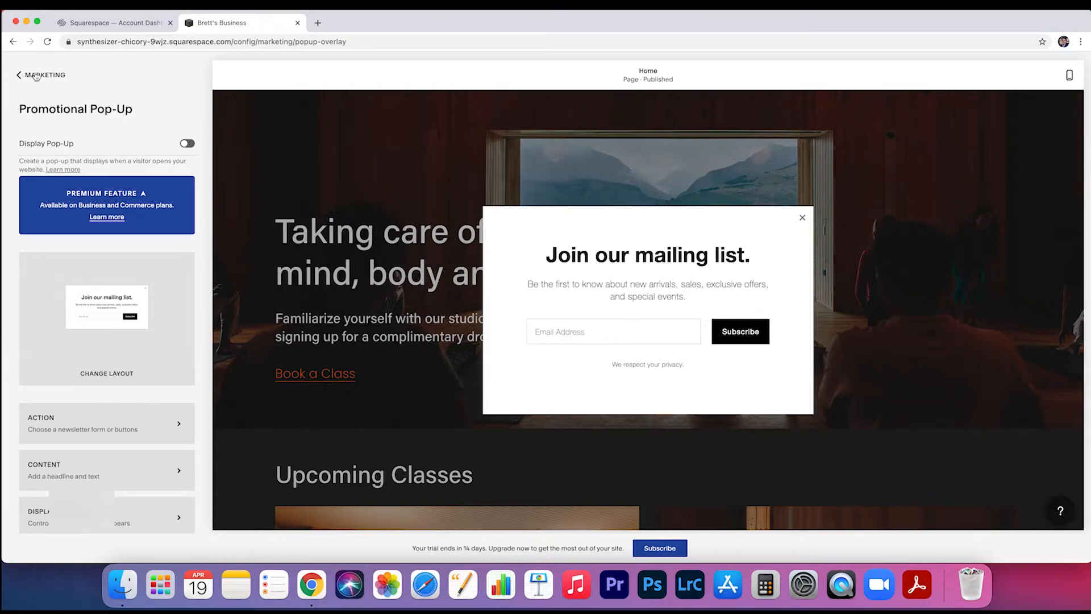
{"action": "left_click", "coordinate": [35, 78]}
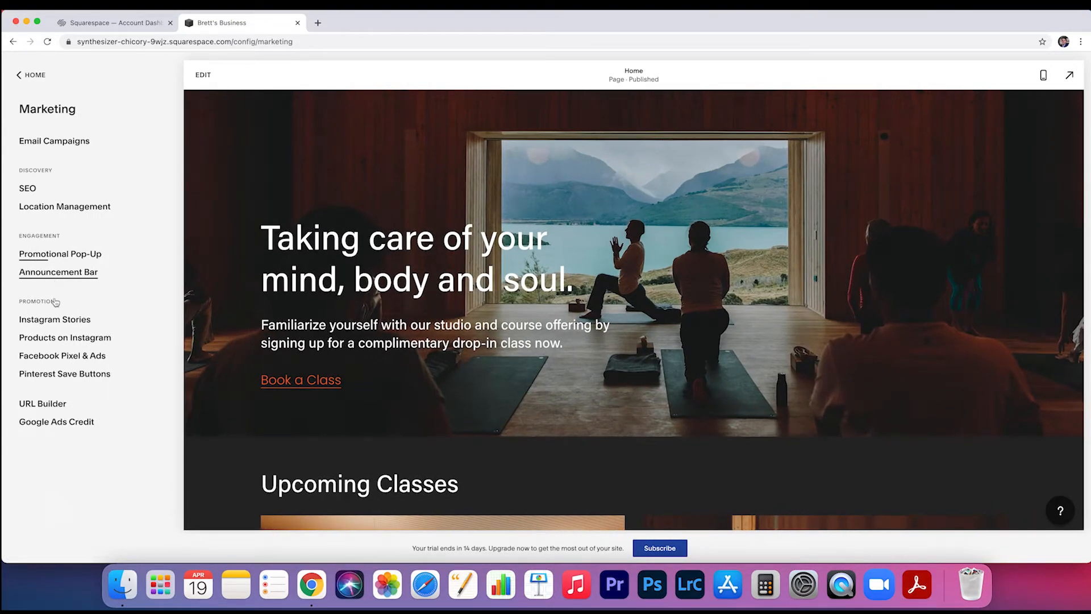
Try enabling the announcement bar on the site, discard the change and return to the Marketing settings
{"action": "left_click", "coordinate": [59, 272]}
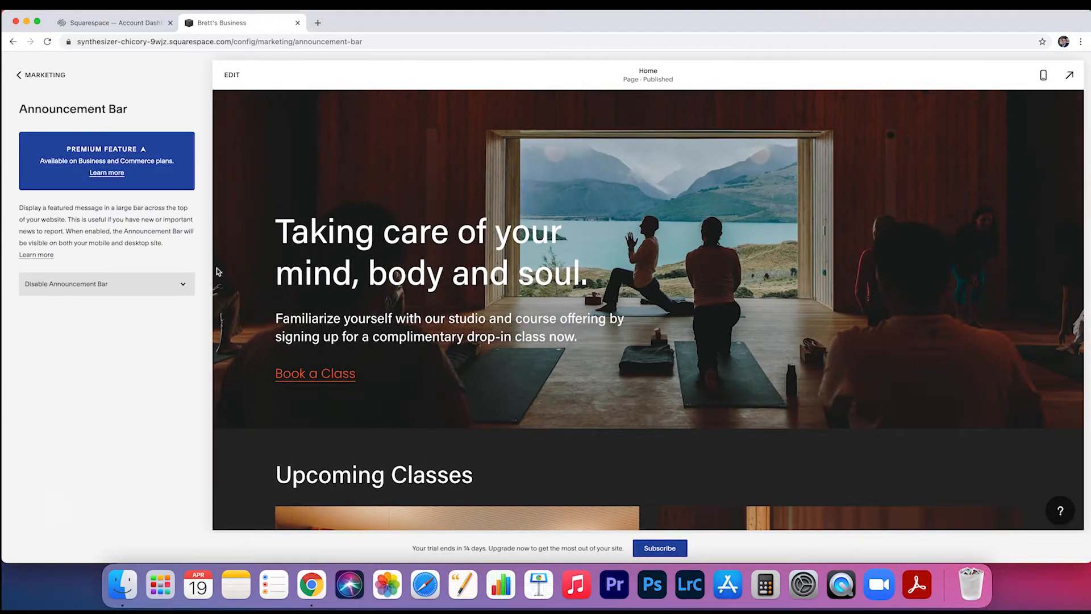
{"action": "left_click", "coordinate": [111, 288]}
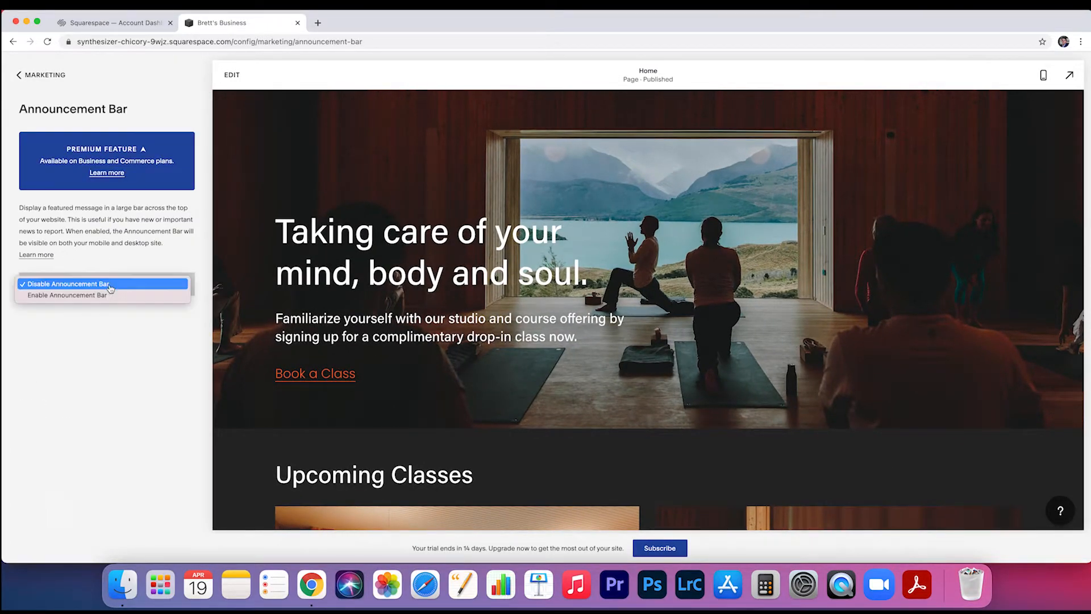
{"action": "left_click", "coordinate": [105, 295]}
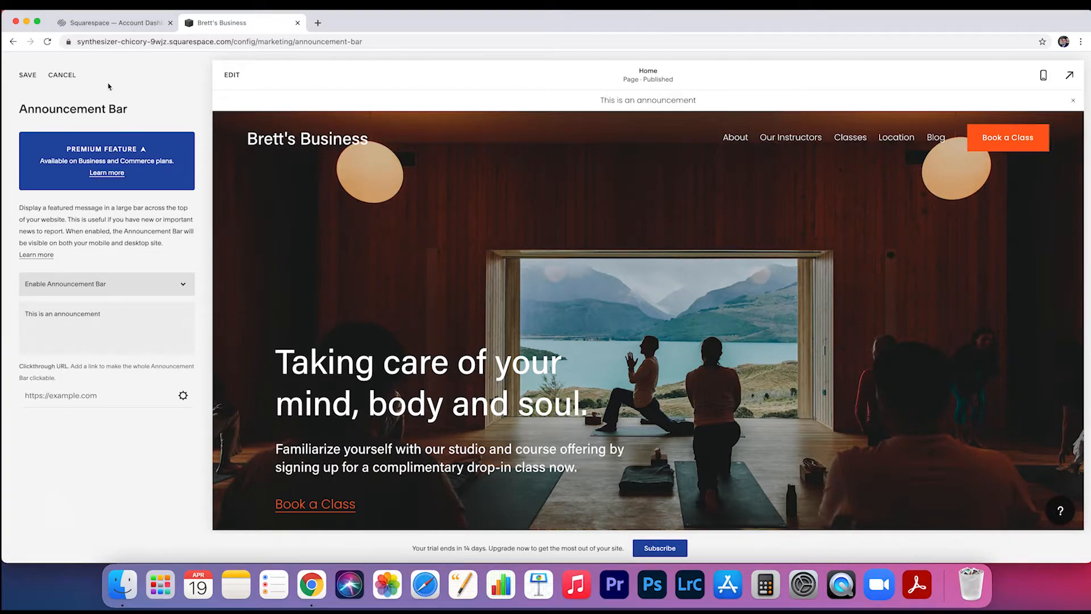
{"action": "left_click", "coordinate": [63, 76]}
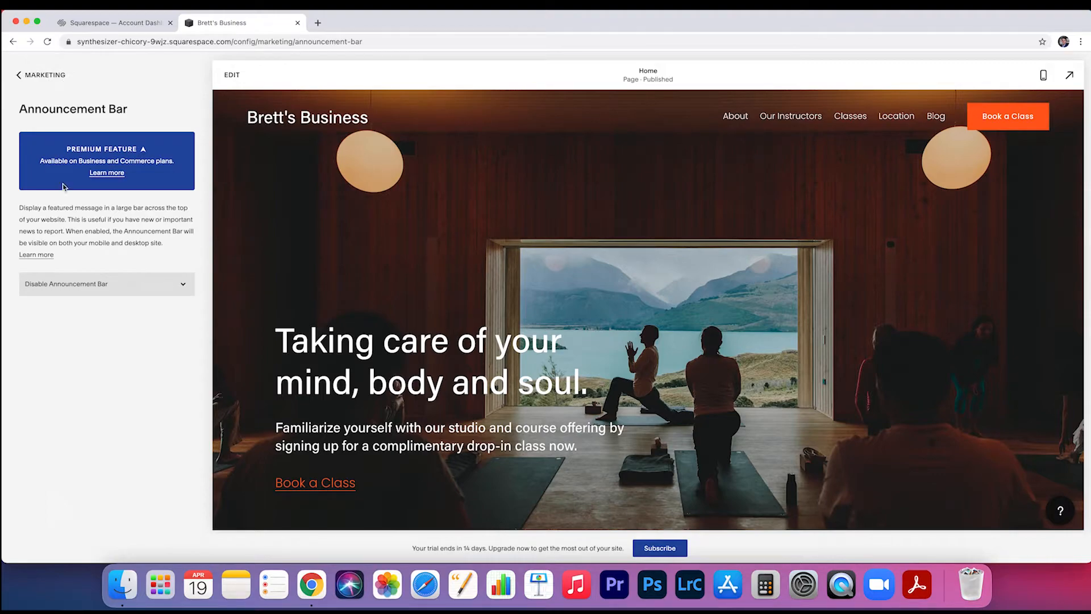
{"action": "left_click", "coordinate": [46, 75]}
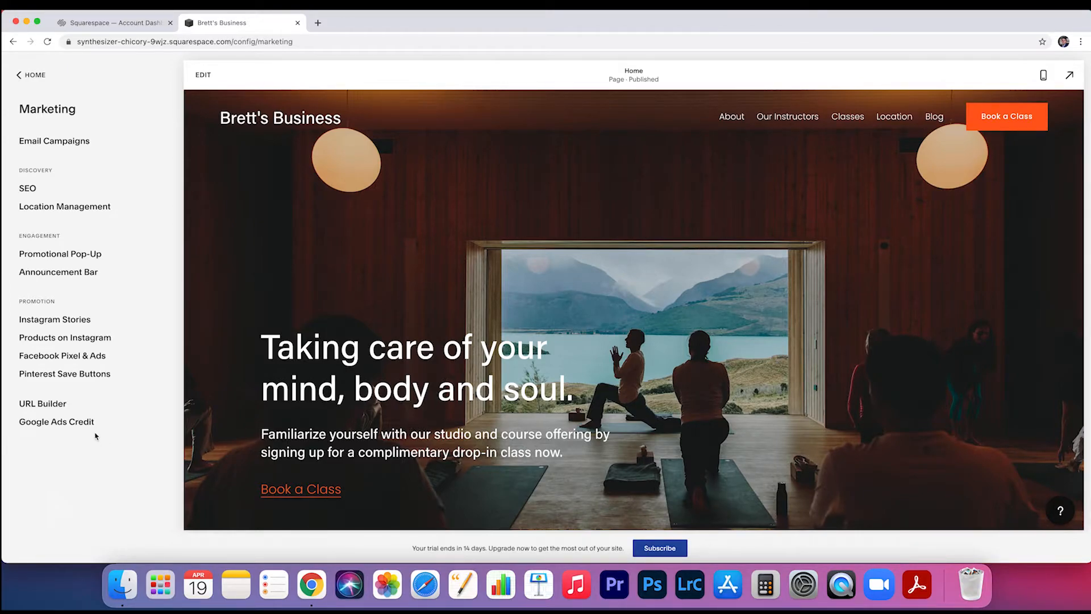
Look at the URL Builder and the Scheduling introduction page, returning to the site's main menu
{"action": "left_click", "coordinate": [62, 406]}
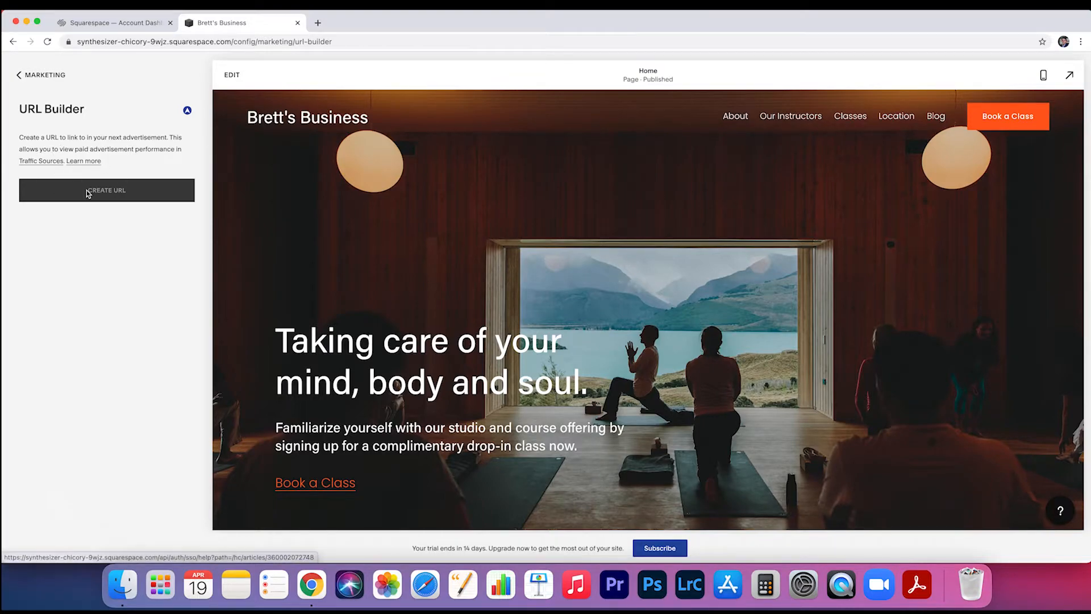
{"action": "left_click", "coordinate": [37, 76]}
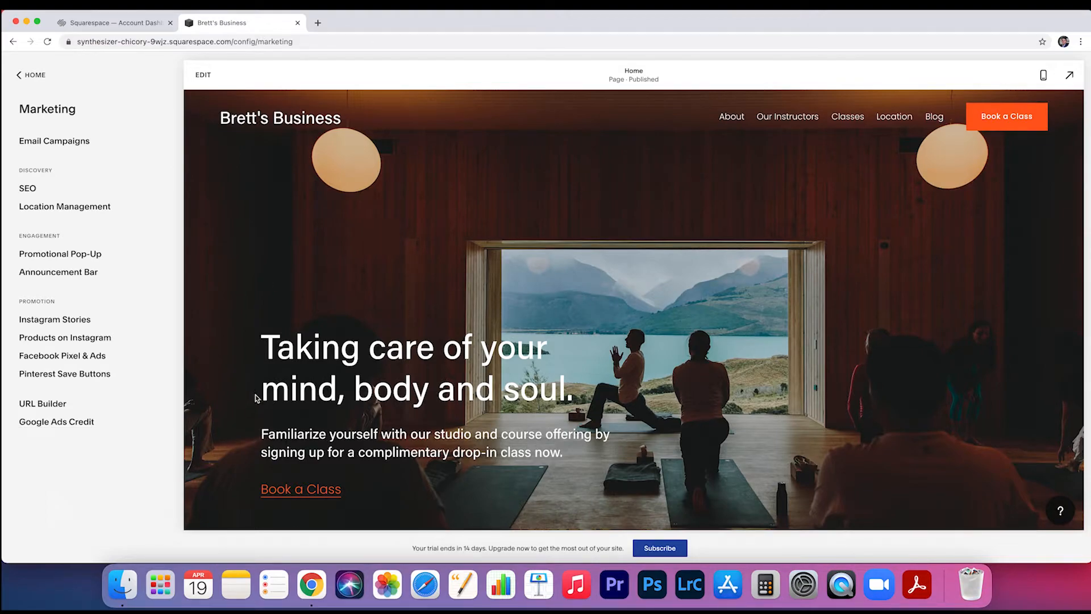
{"action": "left_click", "coordinate": [33, 75]}
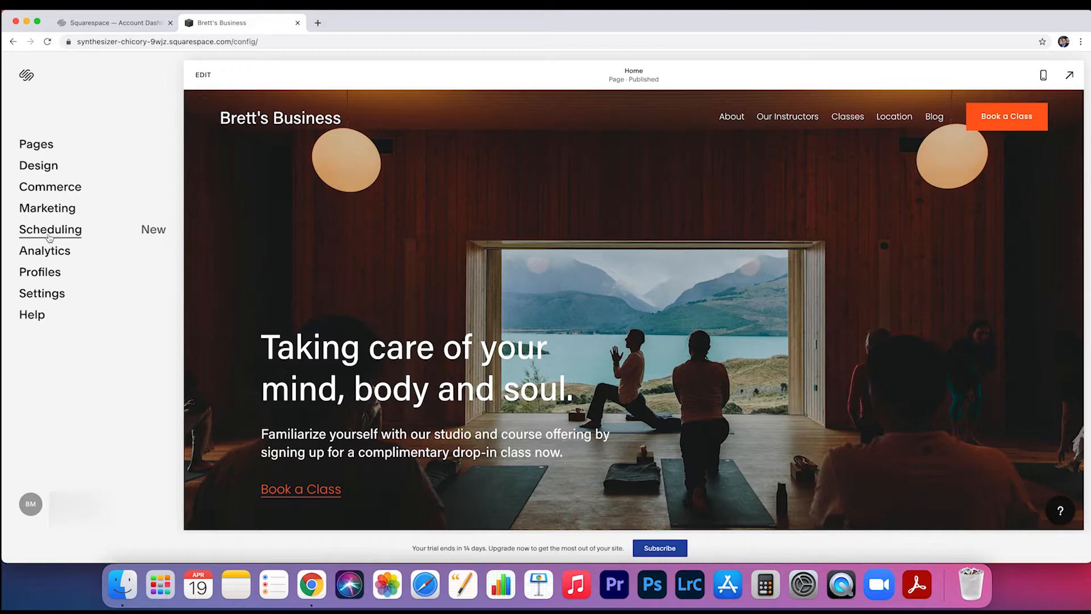
{"action": "left_click", "coordinate": [54, 234]}
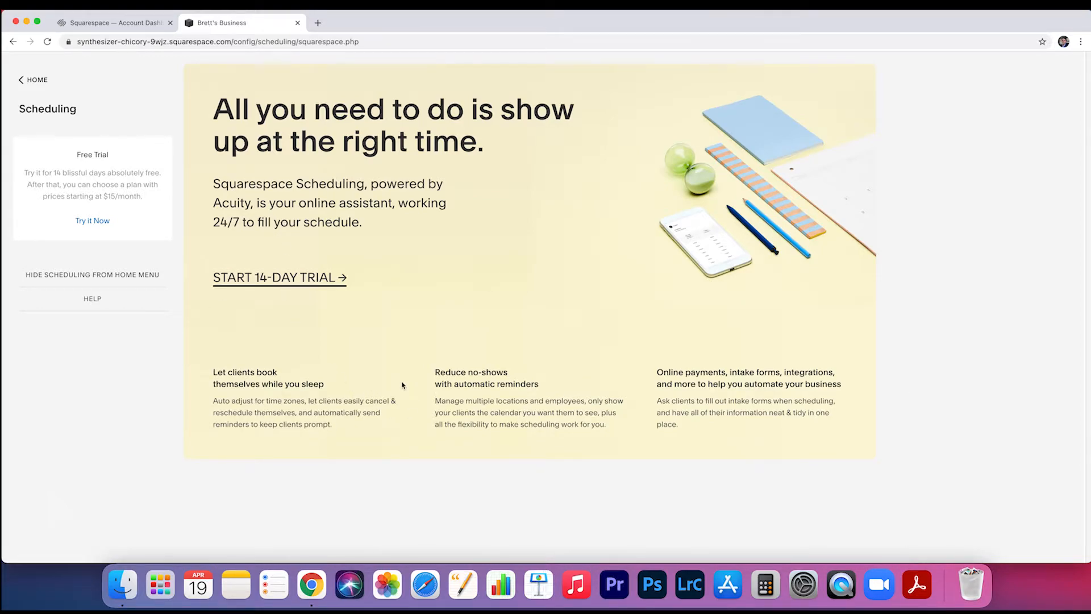
{"action": "left_click", "coordinate": [32, 80]}
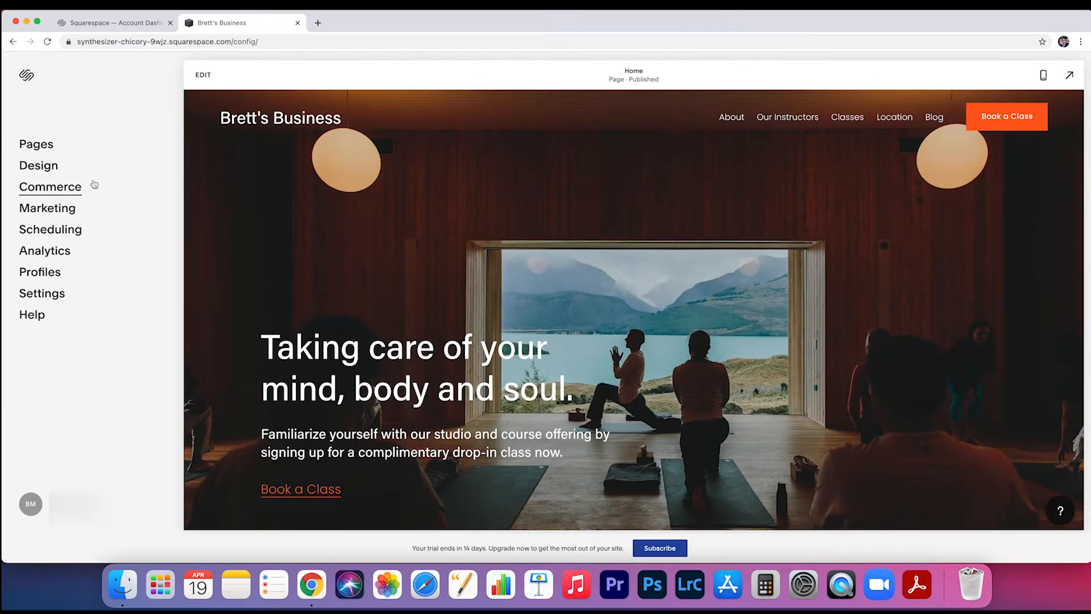
Review the site's Sales, Traffic, Geography and Traffic Sources analytics reports
{"action": "left_click", "coordinate": [64, 253]}
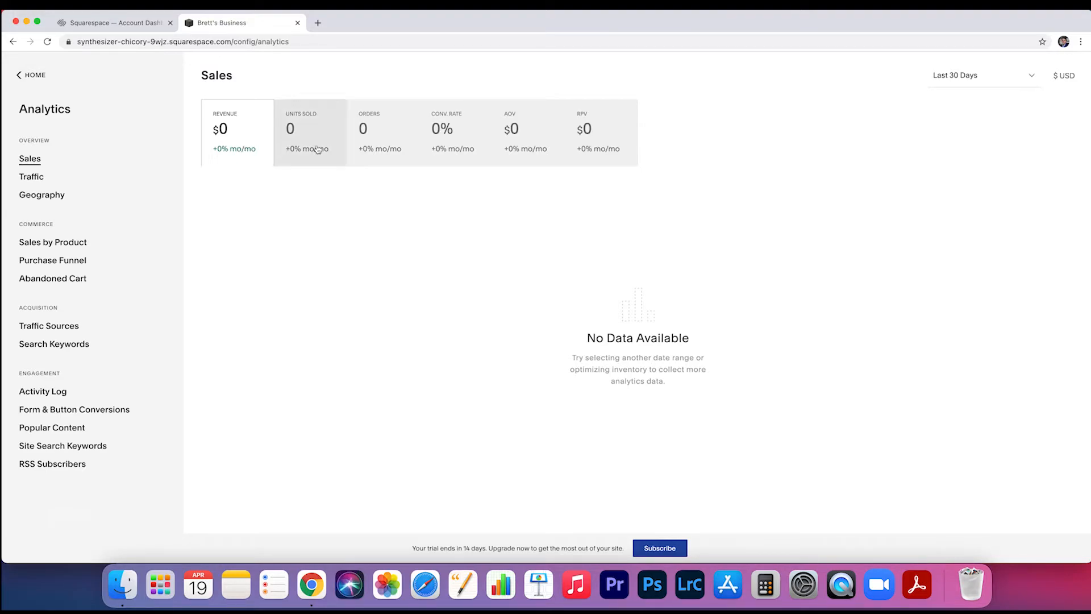
{"action": "left_click", "coordinate": [52, 178]}
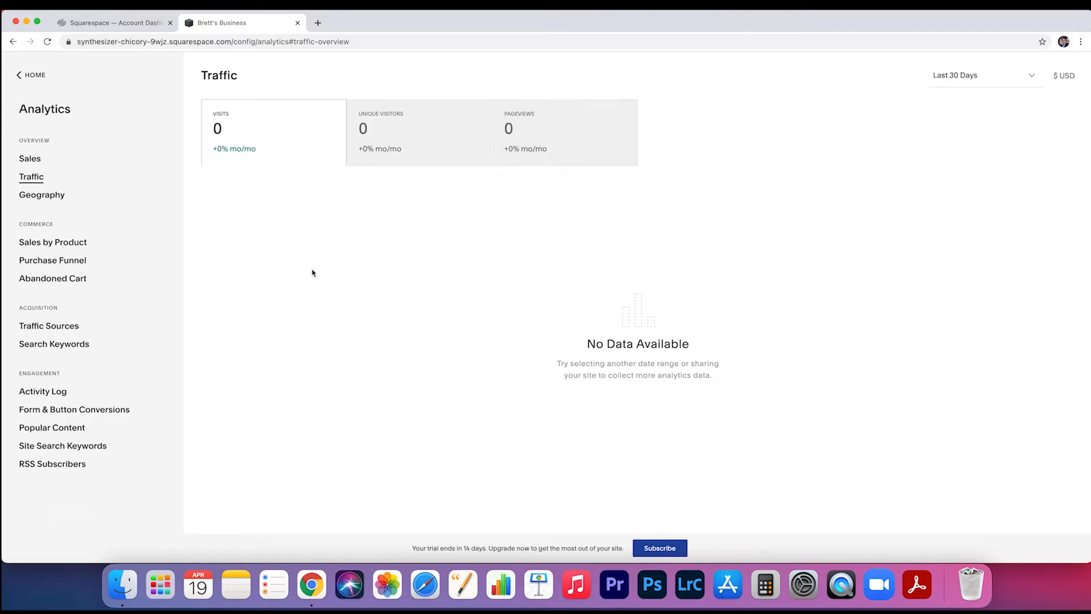
{"action": "left_click", "coordinate": [71, 198]}
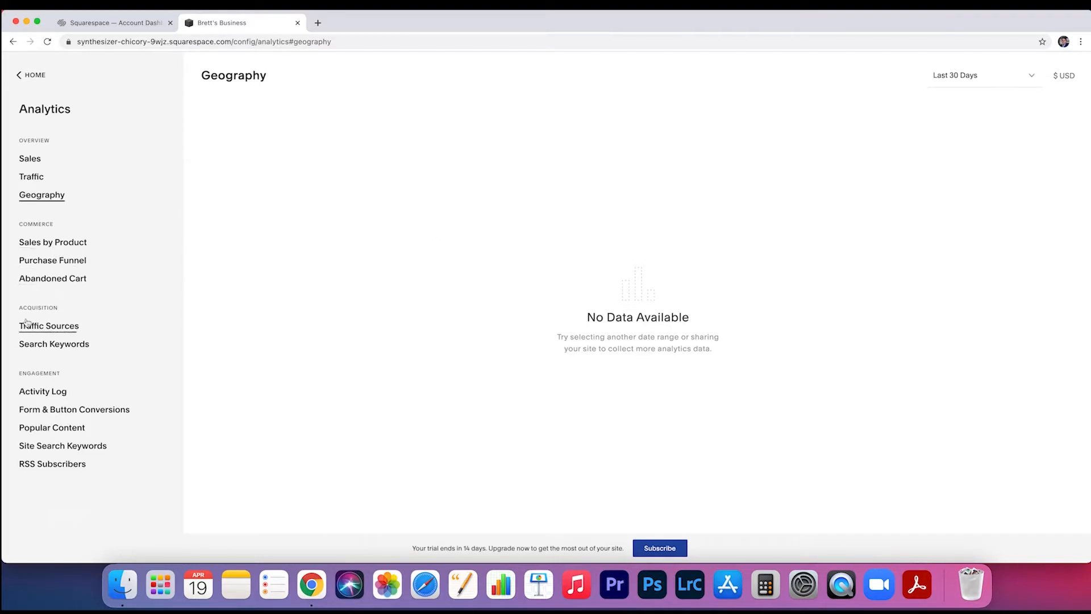
{"action": "left_click", "coordinate": [28, 325]}
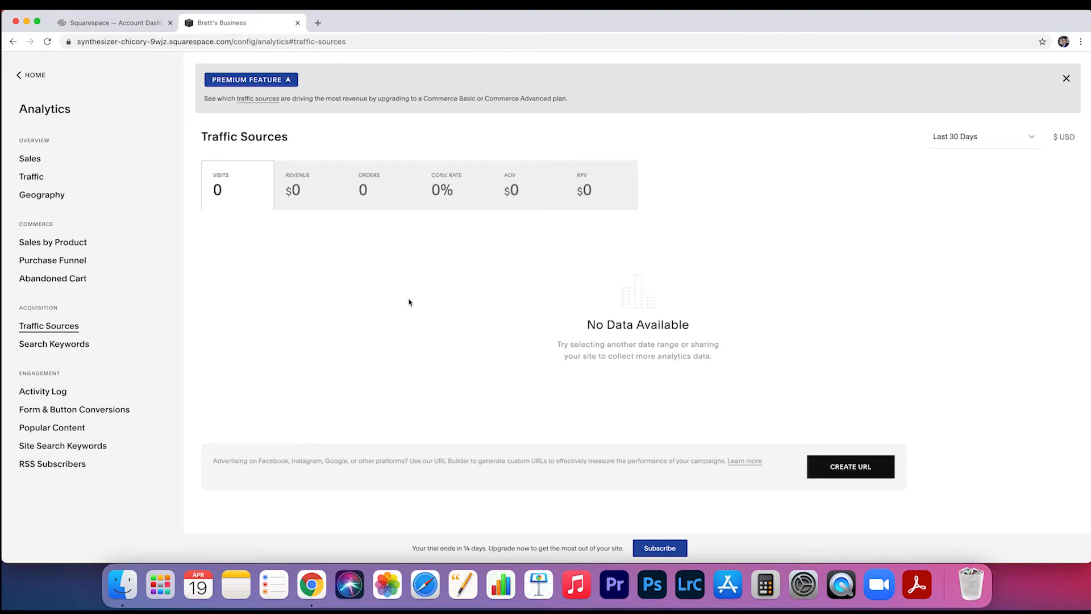
Read the Google Search Keywords verification note in the Search Keywords analytics report
{"action": "left_click", "coordinate": [84, 348]}
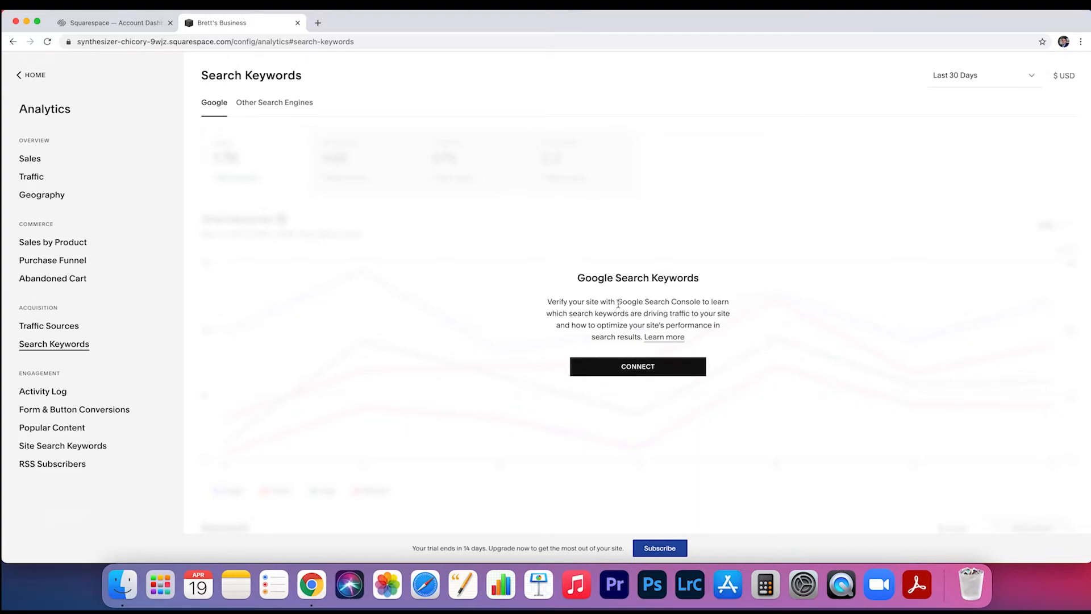
{"action": "left_click_drag", "start_coordinate": [618, 303], "coordinate": [713, 303]}
{"action": "left_click", "coordinate": [765, 330]}
{"action": "left_click_drag", "start_coordinate": [571, 311], "coordinate": [669, 324]}
{"action": "left_click", "coordinate": [696, 329]}
Review the Activity Log, Form & Button Conversions, Popular Content and Site Search Keywords reports, returning to the site's main menu
{"action": "left_click", "coordinate": [68, 391]}
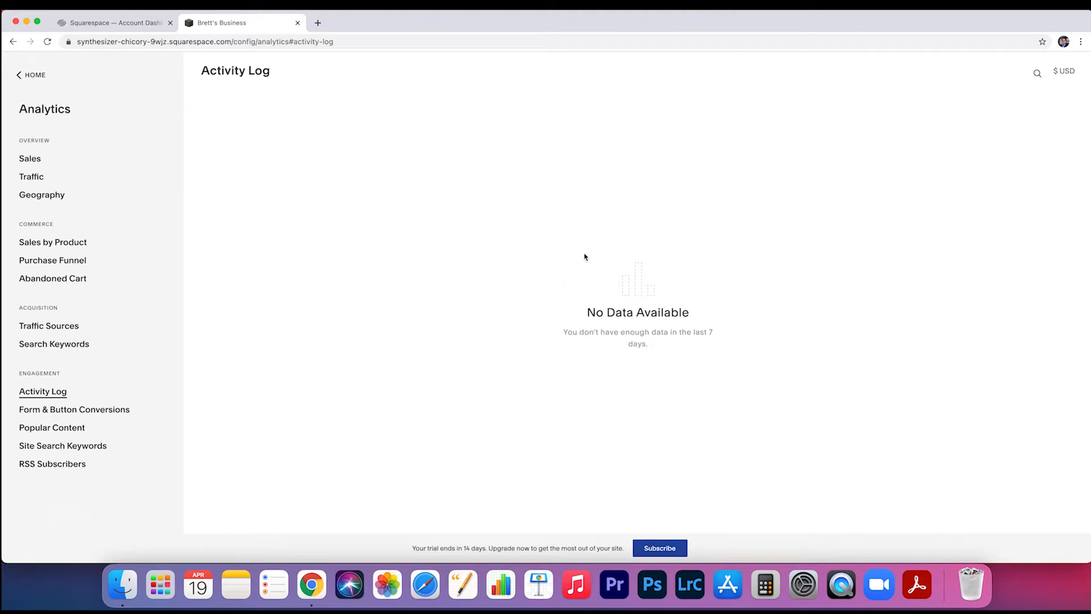
{"action": "left_click", "coordinate": [93, 409]}
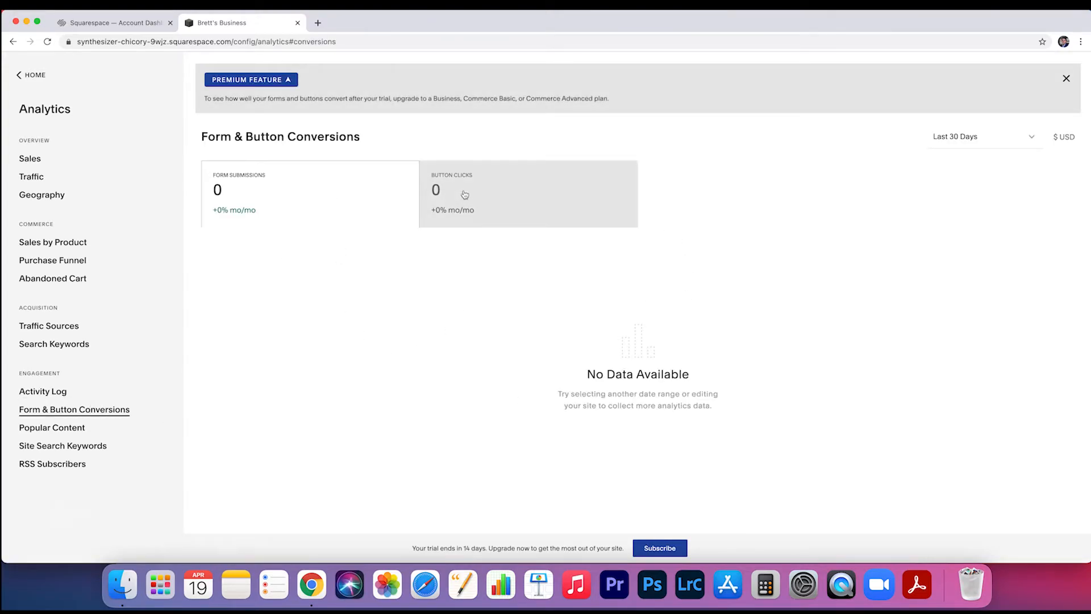
{"action": "left_click", "coordinate": [51, 432]}
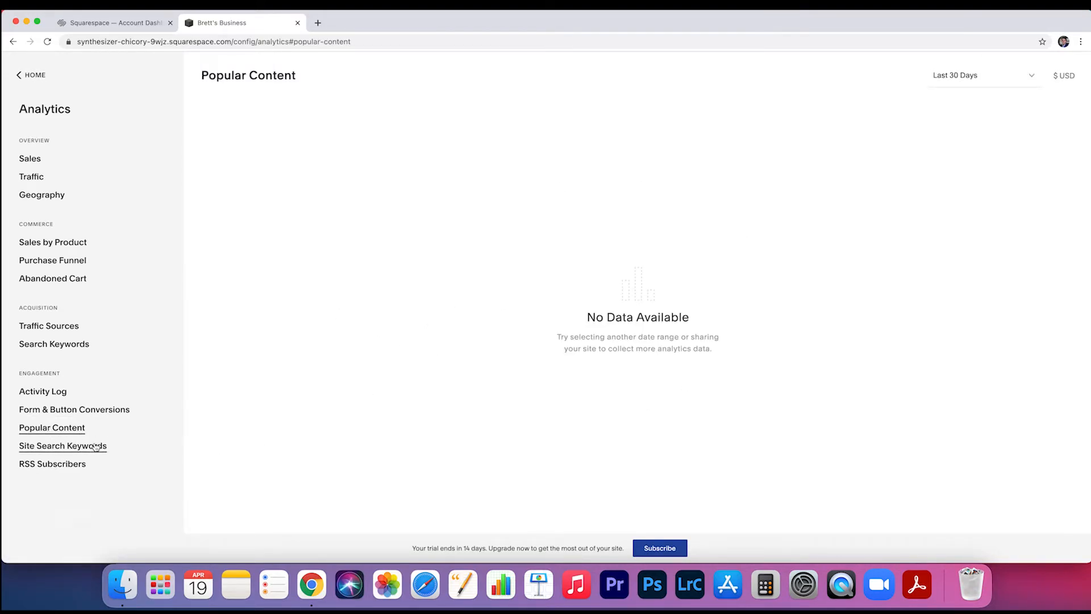
{"action": "left_click", "coordinate": [68, 447]}
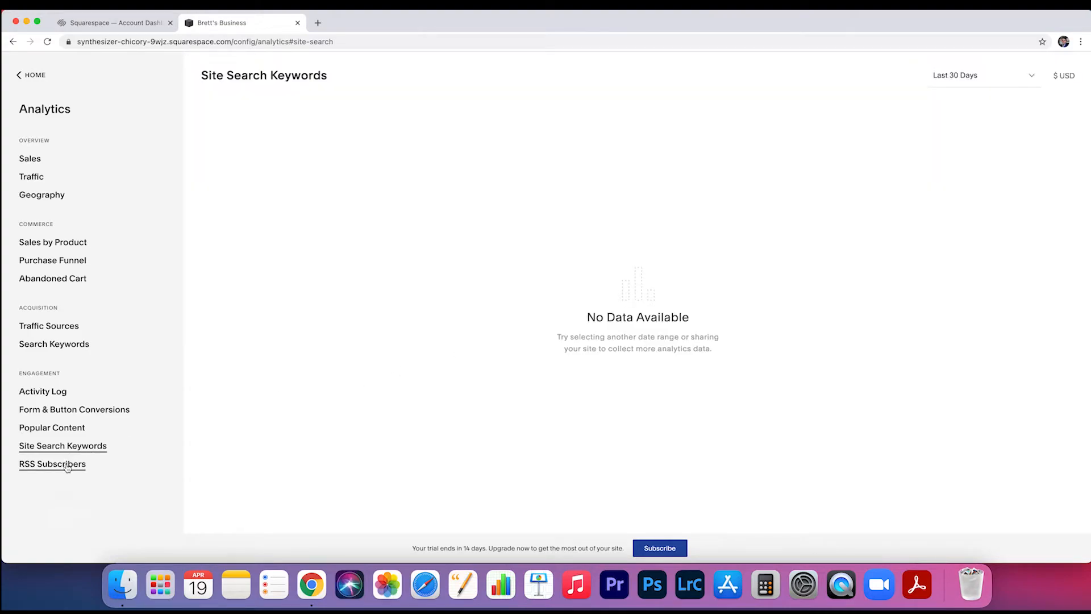
{"action": "left_click", "coordinate": [36, 76]}
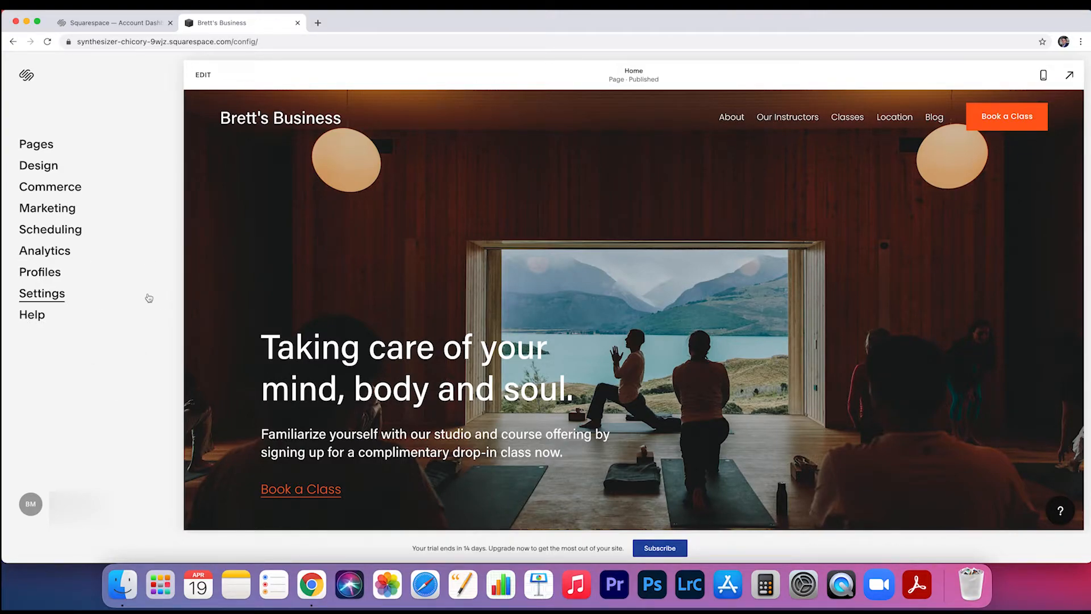
Look at the Profiles section, dismissing the custom segments introduction, and return to the main menu
{"action": "left_click", "coordinate": [53, 282]}
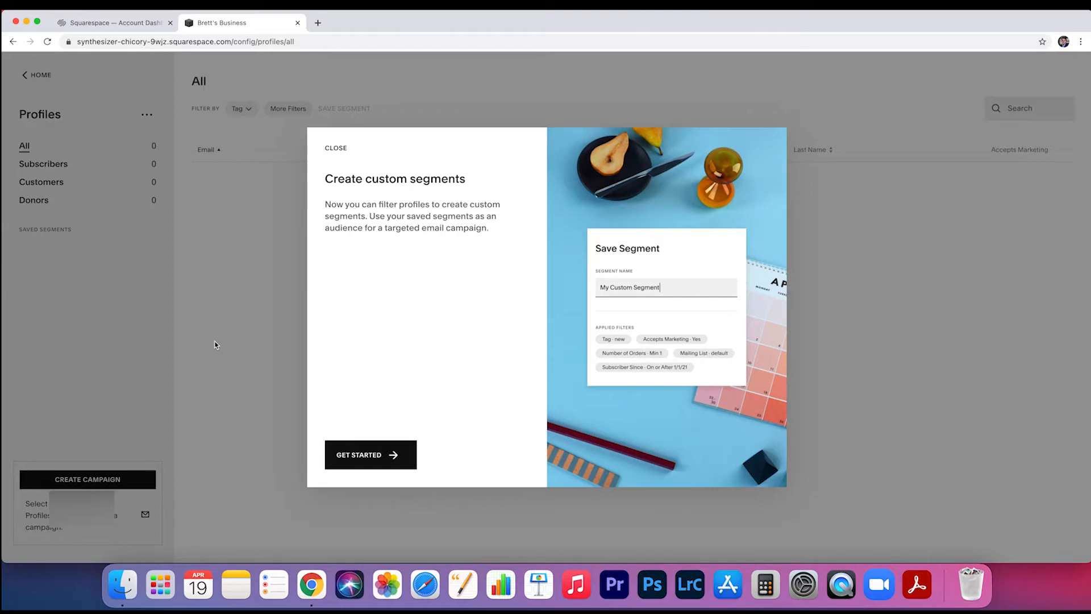
{"action": "left_click", "coordinate": [336, 149]}
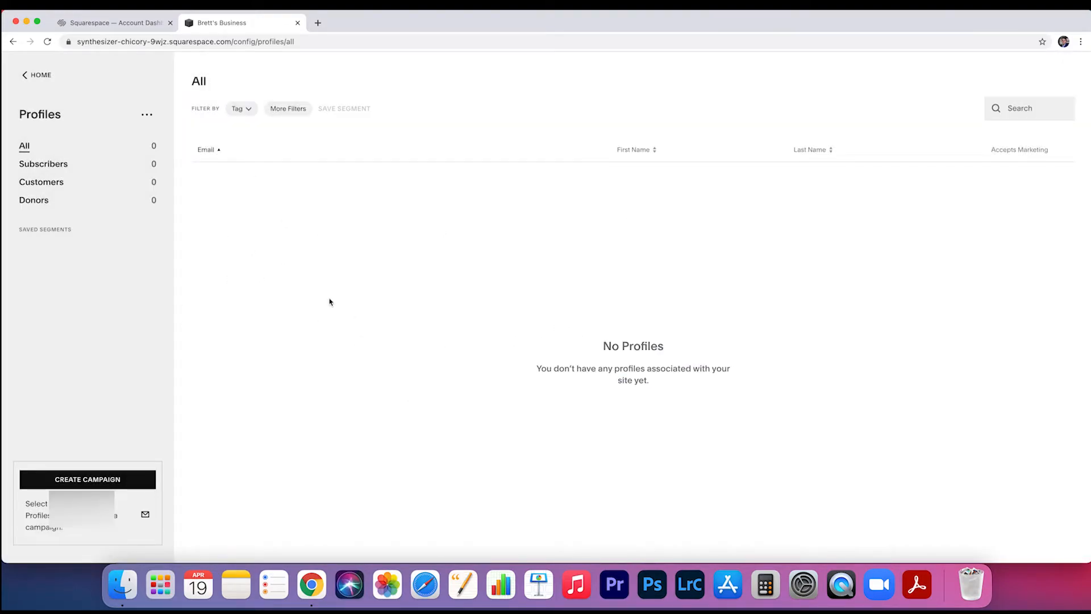
{"action": "left_click", "coordinate": [40, 86]}
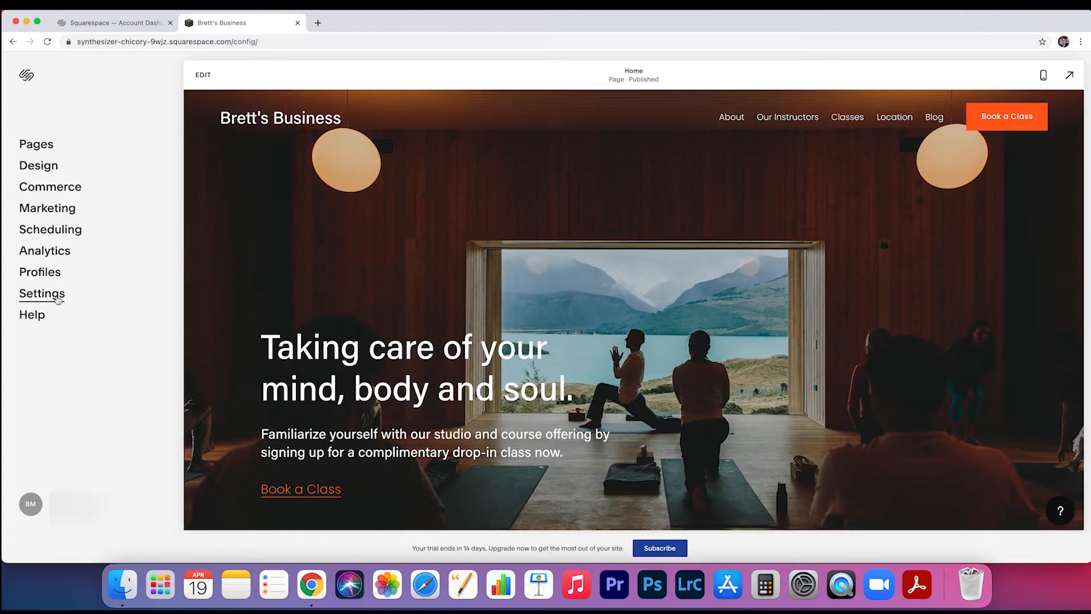
Examine the Site Availability options in the site's Settings, including the Public option's upgrade requirement, and return to Settings
{"action": "left_click", "coordinate": [50, 294]}
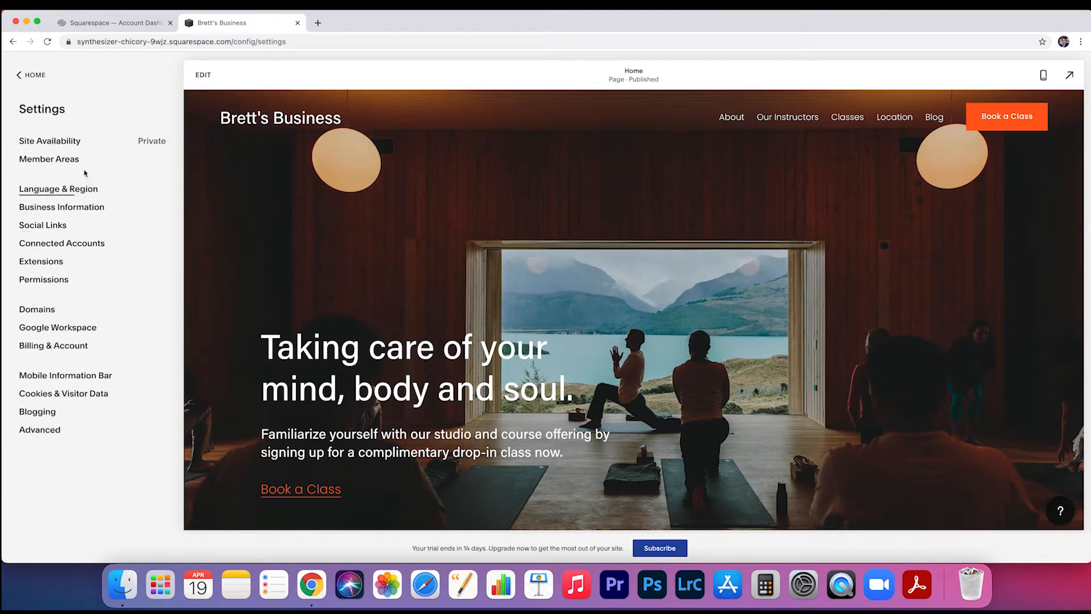
{"action": "left_click", "coordinate": [73, 143]}
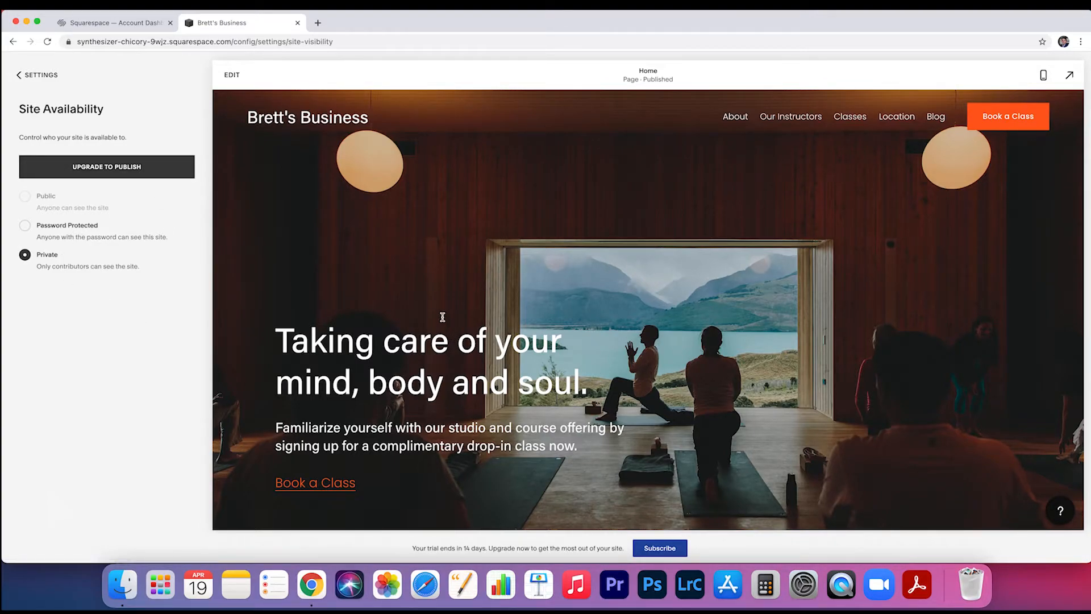
{"action": "mouse_move", "coordinate": [74, 209]}
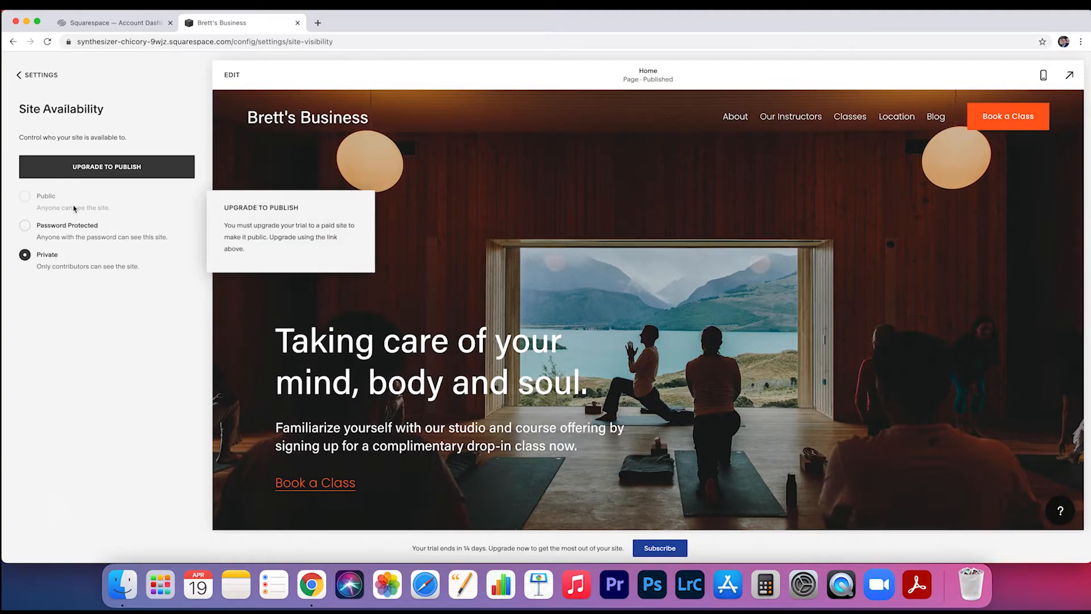
{"action": "left_click", "coordinate": [38, 75]}
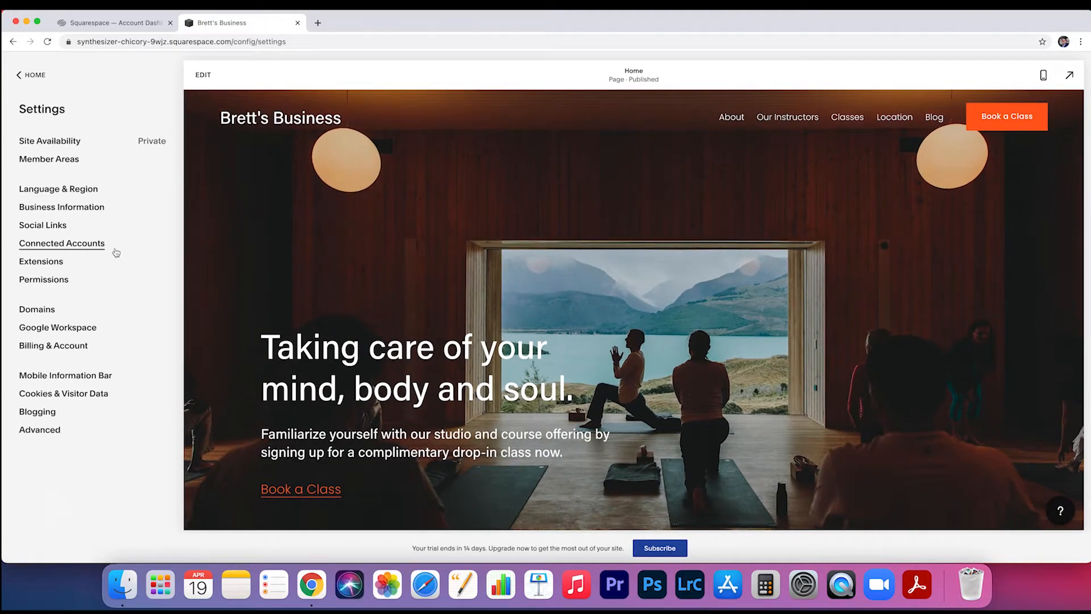
Look at the Social Links and Connected Accounts settings, returning to the Settings list
{"action": "left_click", "coordinate": [57, 226]}
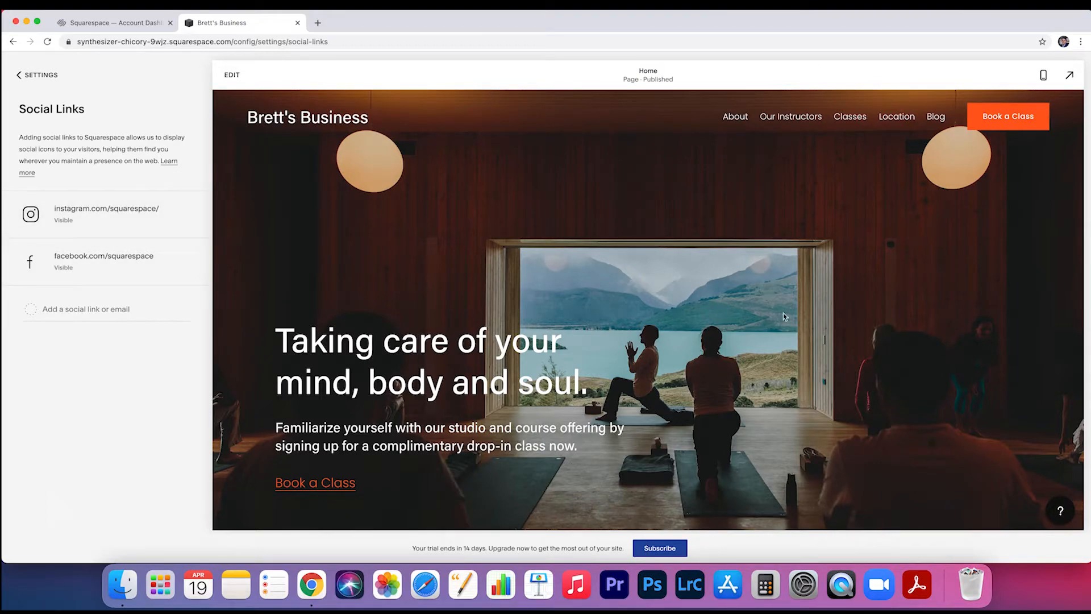
{"action": "left_click", "coordinate": [32, 77]}
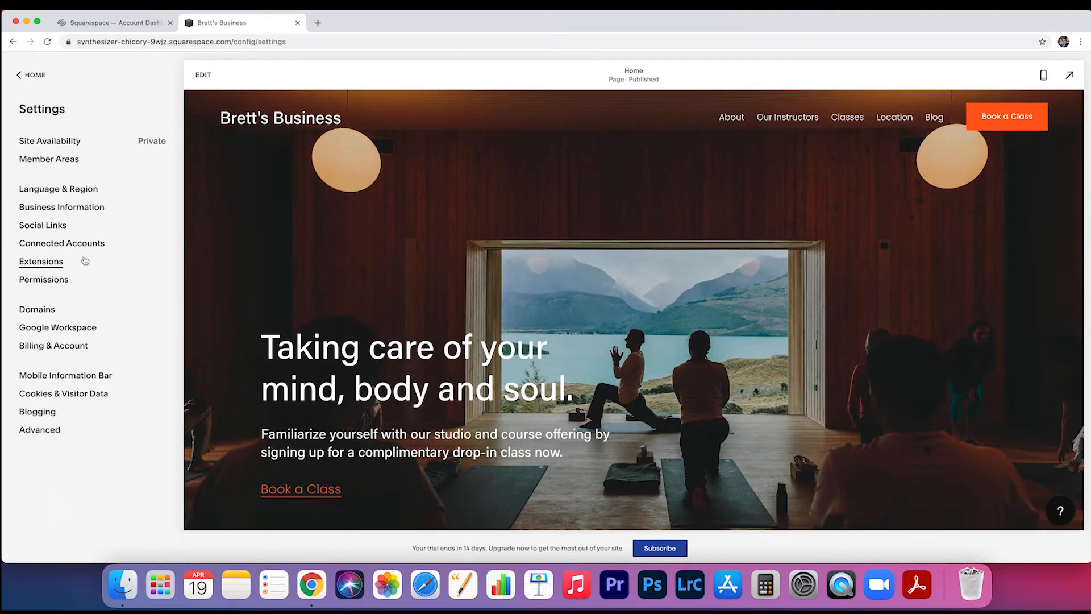
{"action": "left_click", "coordinate": [64, 249]}
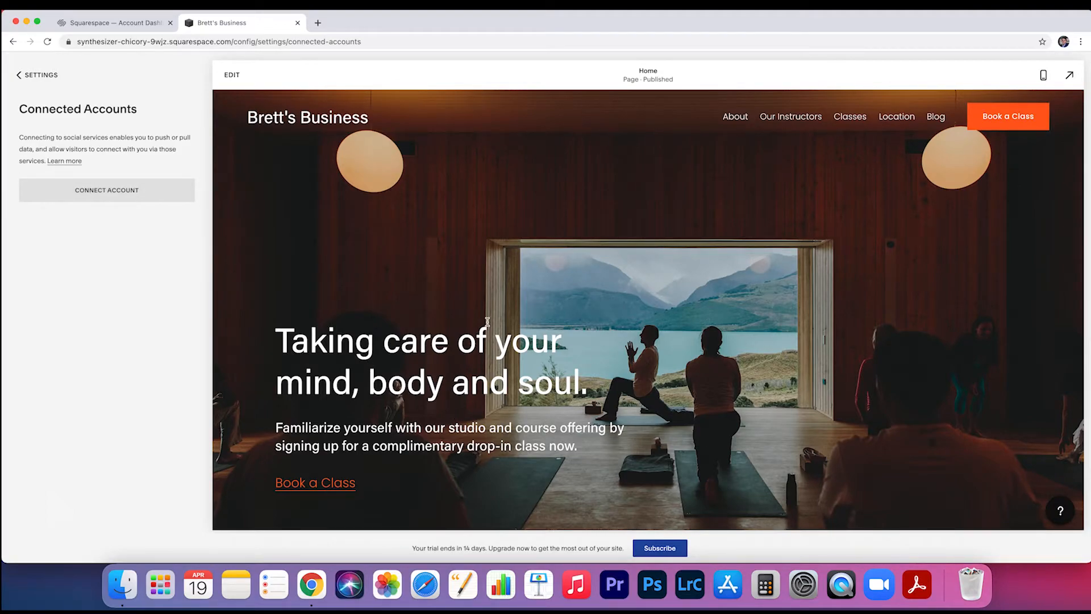
{"action": "left_click", "coordinate": [50, 76]}
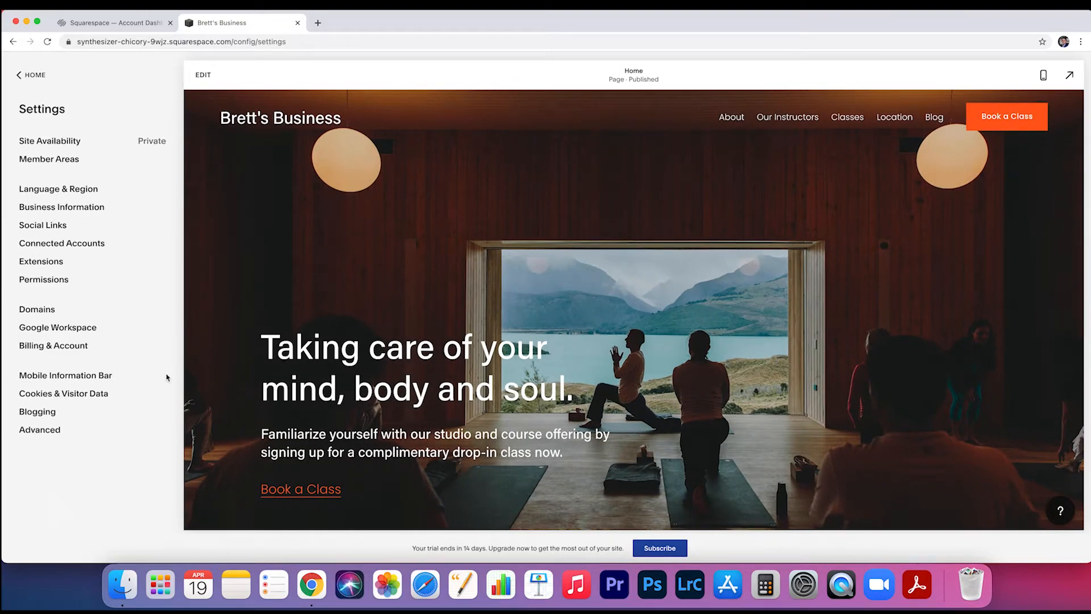
Look at the Domains and Extensions settings, returning to the Settings list
{"action": "left_click", "coordinate": [37, 311]}
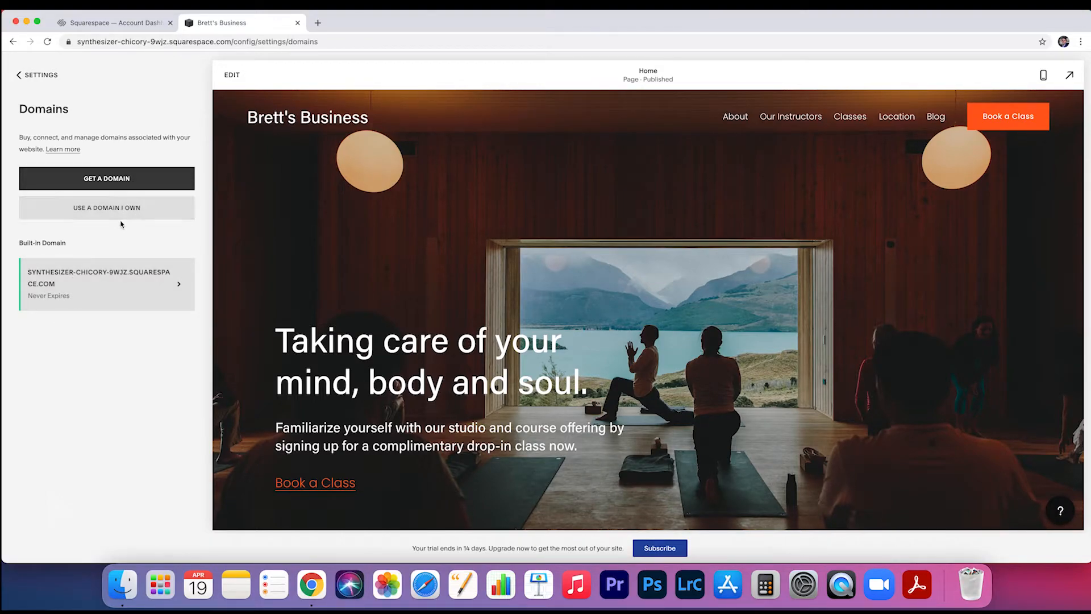
{"action": "left_click", "coordinate": [48, 79]}
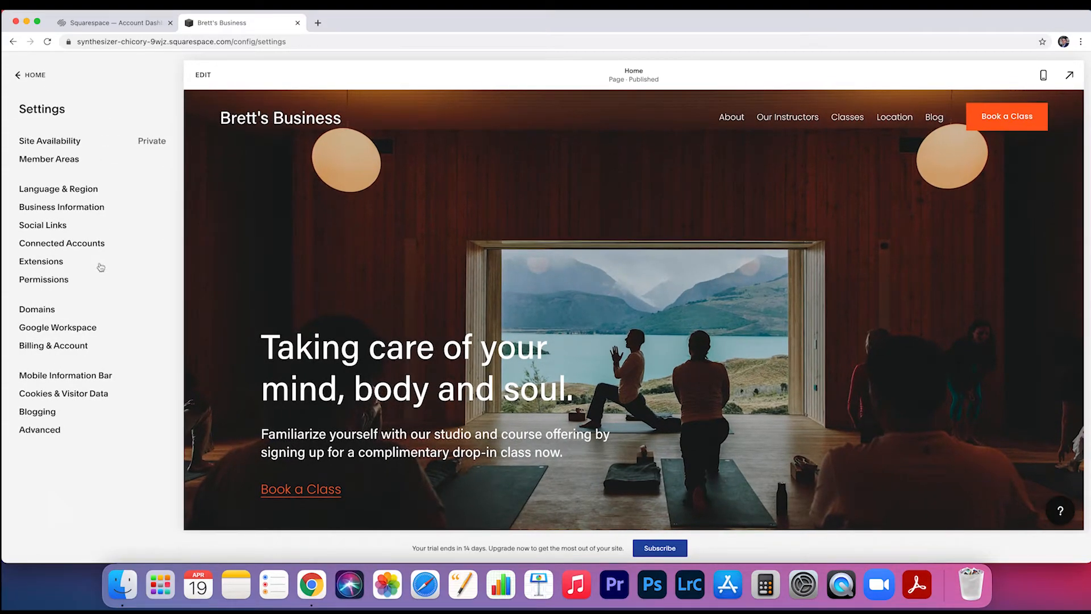
{"action": "left_click", "coordinate": [51, 262]}
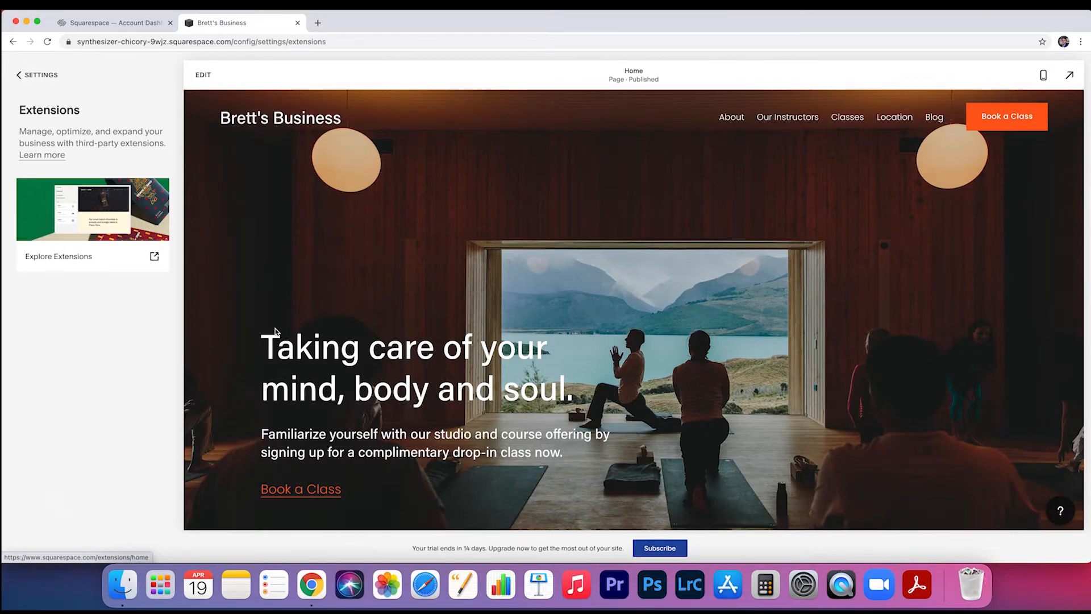
{"action": "left_click", "coordinate": [44, 75]}
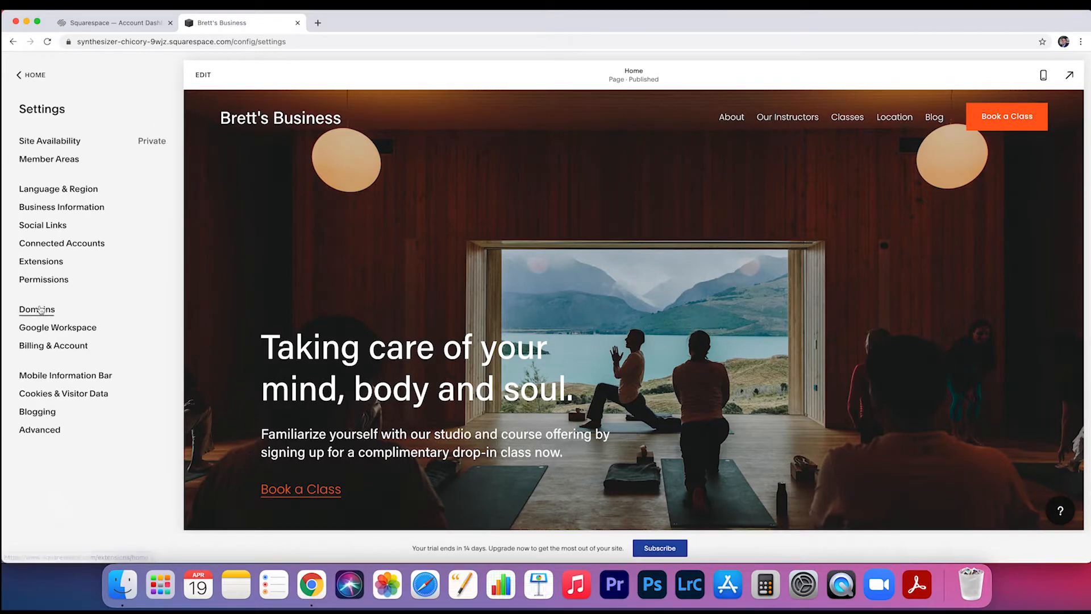
Review the Permissions, Google Workspace and Cookies & Visitor Data settings, returning to the Settings list
{"action": "left_click", "coordinate": [43, 279]}
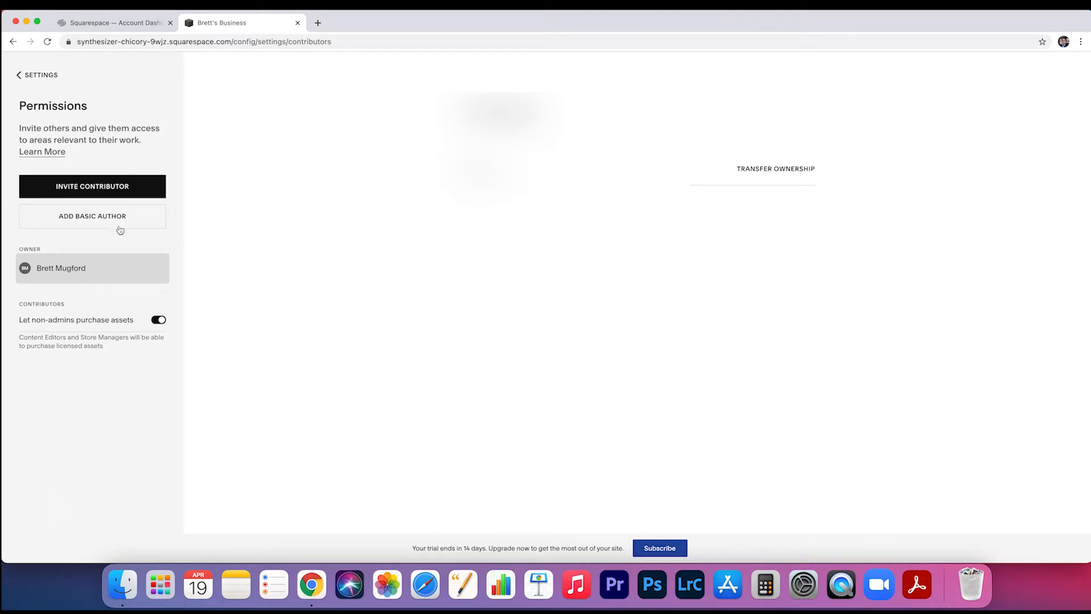
{"action": "left_click", "coordinate": [39, 75]}
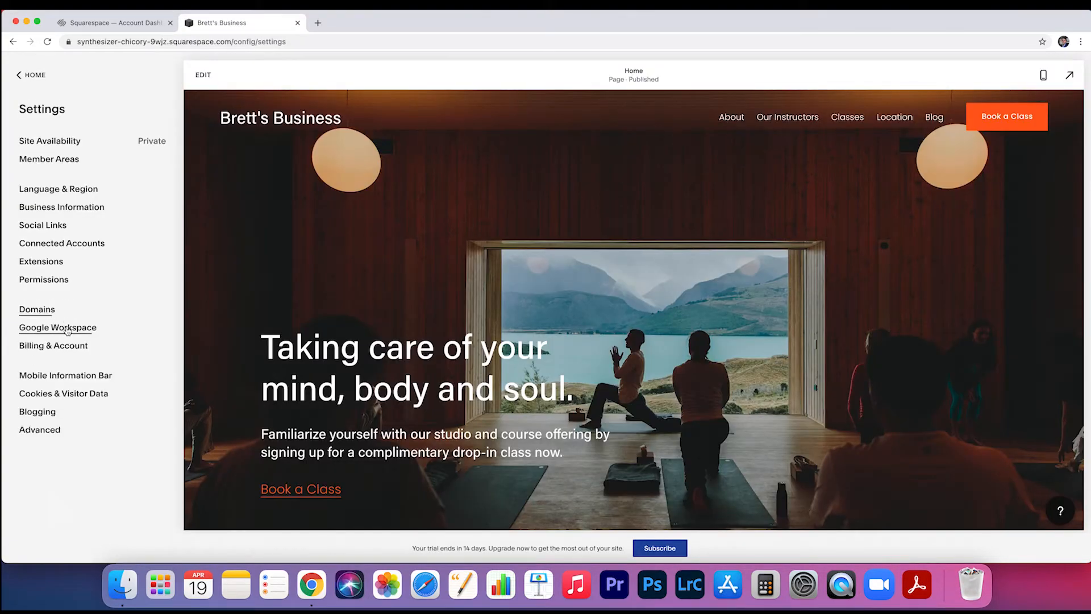
{"action": "left_click", "coordinate": [67, 329]}
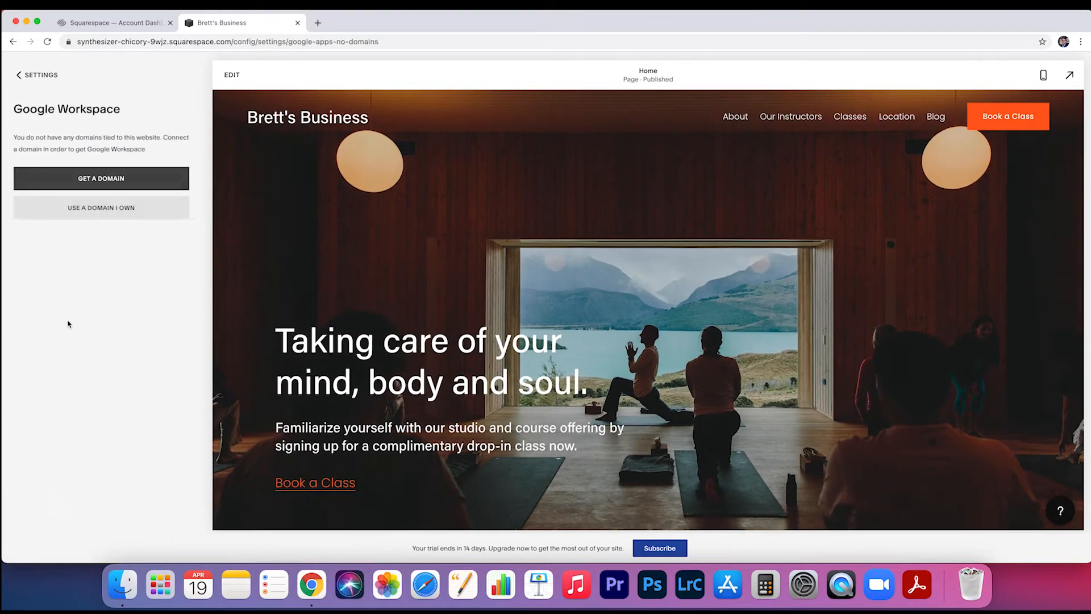
{"action": "left_click", "coordinate": [49, 77]}
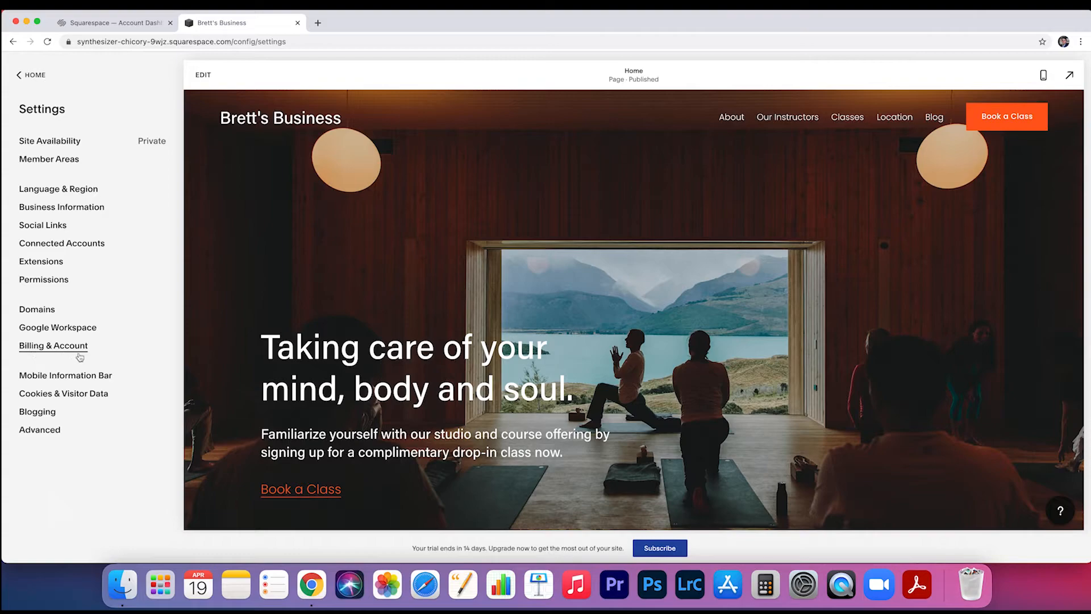
{"action": "left_click", "coordinate": [60, 393]}
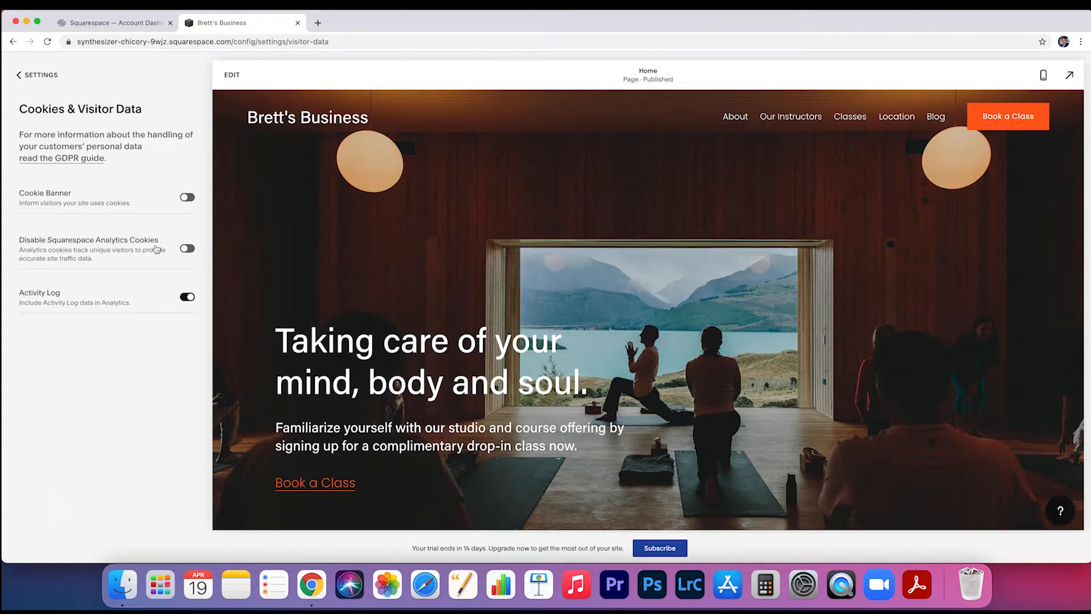
{"action": "left_click", "coordinate": [35, 74]}
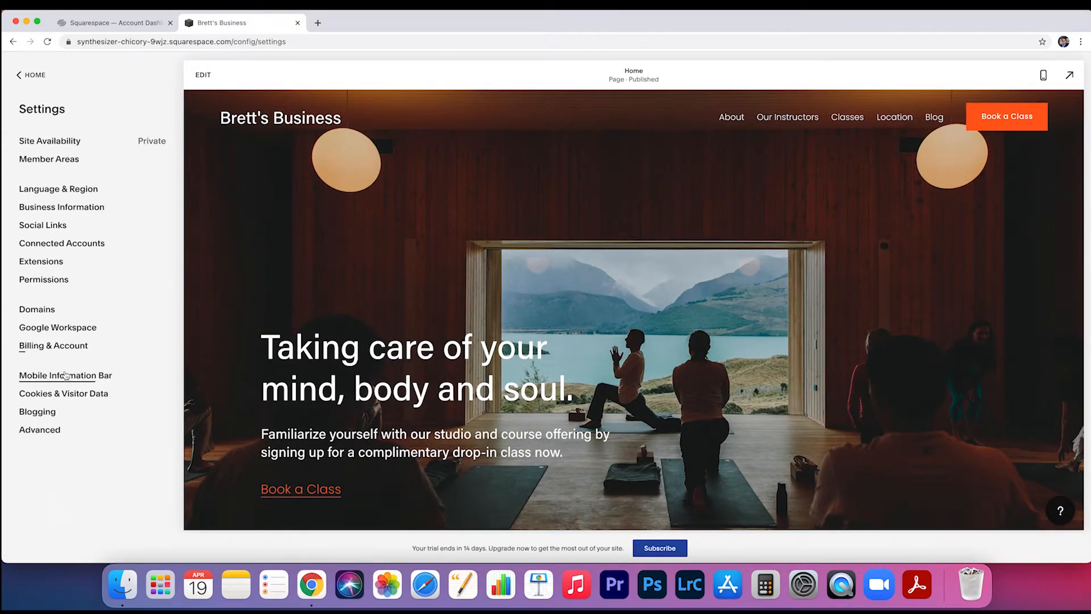
Try out the display choices for the Mobile Information Bar and return to the Settings list
{"action": "left_click", "coordinate": [67, 376]}
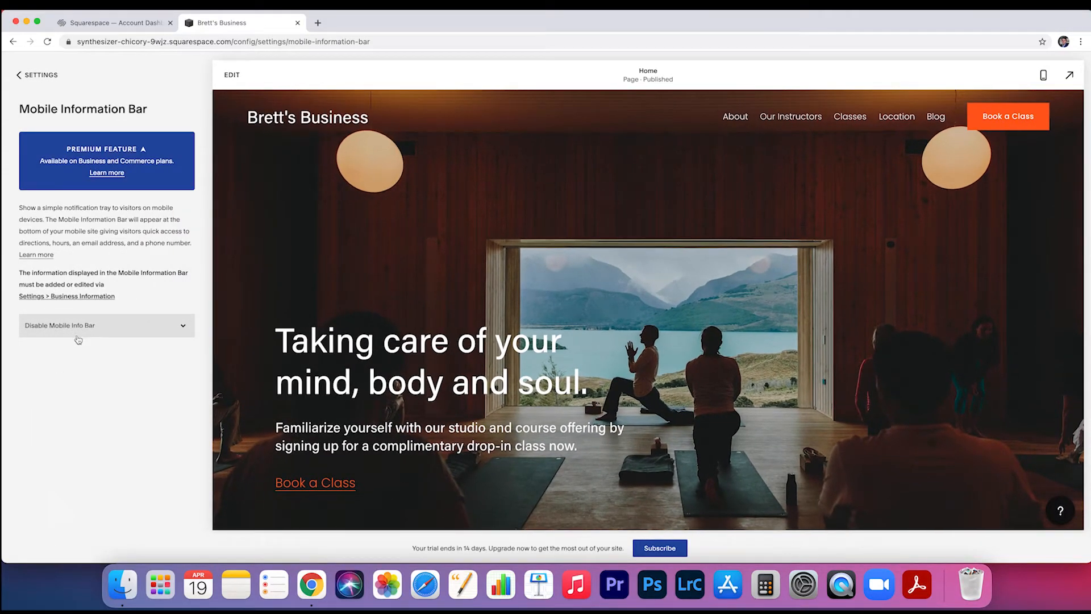
{"action": "left_click", "coordinate": [79, 335]}
{"action": "left_click", "coordinate": [68, 419]}
{"action": "left_click", "coordinate": [118, 334]}
{"action": "left_click", "coordinate": [104, 387]}
{"action": "left_click", "coordinate": [50, 75]}
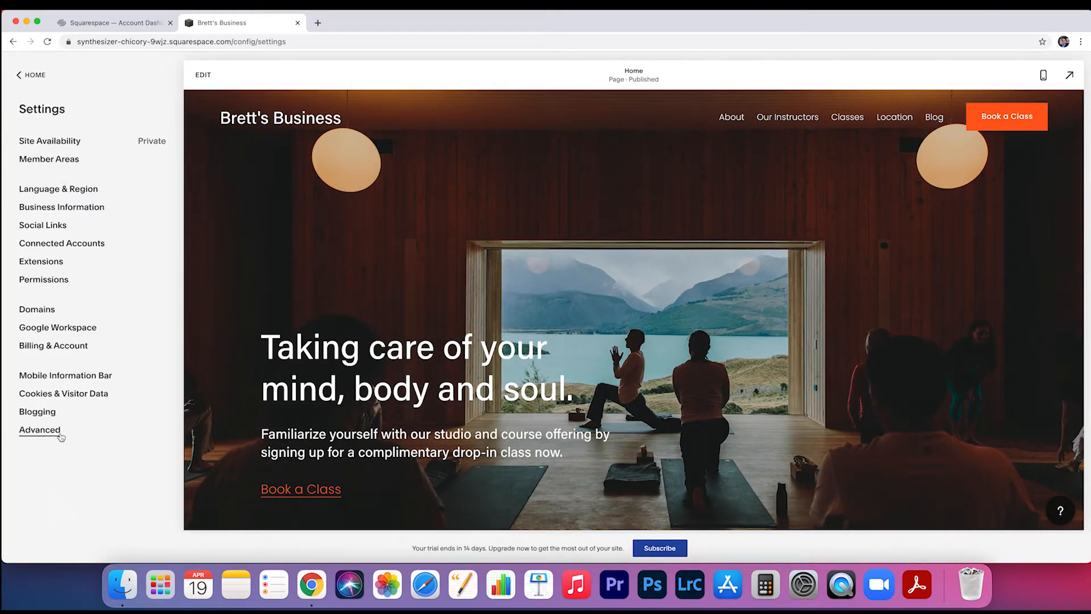
Look over the Advanced settings list and return to the site's main menu
{"action": "left_click", "coordinate": [40, 430]}
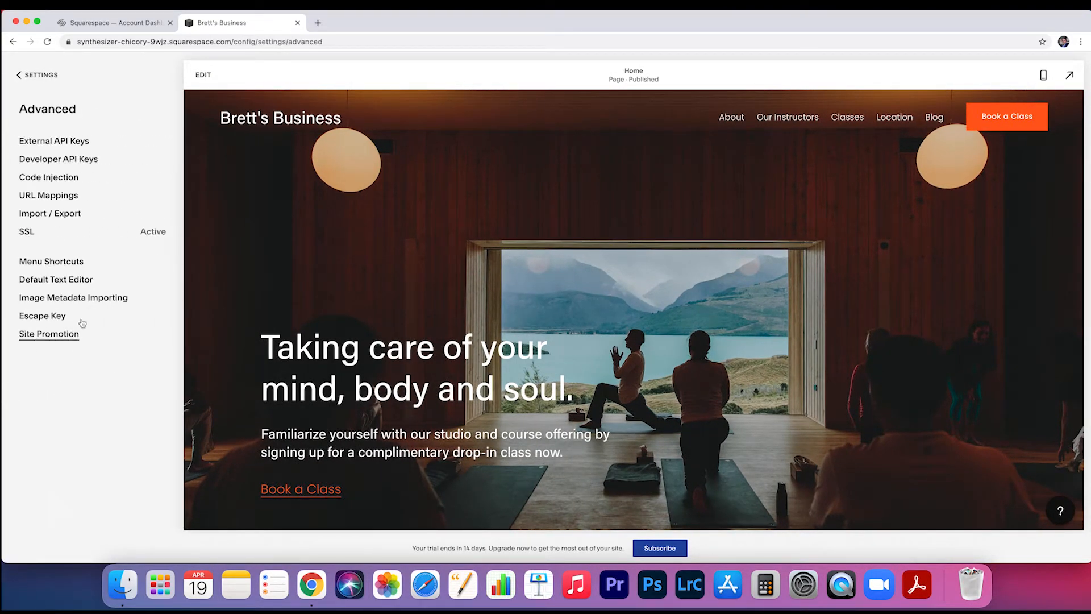
{"action": "left_click", "coordinate": [38, 75]}
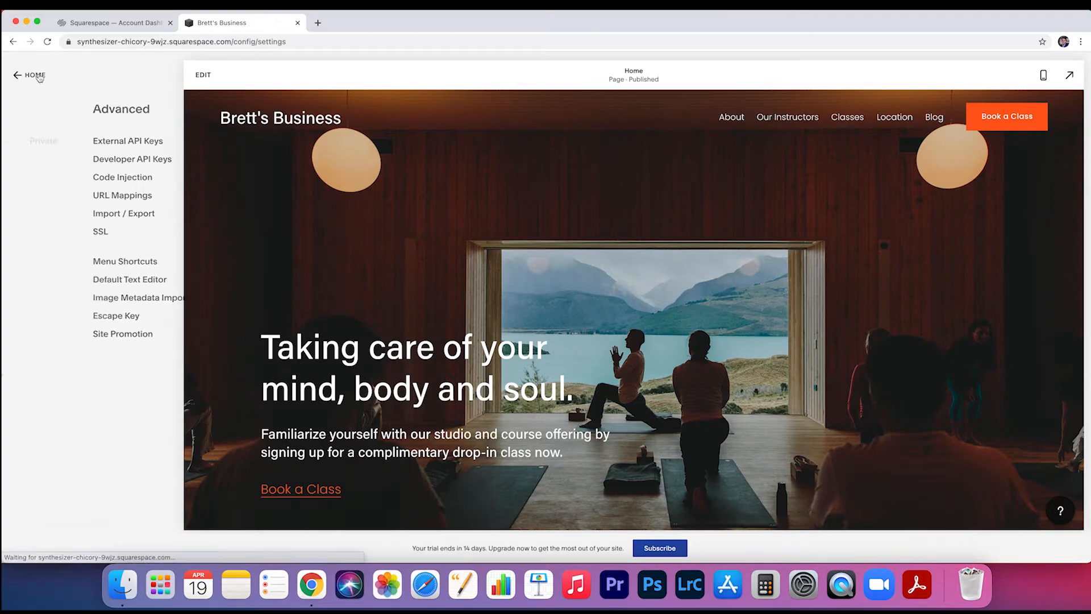
{"action": "left_click", "coordinate": [35, 76]}
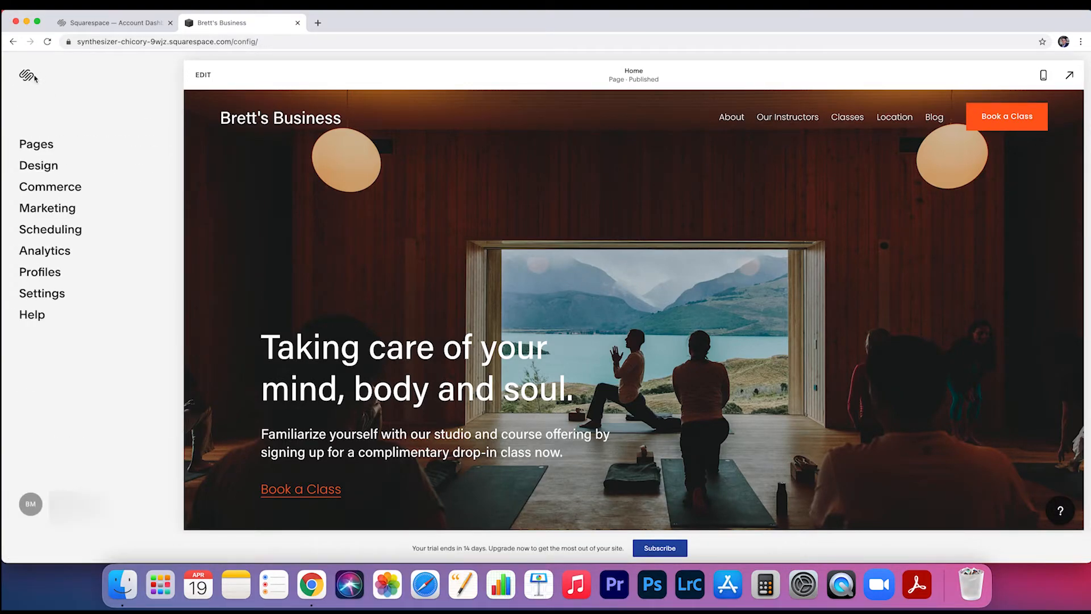
View the Blog page's list of posts in the site's Pages and return to the page list
{"action": "left_click", "coordinate": [37, 145]}
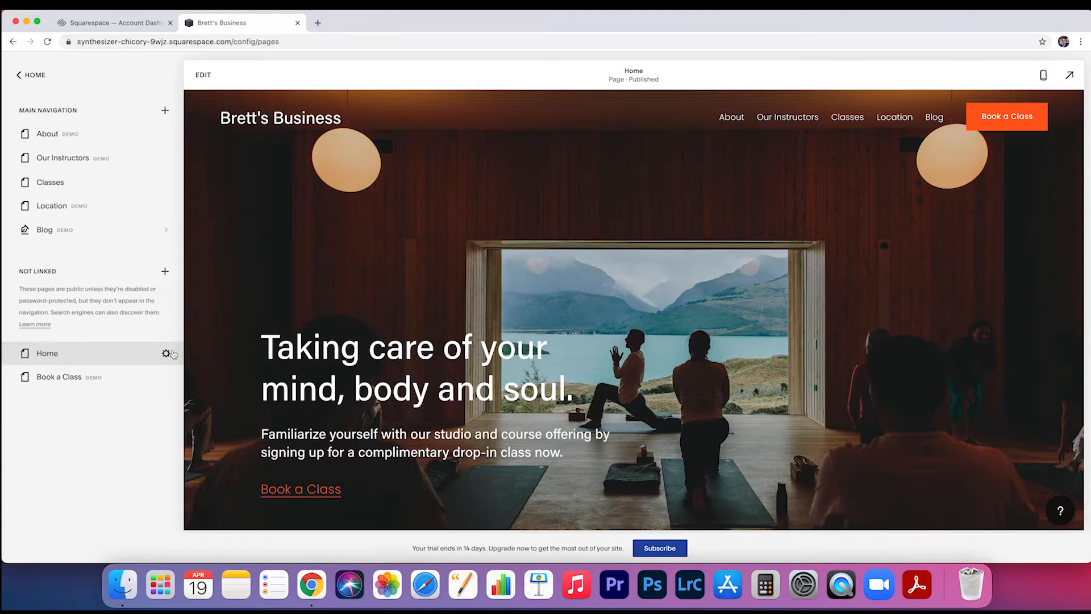
{"action": "left_click", "coordinate": [60, 230]}
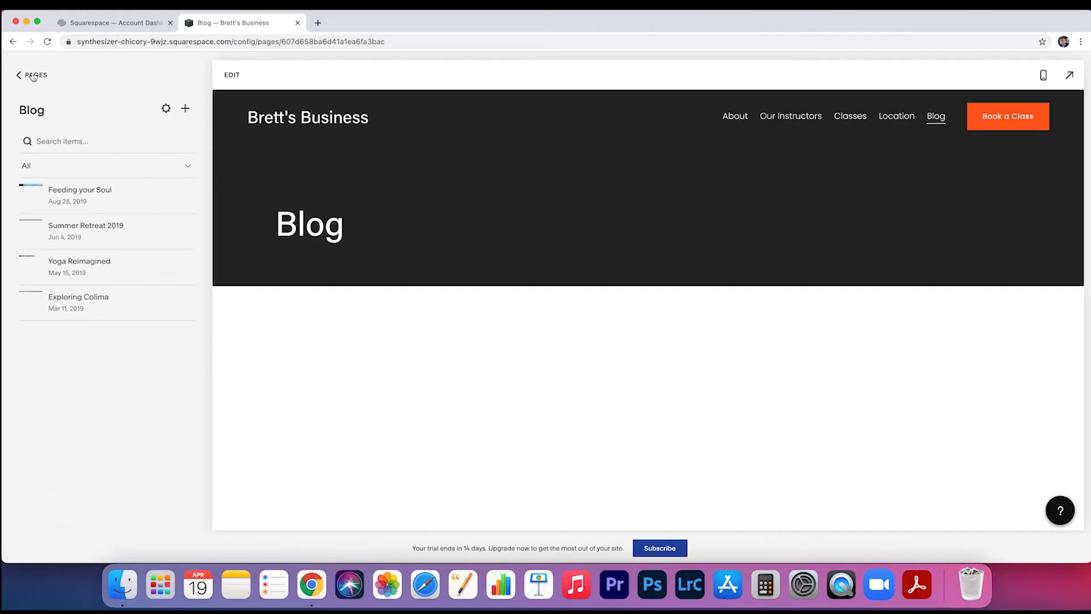
{"action": "left_click", "coordinate": [34, 78]}
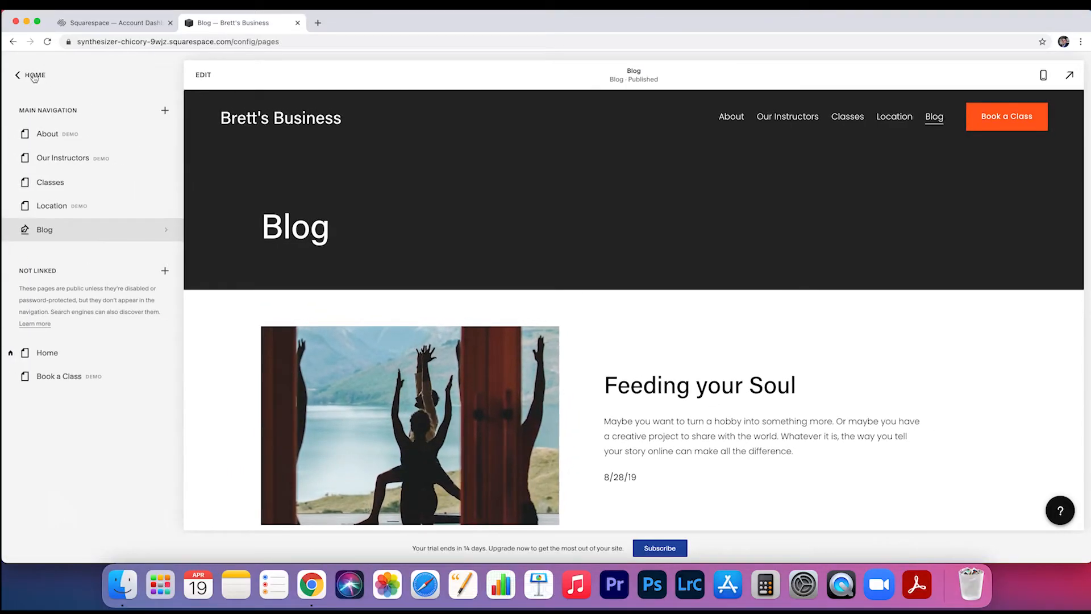
Open the unlinked Home page, preview its content, and enter its page editor
{"action": "left_click", "coordinate": [97, 355]}
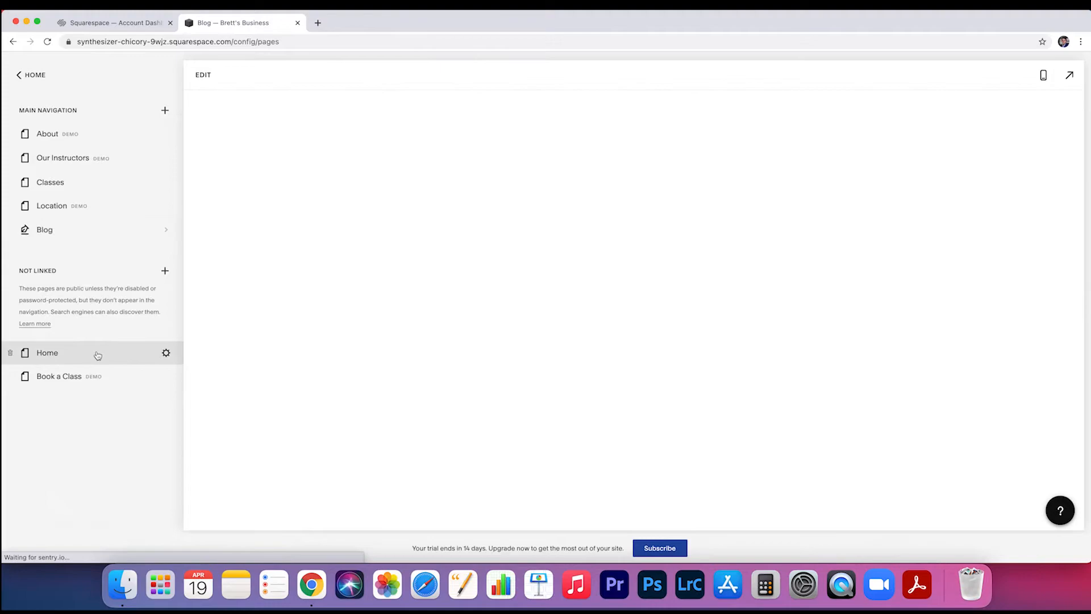
{"action": "scroll", "coordinate": [511, 305], "scroll_direction": "down", "scroll_amount": 8}
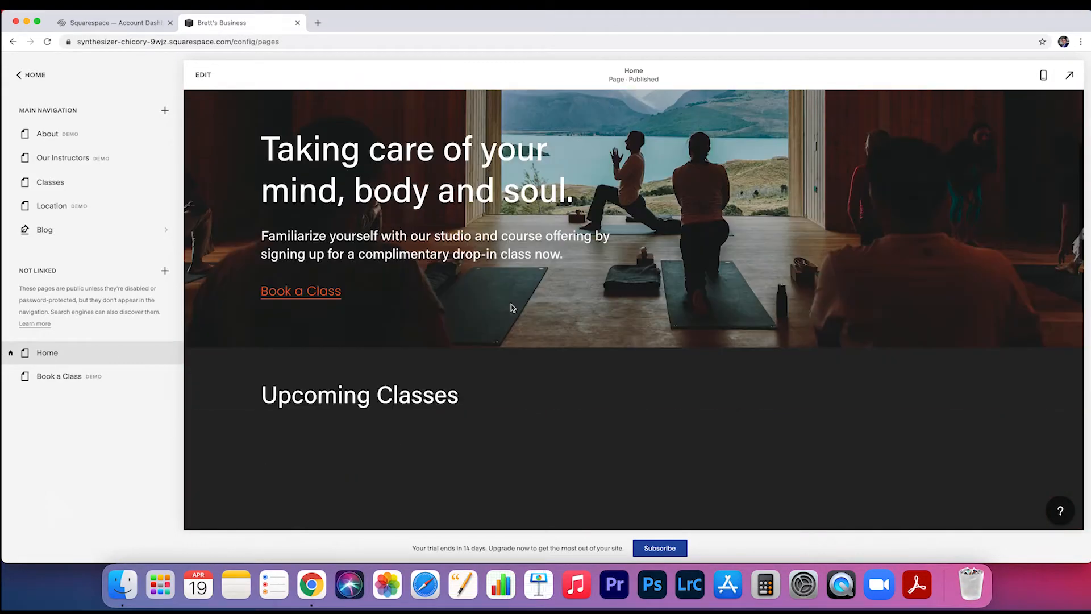
{"action": "scroll", "coordinate": [511, 307], "scroll_direction": "up", "scroll_amount": 8}
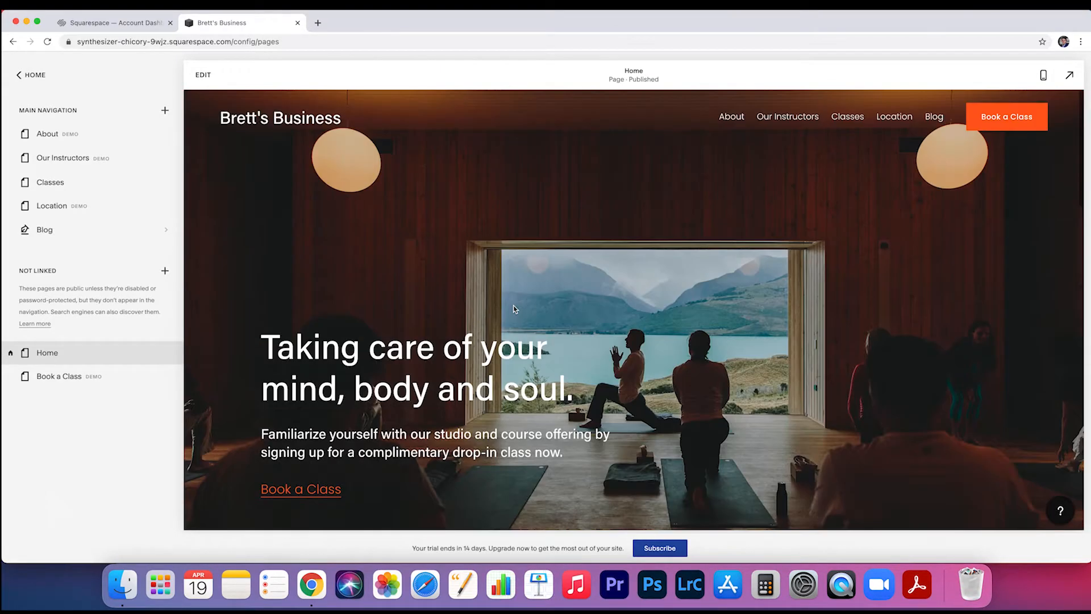
{"action": "double_click", "coordinate": [550, 334]}
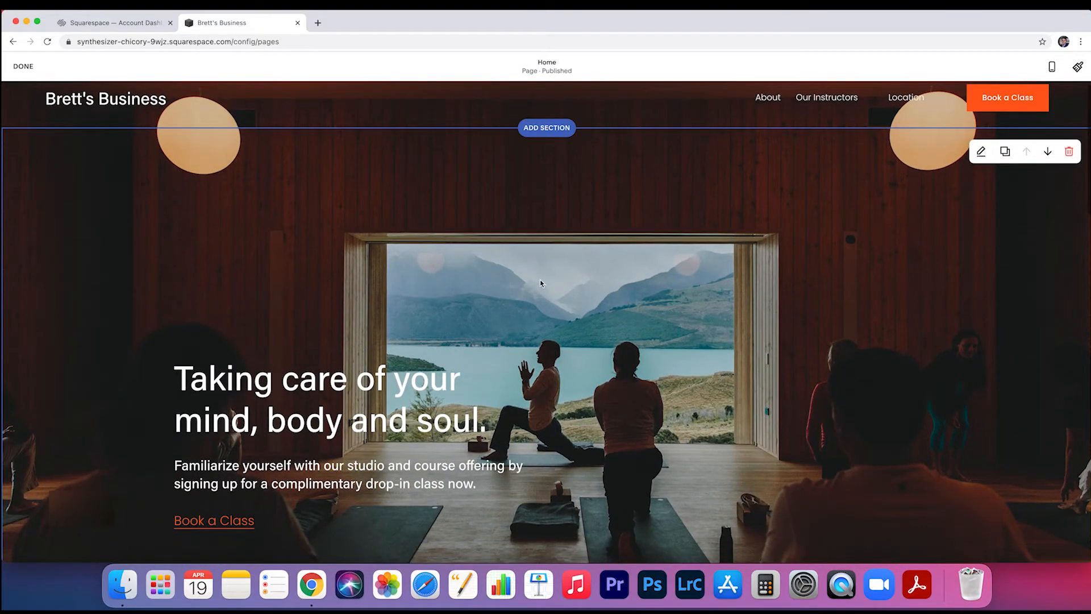
Open the settings of the orange breathing and meditation section and look through its color themes
{"action": "mouse_move", "coordinate": [382, 124]}
{"action": "scroll", "coordinate": [574, 245], "scroll_direction": "down", "scroll_amount": 20}
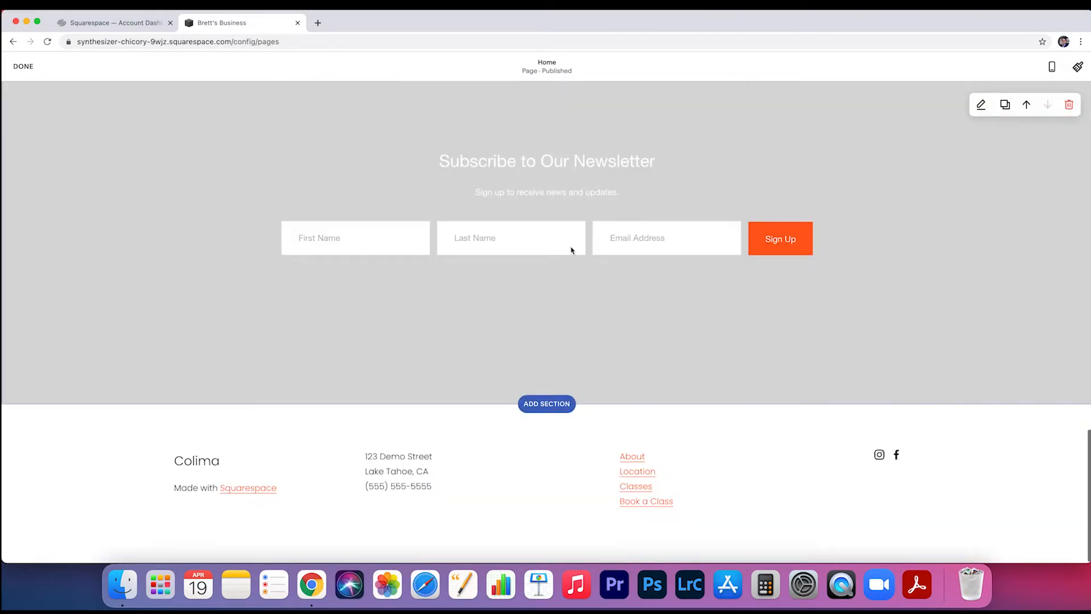
{"action": "scroll", "coordinate": [569, 418], "scroll_direction": "up", "scroll_amount": 3}
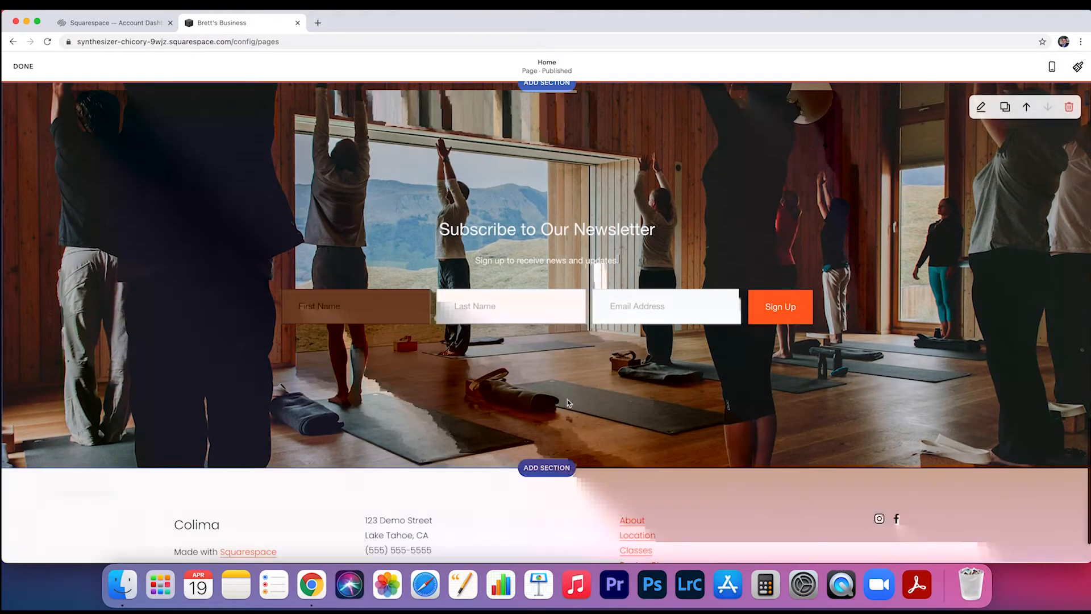
{"action": "scroll", "coordinate": [579, 239], "scroll_direction": "up", "scroll_amount": 7}
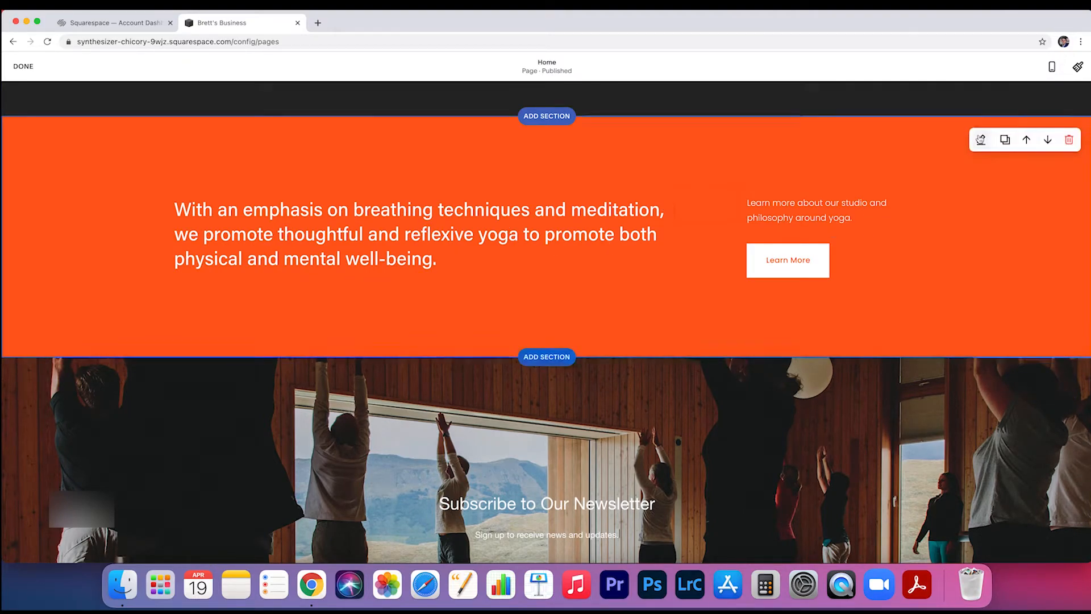
{"action": "left_click", "coordinate": [983, 145]}
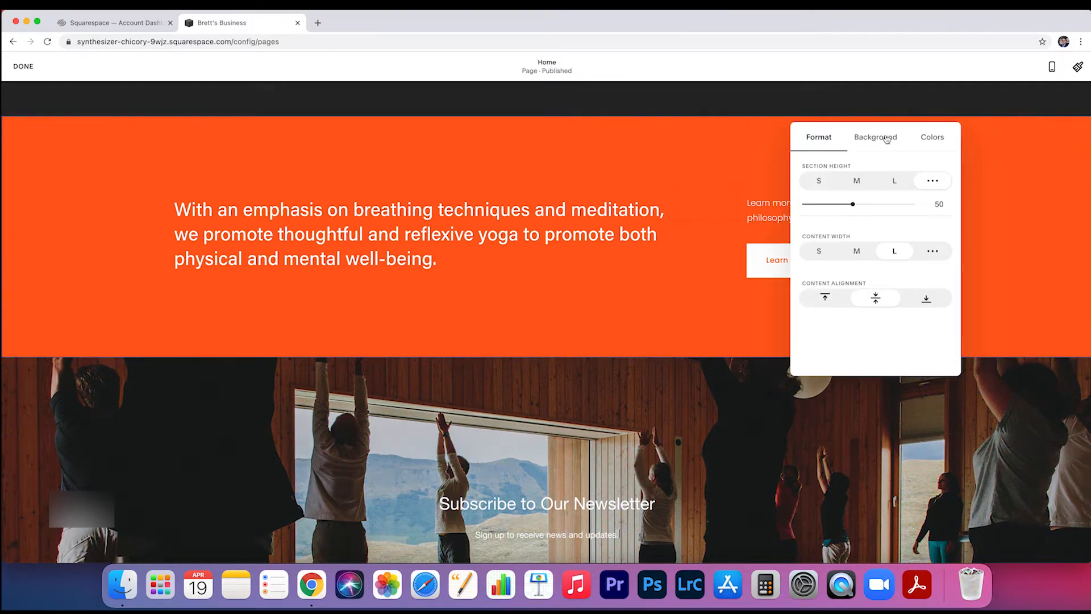
{"action": "left_click", "coordinate": [921, 141]}
{"action": "scroll", "coordinate": [854, 254], "scroll_direction": "down", "scroll_amount": 5}
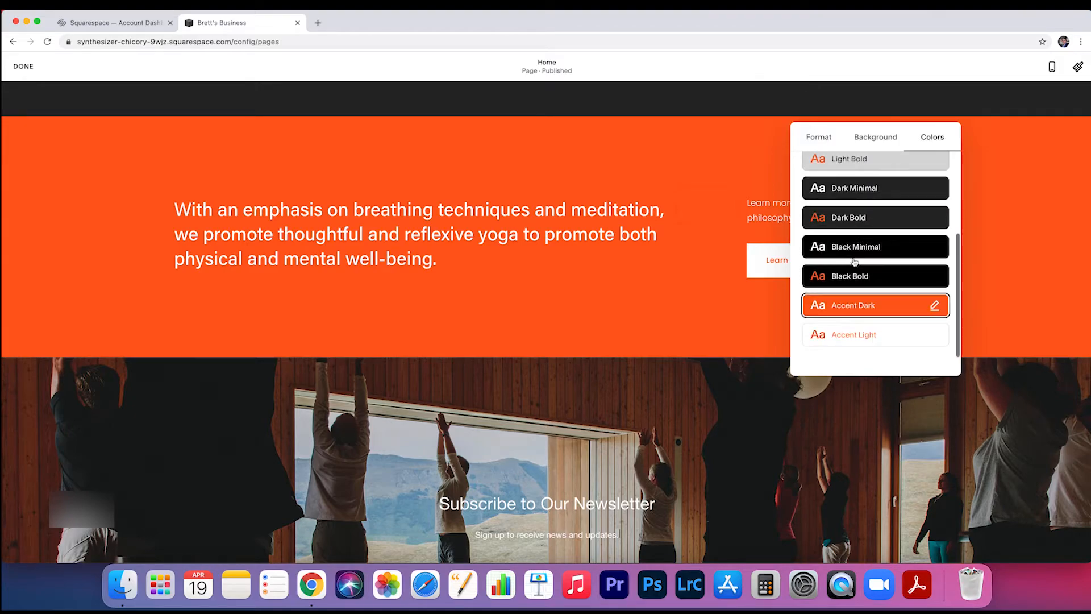
{"action": "scroll", "coordinate": [853, 254], "scroll_direction": "up", "scroll_amount": 5}
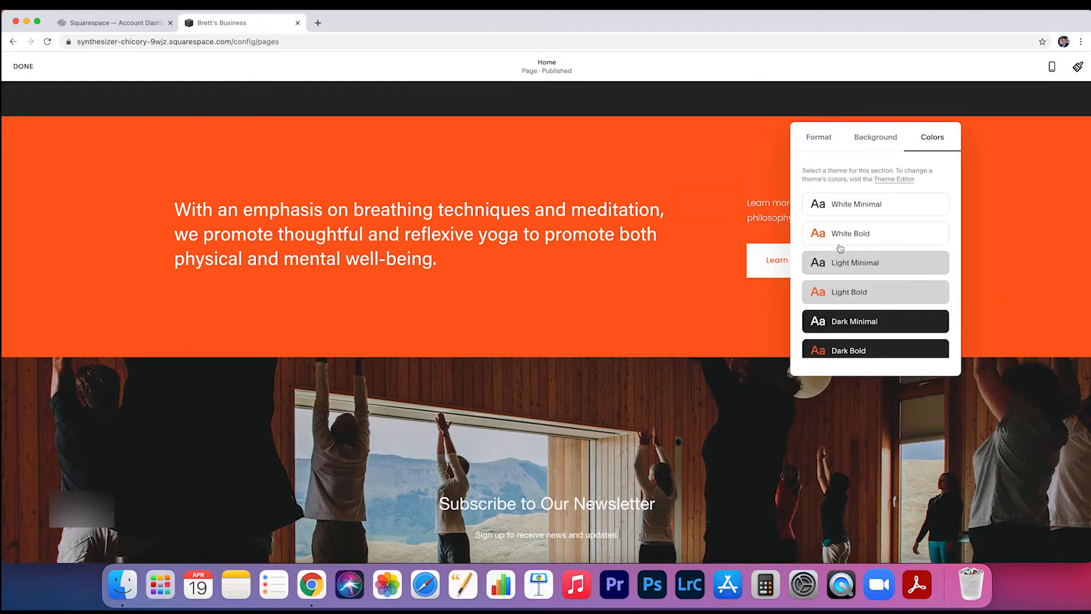
Try the Light Minimal, Dark Minimal, Dark Bold and Accent Light color themes on the orange section, and restore Accent Dark
{"action": "scroll", "coordinate": [846, 253], "scroll_direction": "down", "scroll_amount": 1}
{"action": "left_click", "coordinate": [840, 248]}
{"action": "scroll", "coordinate": [845, 244], "scroll_direction": "down", "scroll_amount": 1}
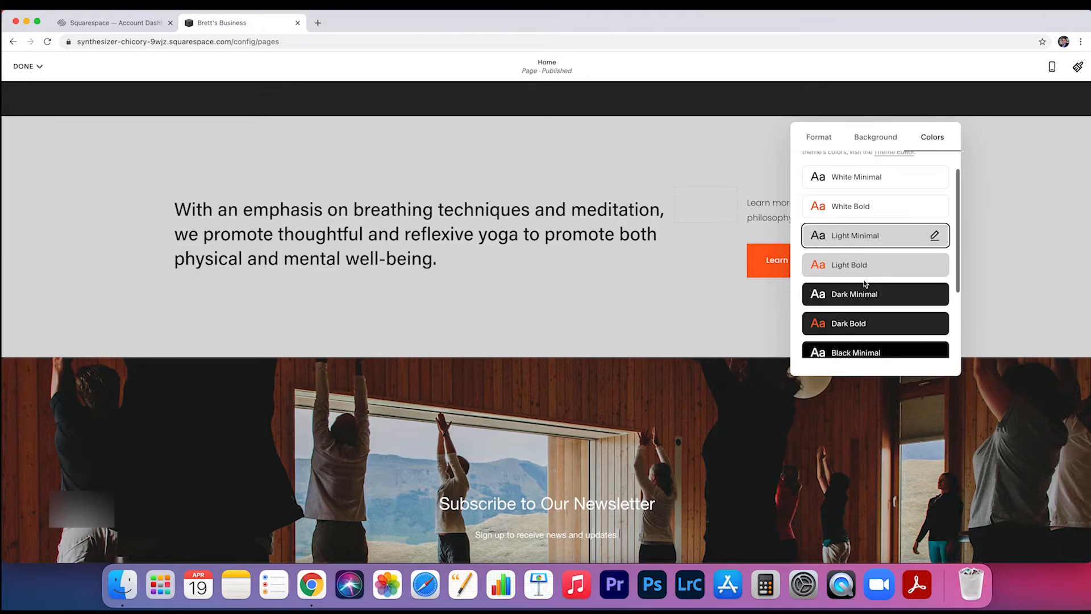
{"action": "left_click", "coordinate": [869, 294]}
{"action": "left_click", "coordinate": [875, 334]}
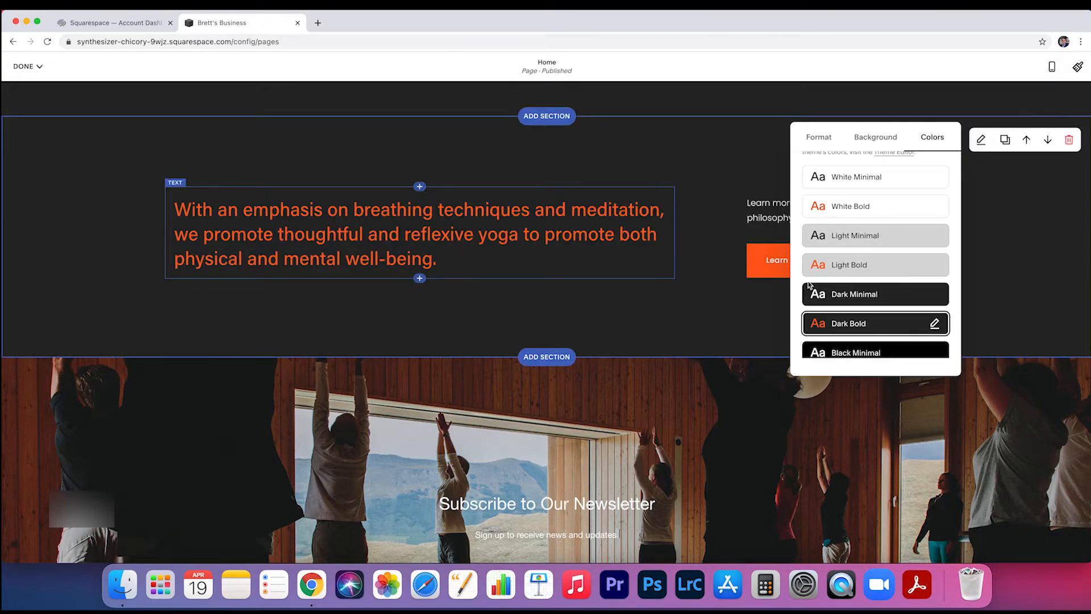
{"action": "scroll", "coordinate": [868, 279], "scroll_direction": "down", "scroll_amount": 4}
{"action": "left_click", "coordinate": [887, 310]}
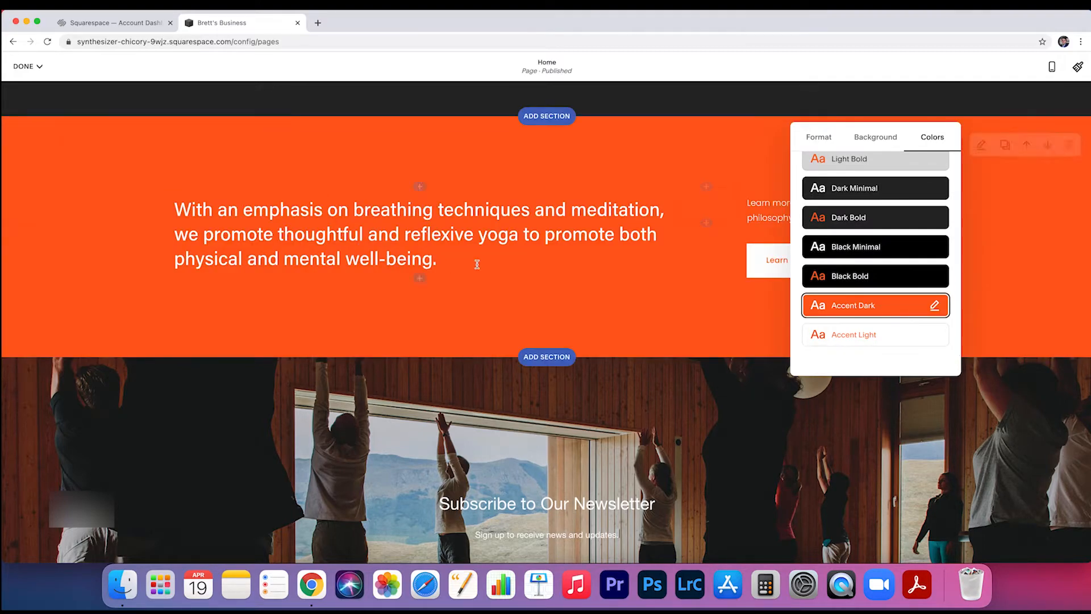
{"action": "left_click", "coordinate": [838, 339]}
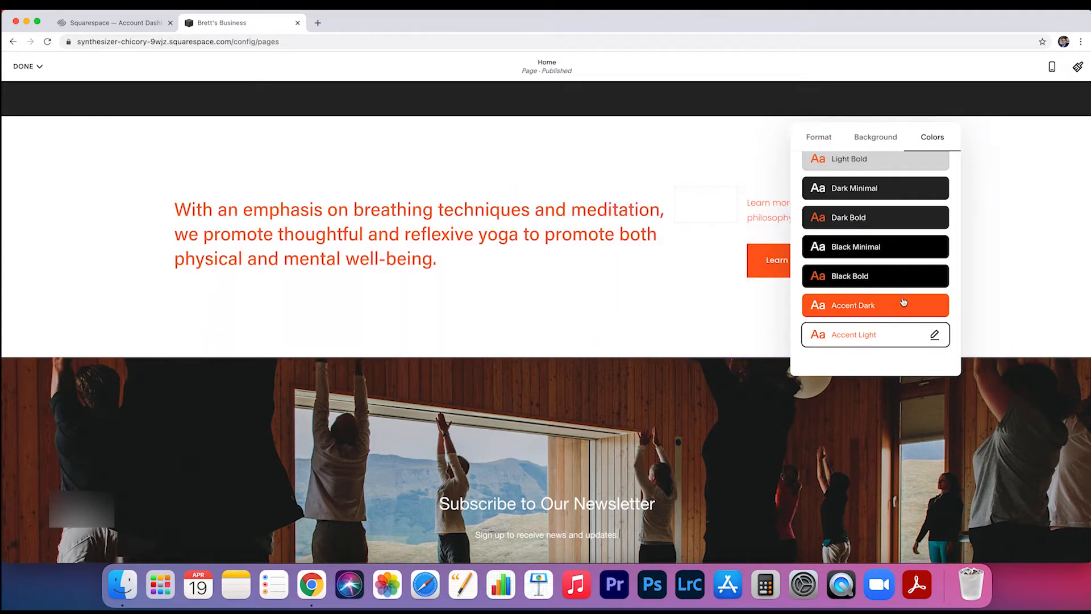
{"action": "left_click", "coordinate": [854, 307]}
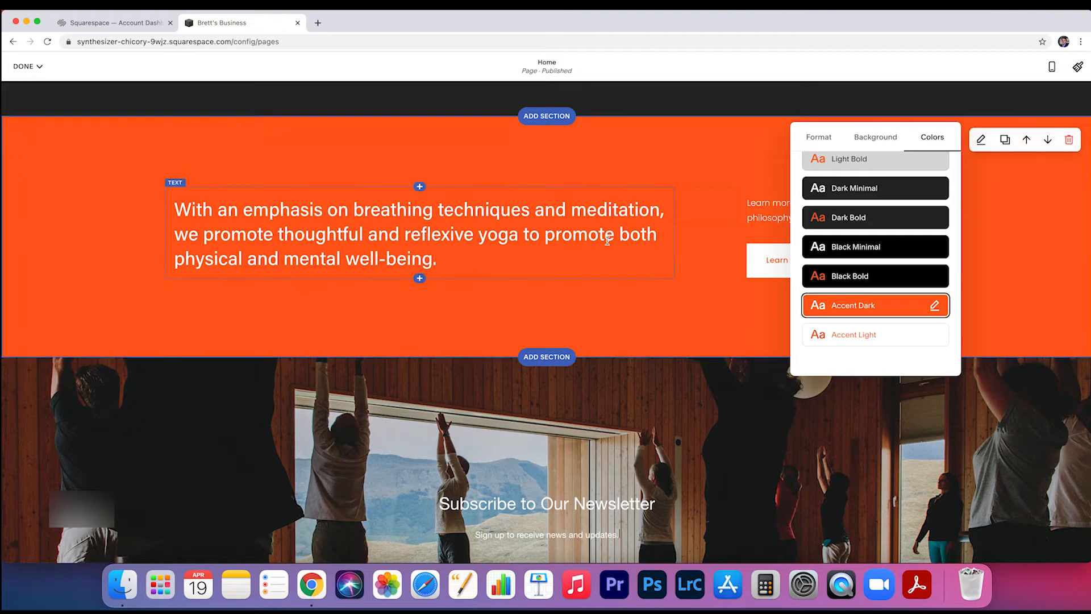
{"action": "scroll", "coordinate": [885, 224], "scroll_direction": "up", "scroll_amount": 4}
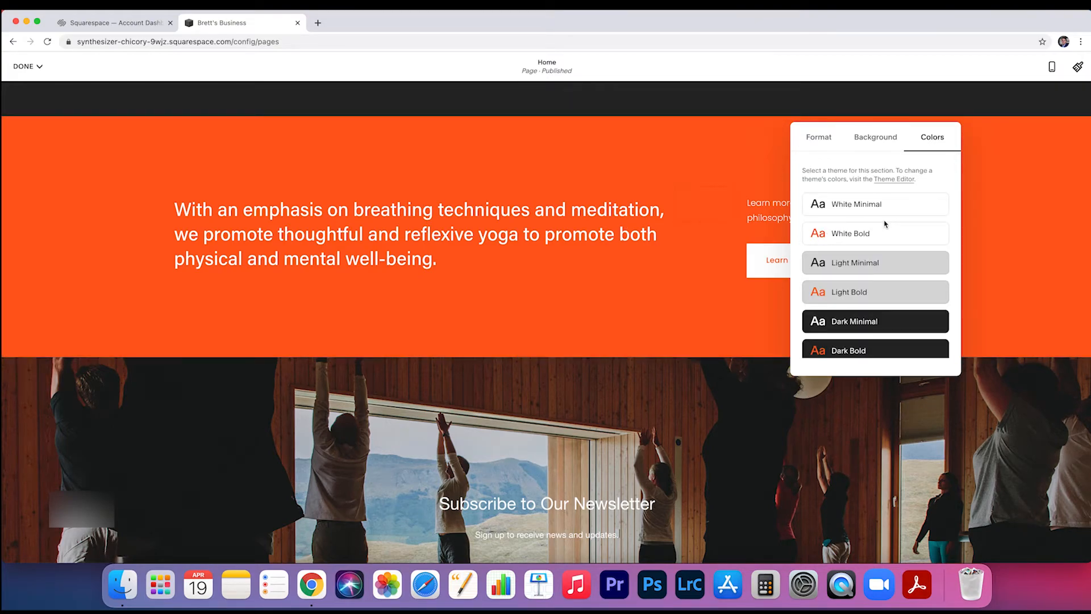
View the orange section's background options and look over the newsletter and Upcoming Classes sections of the Home page
{"action": "left_click", "coordinate": [878, 139]}
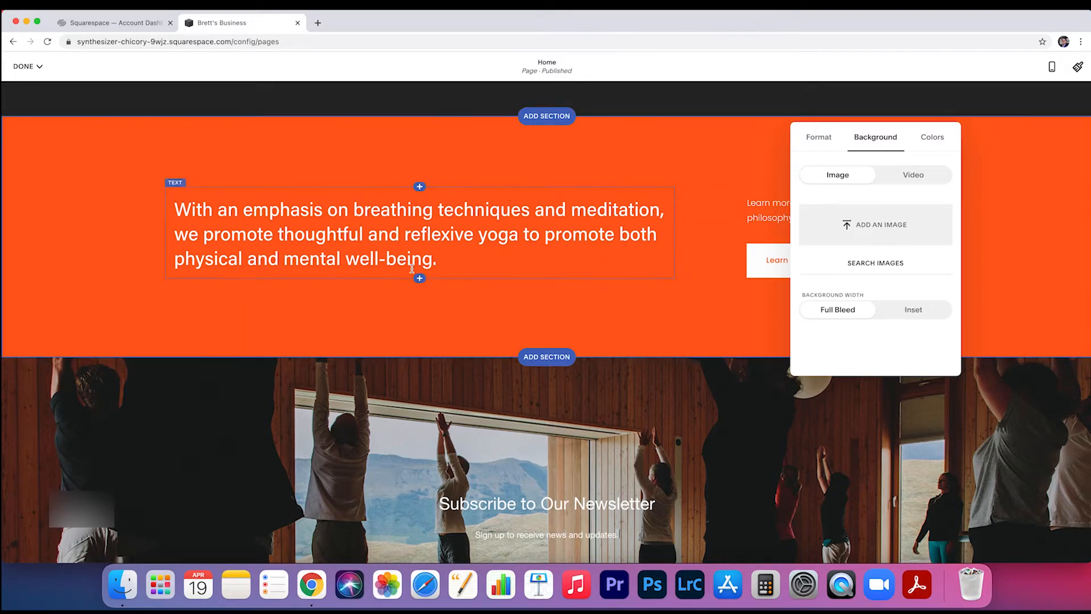
{"action": "scroll", "coordinate": [412, 269], "scroll_direction": "down", "scroll_amount": 5}
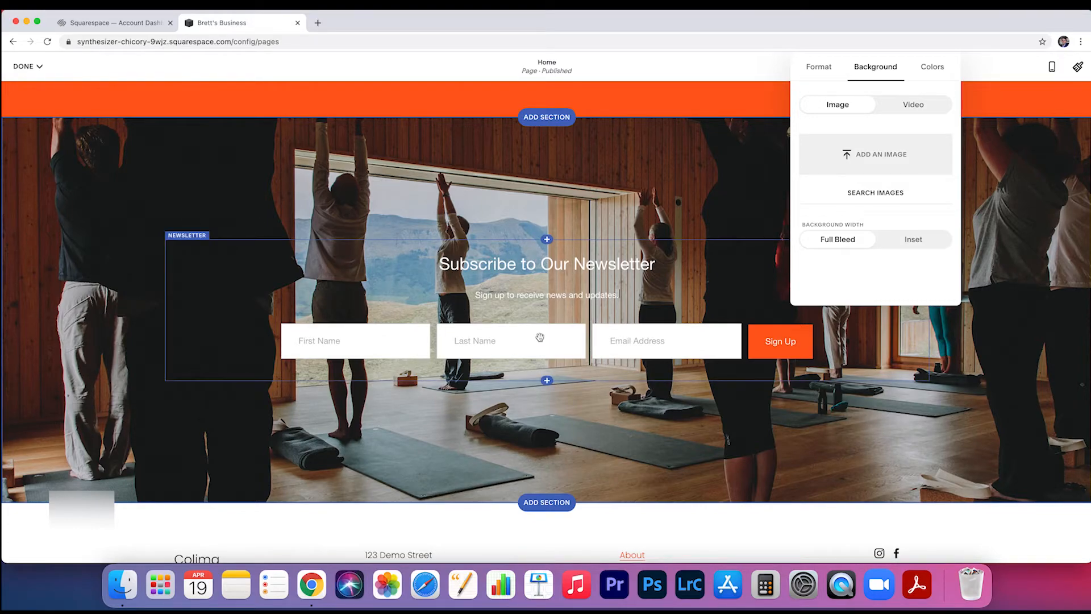
{"action": "scroll", "coordinate": [613, 291], "scroll_direction": "up", "scroll_amount": 6}
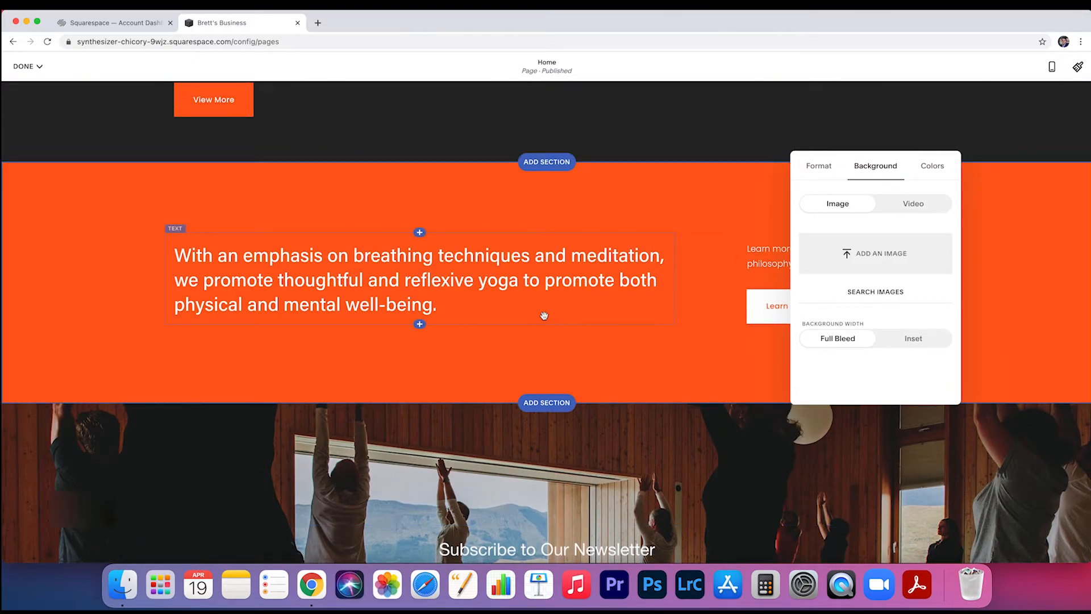
{"action": "scroll", "coordinate": [512, 319], "scroll_direction": "up", "scroll_amount": 10}
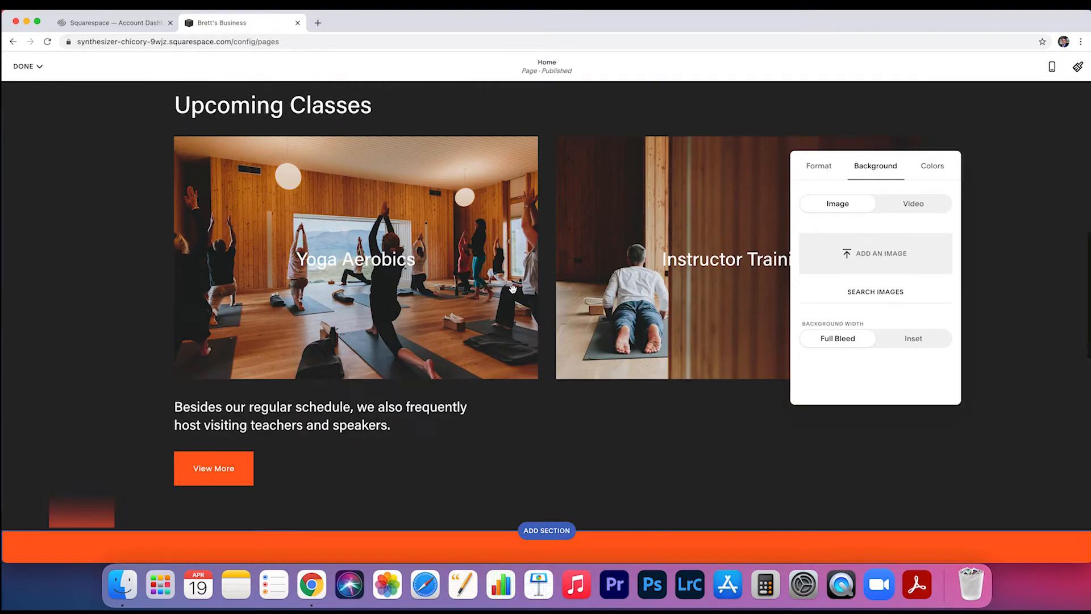
{"action": "scroll", "coordinate": [470, 345], "scroll_direction": "down", "scroll_amount": 2}
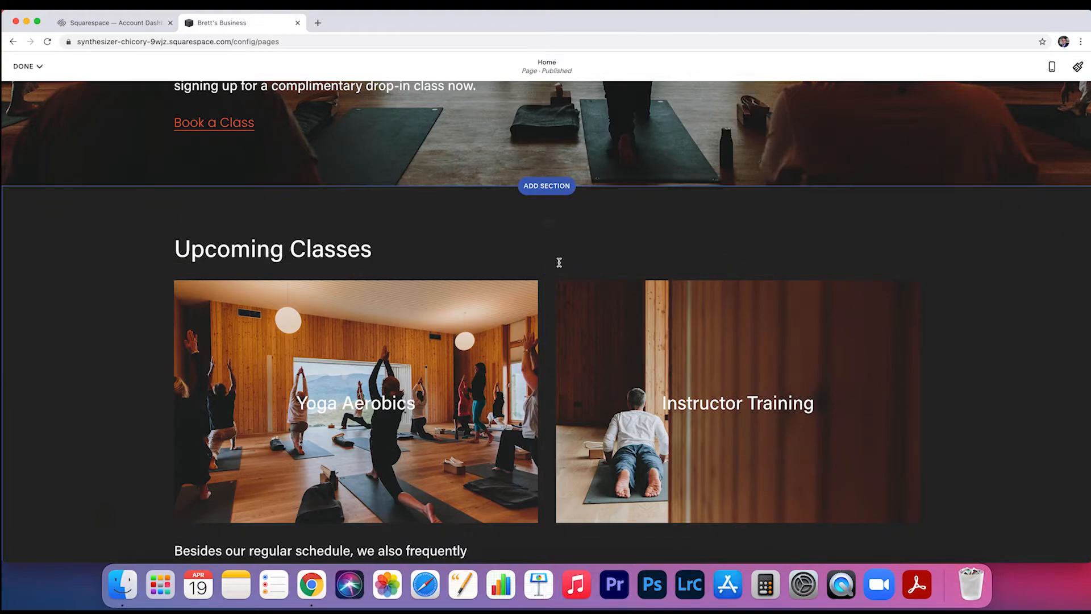
{"action": "scroll", "coordinate": [532, 391], "scroll_direction": "up", "scroll_amount": 2}
{"action": "scroll", "coordinate": [570, 342], "scroll_direction": "up", "scroll_amount": 10}
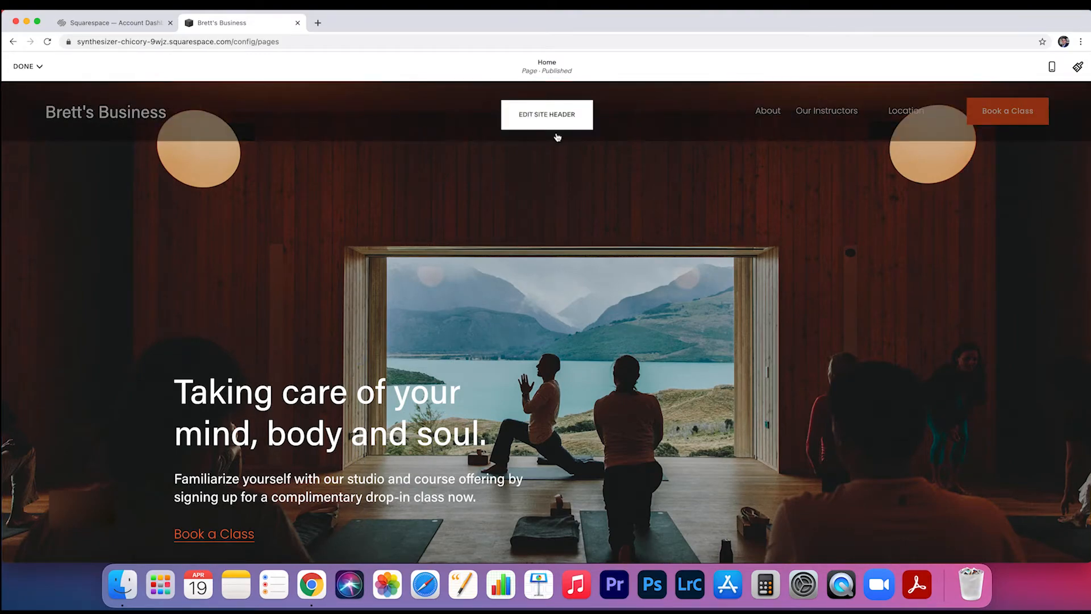
Open the opening banner's "Taking care of your mind, body and soul." text block to view its formatting options, and leave it
{"action": "scroll", "coordinate": [611, 273], "scroll_direction": "down", "scroll_amount": 3}
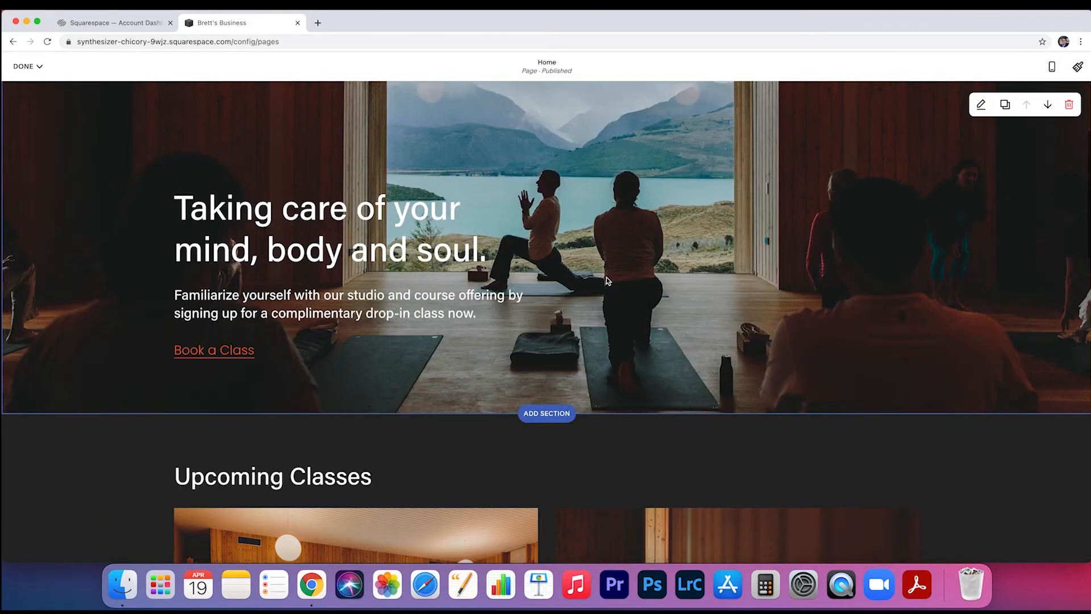
{"action": "left_click", "coordinate": [396, 257]}
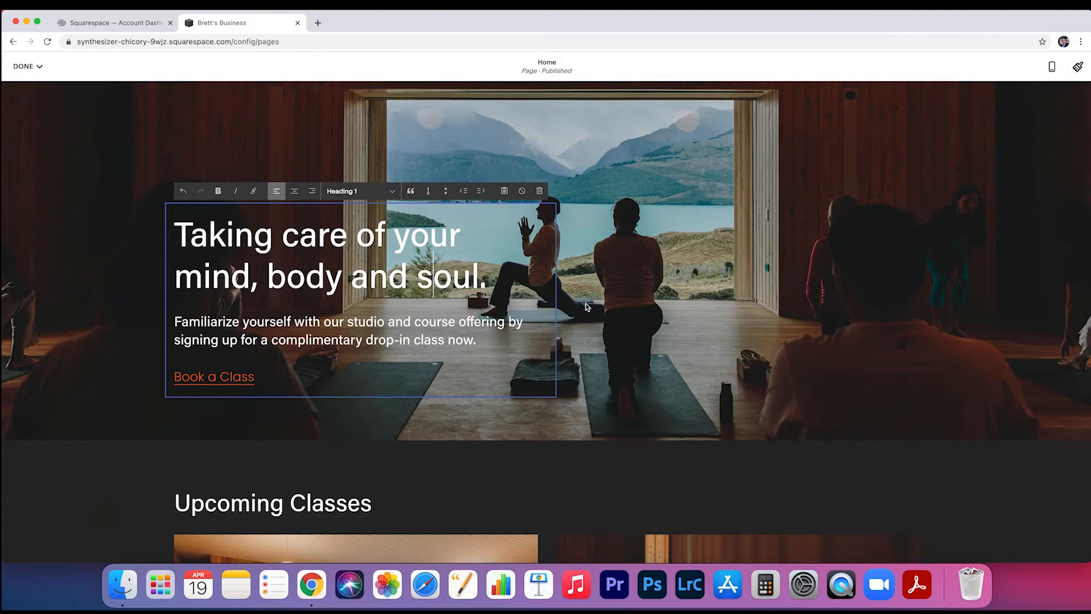
{"action": "left_click", "coordinate": [642, 304]}
{"action": "scroll", "coordinate": [642, 303], "scroll_direction": "up", "scroll_amount": 3}
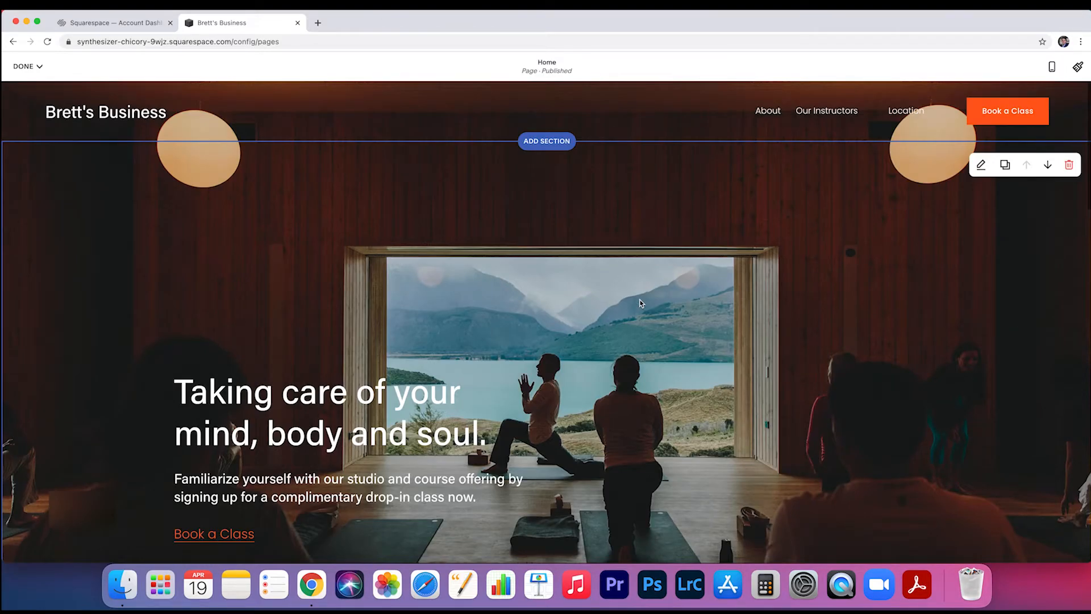
Examine the Home page's opening banner and Upcoming Classes section, including their text and image blocks
{"action": "scroll", "coordinate": [641, 303], "scroll_direction": "down", "scroll_amount": 1}
{"action": "scroll", "coordinate": [642, 303], "scroll_direction": "up", "scroll_amount": 1}
{"action": "scroll", "coordinate": [642, 304], "scroll_direction": "down", "scroll_amount": 1}
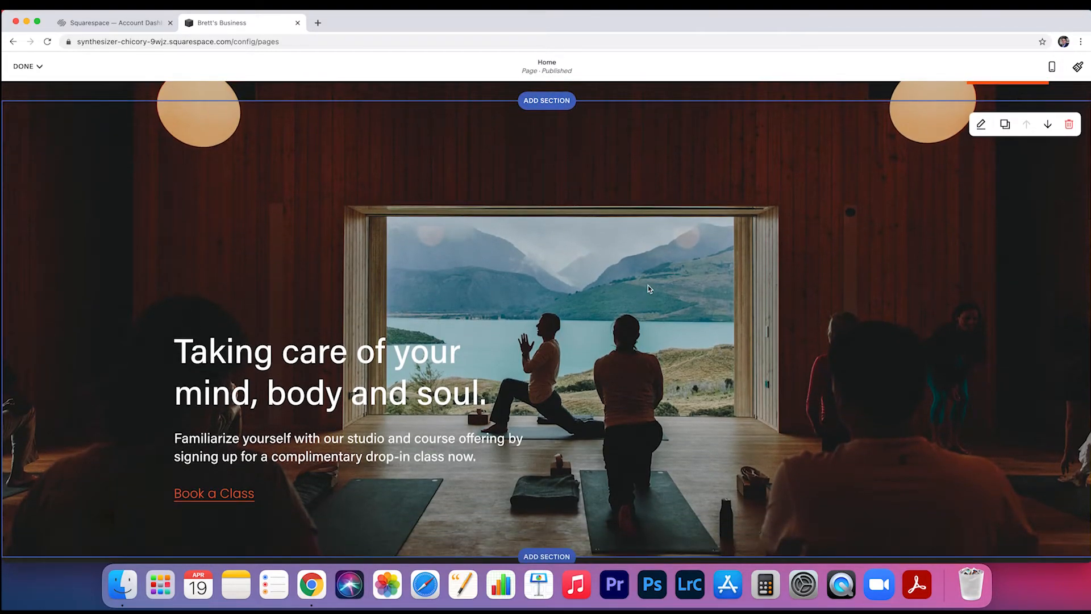
{"action": "scroll", "coordinate": [648, 286], "scroll_direction": "down", "scroll_amount": 1}
{"action": "scroll", "coordinate": [658, 352], "scroll_direction": "up", "scroll_amount": 2}
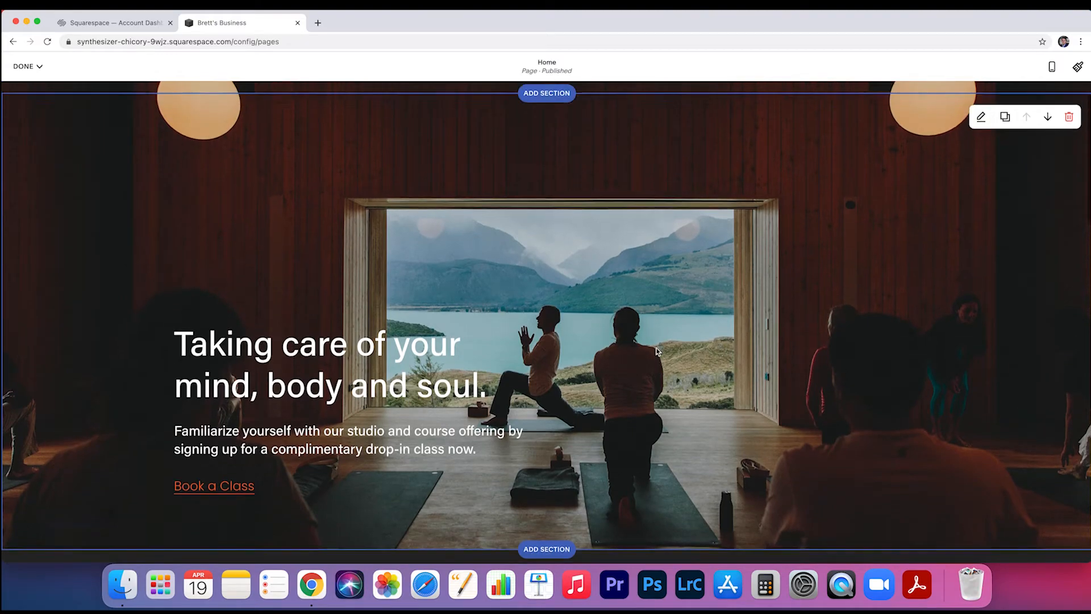
{"action": "scroll", "coordinate": [512, 348], "scroll_direction": "down", "scroll_amount": 3}
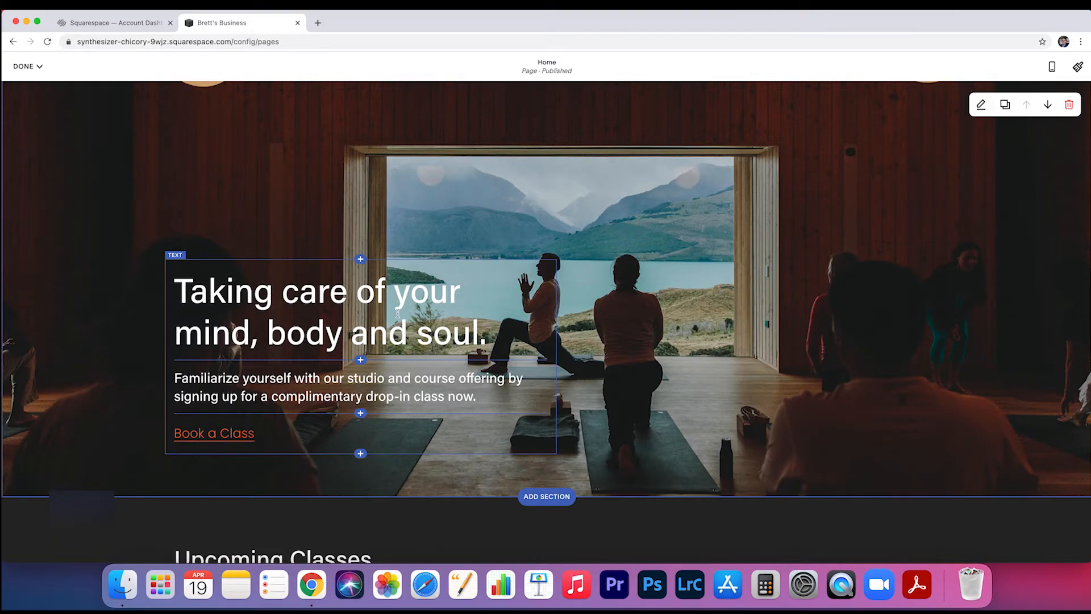
{"action": "scroll", "coordinate": [326, 356], "scroll_direction": "down", "scroll_amount": 1}
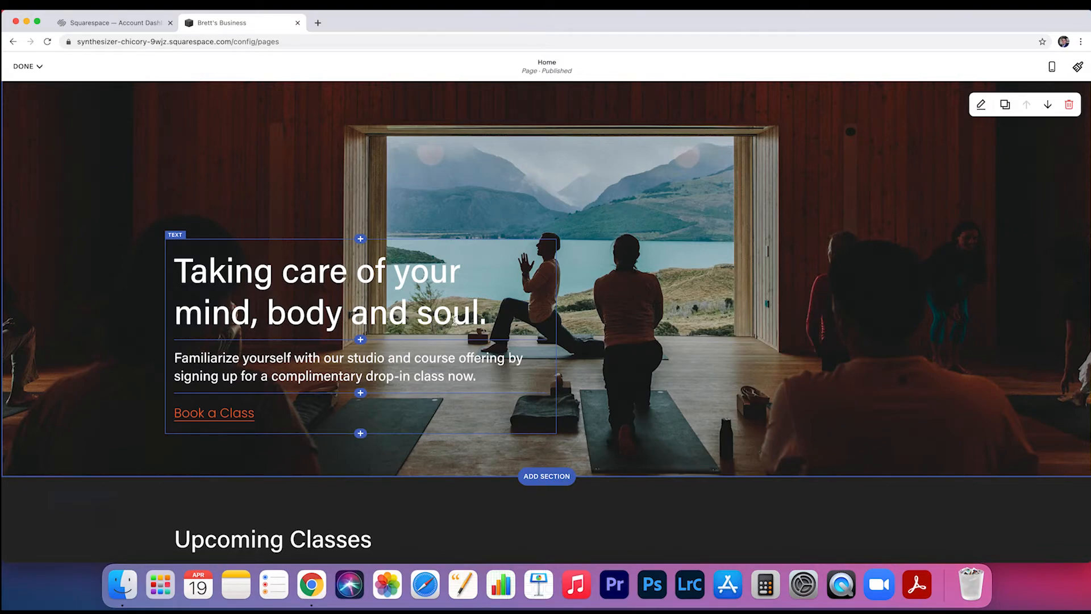
{"action": "scroll", "coordinate": [453, 320], "scroll_direction": "down", "scroll_amount": 5}
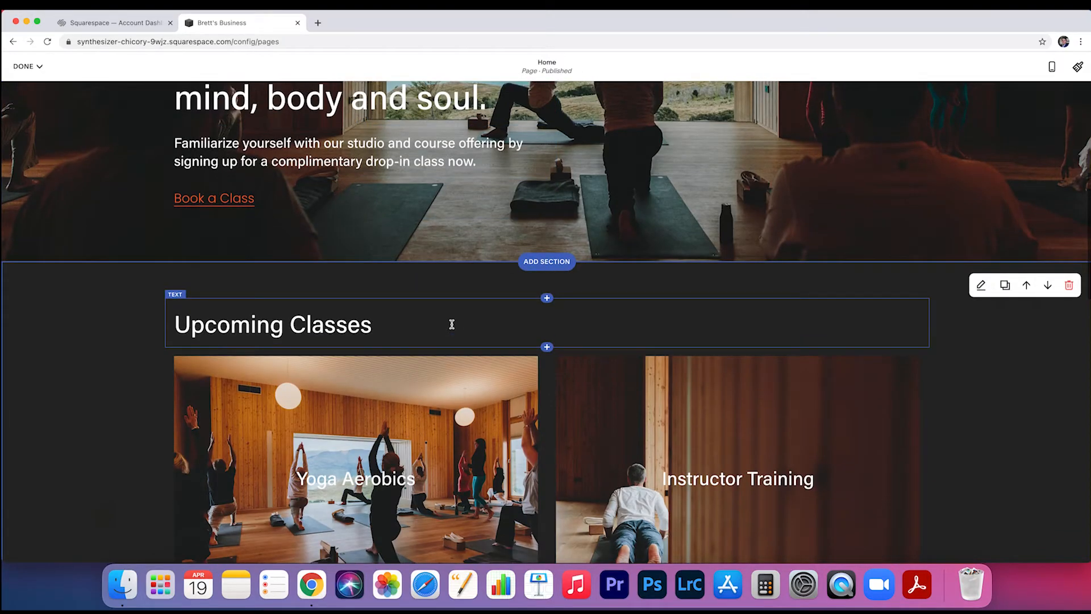
{"action": "scroll", "coordinate": [452, 324], "scroll_direction": "down", "scroll_amount": 1}
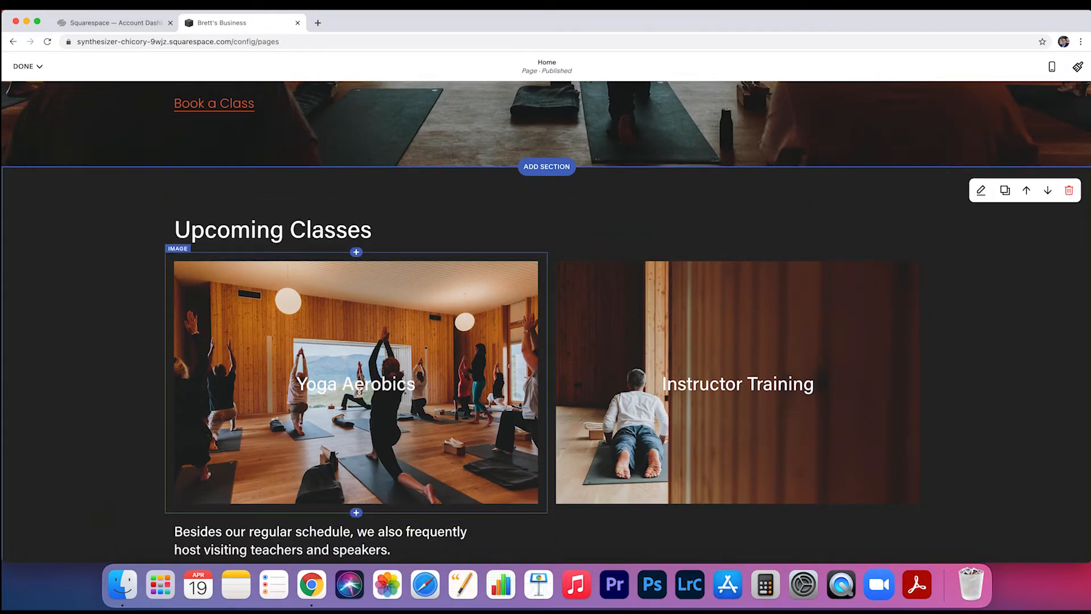
{"action": "scroll", "coordinate": [682, 415], "scroll_direction": "up", "scroll_amount": 3}
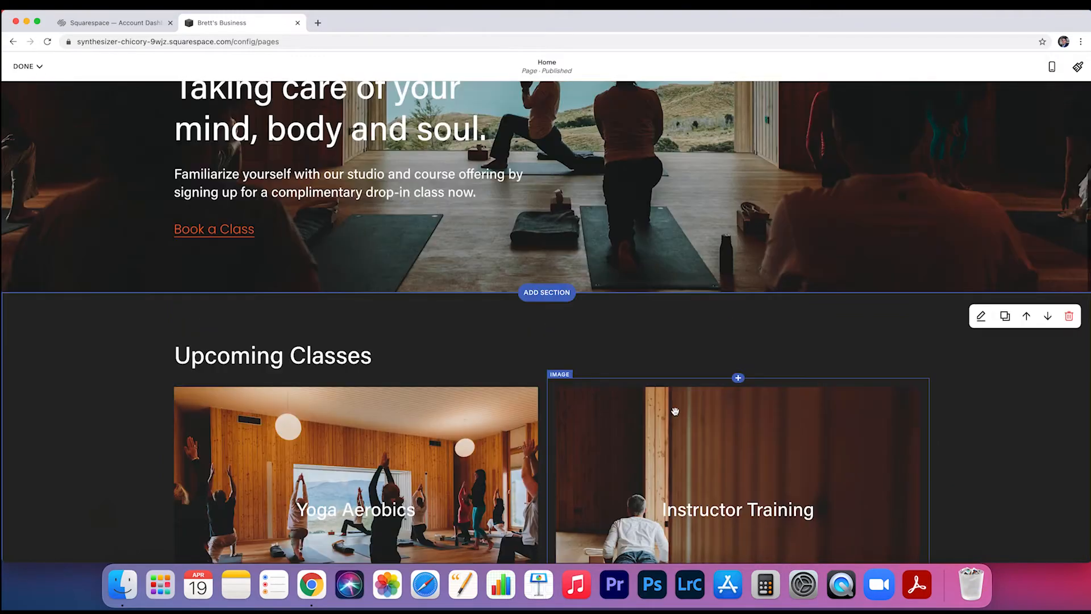
{"action": "scroll", "coordinate": [437, 463], "scroll_direction": "up", "scroll_amount": 5}
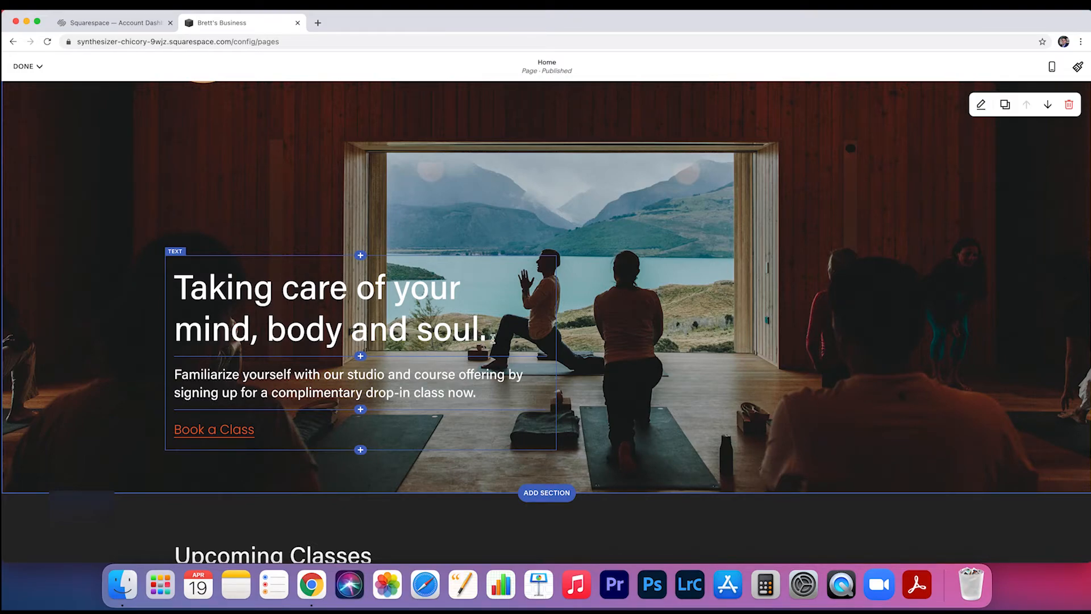
{"action": "scroll", "coordinate": [493, 339], "scroll_direction": "down", "scroll_amount": 1}
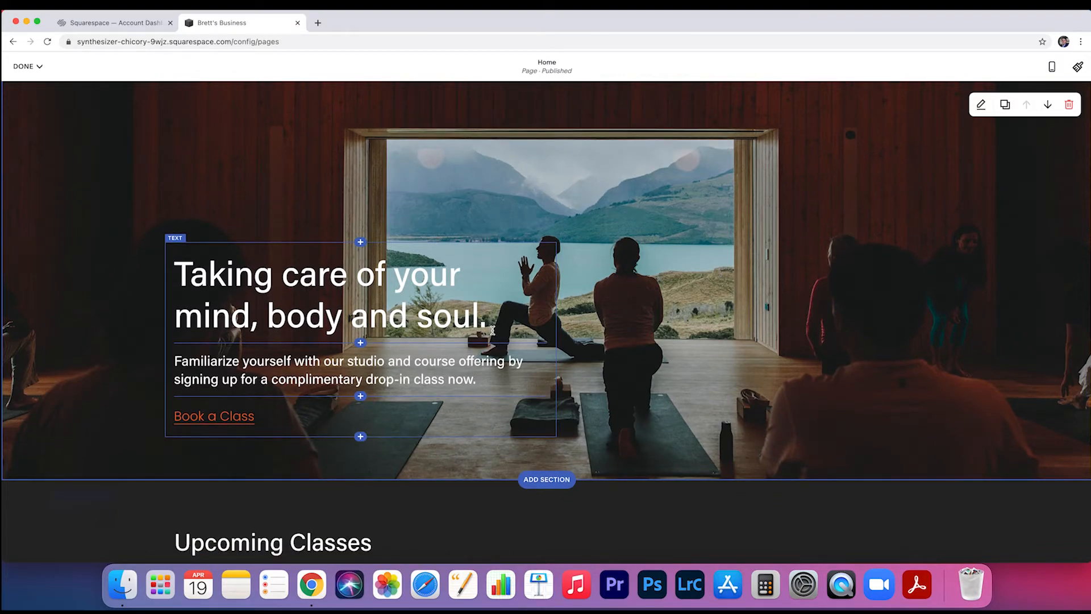
{"action": "scroll", "coordinate": [415, 368], "scroll_direction": "down", "scroll_amount": 1}
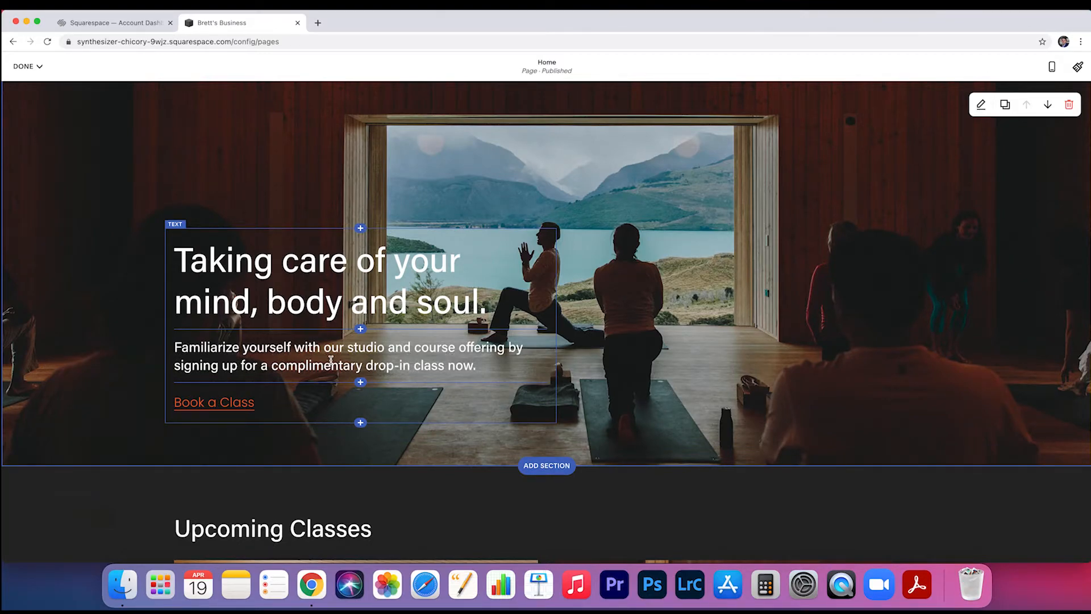
Open the opening banner's text block at the "Book a Class" link to view its link target and options, and leave it
{"action": "scroll", "coordinate": [334, 357], "scroll_direction": "down", "scroll_amount": 3}
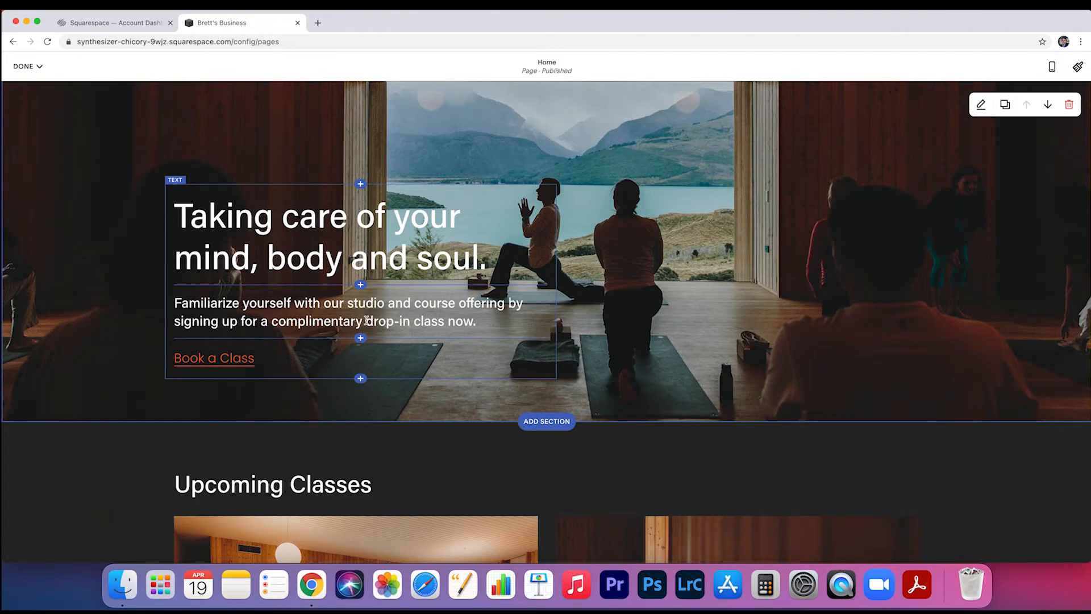
{"action": "left_click", "coordinate": [367, 321]}
{"action": "left_click", "coordinate": [245, 359]}
{"action": "left_click", "coordinate": [269, 358]}
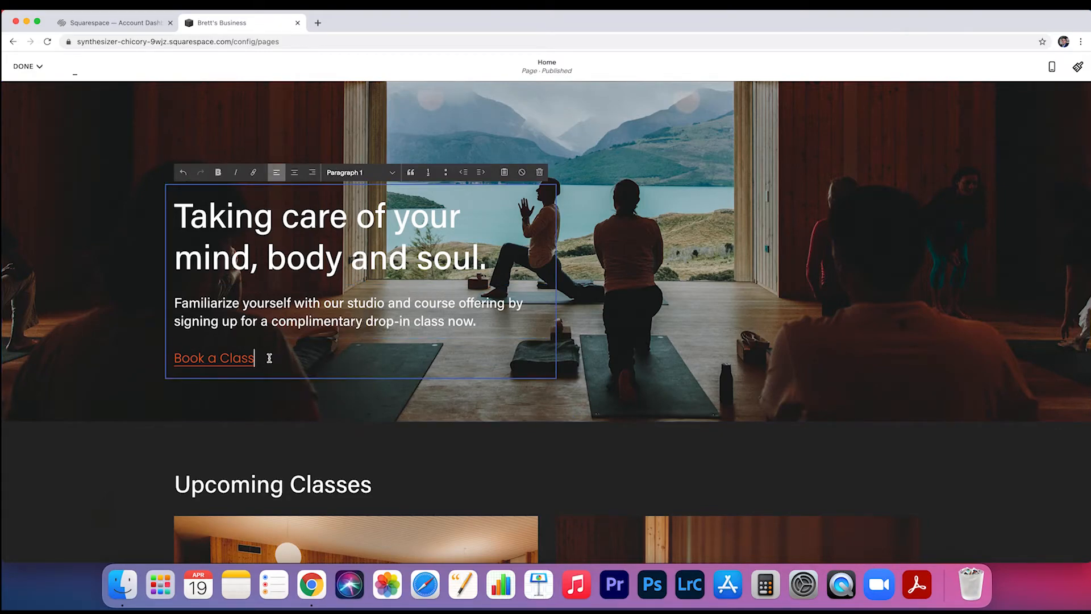
{"action": "scroll", "coordinate": [247, 358], "scroll_direction": "down", "scroll_amount": 2}
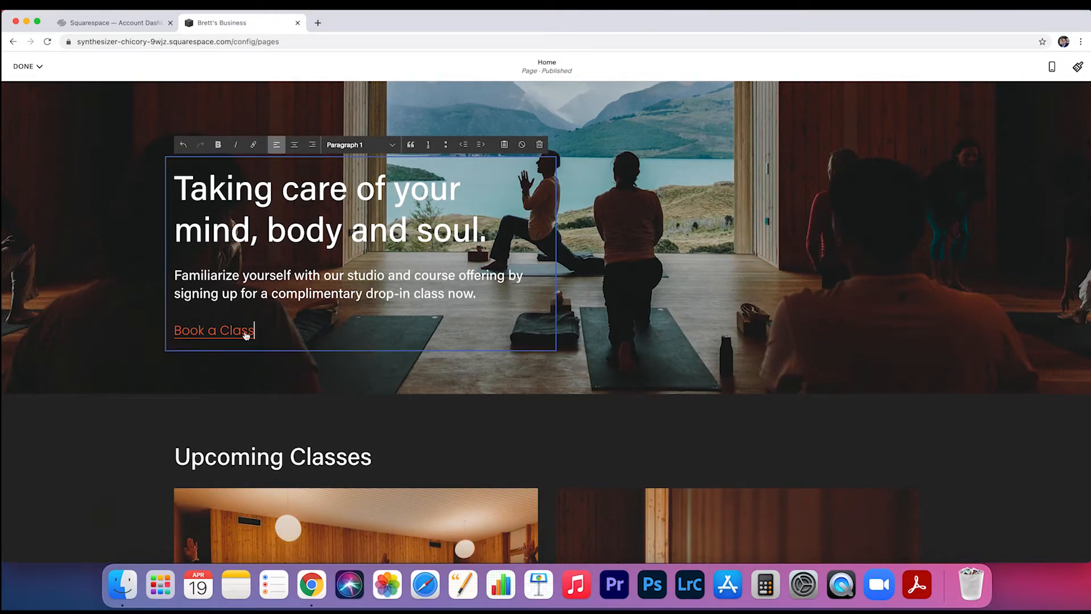
{"action": "left_click", "coordinate": [300, 383]}
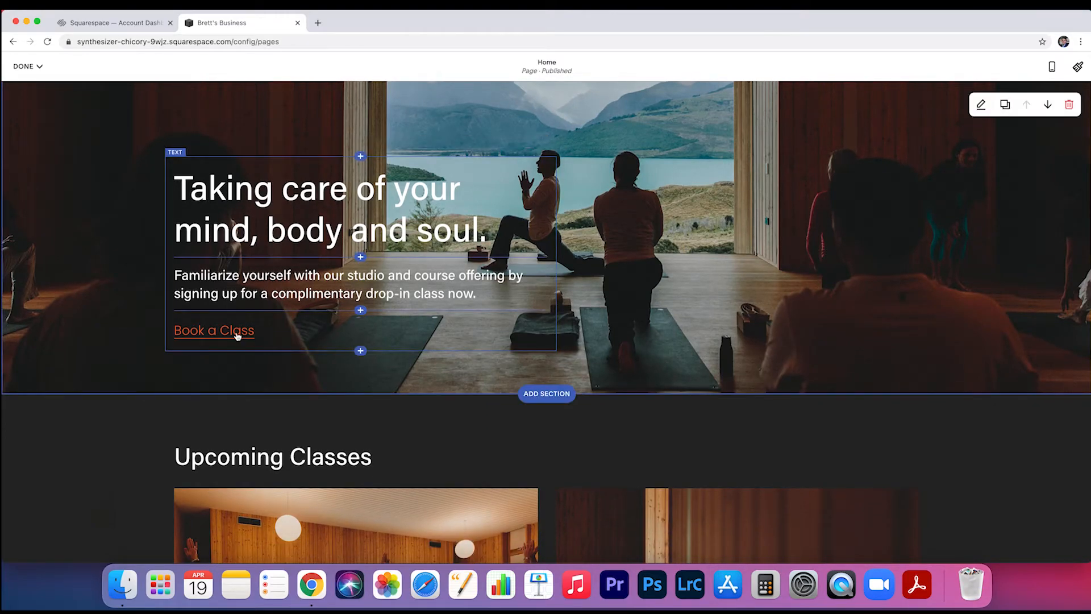
{"action": "left_click", "coordinate": [239, 337]}
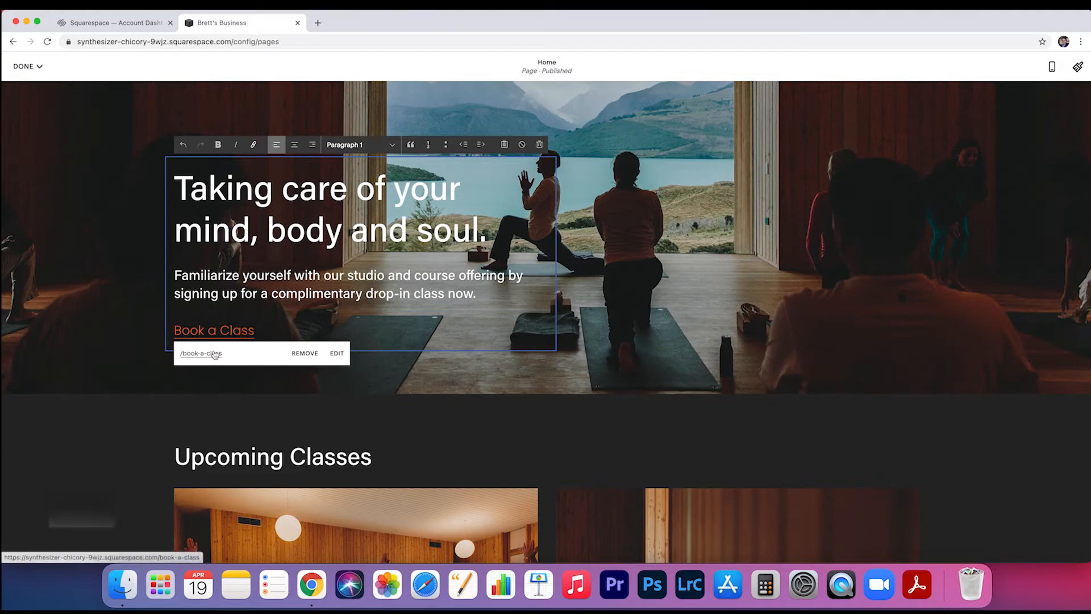
{"action": "left_click", "coordinate": [248, 334]}
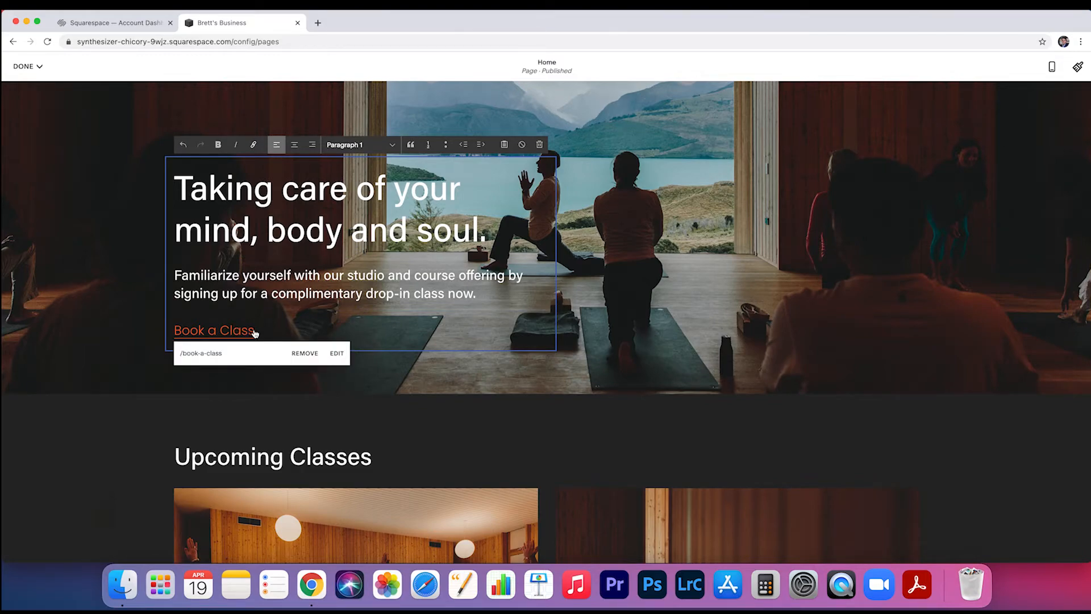
{"action": "left_click", "coordinate": [293, 378]}
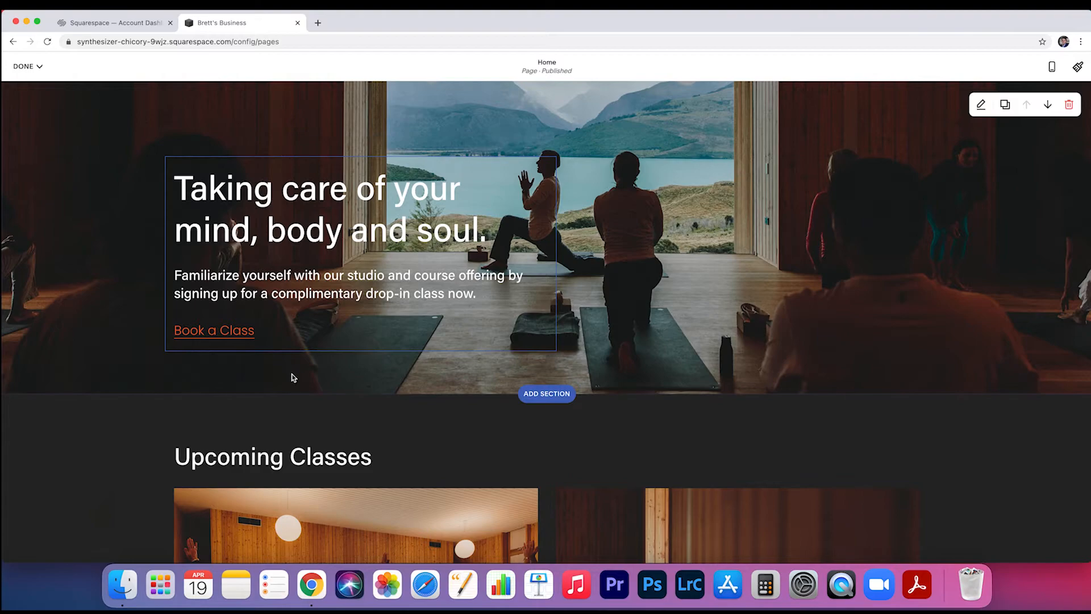
Open the choice of content blocks for the spot directly below the banner's "Book a Class" link
{"action": "left_click", "coordinate": [361, 352]}
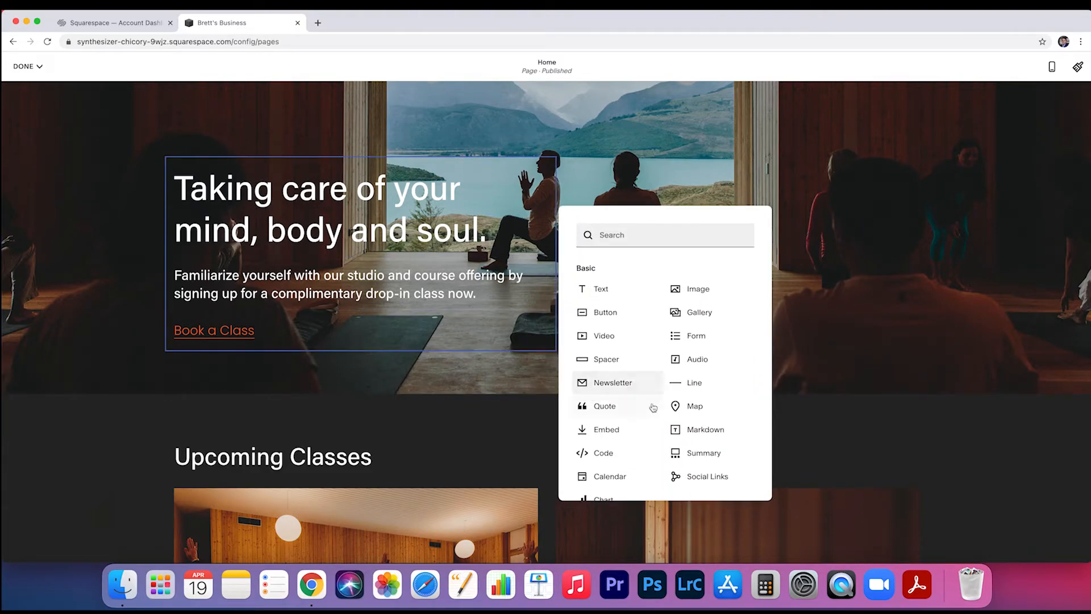
Close the content block list and inspect where the "Book a Class" link in the hero section leads
{"action": "scroll", "coordinate": [665, 409], "scroll_direction": "down", "scroll_amount": 5}
{"action": "scroll", "coordinate": [666, 412], "scroll_direction": "up", "scroll_amount": 2}
{"action": "scroll", "coordinate": [666, 413], "scroll_direction": "down", "scroll_amount": 3}
{"action": "left_click", "coordinate": [354, 310]}
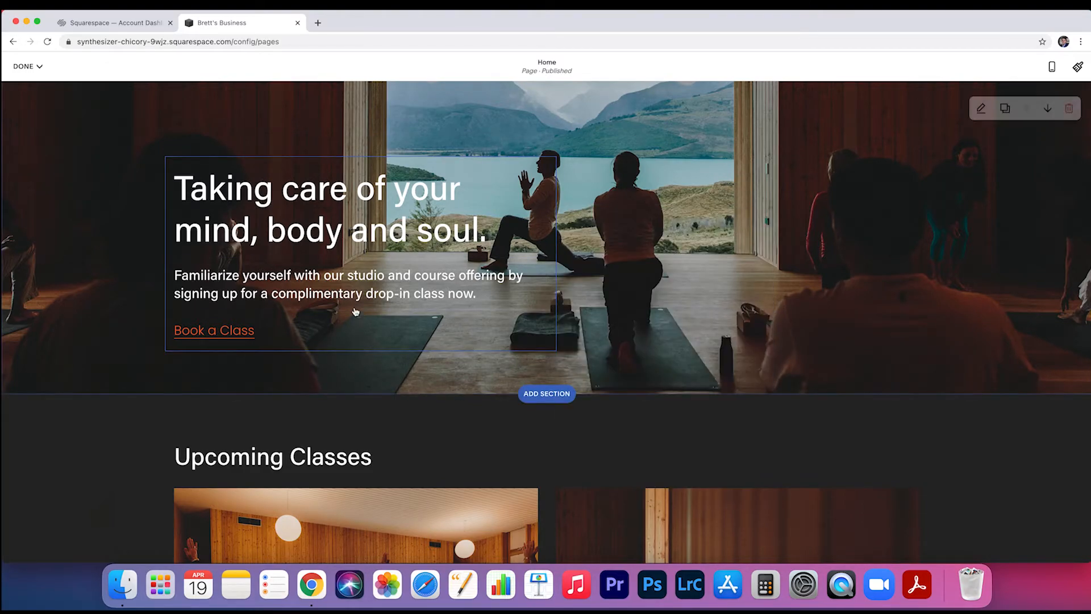
{"action": "left_click", "coordinate": [278, 284]}
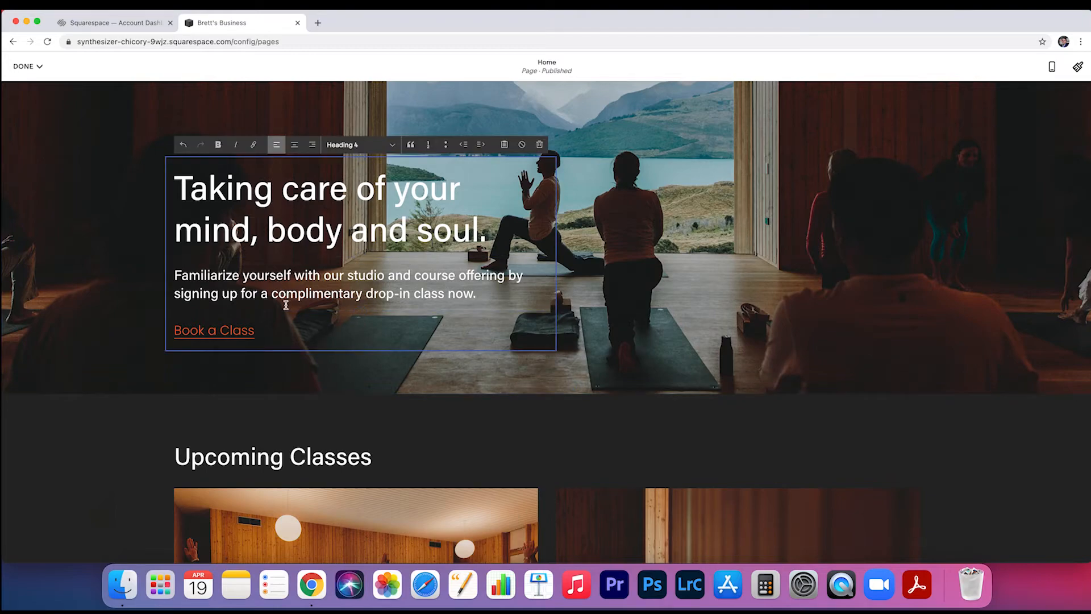
{"action": "left_click", "coordinate": [265, 330]}
{"action": "left_click", "coordinate": [204, 330]}
{"action": "left_click", "coordinate": [280, 328]}
{"action": "left_click", "coordinate": [240, 330]}
{"action": "left_click", "coordinate": [224, 332]}
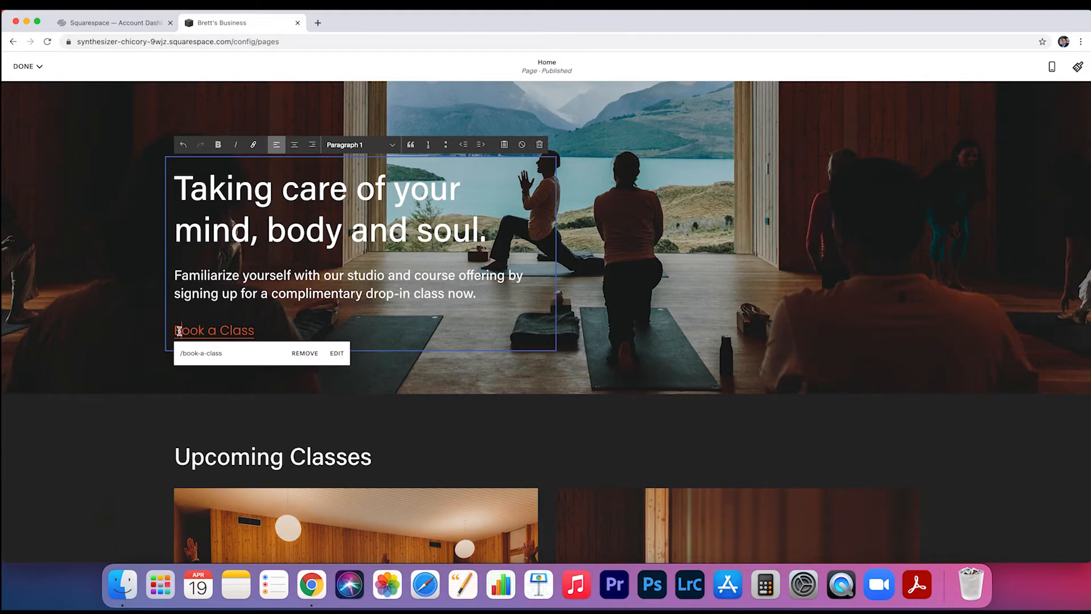
{"action": "left_click", "coordinate": [176, 331]}
{"action": "left_click", "coordinate": [222, 331]}
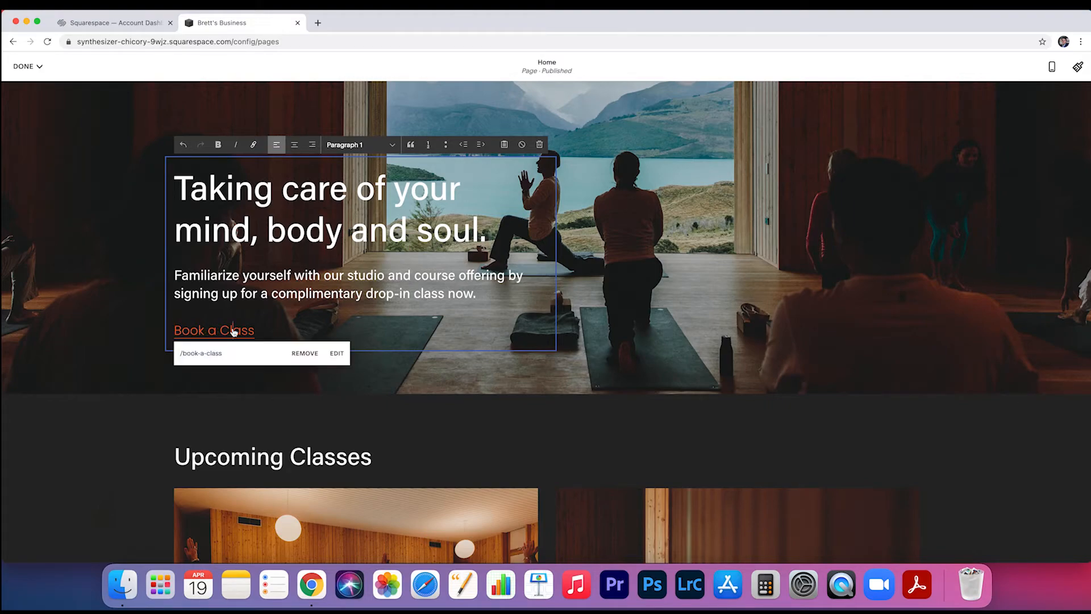
Add "text here" after the "Book a Class" link in the hero text and link it to the Classes page
{"action": "left_click", "coordinate": [298, 326]}
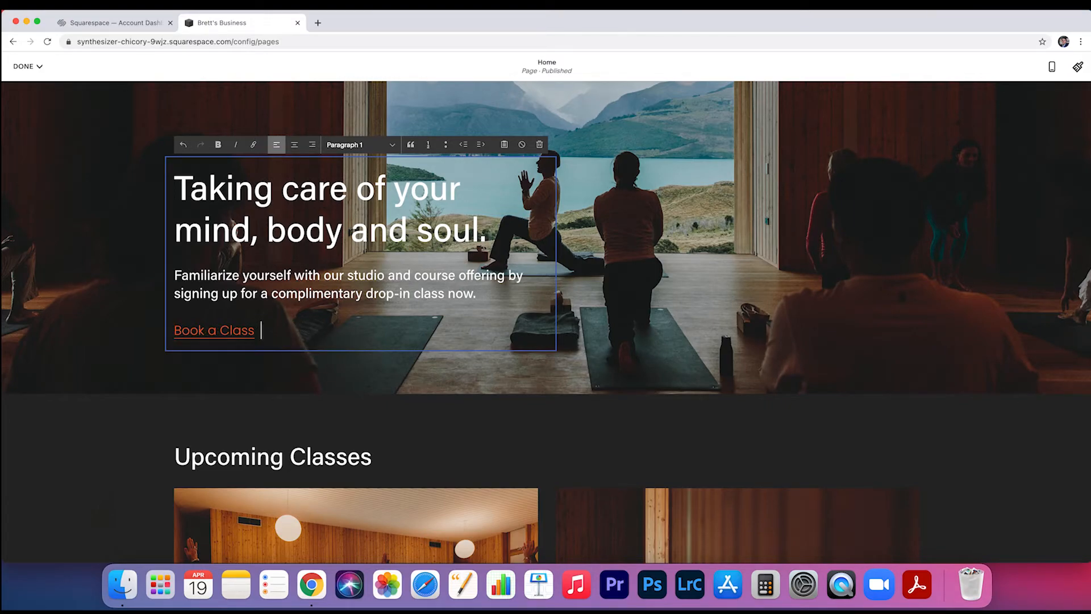
{"action": "type", "text": "text here"}
{"action": "left_click_drag", "start_coordinate": [318, 333], "coordinate": [261, 334]}
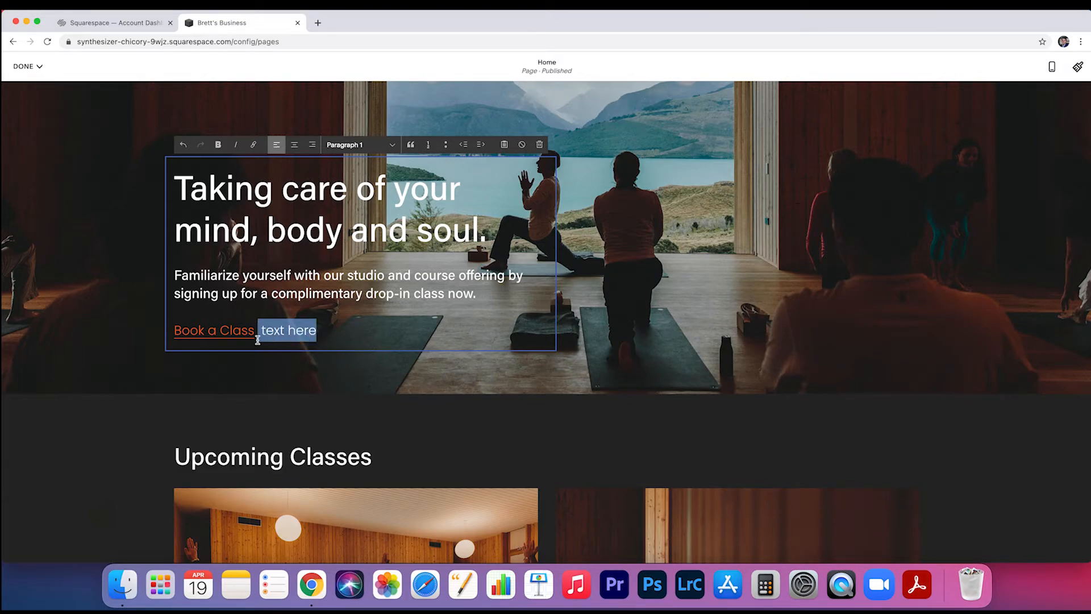
{"action": "left_click", "coordinate": [254, 147]}
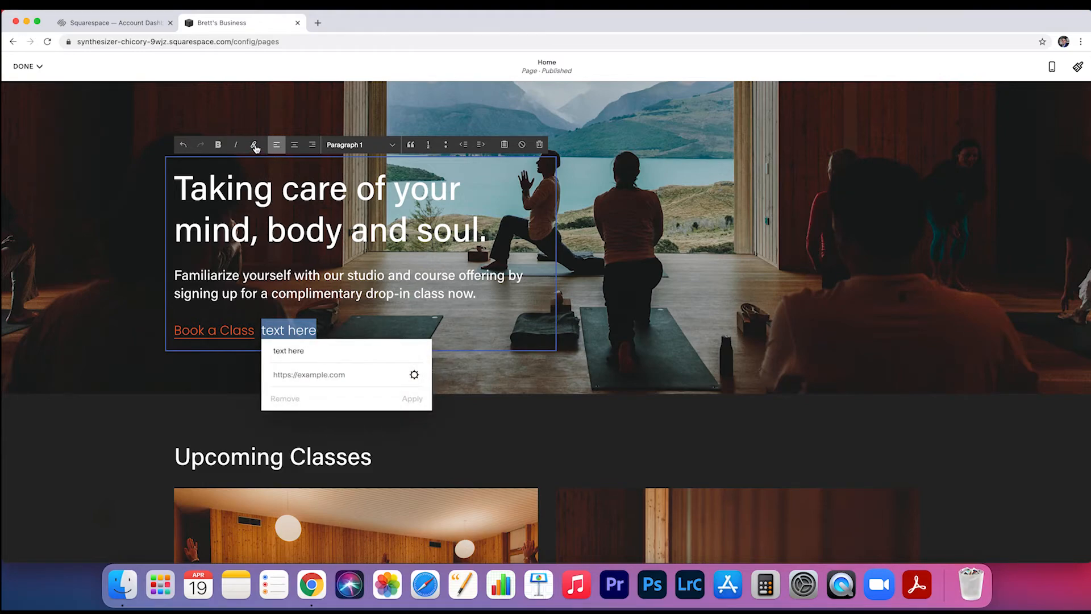
{"action": "left_click", "coordinate": [416, 377]}
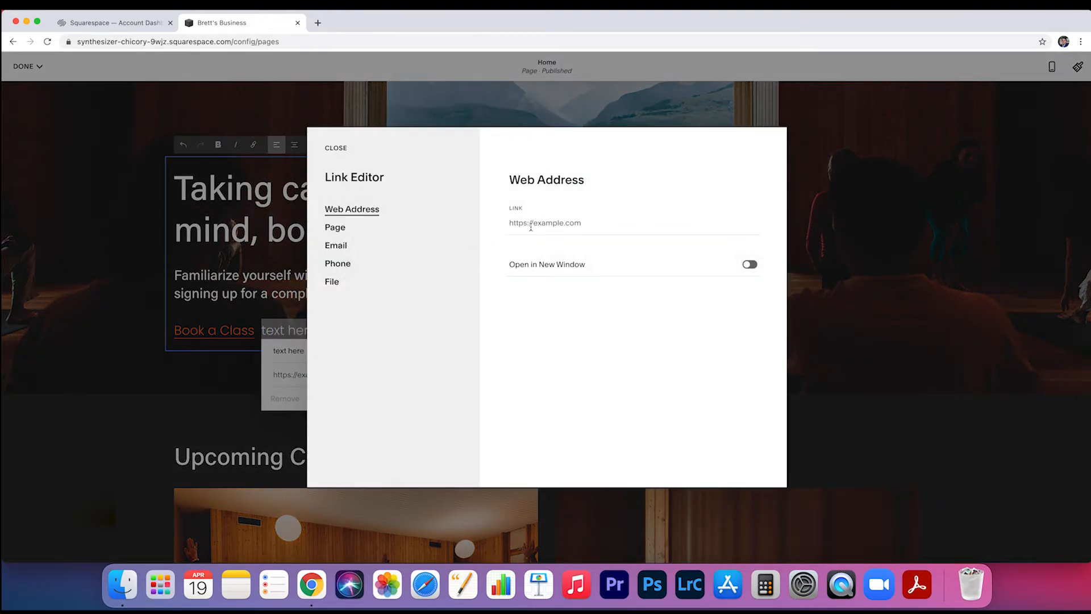
{"action": "left_click", "coordinate": [538, 226]}
{"action": "left_click", "coordinate": [343, 232]}
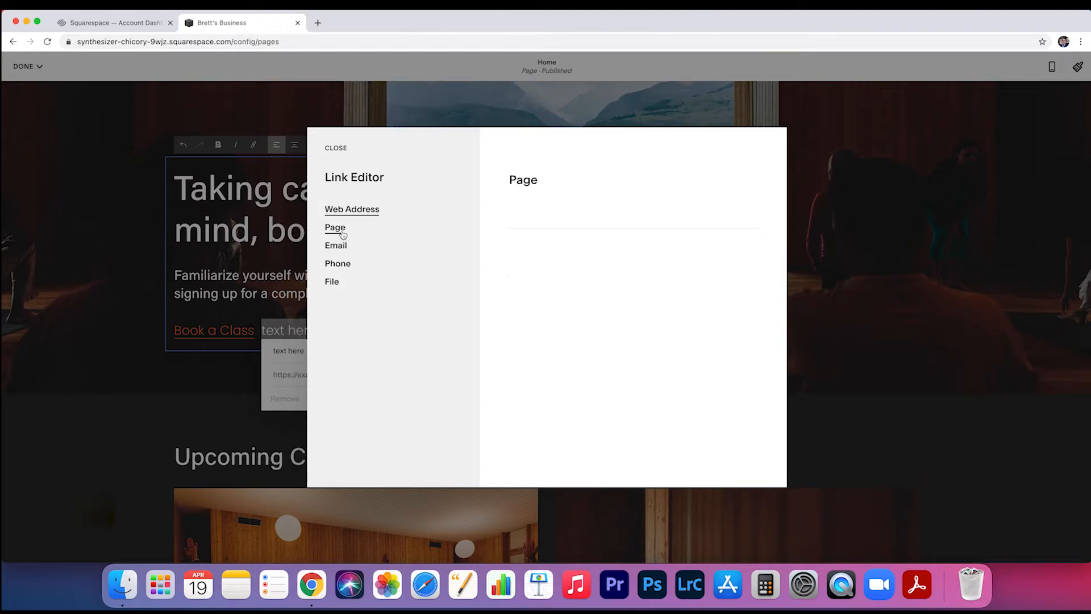
{"action": "left_click", "coordinate": [559, 245]}
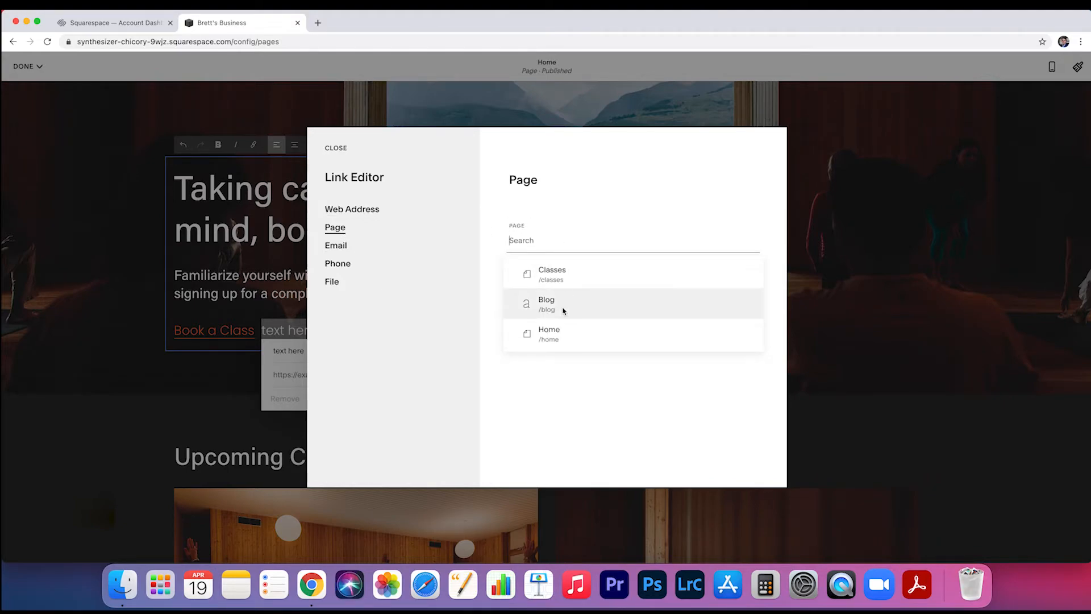
{"action": "left_click", "coordinate": [573, 277]}
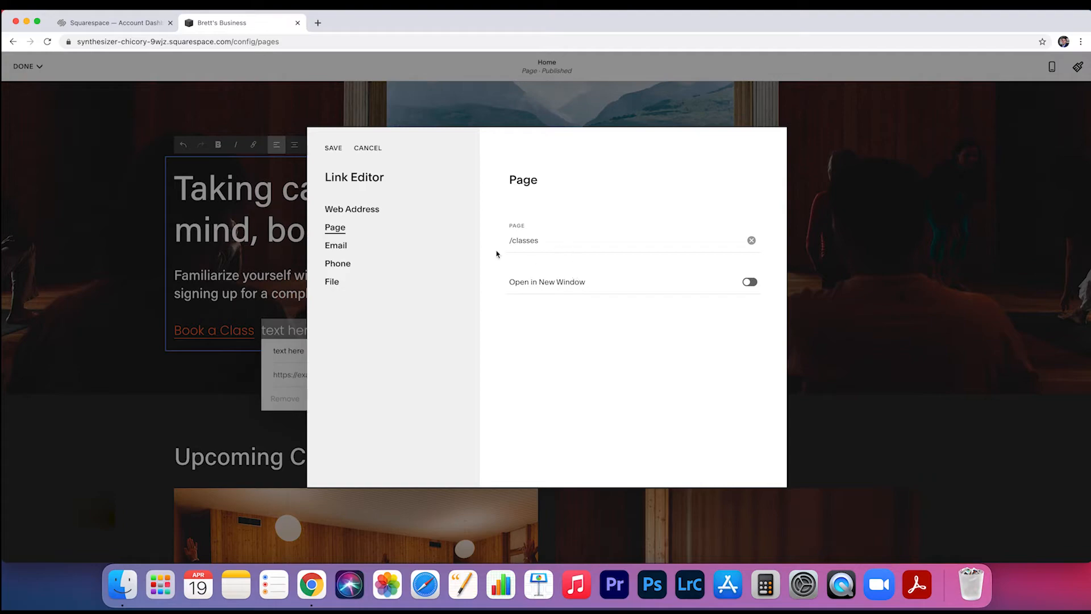
{"action": "left_click", "coordinate": [334, 149]}
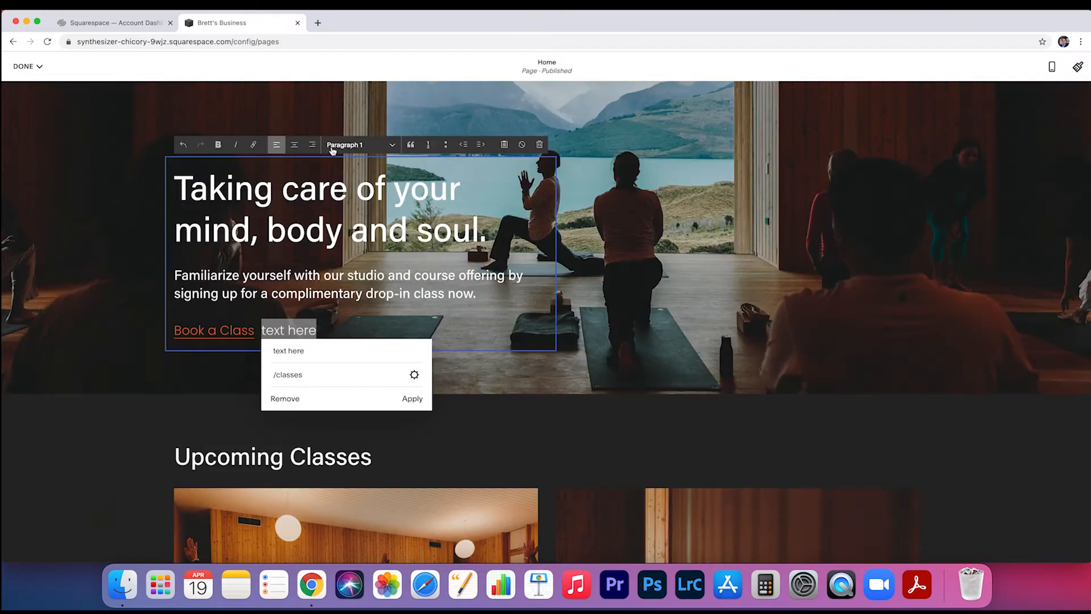
{"action": "left_click", "coordinate": [415, 400]}
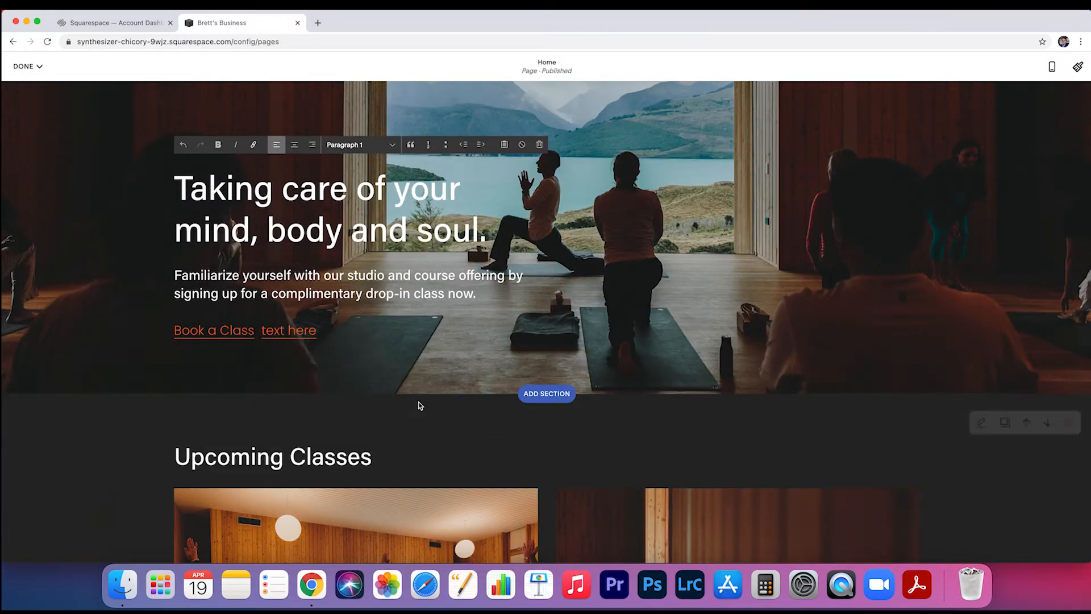
Delete the linked words "text here" from the hero text, keeping the "Book a Class" link
{"action": "left_click", "coordinate": [314, 331]}
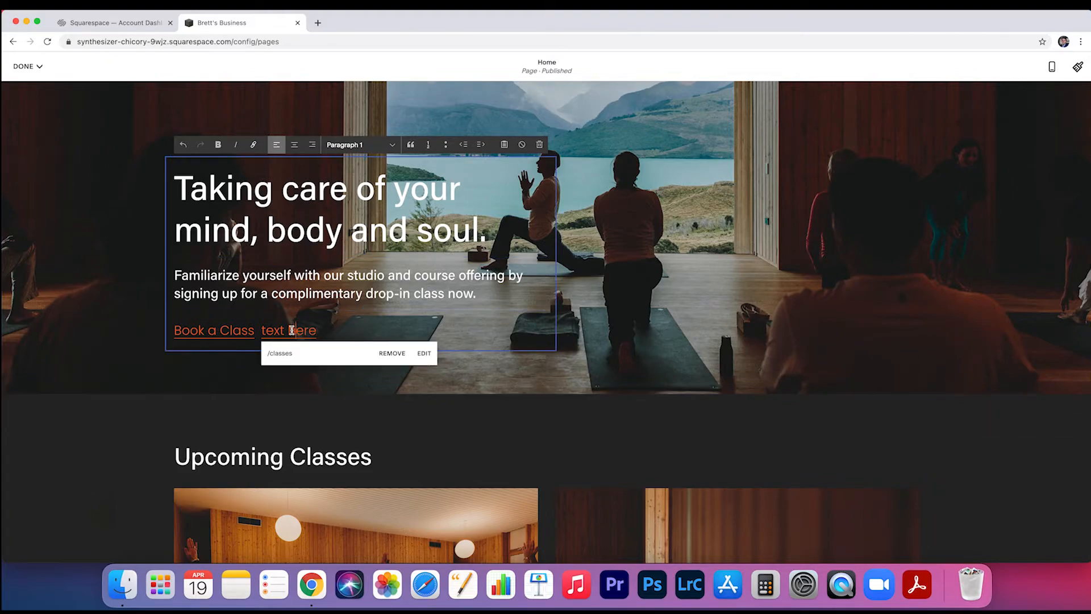
{"action": "left_click", "coordinate": [339, 335]}
{"action": "key", "text": "BackSpace"}
{"action": "key", "text": "BackSpace"}
{"action": "key", "text": "BackSpace"}
{"action": "key", "text": "BackSpace"}
{"action": "key", "text": "BackSpace"}
{"action": "key", "text": "BackSpace"}
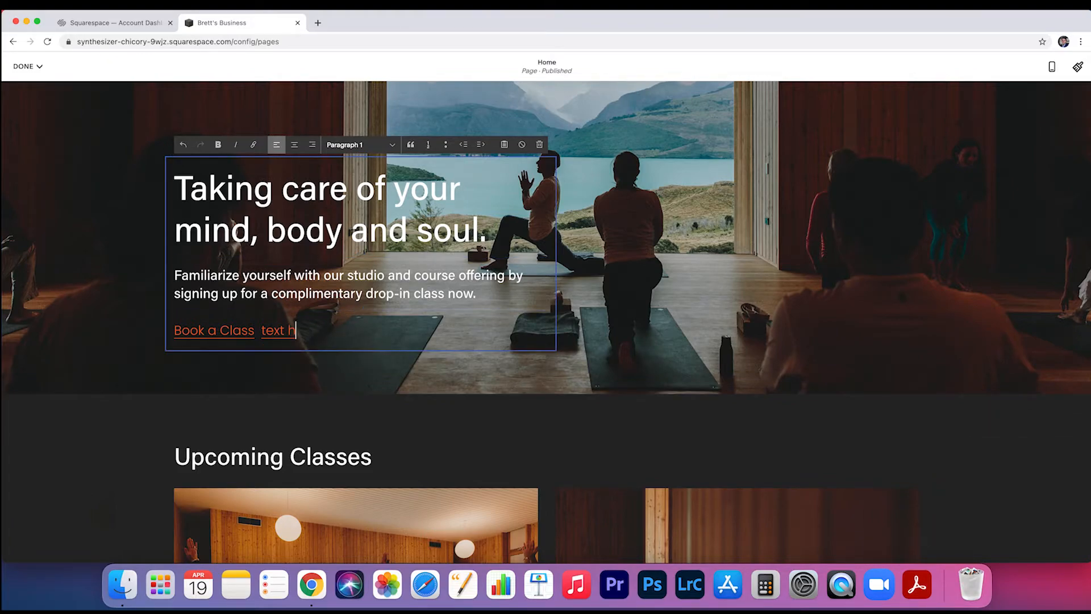
{"action": "key", "text": "BackSpace"}
{"action": "key", "text": "BackSpace"}
{"action": "key", "text": "BackSpace"}
{"action": "key", "text": "BackSpace"}
{"action": "left_click", "coordinate": [367, 419]}
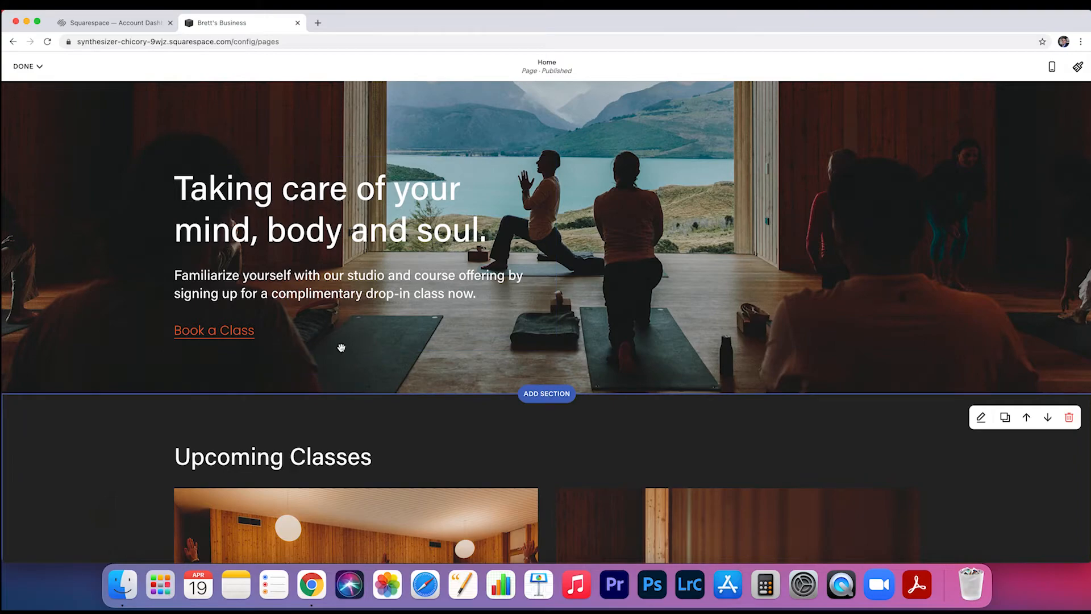
Insert a button block below the "Book a Class" text link in the hero section and align it left
{"action": "left_click", "coordinate": [296, 336]}
{"action": "left_click", "coordinate": [329, 399]}
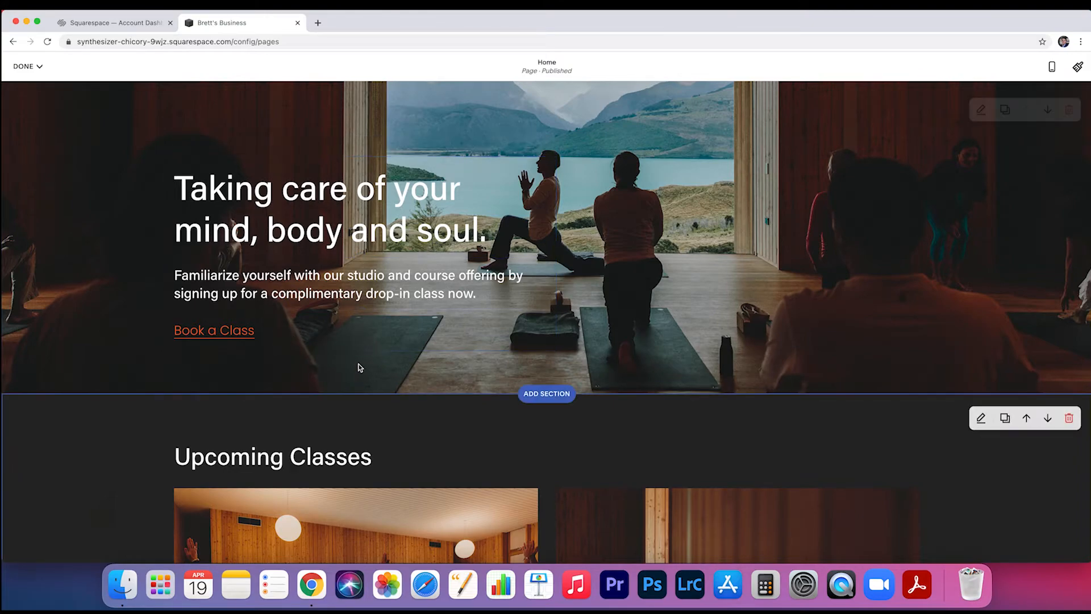
{"action": "left_click", "coordinate": [363, 352]}
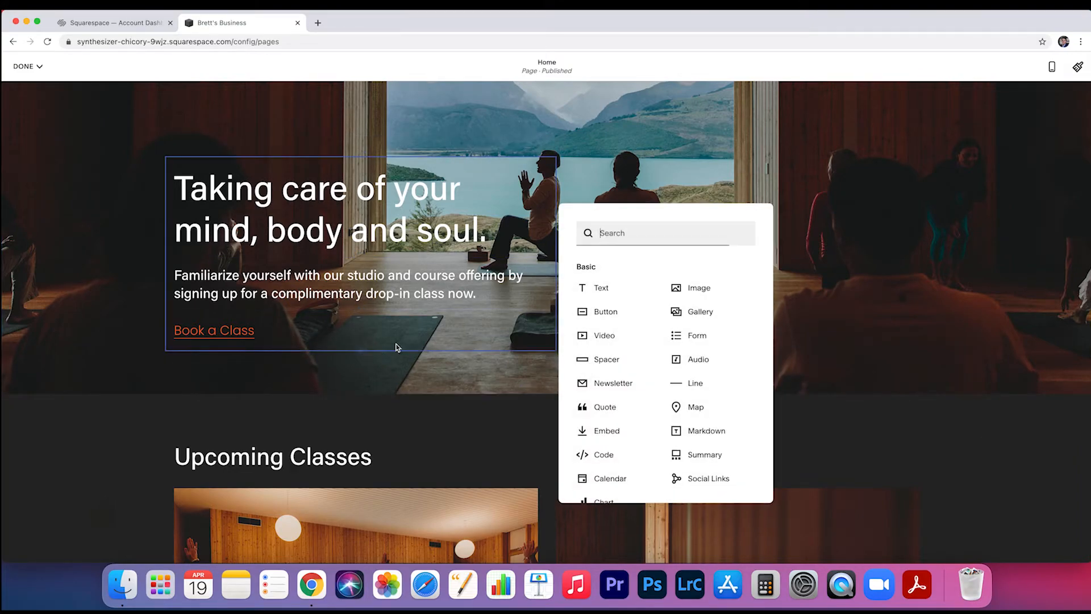
{"action": "left_click", "coordinate": [592, 315]}
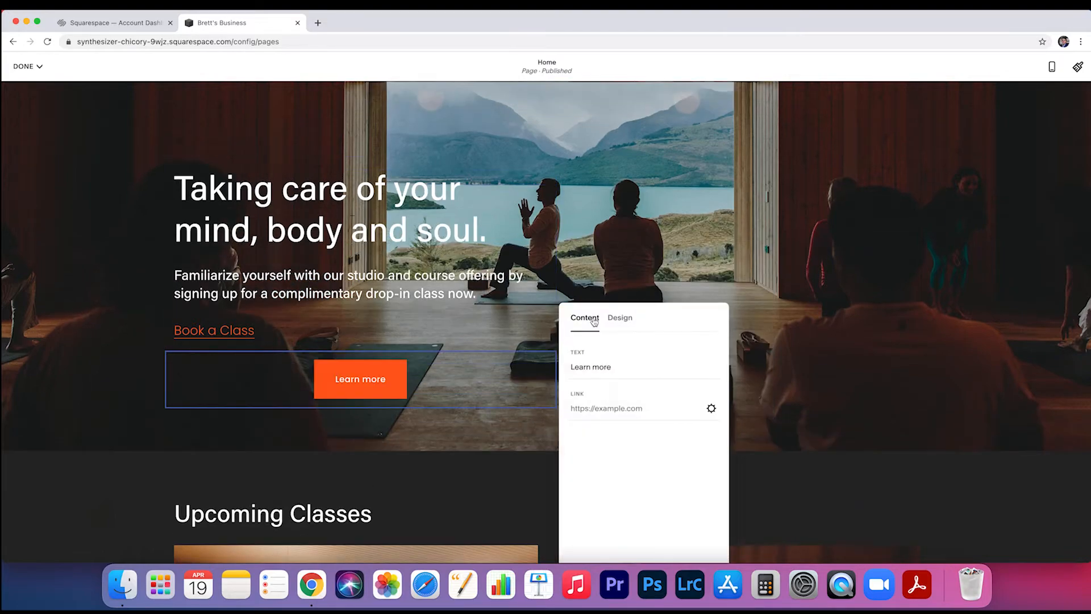
{"action": "left_click", "coordinate": [619, 317]}
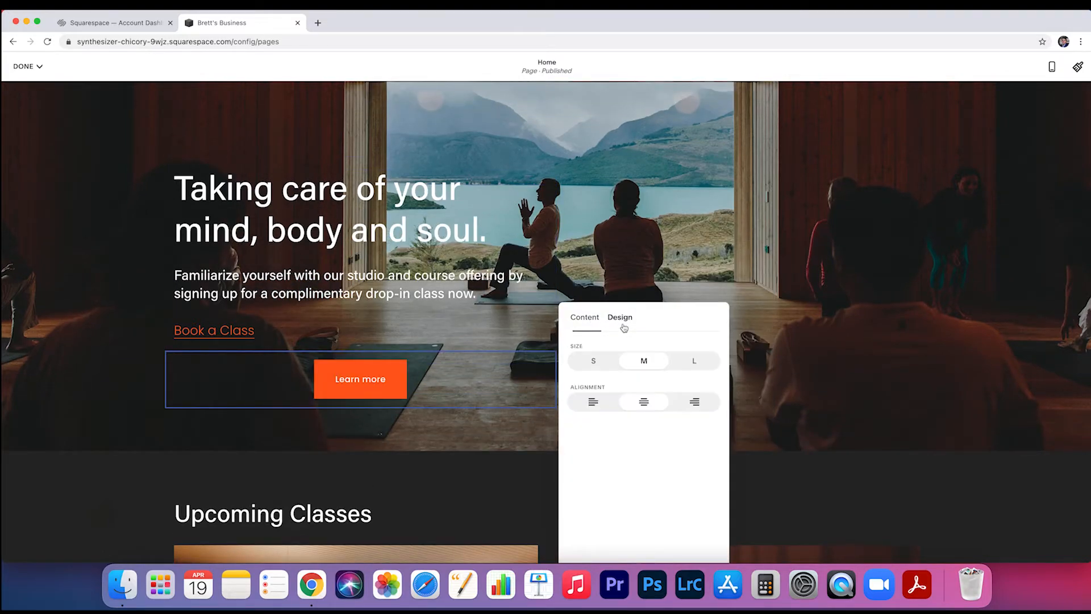
{"action": "left_click", "coordinate": [594, 402]}
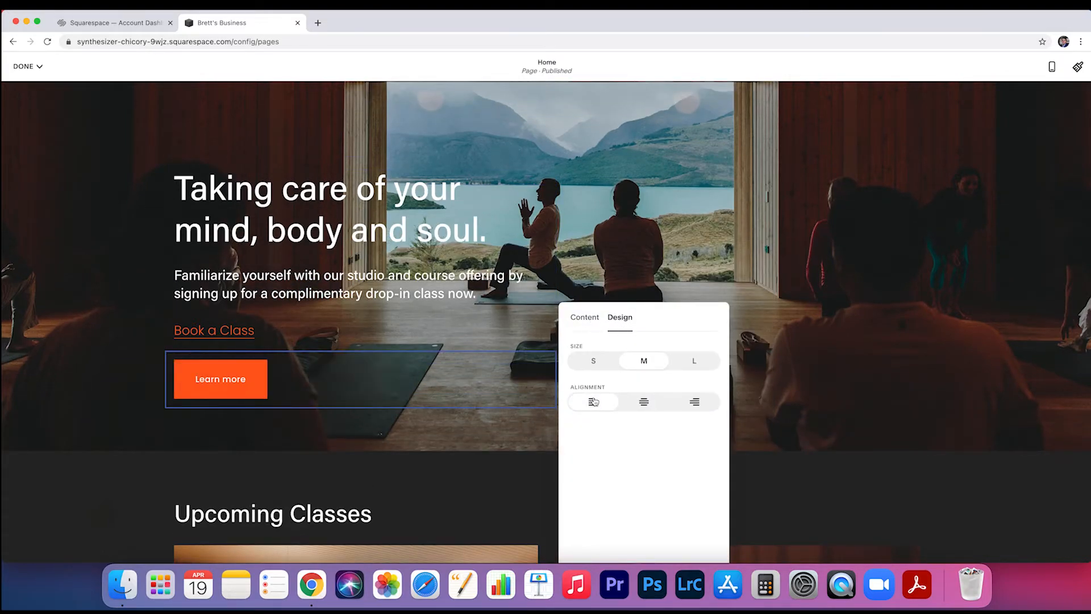
Change the new button's text to "Book a class" and close its settings
{"action": "left_click", "coordinate": [585, 317]}
{"action": "left_click_drag", "start_coordinate": [604, 366], "coordinate": [546, 364]}
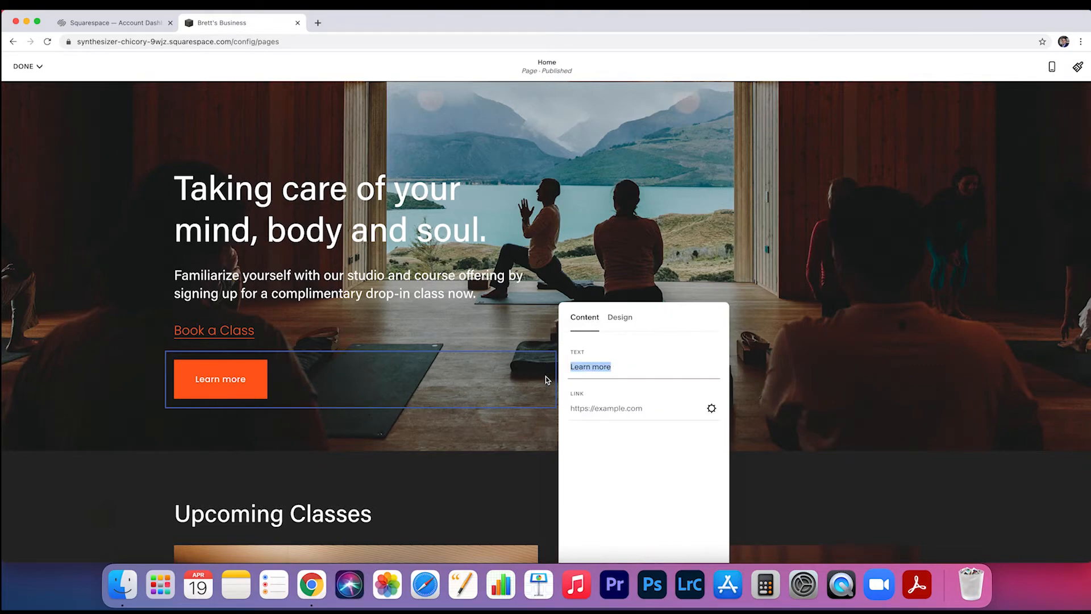
{"action": "type", "text": "boo"}
{"action": "key", "text": "BackSpace"}
{"action": "key", "text": "BackSpace"}
{"action": "key", "text": "BackSpace"}
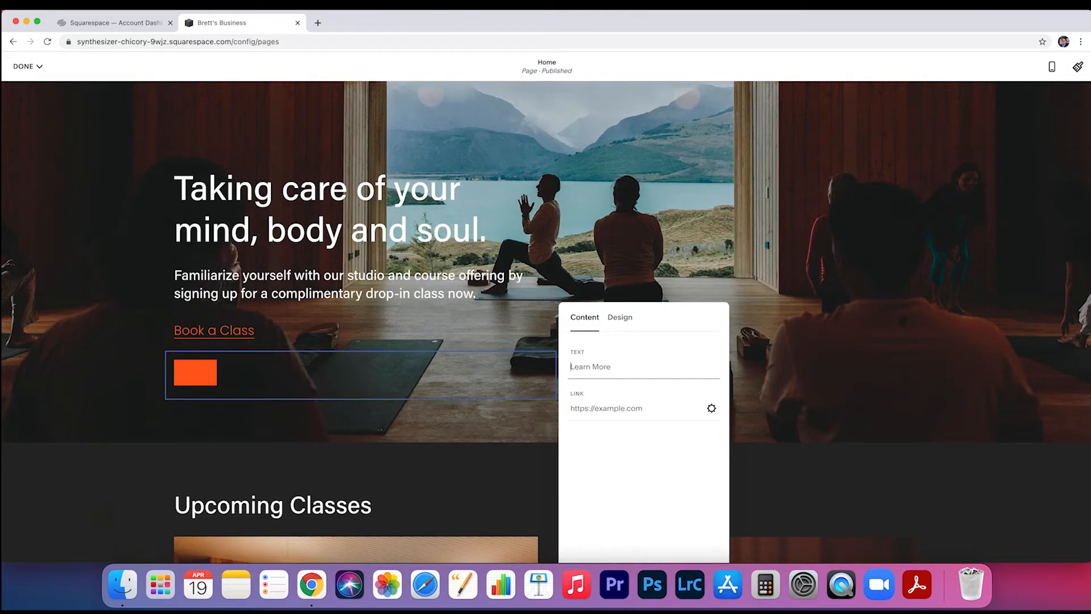
{"action": "type", "text": "Book a class"}
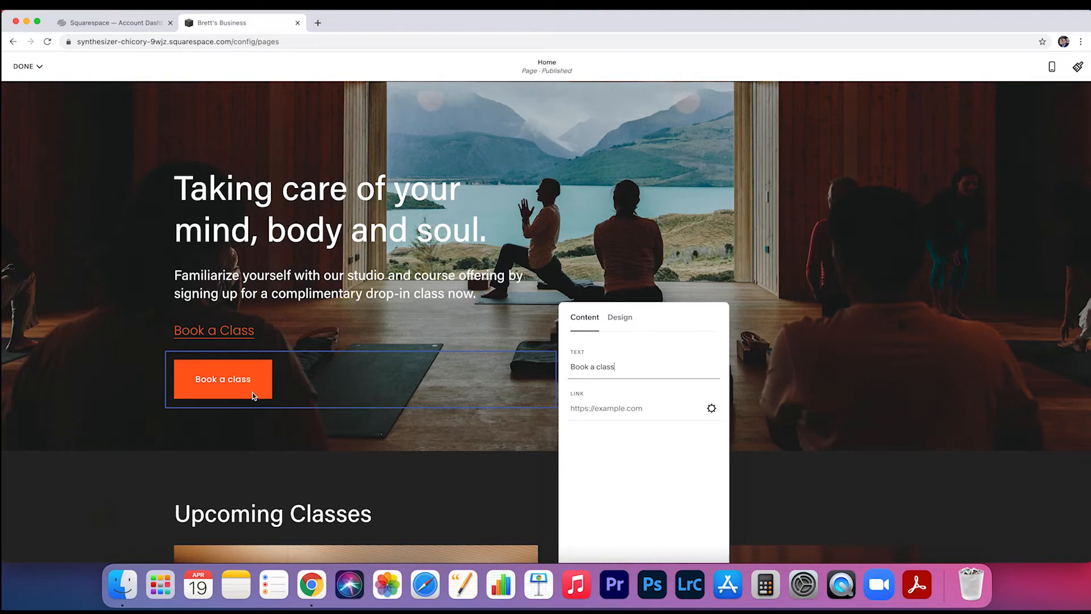
{"action": "left_click", "coordinate": [317, 436]}
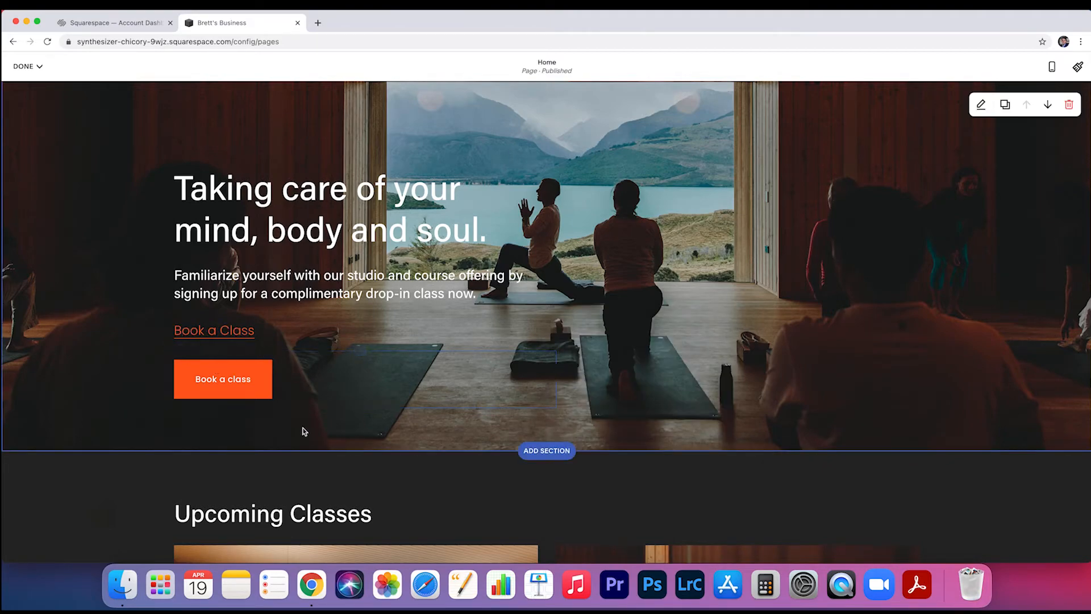
Look over the home page's sections down to the newsletter sign-up and footer, and return to the hero section
{"action": "left_click", "coordinate": [279, 381]}
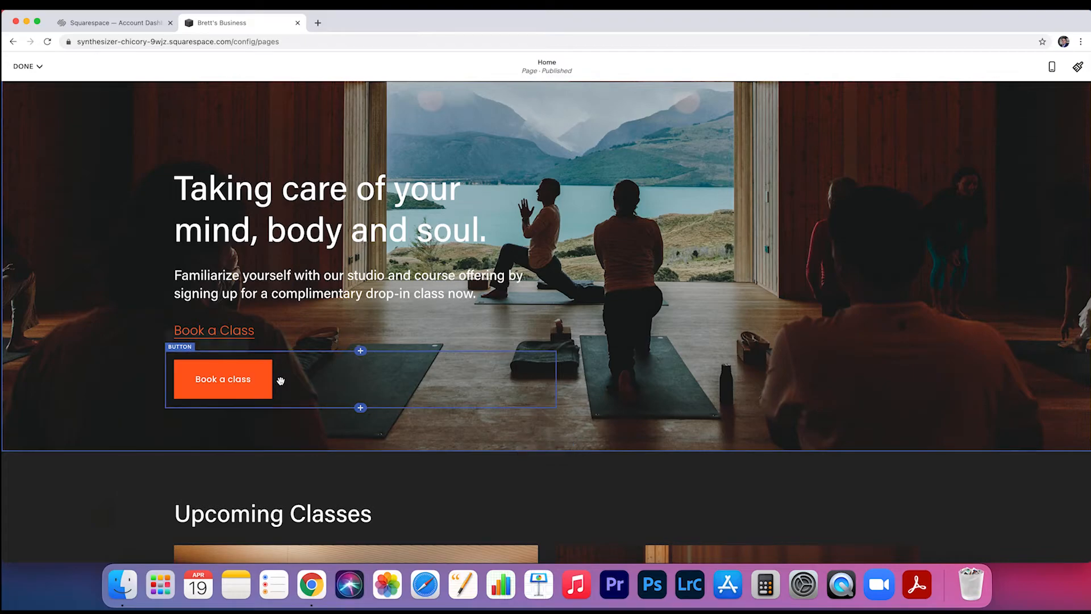
{"action": "scroll", "coordinate": [278, 380], "scroll_direction": "down", "scroll_amount": 3}
{"action": "scroll", "coordinate": [278, 380], "scroll_direction": "up", "scroll_amount": 4}
{"action": "scroll", "coordinate": [278, 381], "scroll_direction": "down", "scroll_amount": 9}
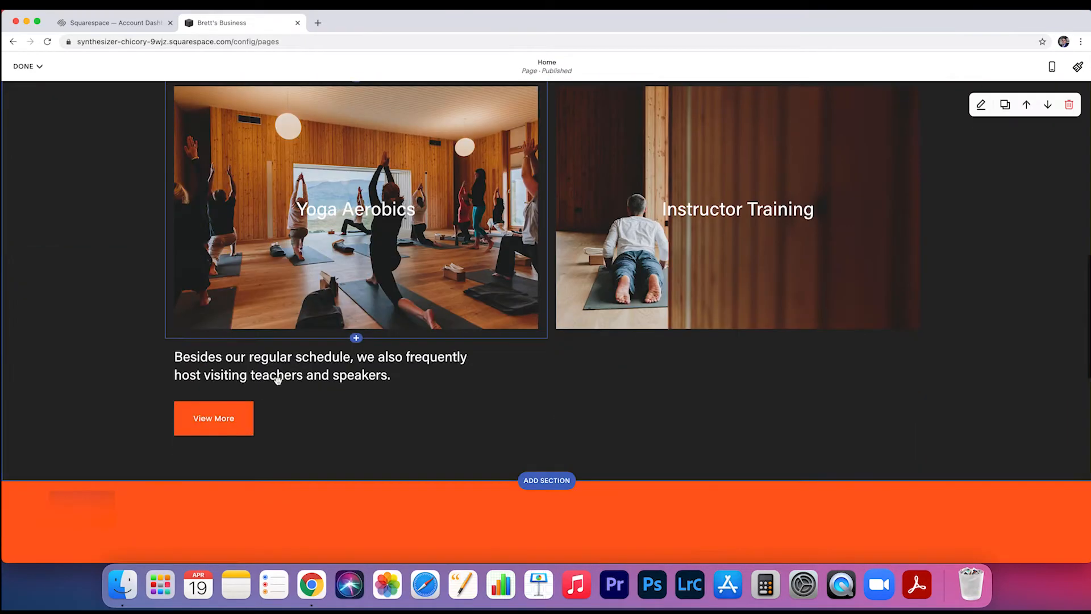
{"action": "scroll", "coordinate": [278, 381], "scroll_direction": "down", "scroll_amount": 12}
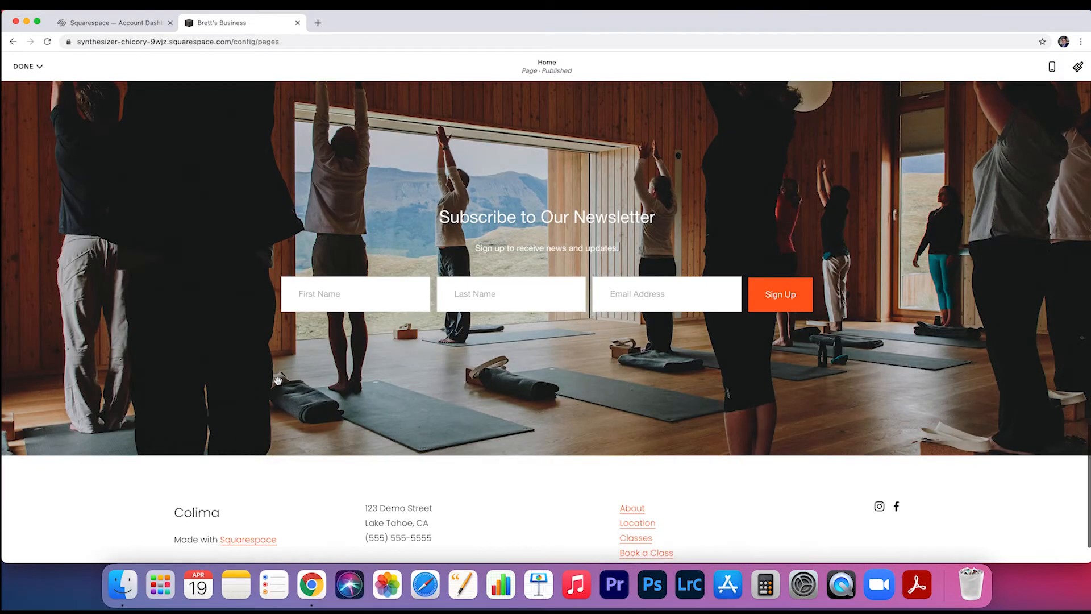
{"action": "scroll", "coordinate": [278, 381], "scroll_direction": "up", "scroll_amount": 14}
{"action": "scroll", "coordinate": [278, 381], "scroll_direction": "up", "scroll_amount": 6}
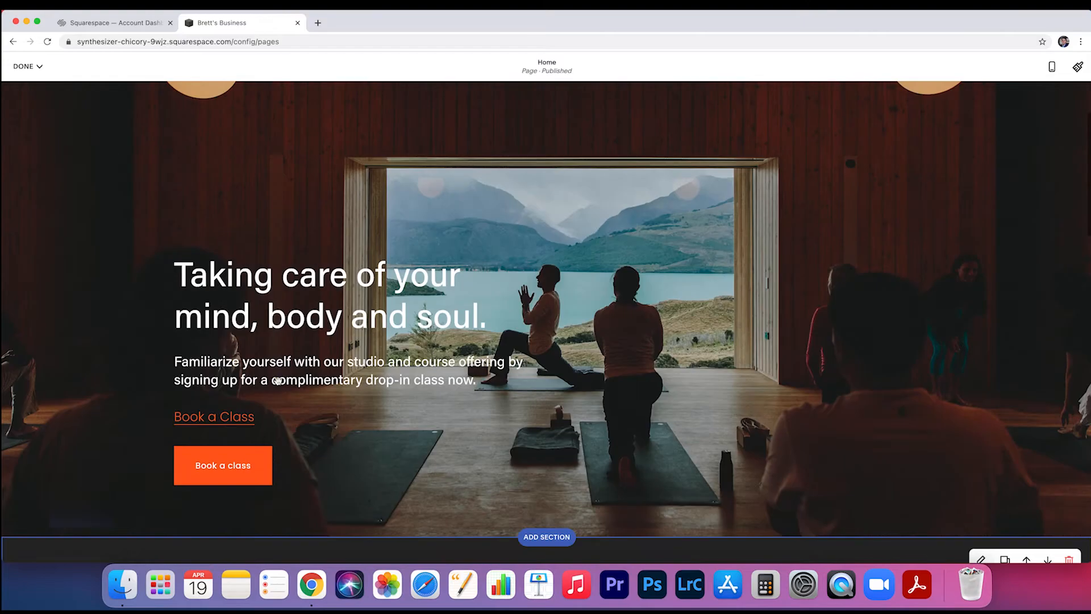
Remove the "Book a class" button block from the hero section
{"action": "left_click", "coordinate": [240, 454]}
{"action": "left_click", "coordinate": [236, 421]}
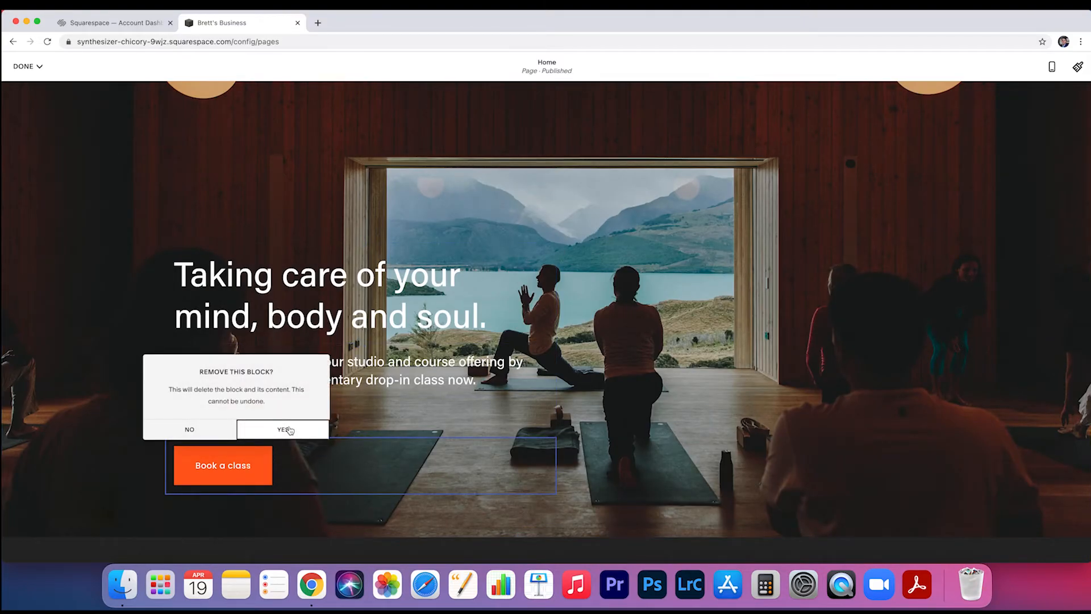
{"action": "left_click", "coordinate": [282, 429]}
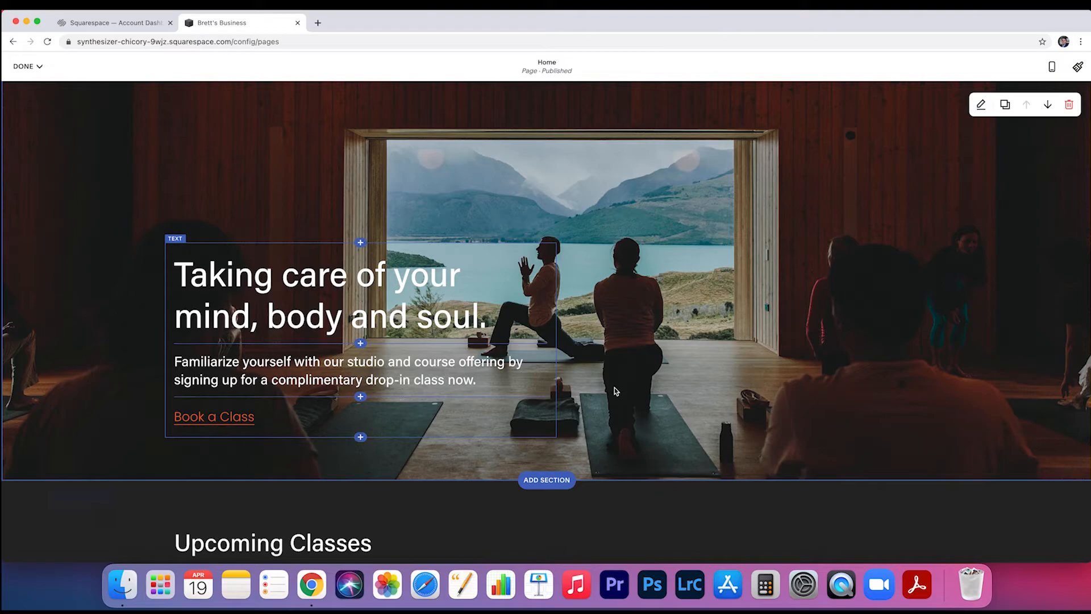
{"action": "scroll", "coordinate": [691, 368], "scroll_direction": "down", "scroll_amount": 5}
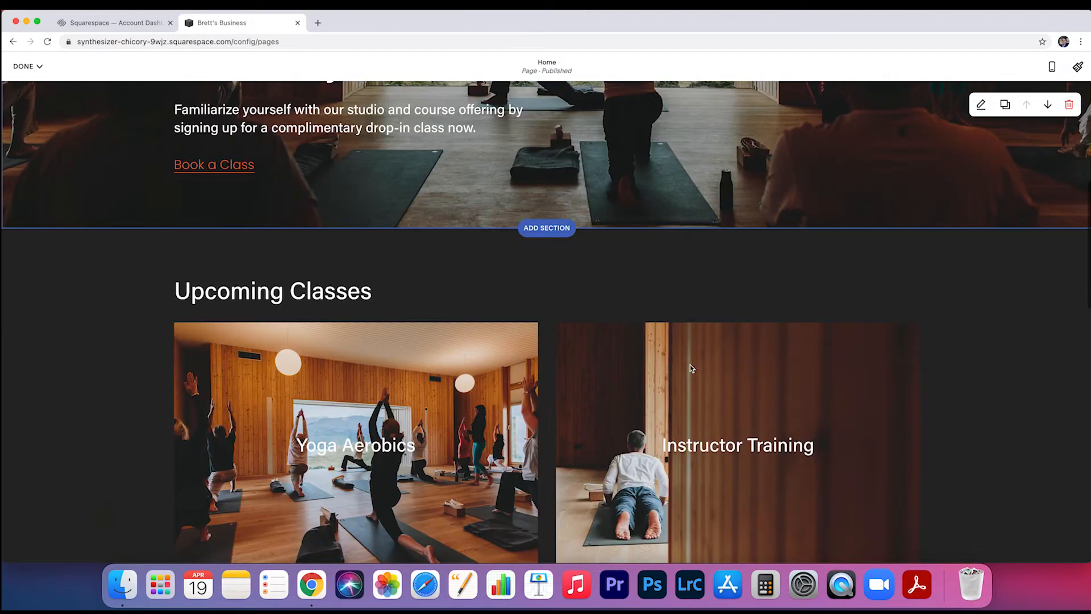
{"action": "scroll", "coordinate": [690, 368], "scroll_direction": "down", "scroll_amount": 4}
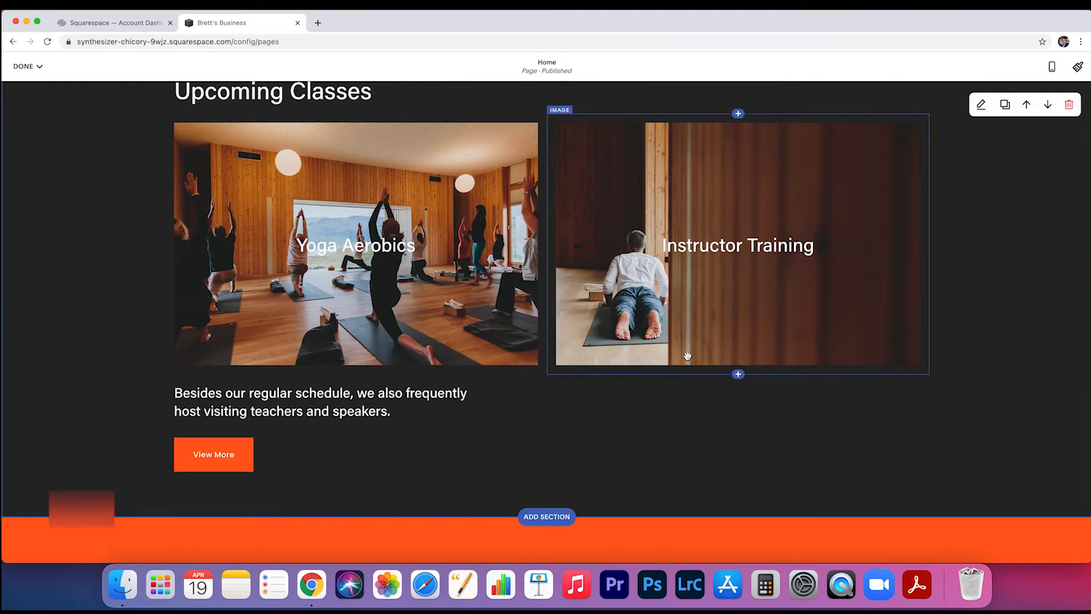
{"action": "scroll", "coordinate": [560, 388], "scroll_direction": "up", "scroll_amount": 6}
{"action": "scroll", "coordinate": [561, 375], "scroll_direction": "down", "scroll_amount": 3}
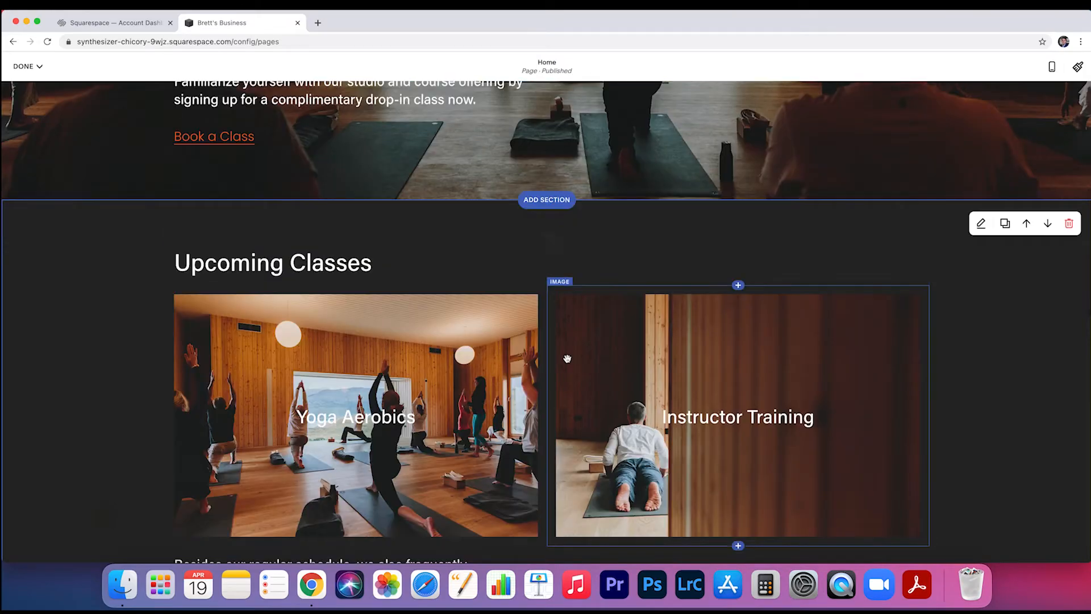
{"action": "scroll", "coordinate": [567, 358], "scroll_direction": "up", "scroll_amount": 5}
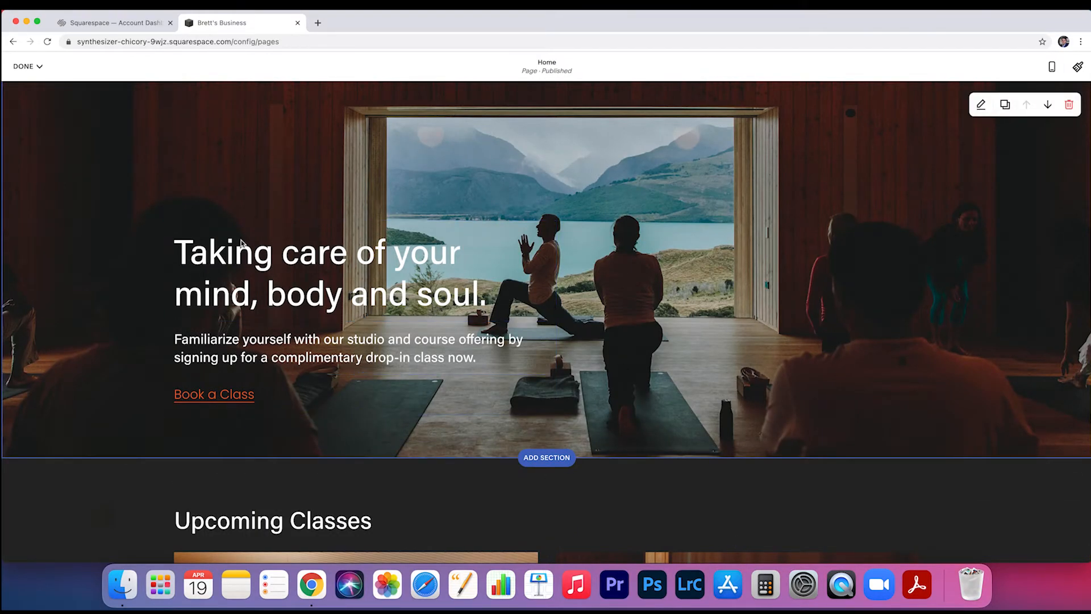
Open the section library for the spot between the hero and Upcoming Classes sections and view the Contact layouts
{"action": "scroll", "coordinate": [532, 348], "scroll_direction": "down", "scroll_amount": 5}
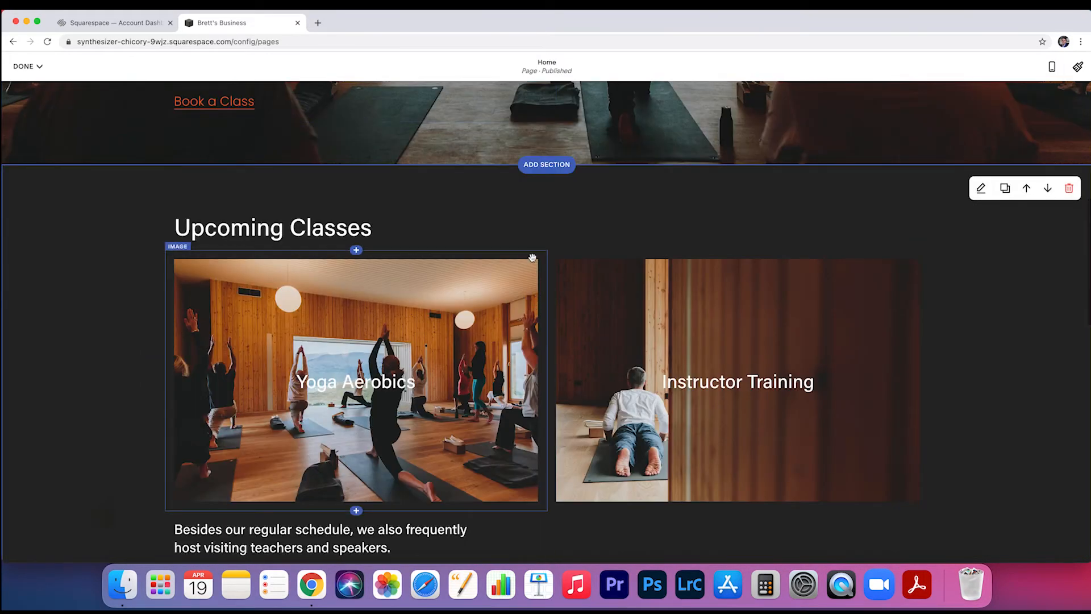
{"action": "scroll", "coordinate": [532, 258], "scroll_direction": "up", "scroll_amount": 2}
{"action": "left_click", "coordinate": [555, 237]}
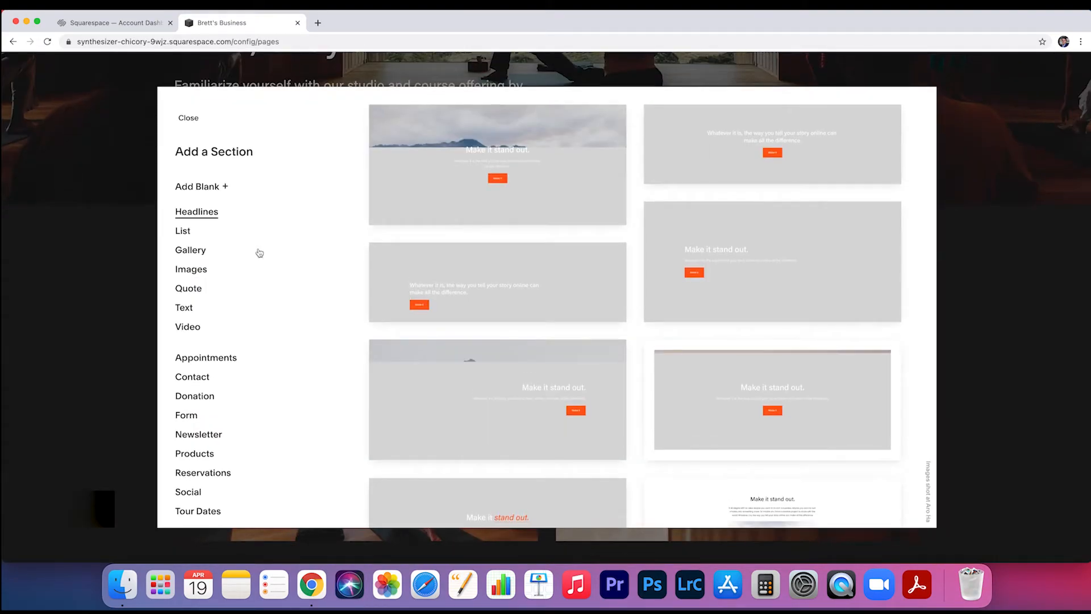
{"action": "scroll", "coordinate": [196, 287], "scroll_direction": "down", "scroll_amount": 4}
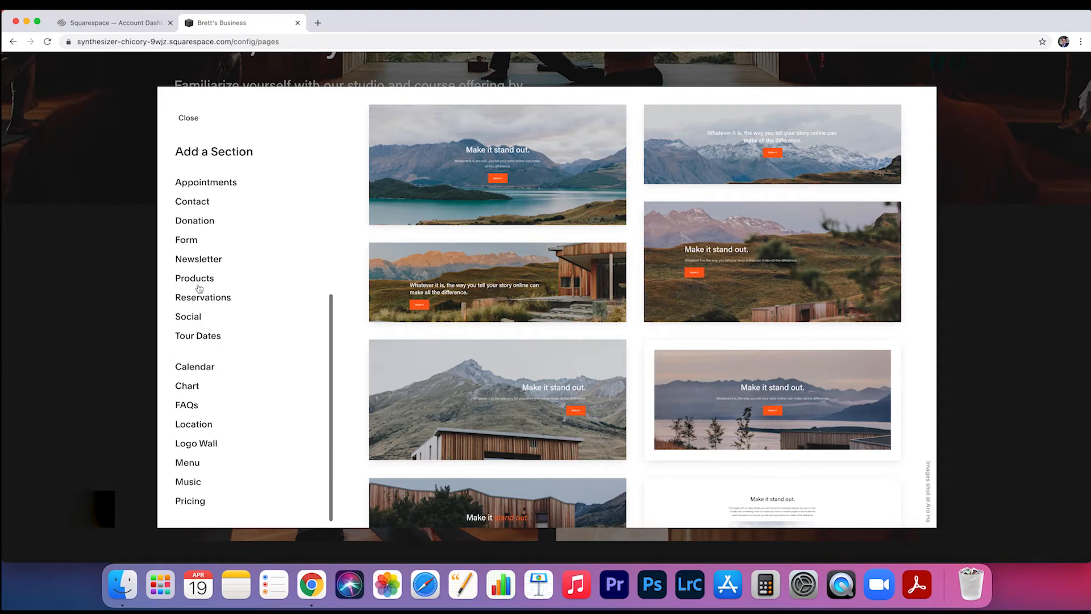
{"action": "scroll", "coordinate": [200, 289], "scroll_direction": "up", "scroll_amount": 5}
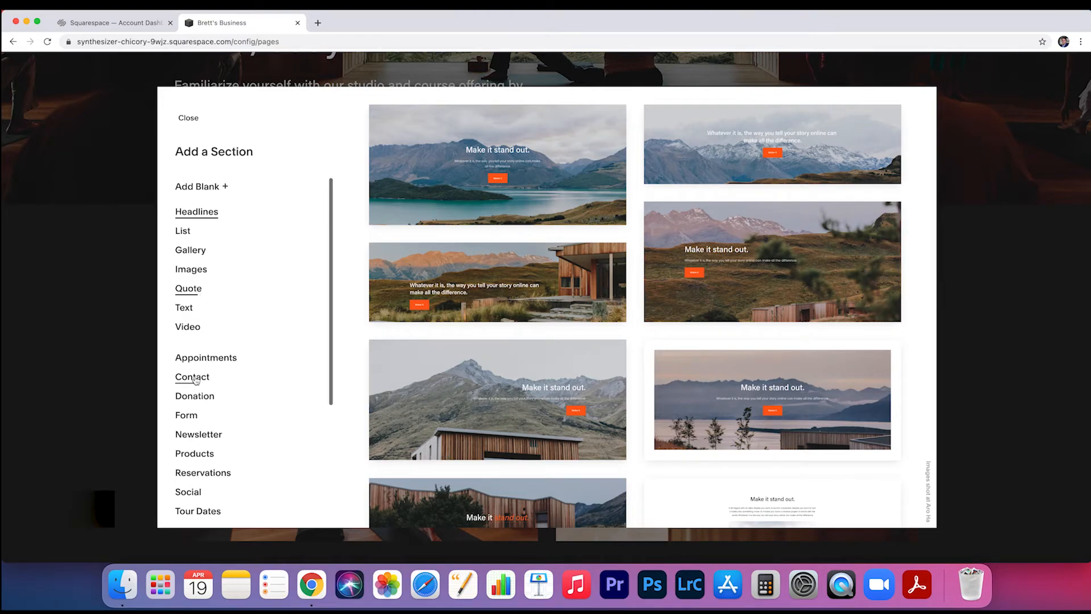
{"action": "left_click", "coordinate": [195, 379]}
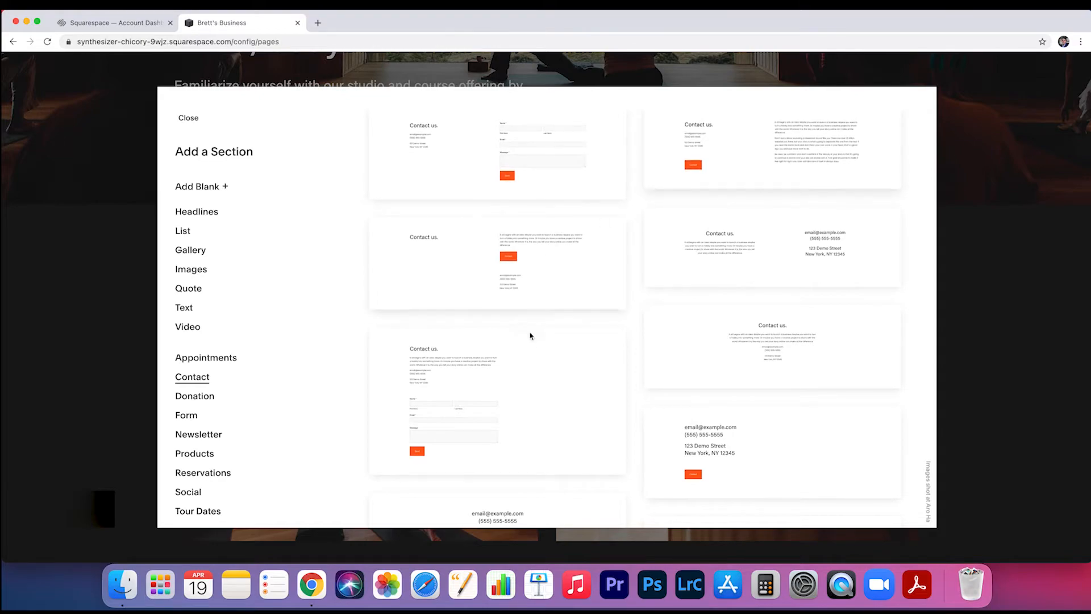
Browse the Headlines and List section layouts in the section library
{"action": "left_click", "coordinate": [206, 215]}
{"action": "scroll", "coordinate": [499, 176], "scroll_direction": "down", "scroll_amount": 5}
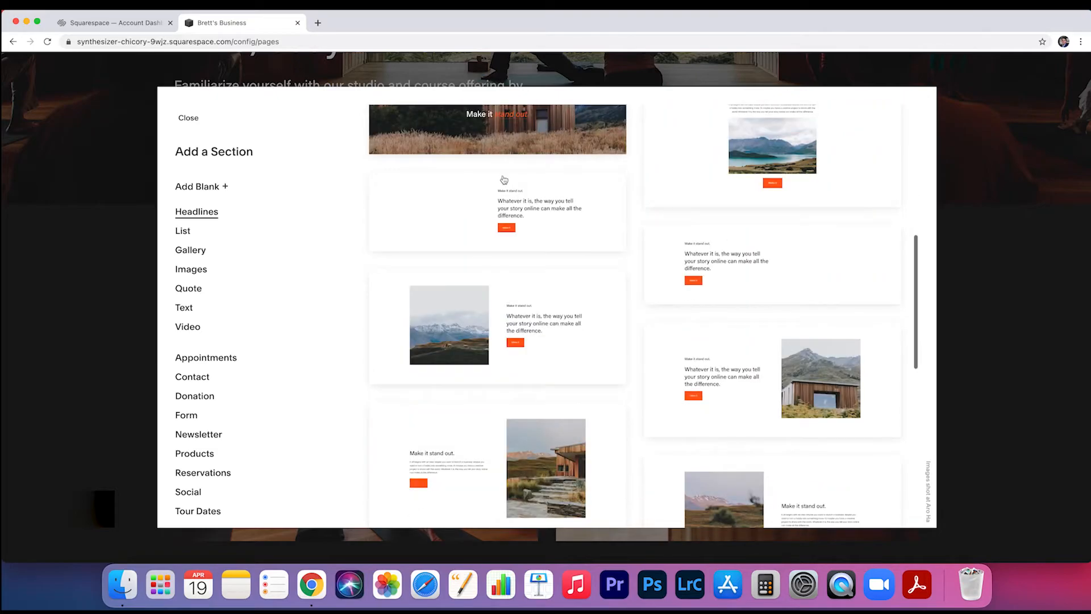
{"action": "scroll", "coordinate": [503, 180], "scroll_direction": "up", "scroll_amount": 5}
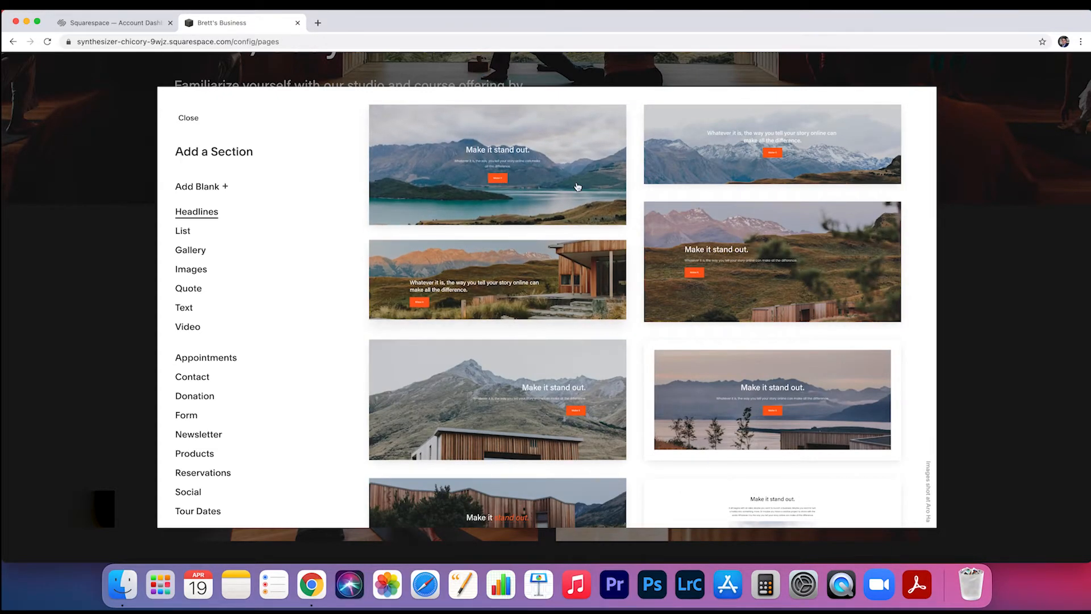
{"action": "left_click", "coordinate": [191, 237]}
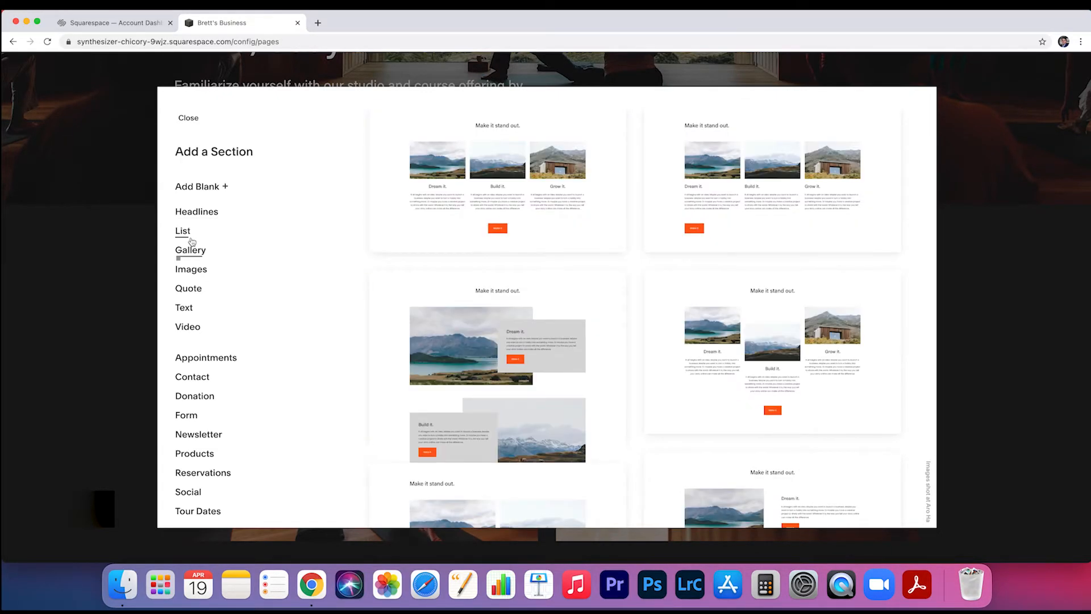
{"action": "scroll", "coordinate": [515, 179], "scroll_direction": "down", "scroll_amount": 5}
{"action": "scroll", "coordinate": [518, 180], "scroll_direction": "down", "scroll_amount": 5}
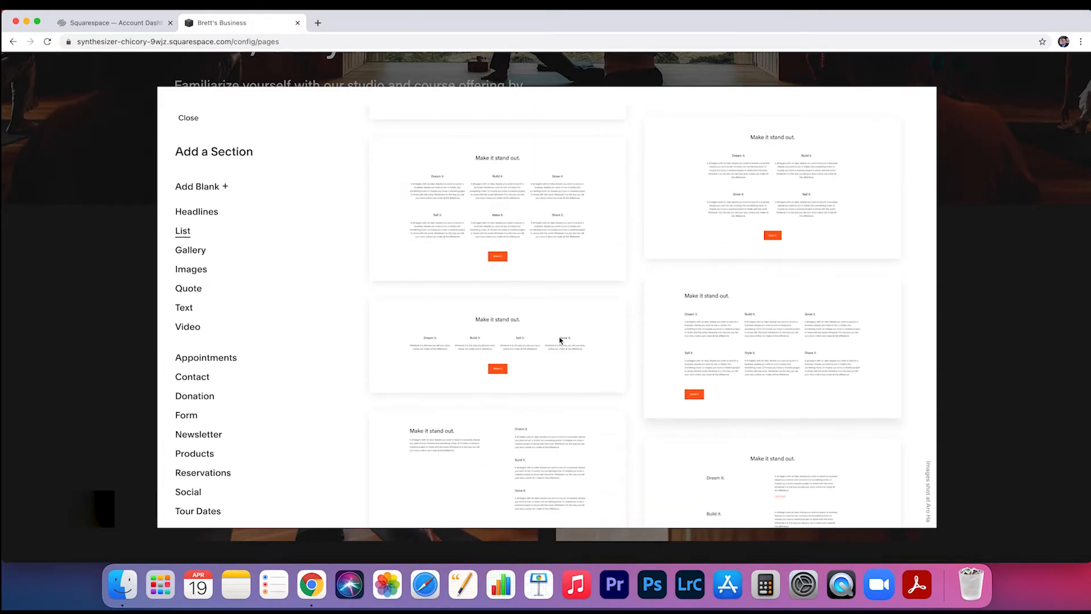
{"action": "scroll", "coordinate": [531, 370], "scroll_direction": "down", "scroll_amount": 5}
{"action": "scroll", "coordinate": [532, 367], "scroll_direction": "up", "scroll_amount": 15}
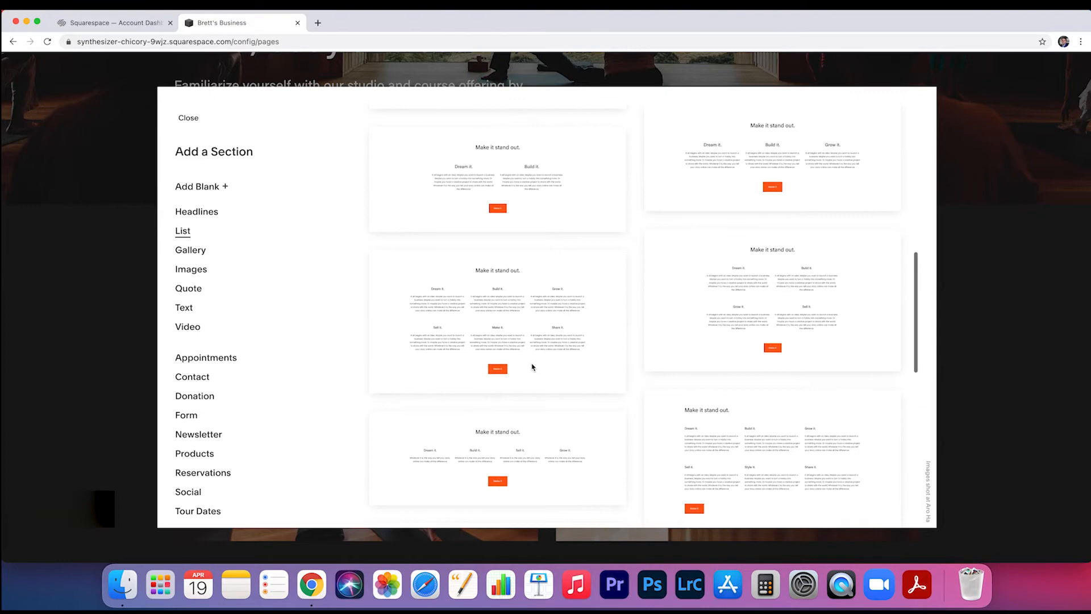
Compare the Gallery and Images section layouts in the section library
{"action": "left_click", "coordinate": [197, 255]}
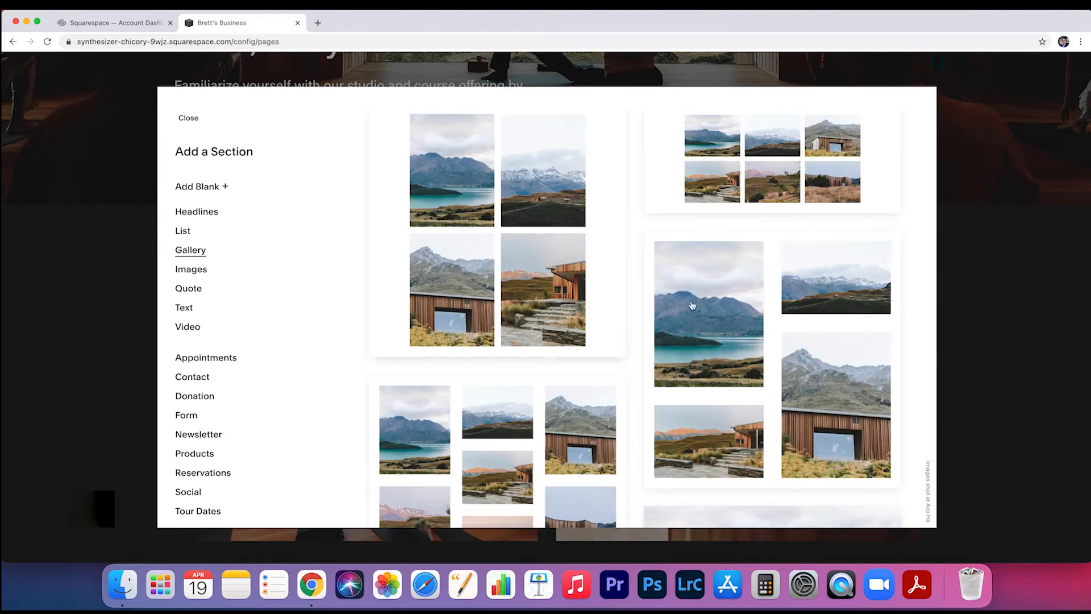
{"action": "scroll", "coordinate": [750, 312], "scroll_direction": "down", "scroll_amount": 8}
{"action": "scroll", "coordinate": [732, 313], "scroll_direction": "up", "scroll_amount": 8}
{"action": "left_click", "coordinate": [191, 269]}
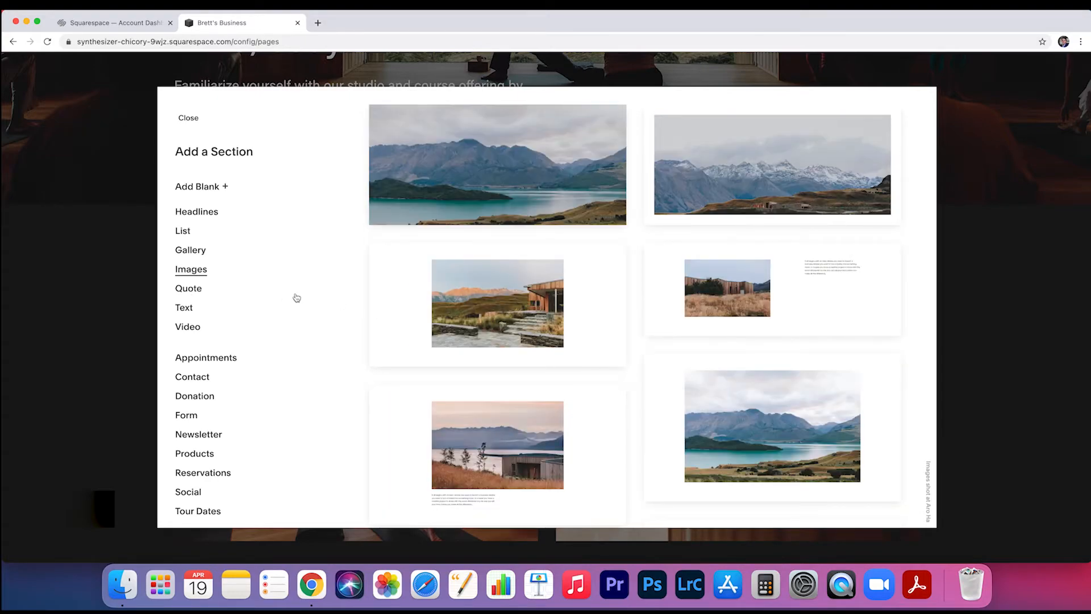
{"action": "scroll", "coordinate": [531, 307], "scroll_direction": "down", "scroll_amount": 10}
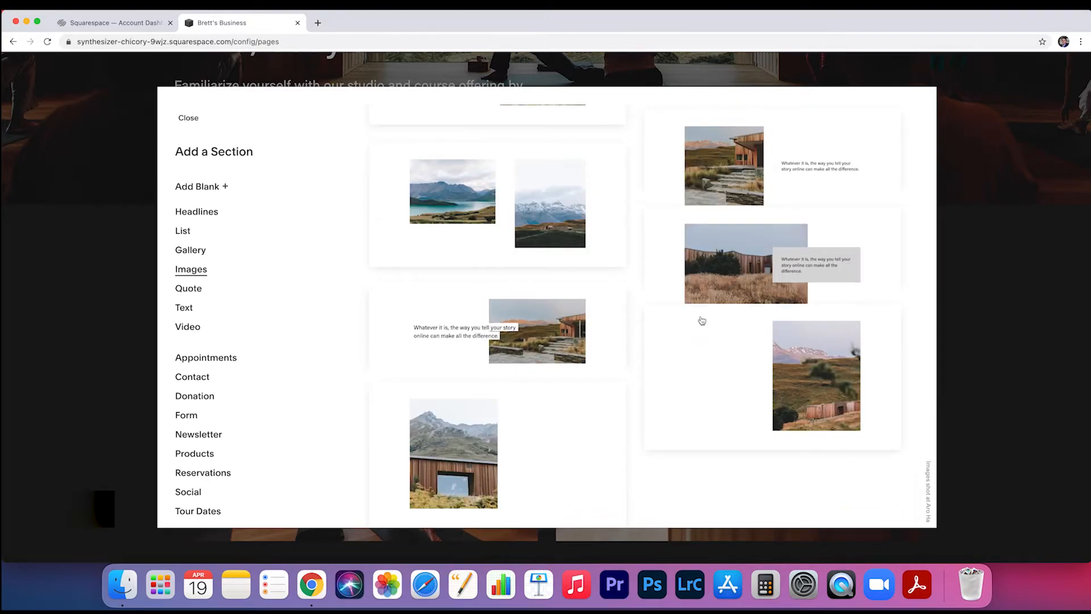
{"action": "left_click", "coordinate": [211, 252]}
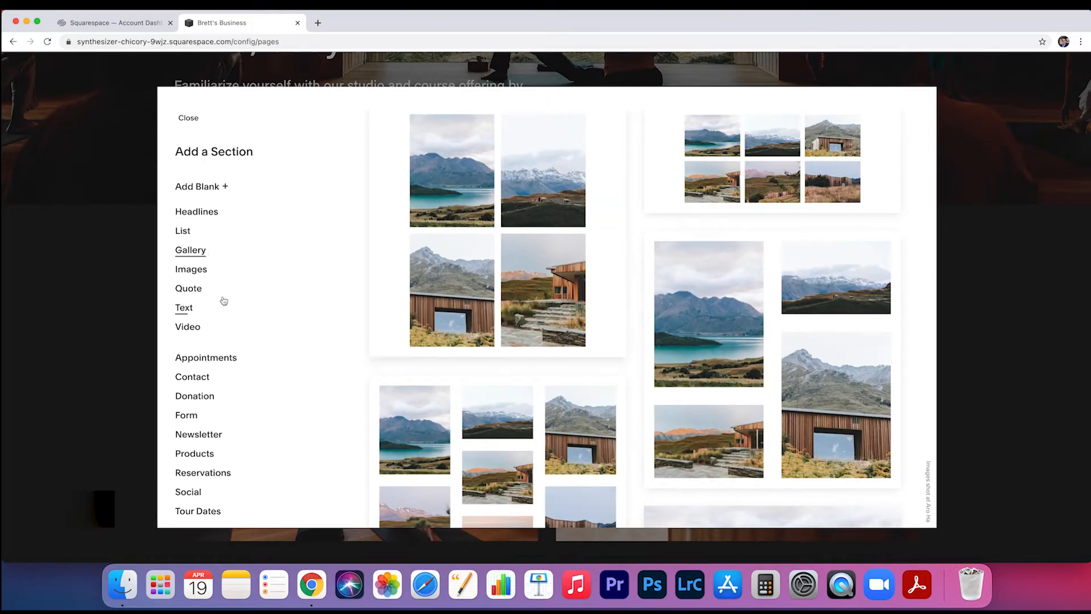
Look through the Quote and Text section layouts
{"action": "left_click", "coordinate": [200, 291]}
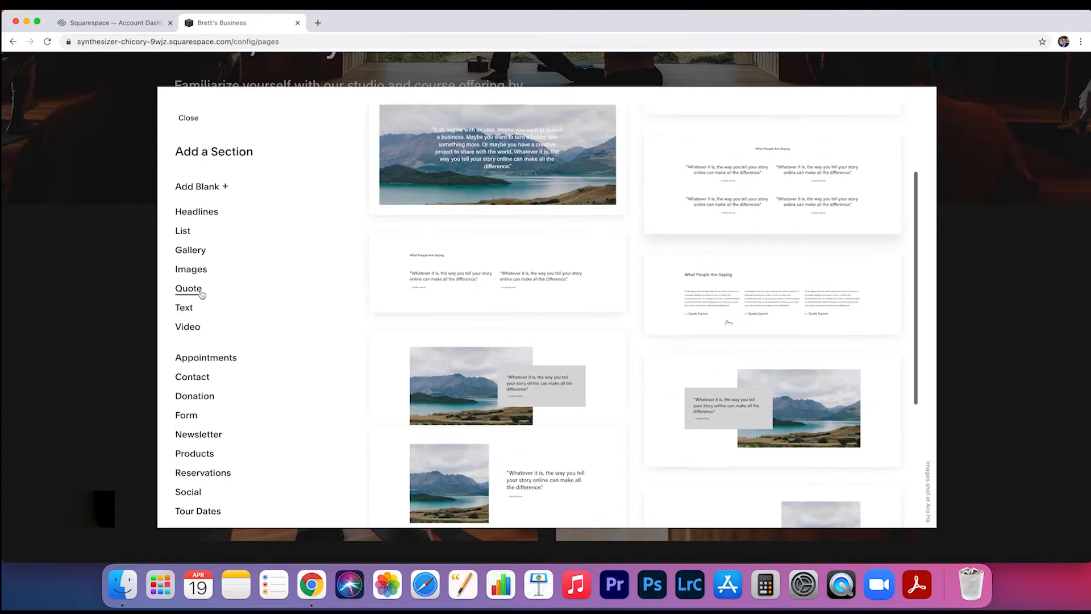
{"action": "scroll", "coordinate": [729, 324], "scroll_direction": "down", "scroll_amount": 4}
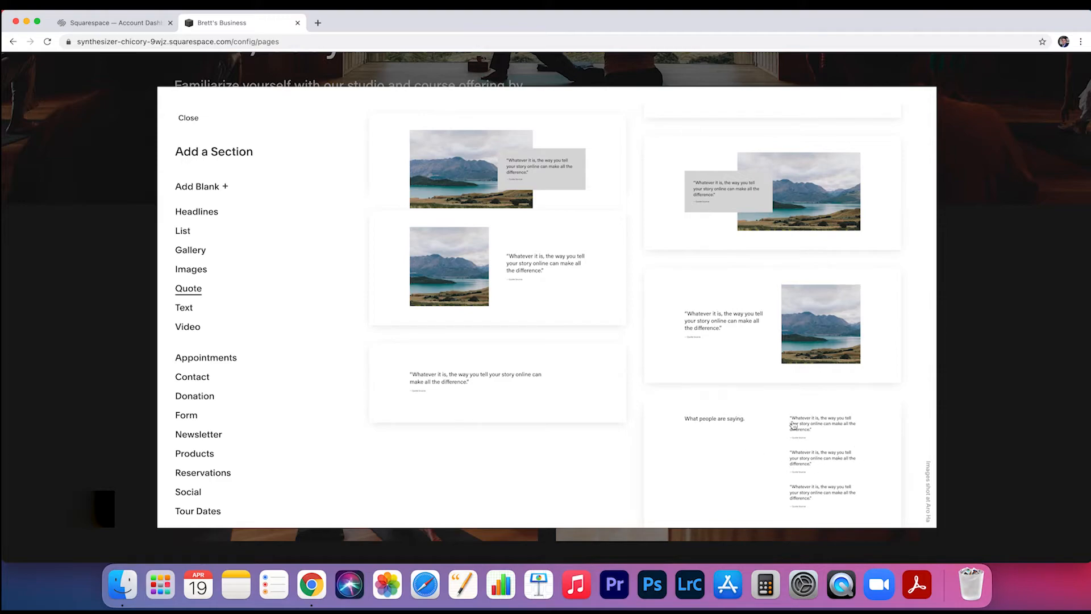
{"action": "scroll", "coordinate": [769, 445], "scroll_direction": "up", "scroll_amount": 5}
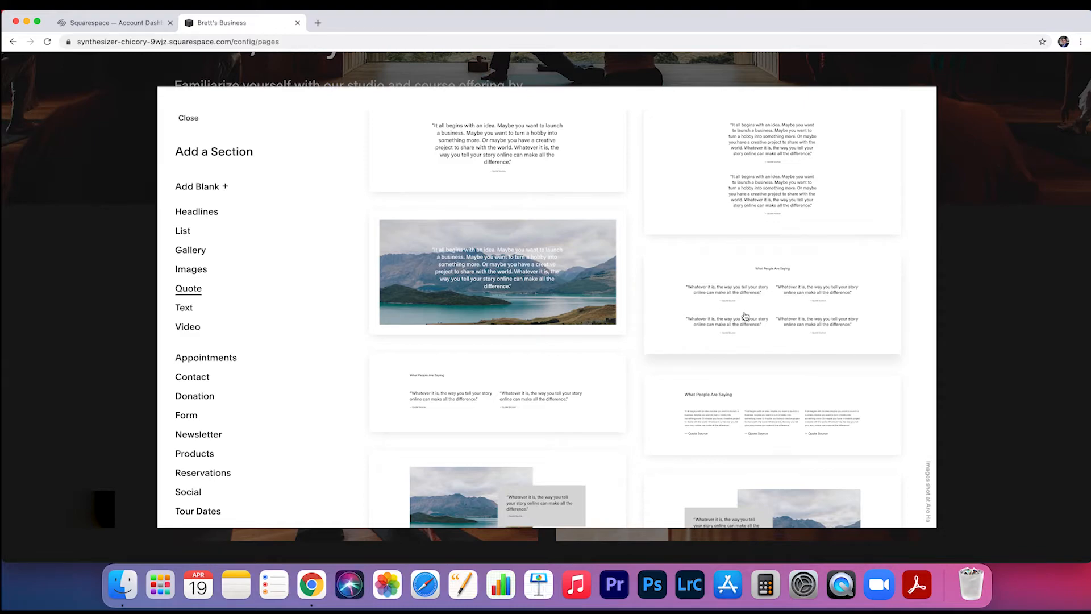
{"action": "left_click", "coordinate": [212, 311]}
{"action": "scroll", "coordinate": [650, 359], "scroll_direction": "down", "scroll_amount": 5}
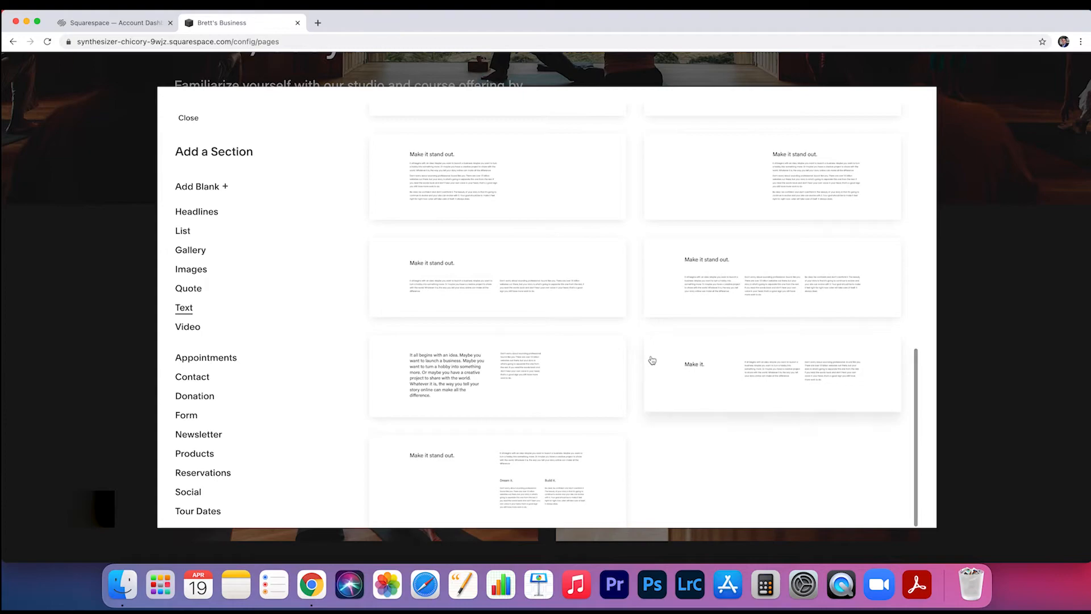
View the Video, Appointments and Donation section layouts
{"action": "left_click", "coordinate": [214, 328]}
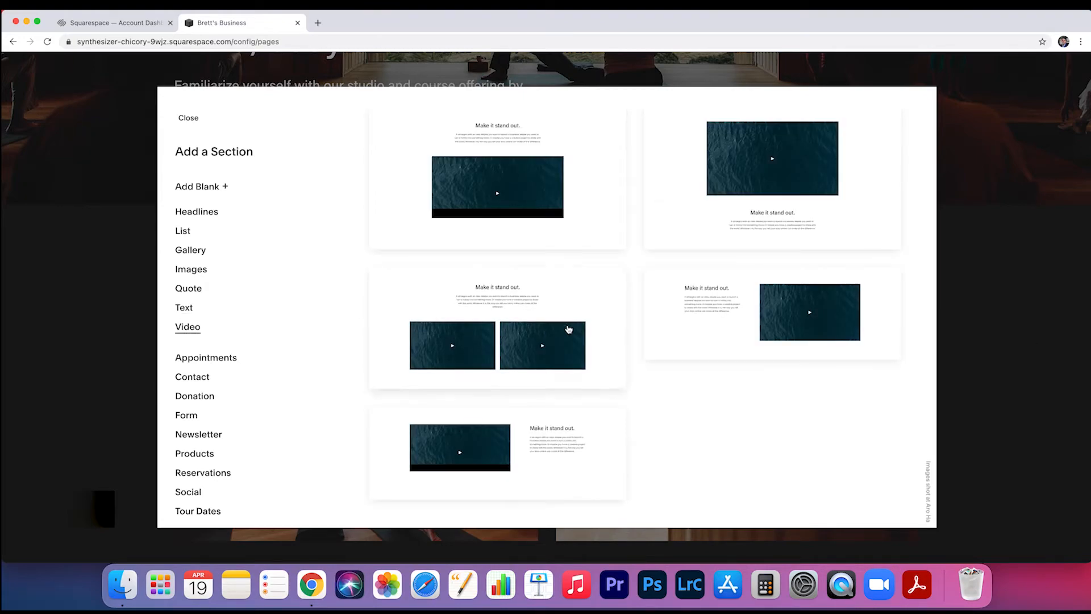
{"action": "left_click", "coordinate": [214, 359]}
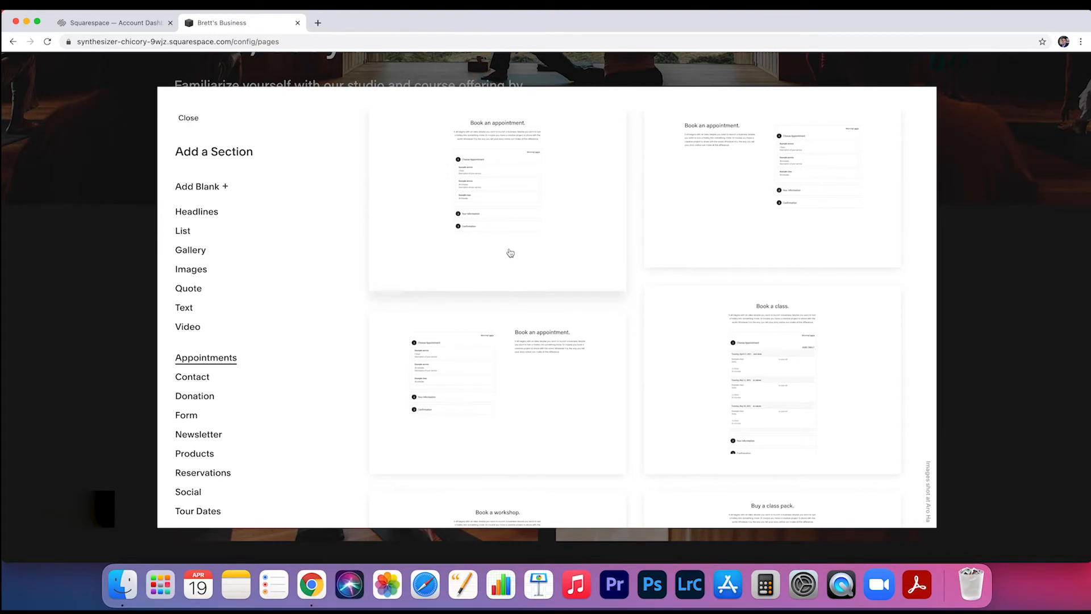
{"action": "left_click", "coordinate": [217, 402]}
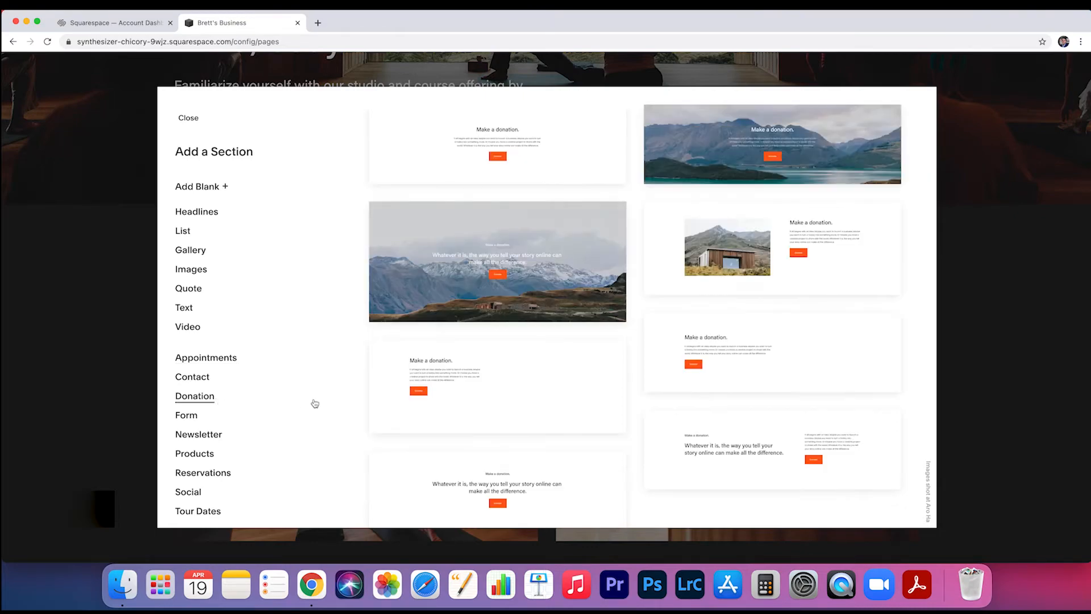
Look through the Form and Newsletter section layouts
{"action": "left_click", "coordinate": [198, 423]}
{"action": "scroll", "coordinate": [585, 381], "scroll_direction": "down", "scroll_amount": 6}
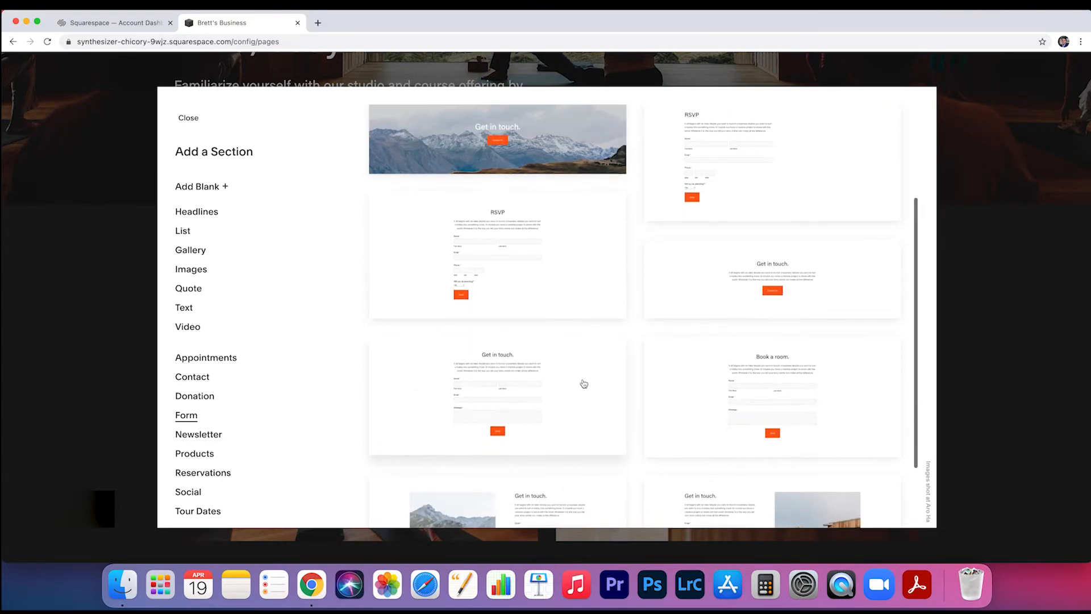
{"action": "scroll", "coordinate": [586, 380], "scroll_direction": "up", "scroll_amount": 4}
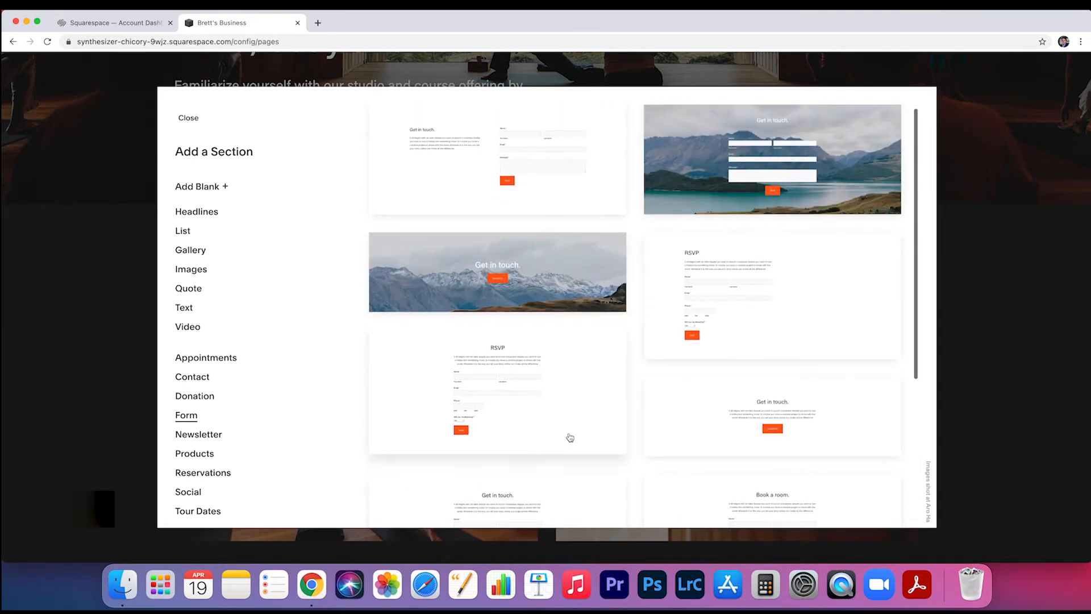
{"action": "left_click", "coordinate": [222, 435]}
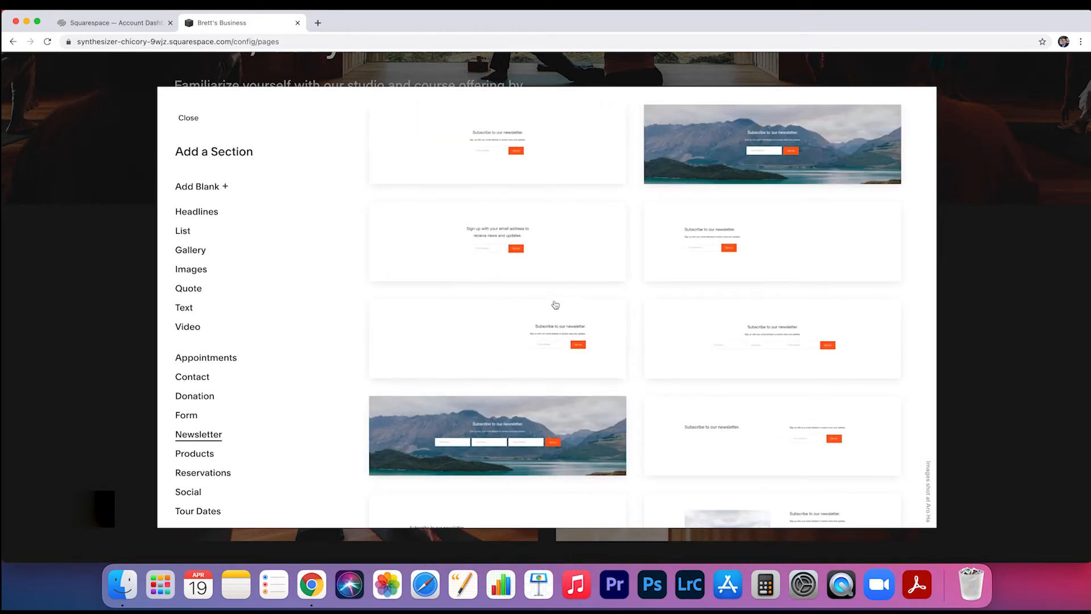
{"action": "scroll", "coordinate": [537, 310], "scroll_direction": "down", "scroll_amount": 2}
{"action": "scroll", "coordinate": [537, 310], "scroll_direction": "down", "scroll_amount": 2}
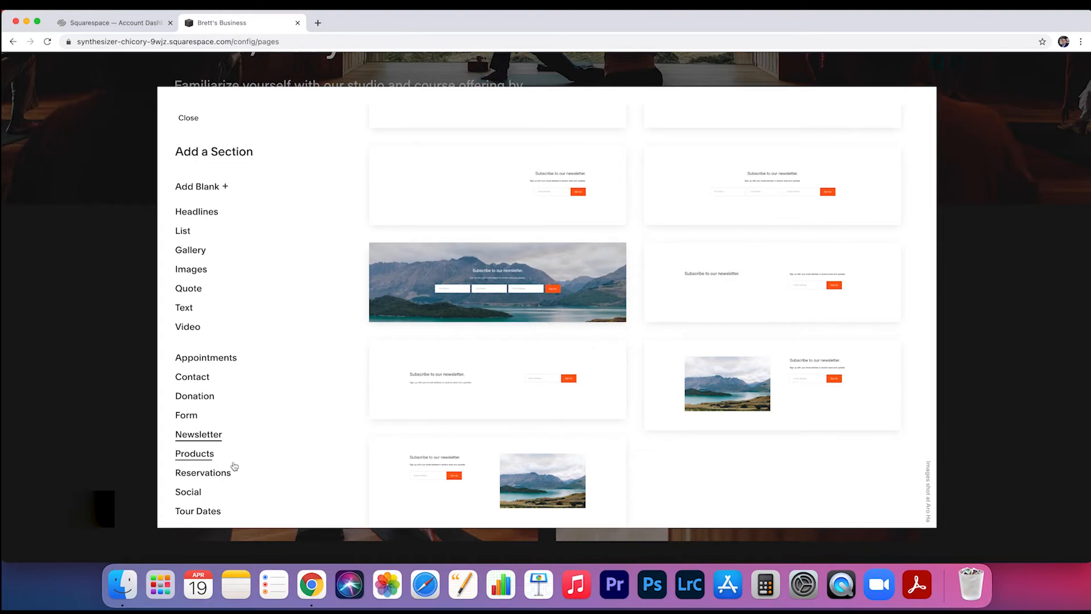
View the Reservations and Social section layouts
{"action": "left_click", "coordinate": [203, 472]}
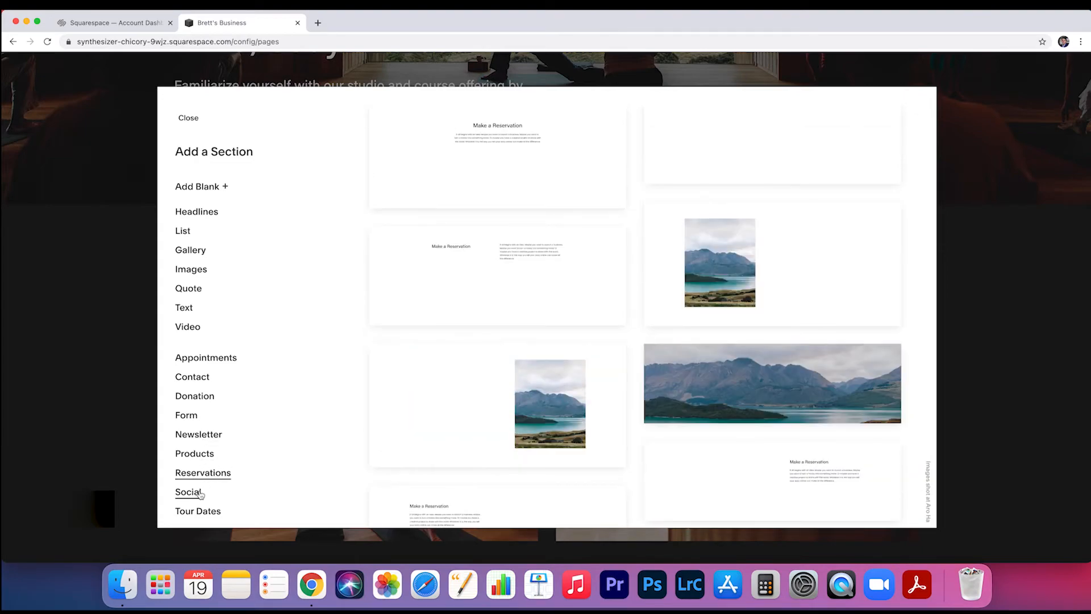
{"action": "left_click", "coordinate": [200, 493]}
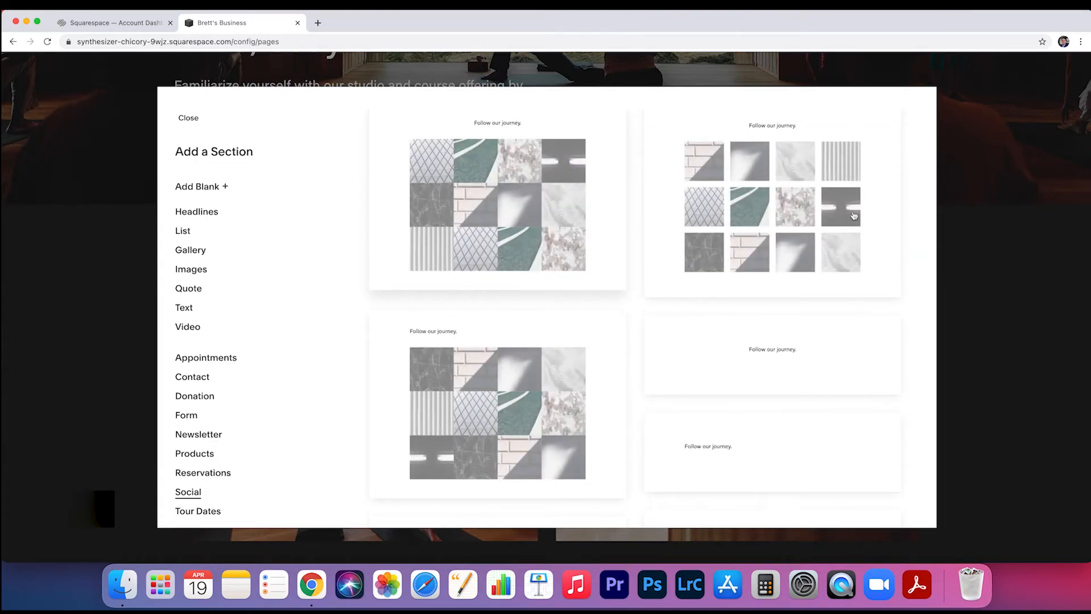
{"action": "scroll", "coordinate": [827, 229], "scroll_direction": "down", "scroll_amount": 4}
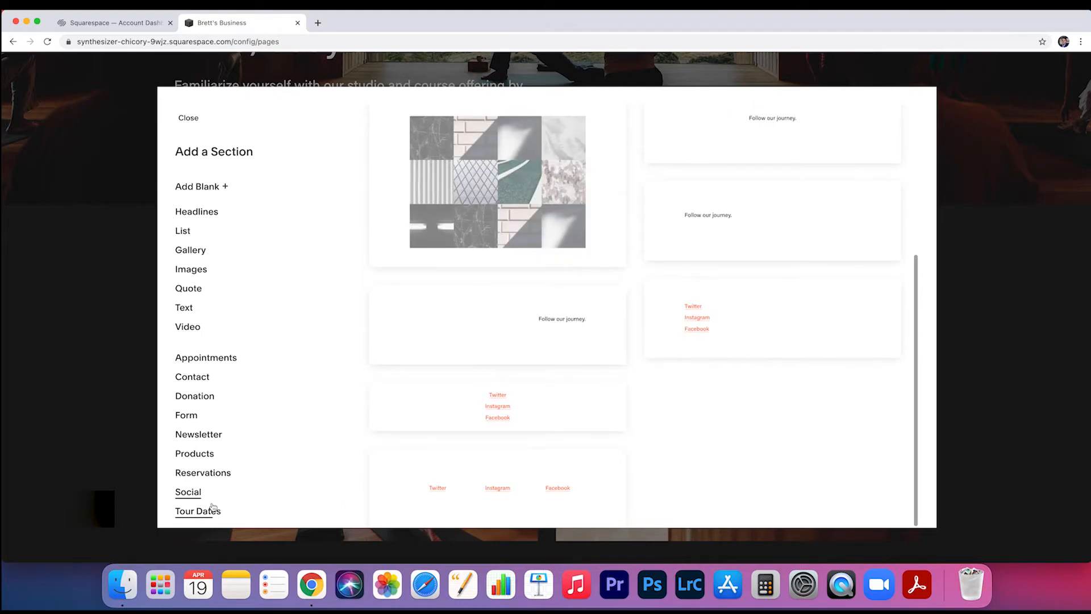
View the Tour Dates, Pricing and FAQs layouts and close the section library without adding a section
{"action": "left_click", "coordinate": [207, 511]}
{"action": "scroll", "coordinate": [280, 466], "scroll_direction": "down", "scroll_amount": 3}
{"action": "left_click", "coordinate": [191, 501]}
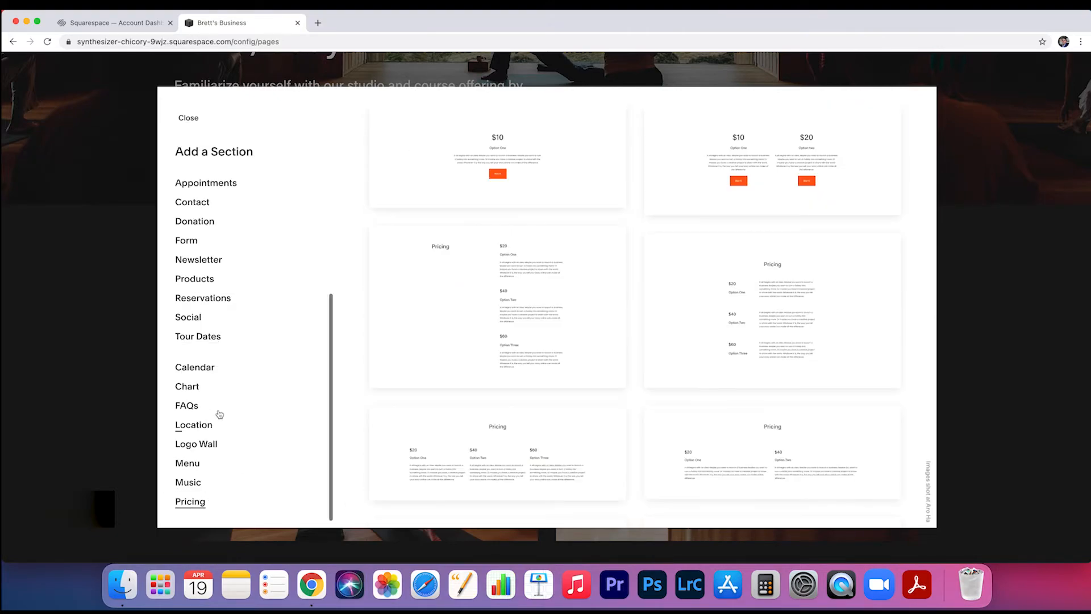
{"action": "left_click", "coordinate": [241, 394]}
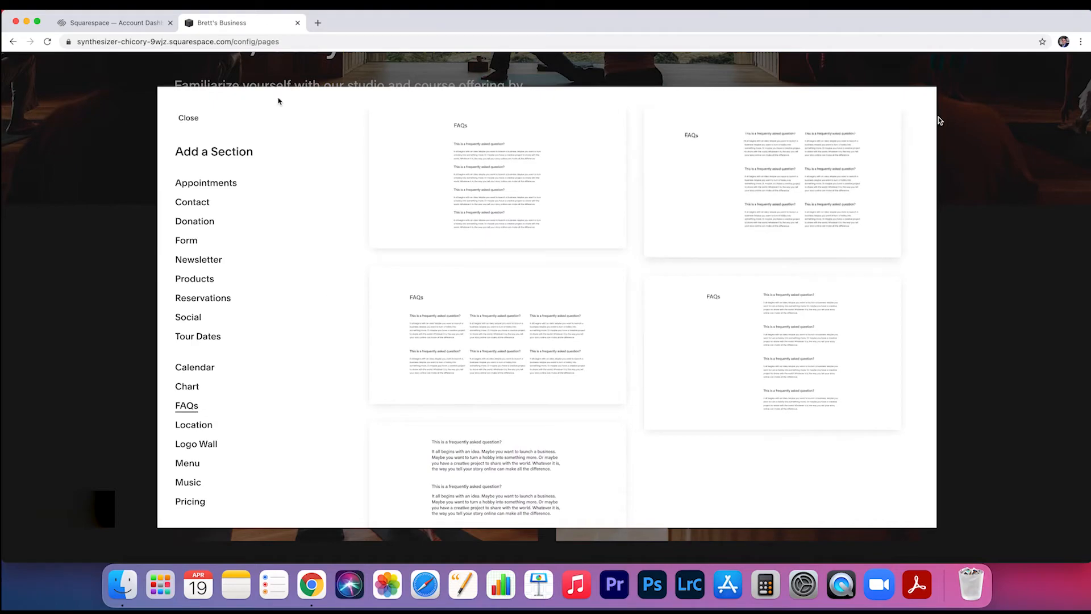
{"action": "left_click", "coordinate": [188, 118]}
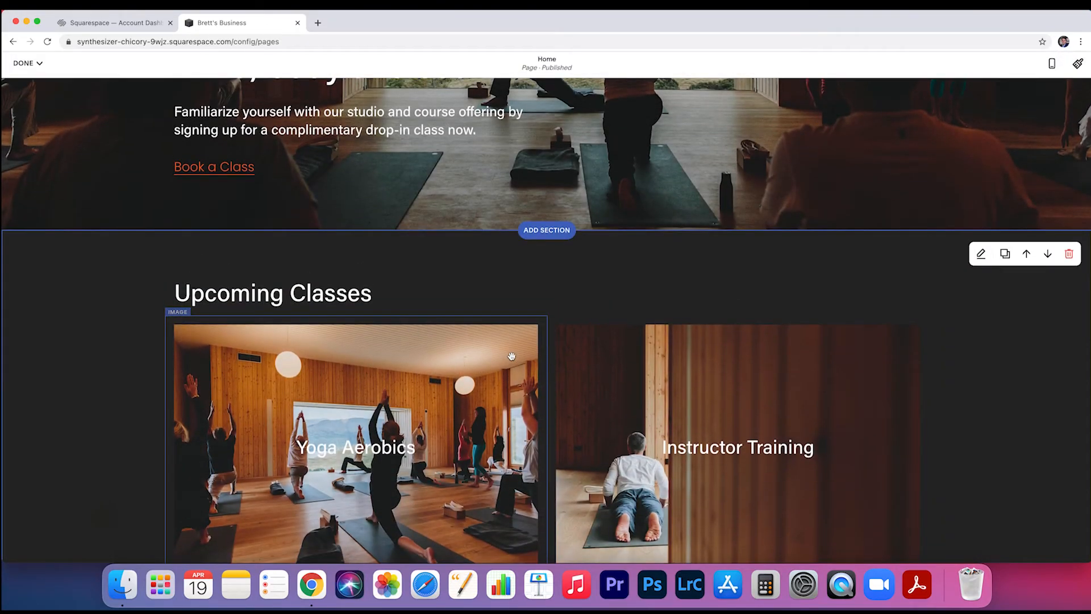
Examine the home page's newsletter sign-up section with its name and email fields, and the footer below it
{"action": "scroll", "coordinate": [515, 342], "scroll_direction": "down", "scroll_amount": 6}
{"action": "scroll", "coordinate": [514, 342], "scroll_direction": "down", "scroll_amount": 10}
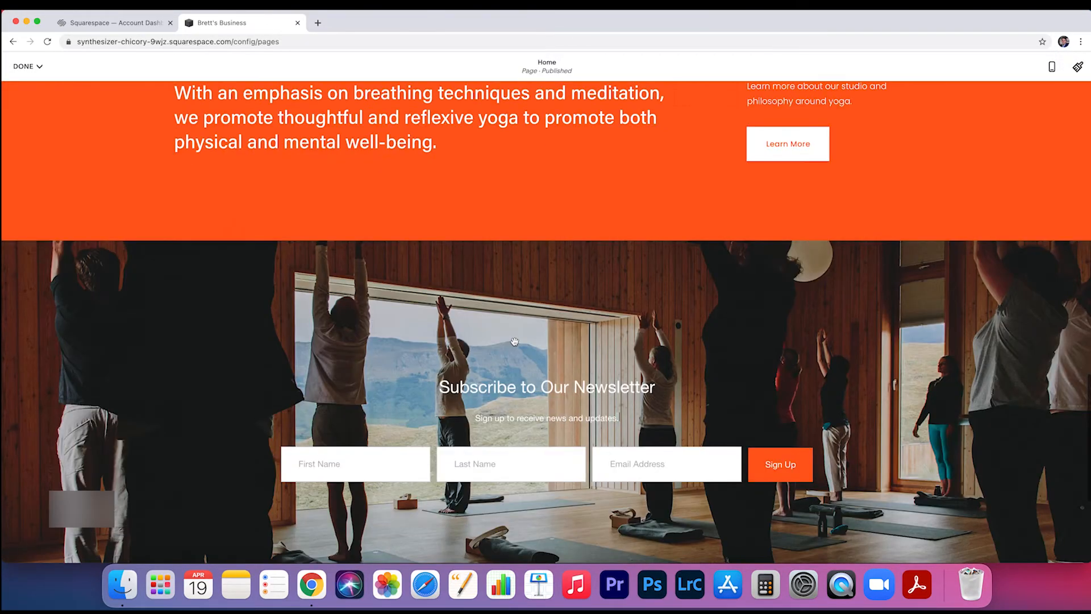
{"action": "scroll", "coordinate": [586, 325], "scroll_direction": "up", "scroll_amount": 2}
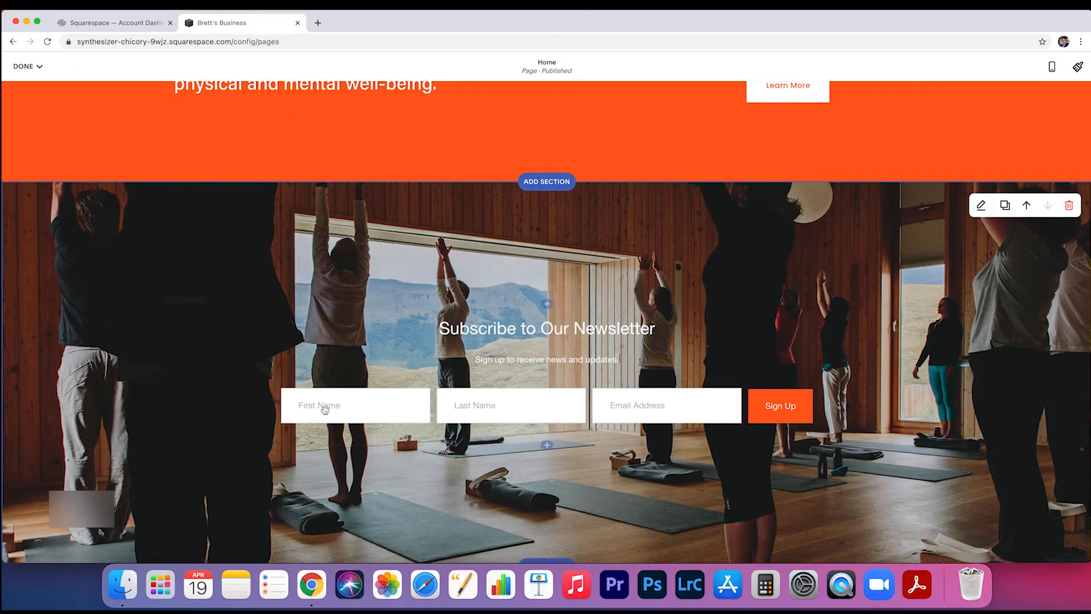
{"action": "scroll", "coordinate": [584, 424], "scroll_direction": "down", "scroll_amount": 1}
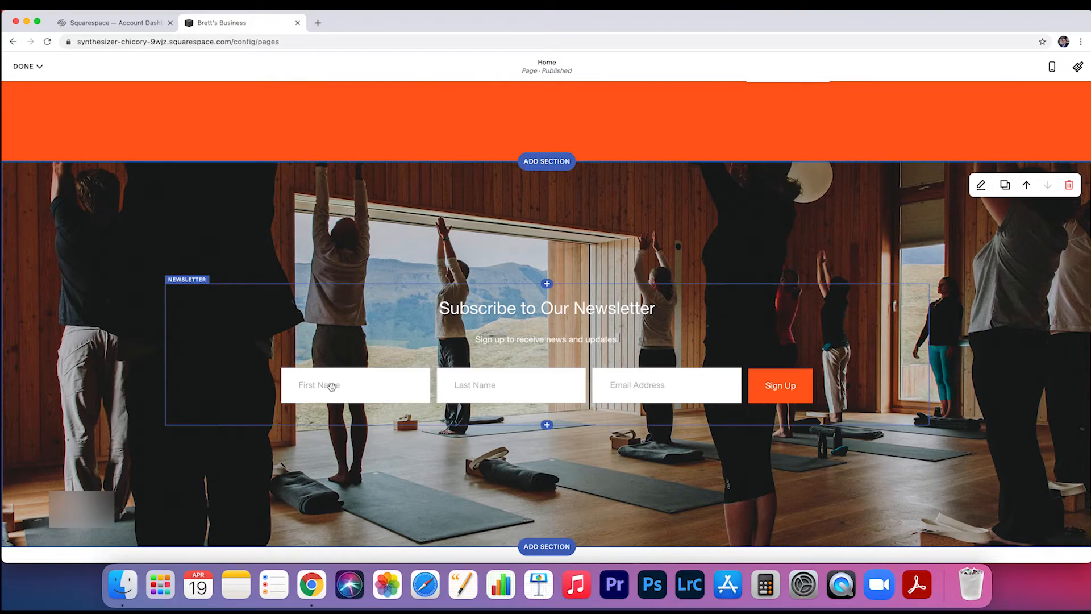
{"action": "left_click", "coordinate": [331, 387]}
{"action": "left_click", "coordinate": [302, 253]}
{"action": "scroll", "coordinate": [381, 340], "scroll_direction": "down", "scroll_amount": 5}
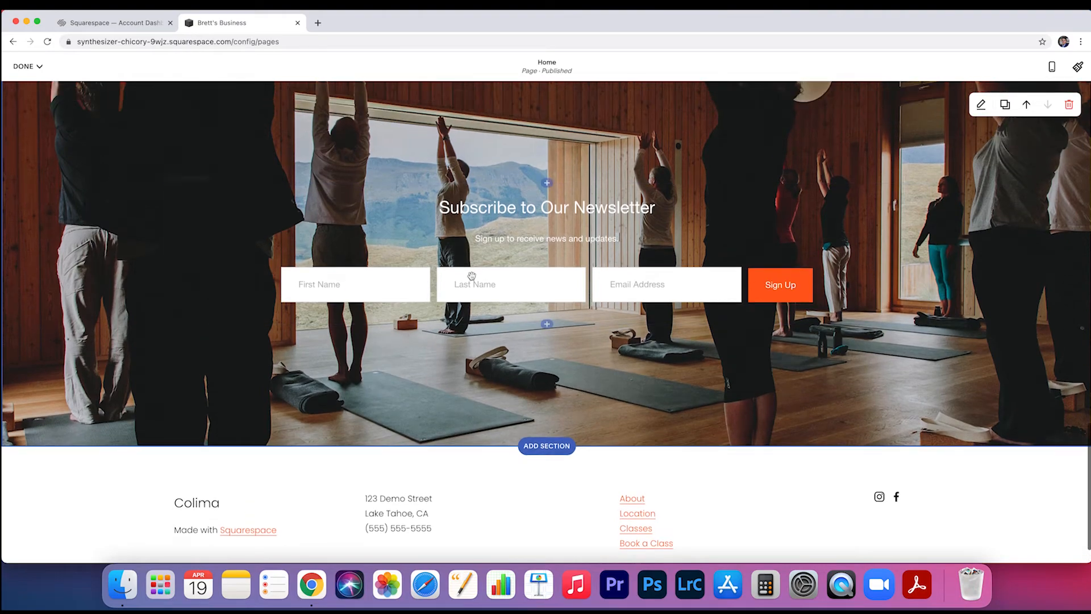
Add a Newsletter block below the existing sign-up form in the home page's newsletter section
{"action": "left_click", "coordinate": [548, 325]}
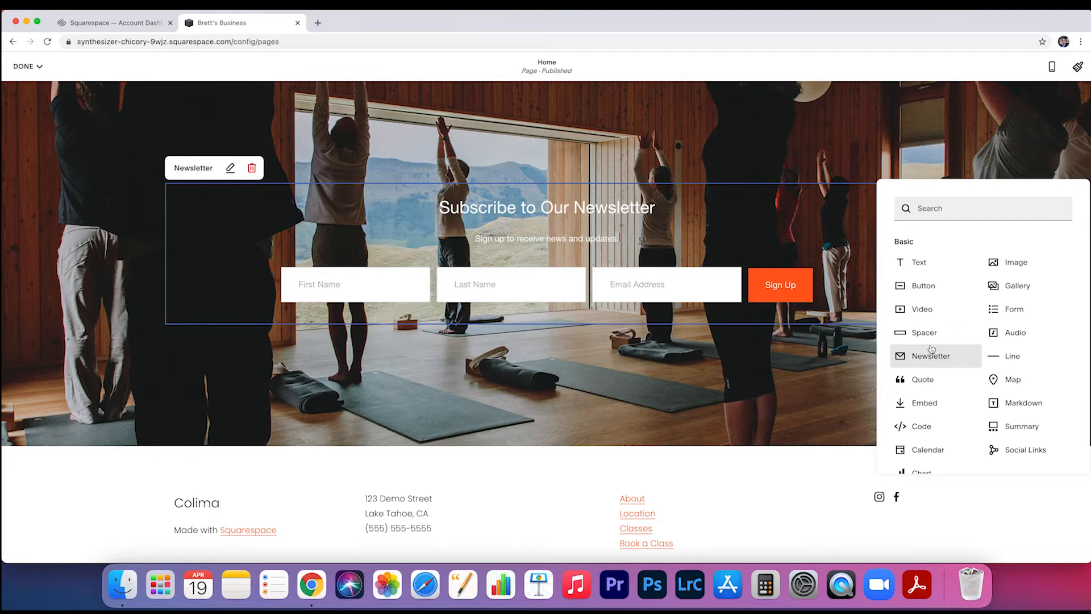
{"action": "scroll", "coordinate": [932, 349], "scroll_direction": "down", "scroll_amount": 2}
{"action": "scroll", "coordinate": [937, 351], "scroll_direction": "up", "scroll_amount": 2}
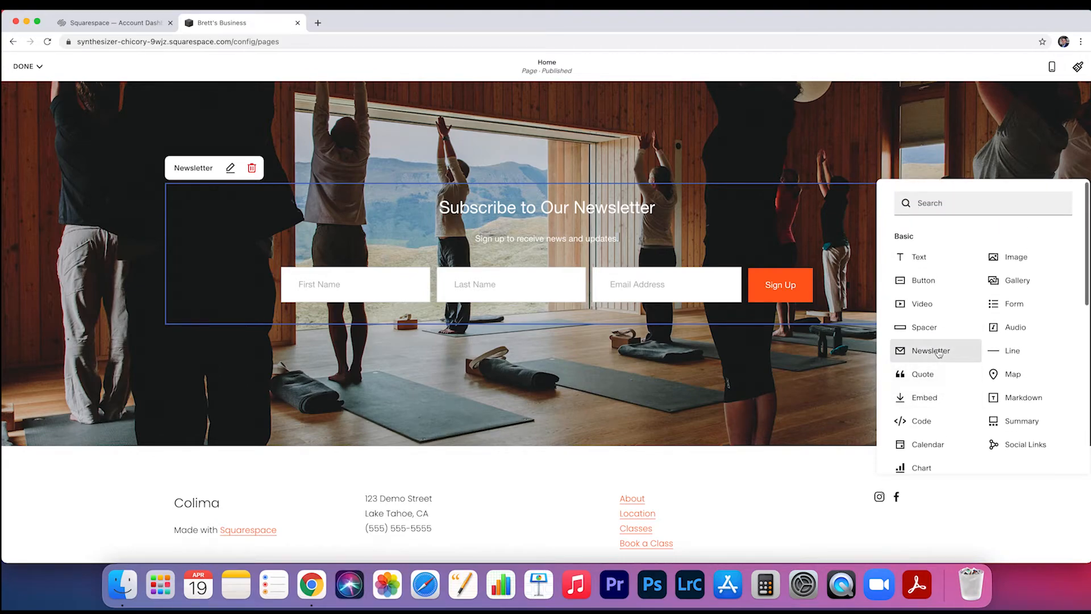
{"action": "left_click", "coordinate": [943, 352]}
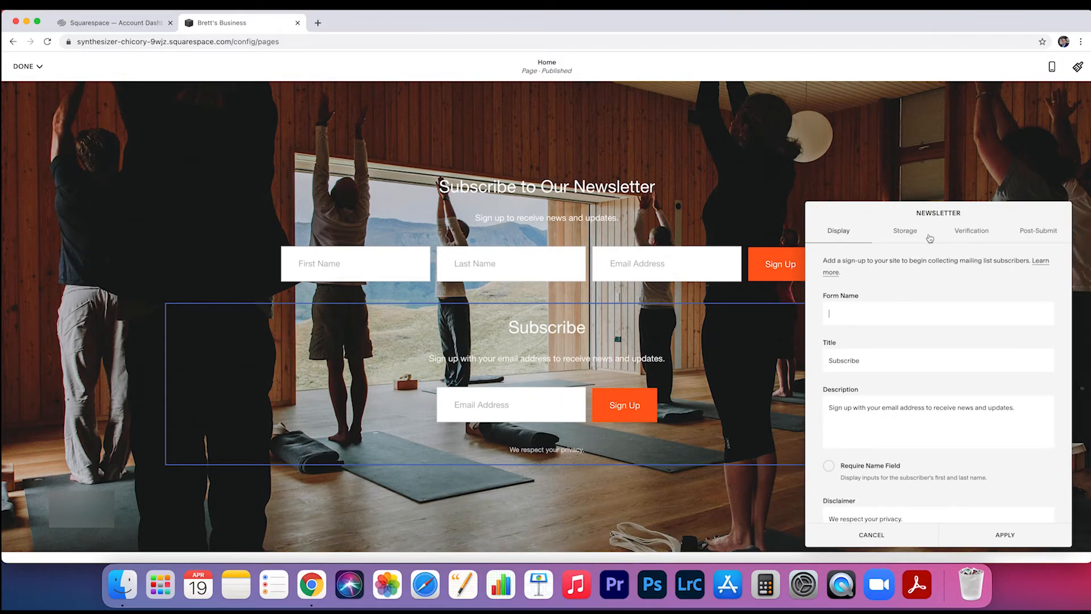
Try the Require Name Field option on the new newsletter block, check its display and storage settings, and discard the changes
{"action": "left_click", "coordinate": [906, 231]}
{"action": "left_click", "coordinate": [839, 230]}
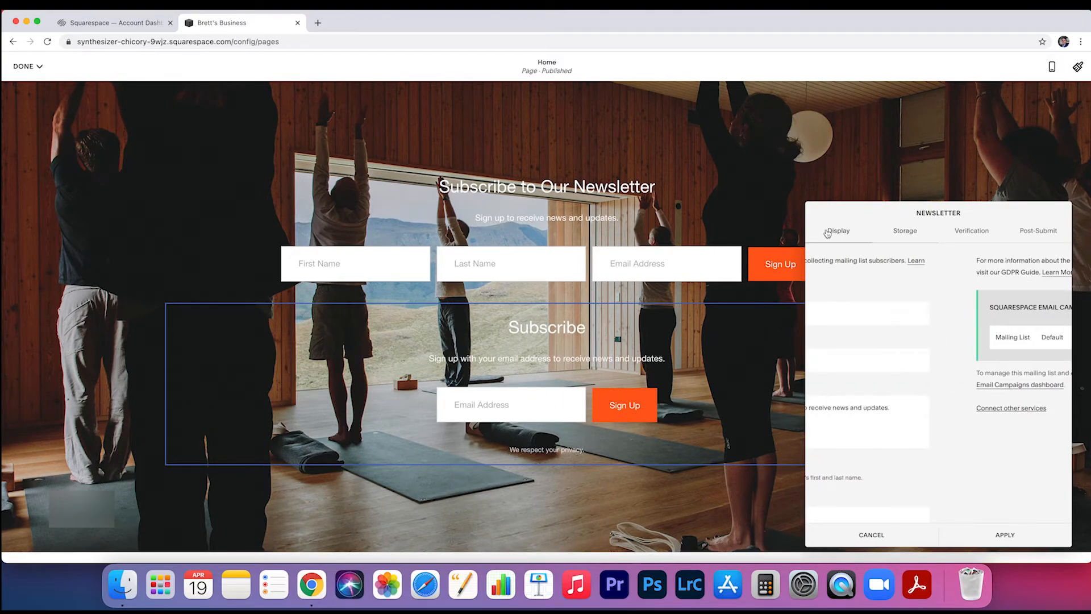
{"action": "scroll", "coordinate": [886, 312], "scroll_direction": "down", "scroll_amount": 5}
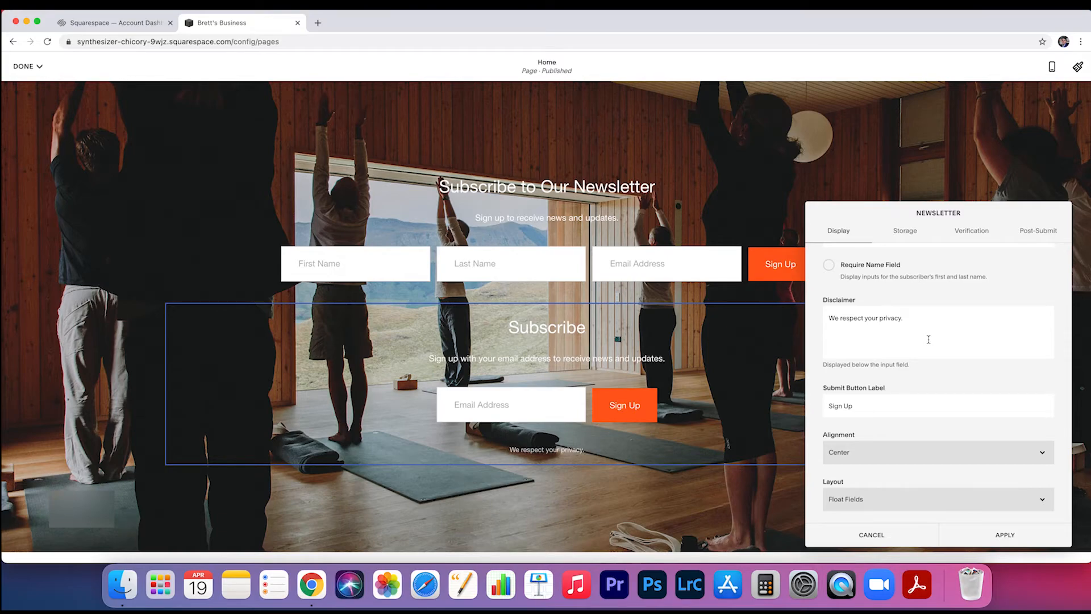
{"action": "left_click", "coordinate": [862, 273]}
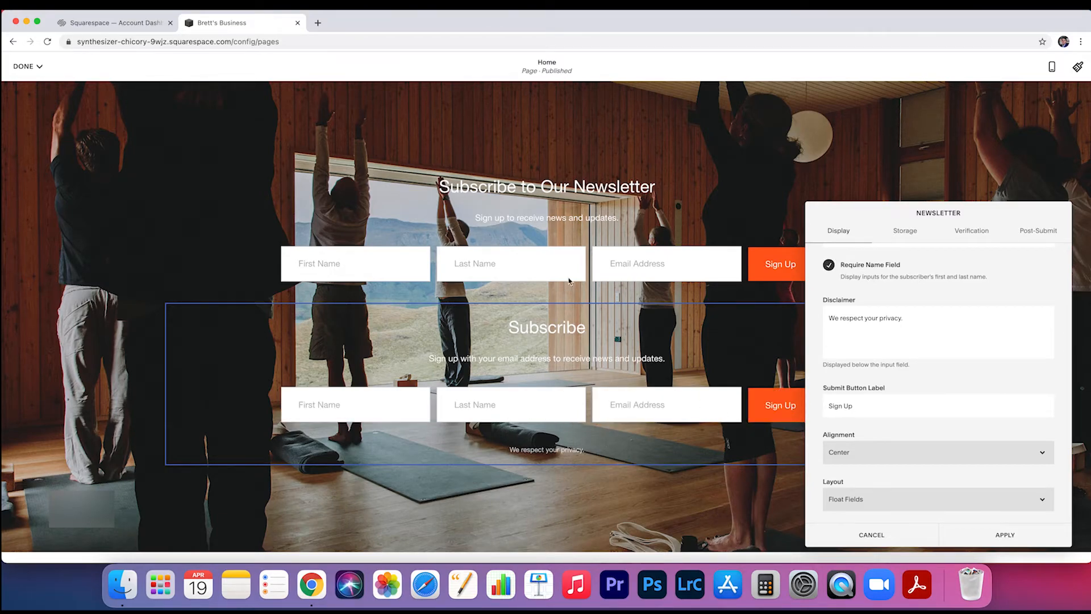
{"action": "scroll", "coordinate": [851, 412], "scroll_direction": "up", "scroll_amount": 2}
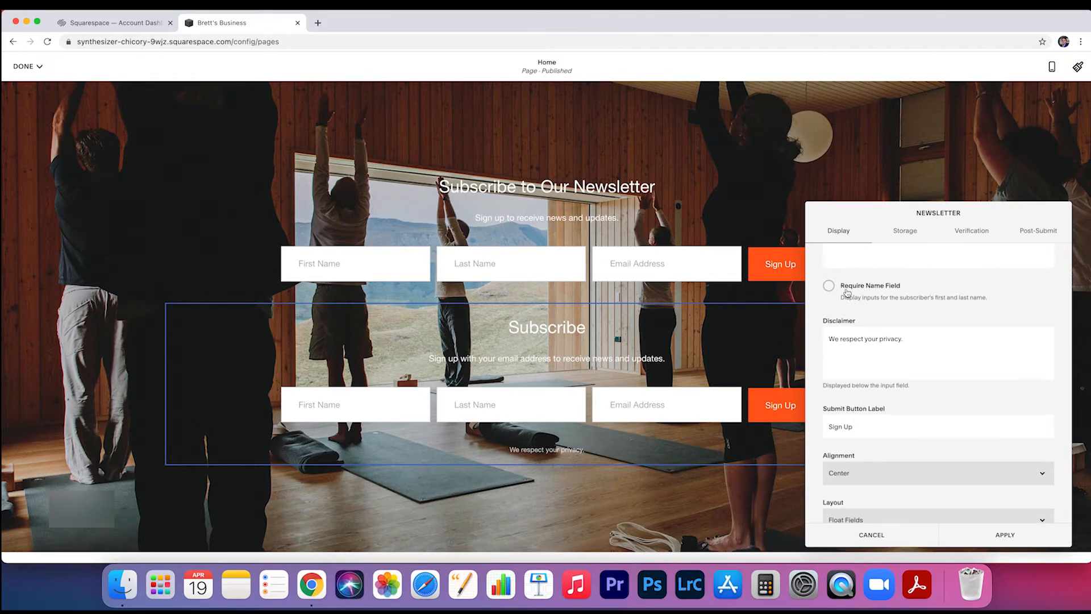
{"action": "left_click", "coordinate": [915, 238]}
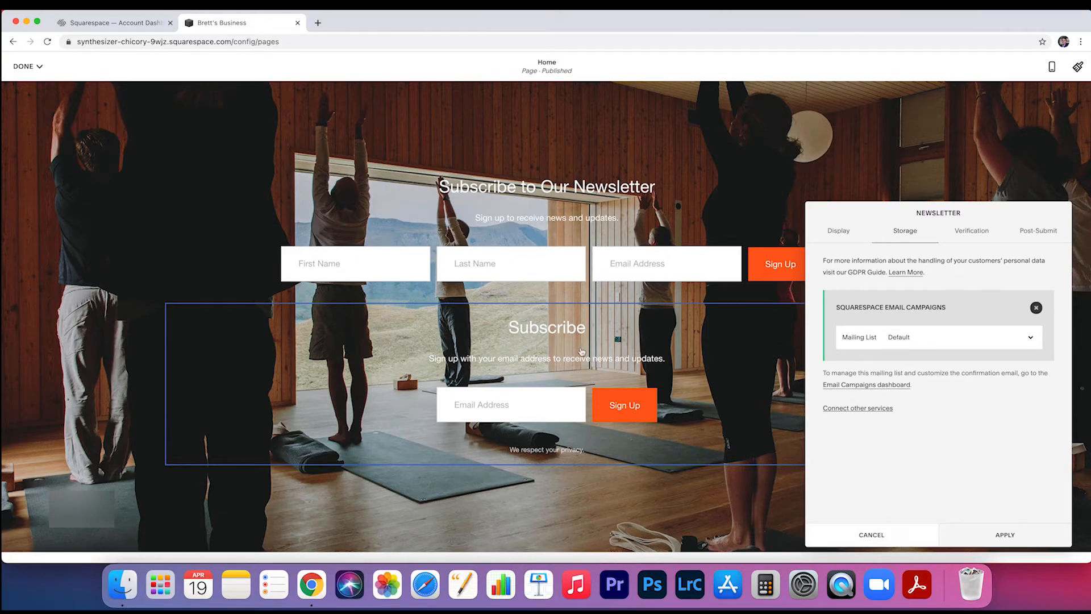
{"action": "left_click", "coordinate": [908, 540]}
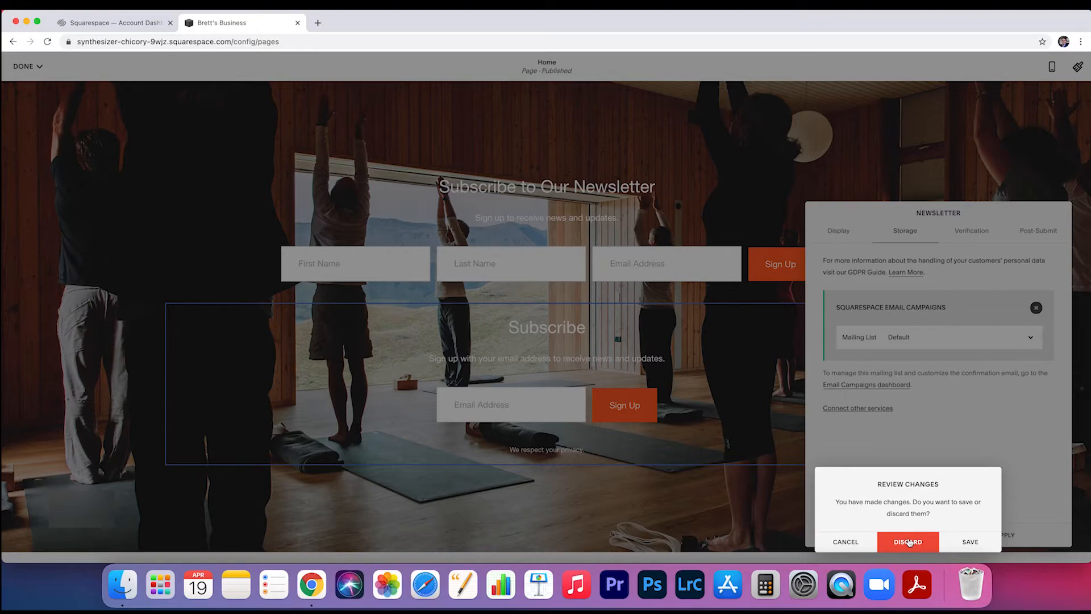
{"action": "left_click", "coordinate": [909, 542]}
Delete the spacer between the breathing-techniques paragraph and the studio philosophy text in the orange section
{"action": "scroll", "coordinate": [755, 445], "scroll_direction": "up", "scroll_amount": 10}
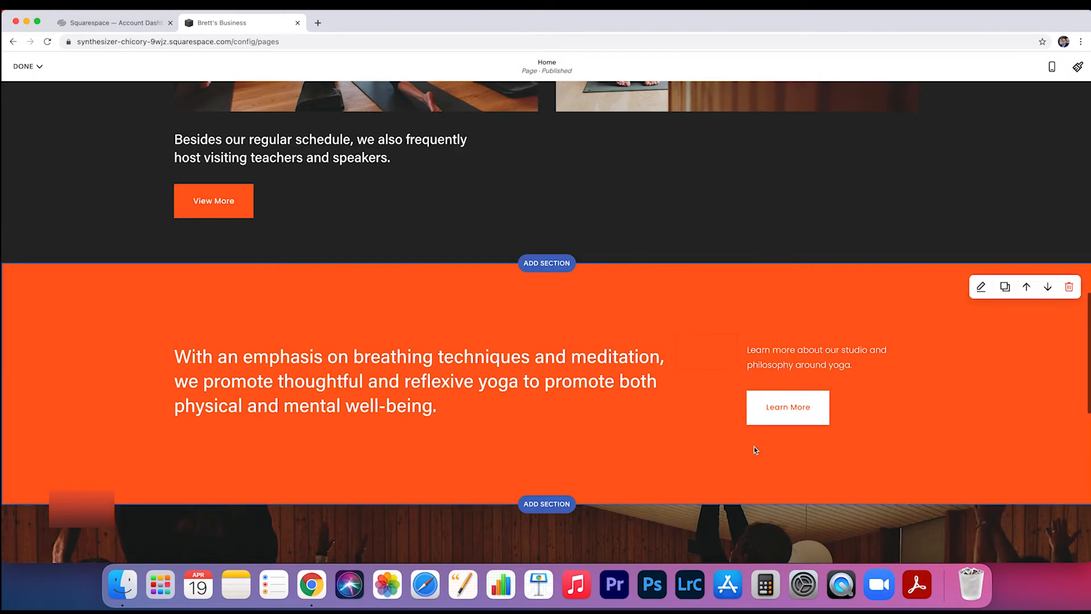
{"action": "scroll", "coordinate": [745, 424], "scroll_direction": "down", "scroll_amount": 1}
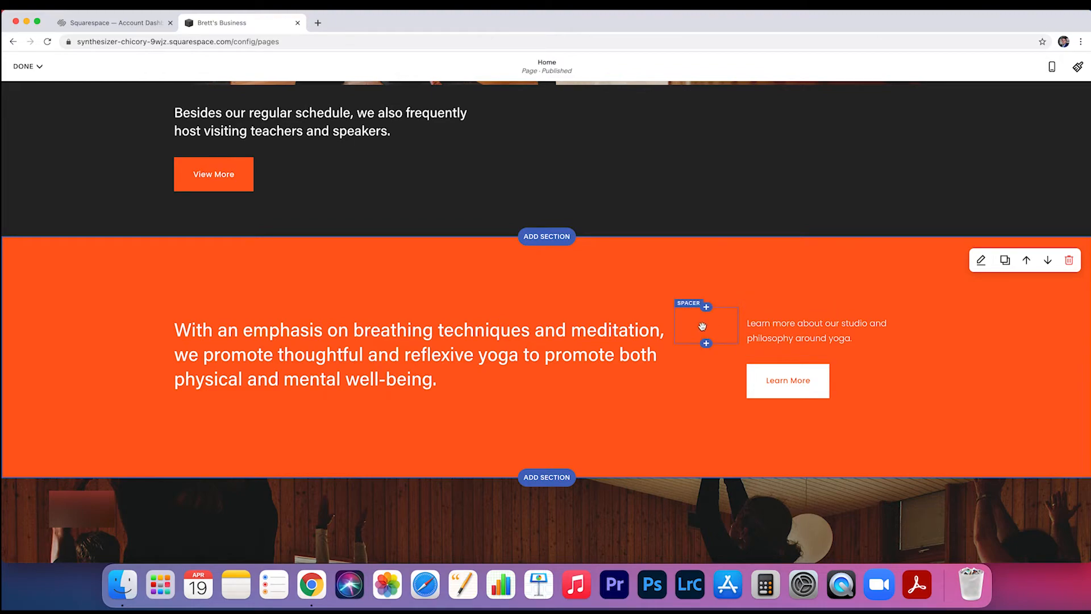
{"action": "left_click", "coordinate": [704, 325]}
{"action": "left_click", "coordinate": [728, 293]}
{"action": "left_click", "coordinate": [757, 299]}
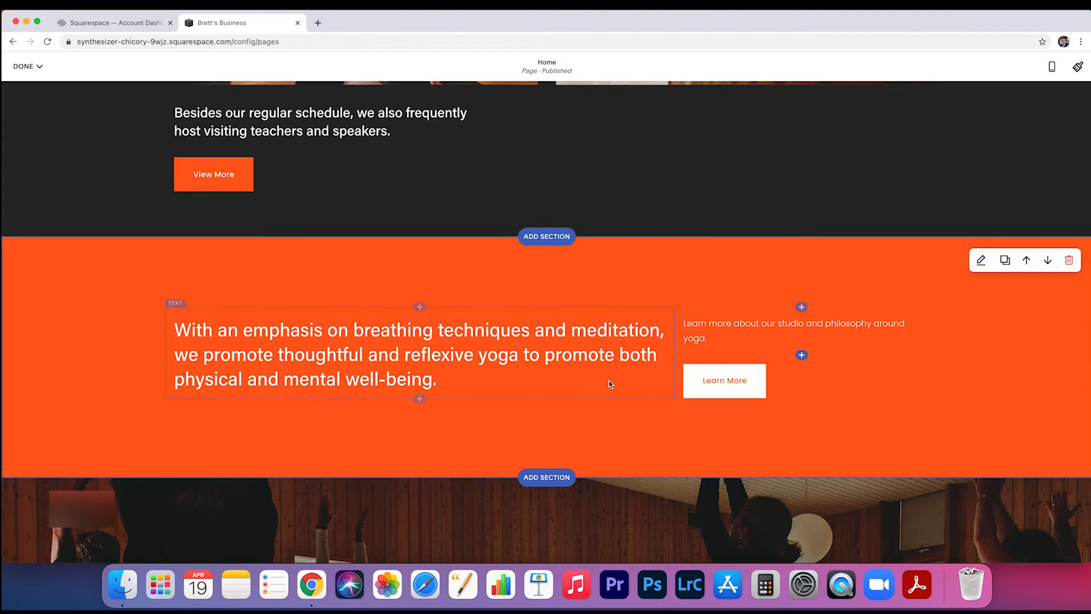
Try a Button block below the breathing-techniques paragraph and delete it again
{"action": "left_click", "coordinate": [419, 399]}
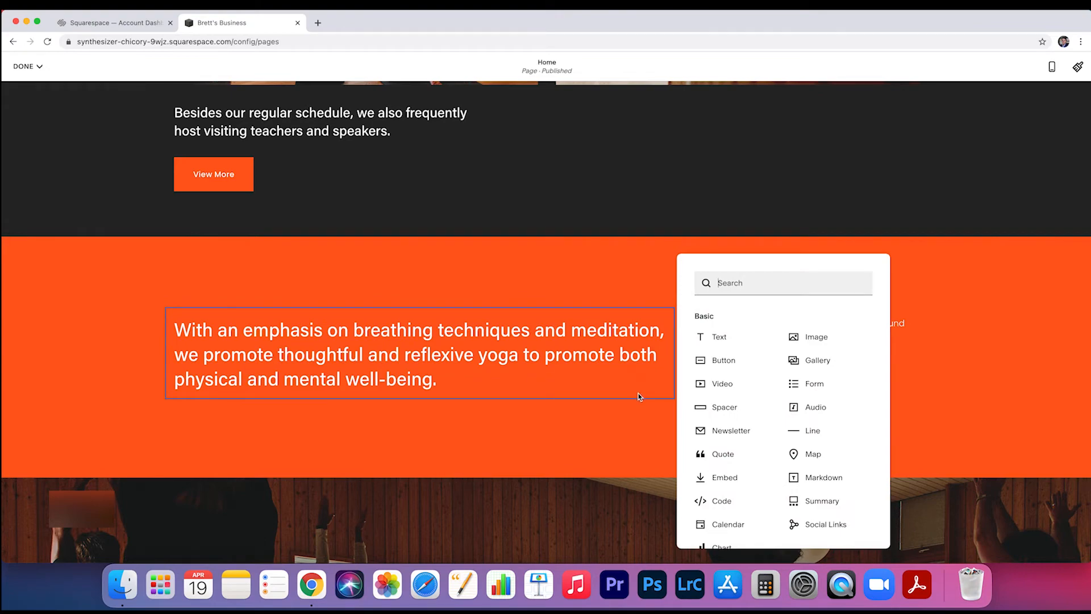
{"action": "left_click", "coordinate": [730, 363]}
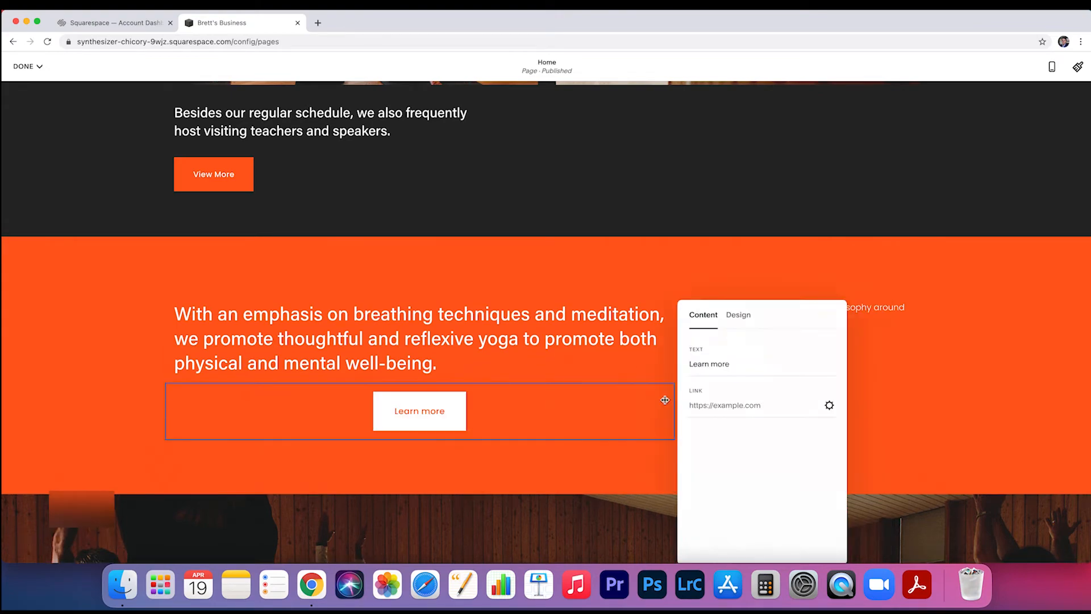
{"action": "scroll", "coordinate": [591, 451], "scroll_direction": "down", "scroll_amount": 1}
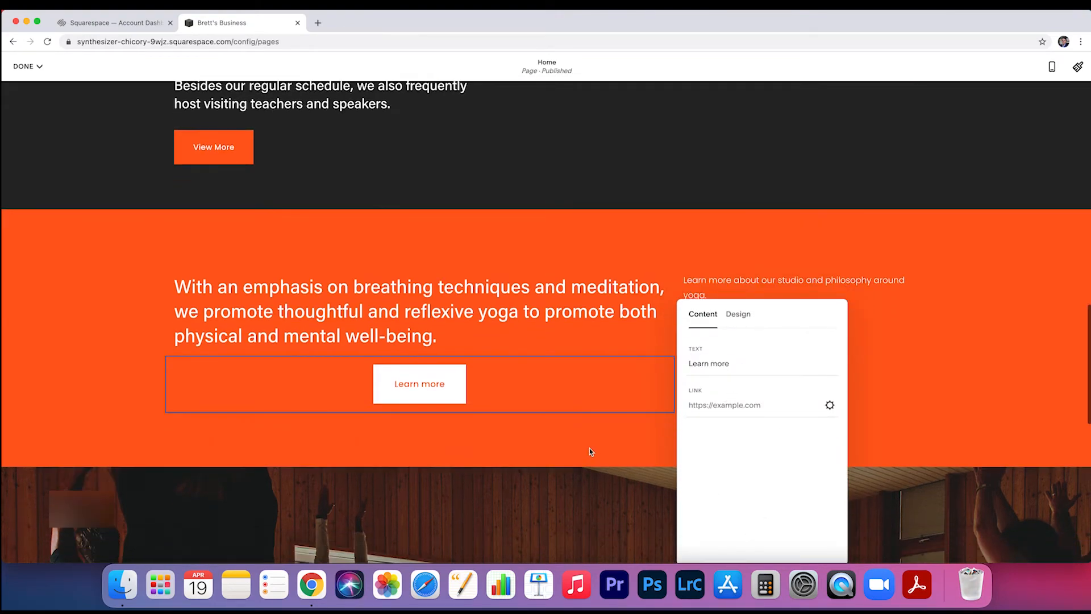
{"action": "scroll", "coordinate": [756, 412], "scroll_direction": "down", "scroll_amount": 2}
{"action": "left_click", "coordinate": [659, 374]}
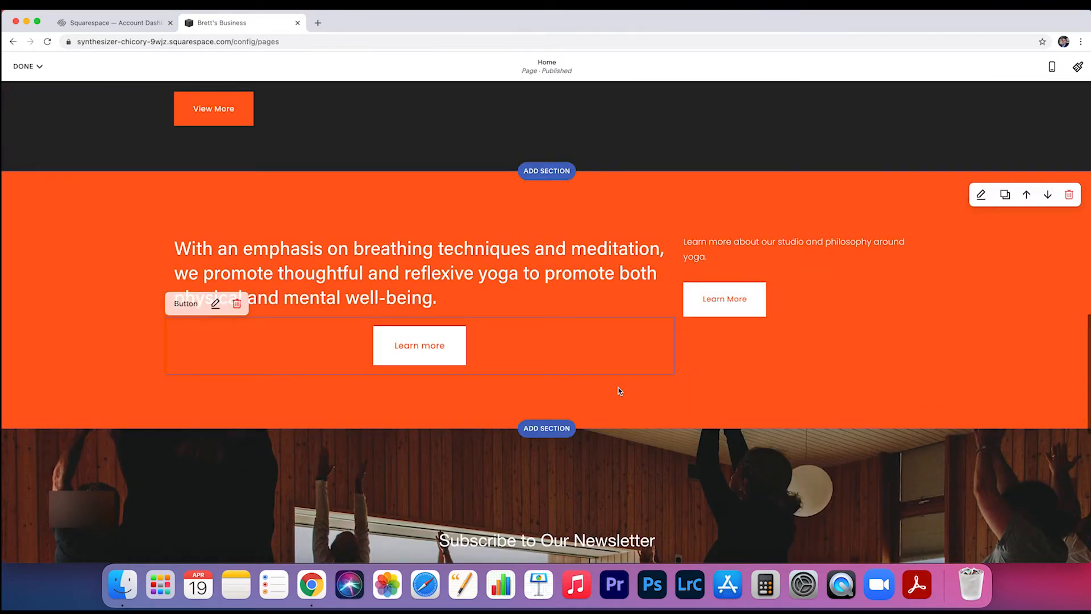
{"action": "left_click", "coordinate": [238, 306]}
{"action": "left_click", "coordinate": [288, 310]}
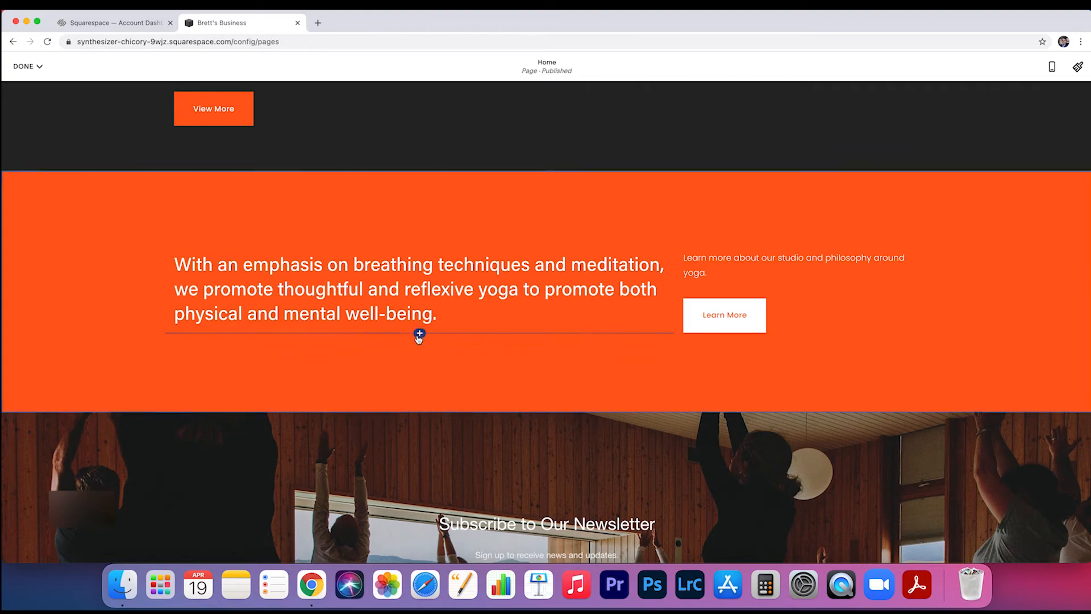
Add a Spacer block below the breathing-techniques paragraph in the orange section
{"action": "left_click", "coordinate": [419, 334]}
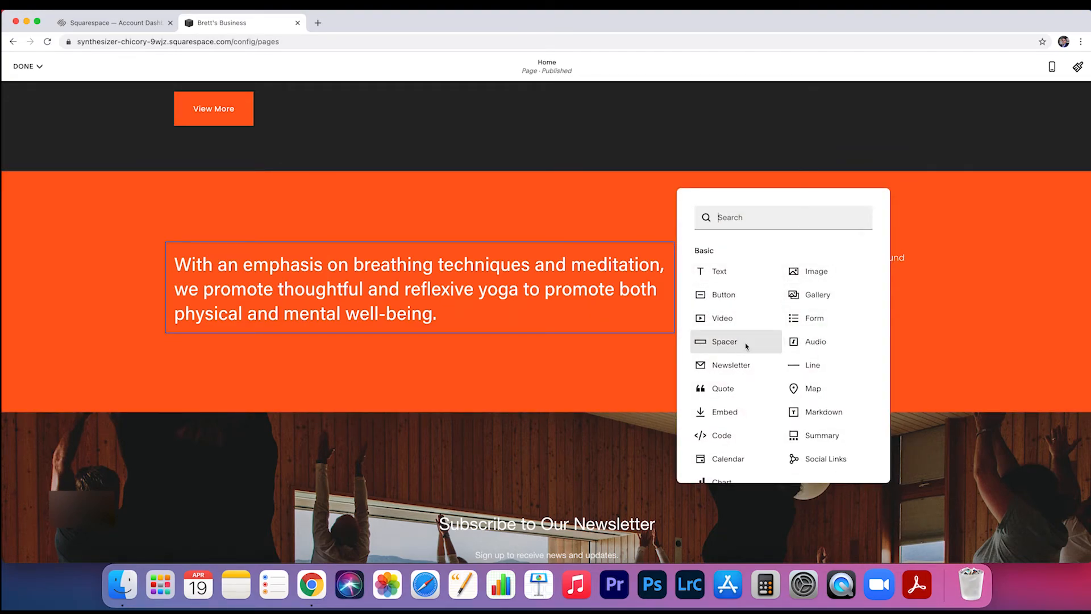
{"action": "left_click", "coordinate": [724, 341]}
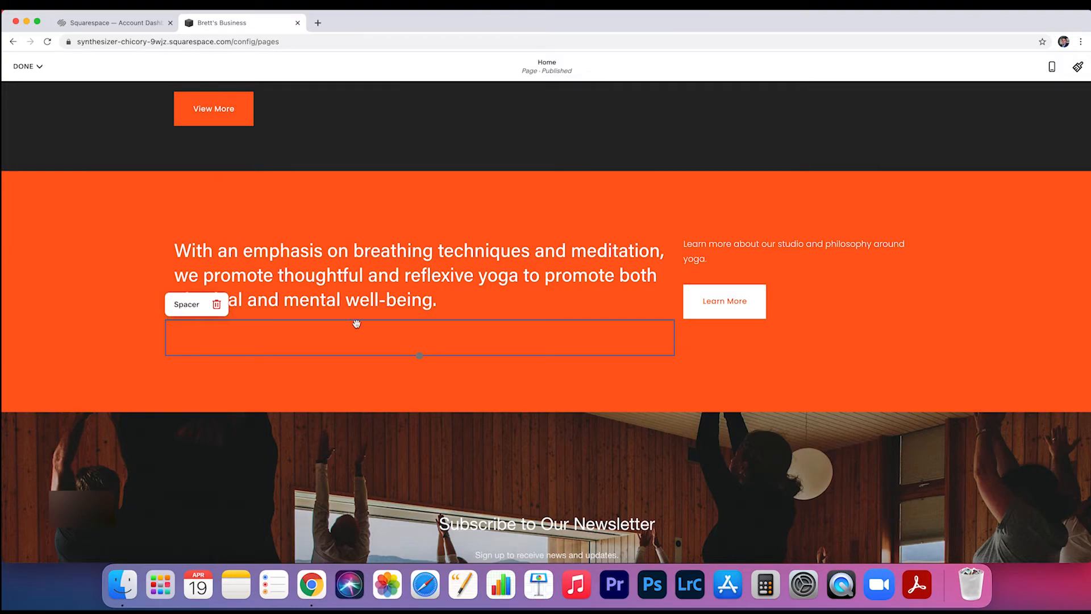
{"action": "scroll", "coordinate": [429, 306], "scroll_direction": "down", "scroll_amount": 5}
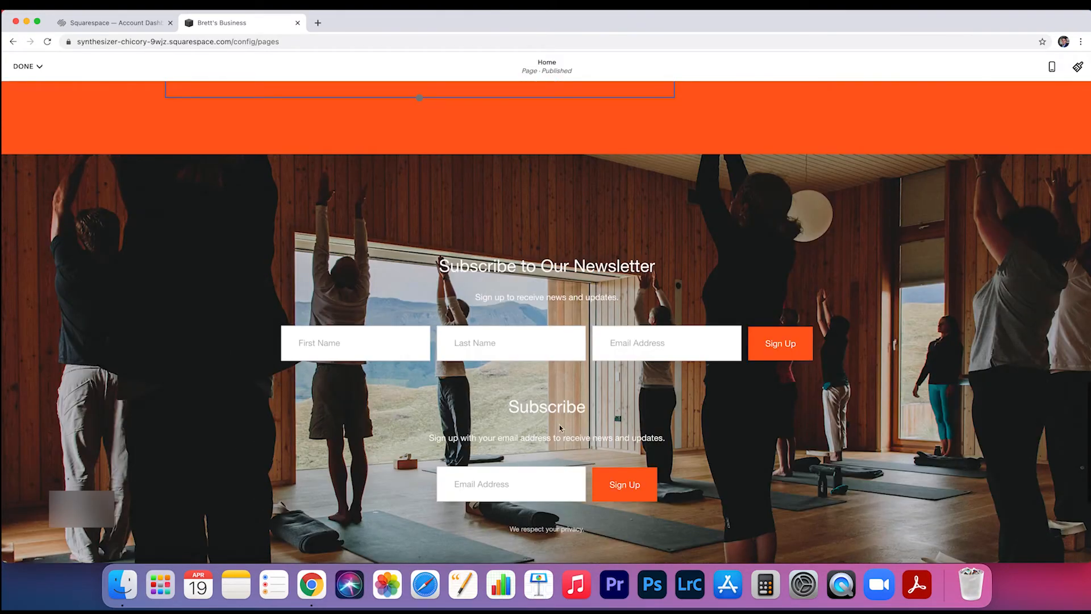
{"action": "scroll", "coordinate": [511, 454], "scroll_direction": "up", "scroll_amount": 5}
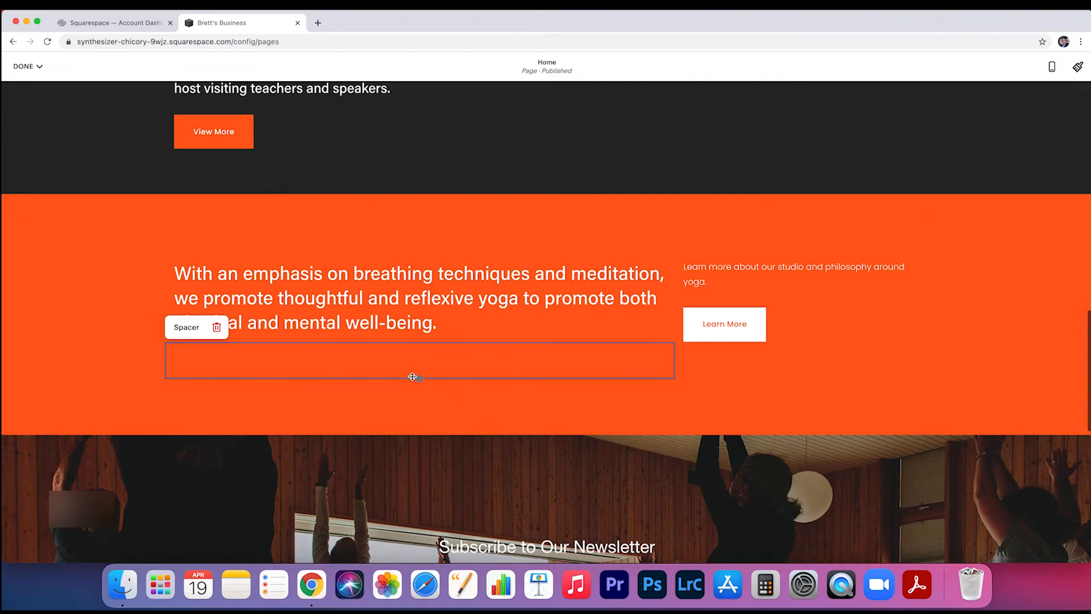
Move the spacer between the breathing-techniques paragraph and the studio philosophy text, and narrow it to a small gap
{"action": "left_click_drag", "start_coordinate": [411, 361], "coordinate": [674, 293]}
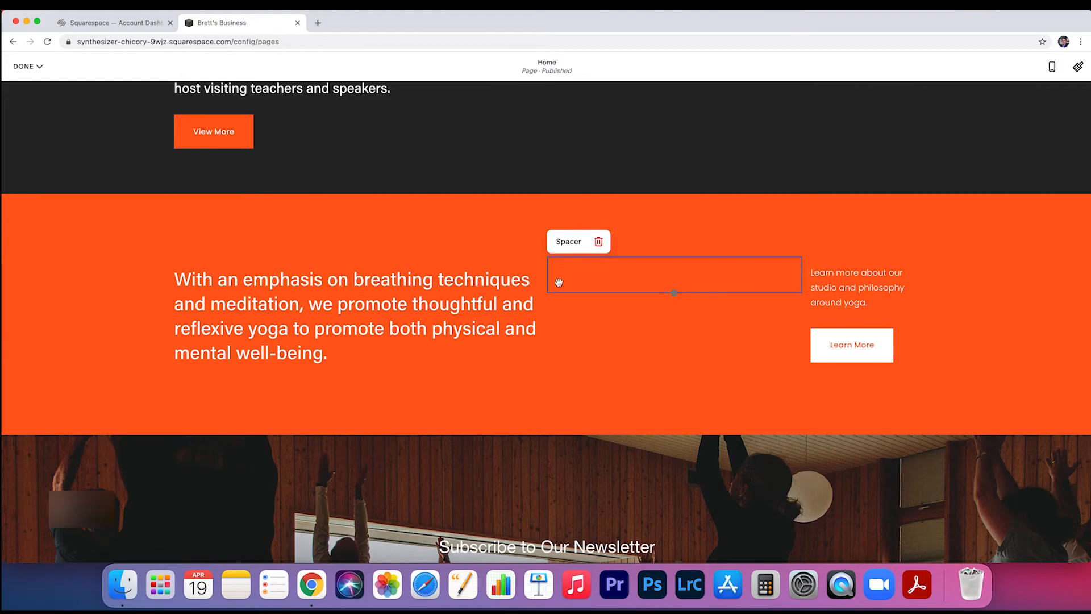
{"action": "left_click_drag", "start_coordinate": [548, 279], "coordinate": [620, 281]}
{"action": "left_click_drag", "start_coordinate": [672, 280], "coordinate": [752, 281]}
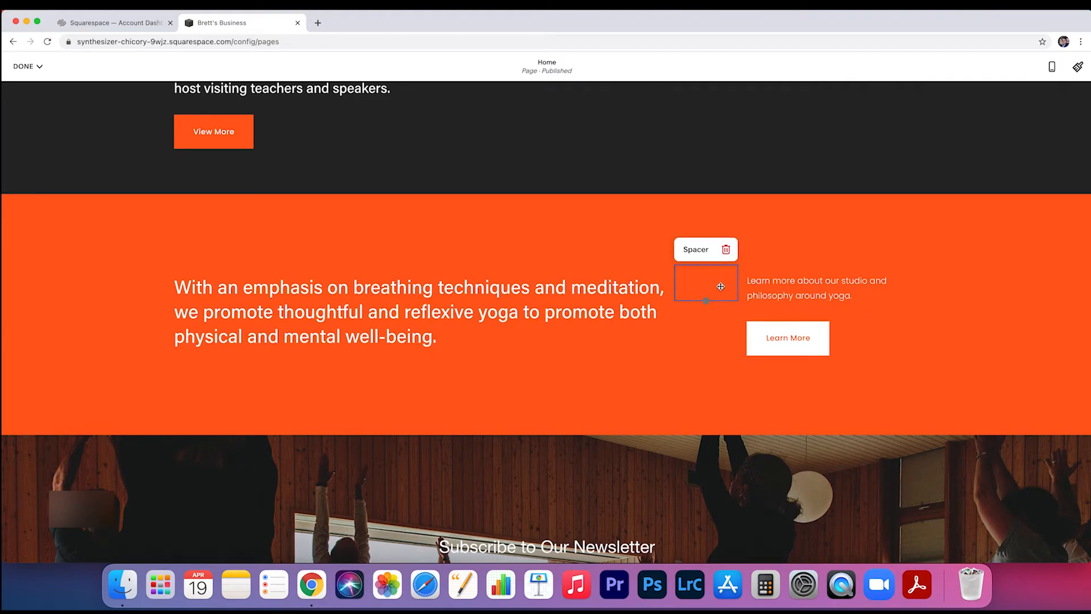
{"action": "left_click", "coordinate": [666, 411]}
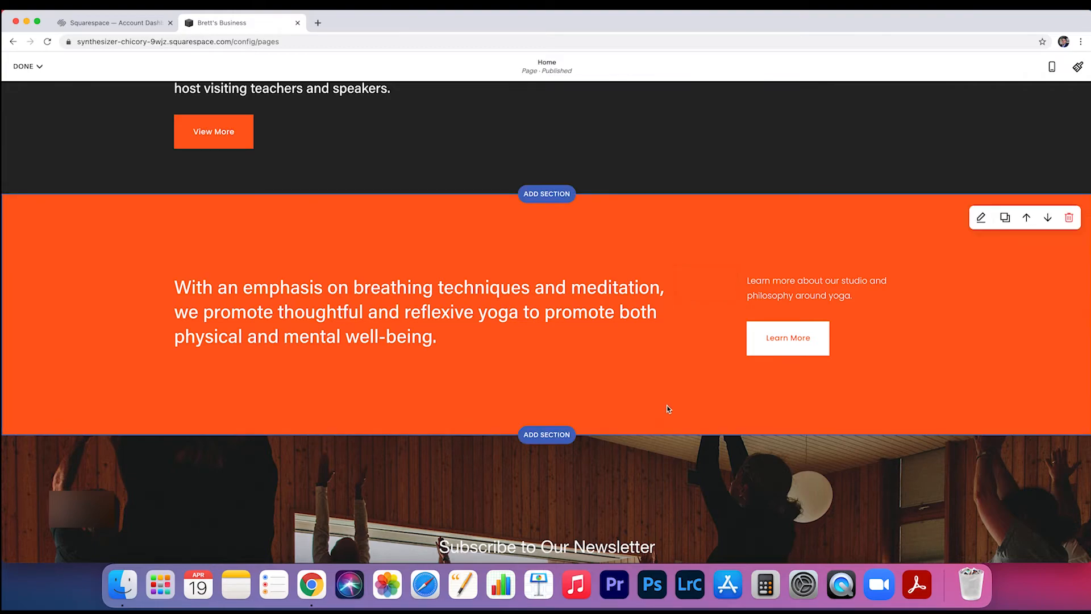
{"action": "scroll", "coordinate": [739, 398], "scroll_direction": "down", "scroll_amount": 1}
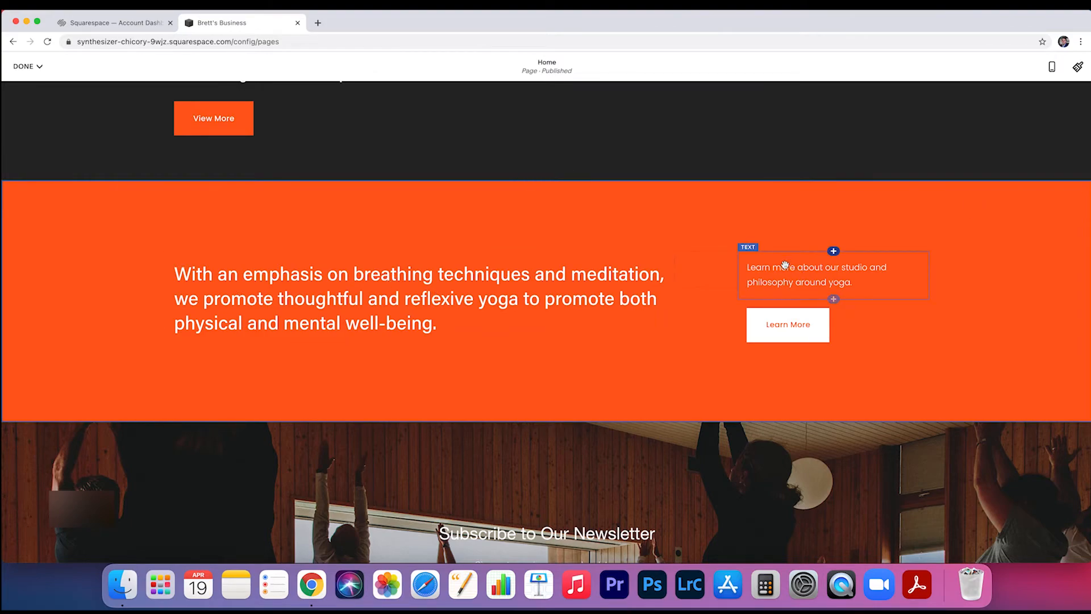
{"action": "left_click", "coordinate": [778, 331]}
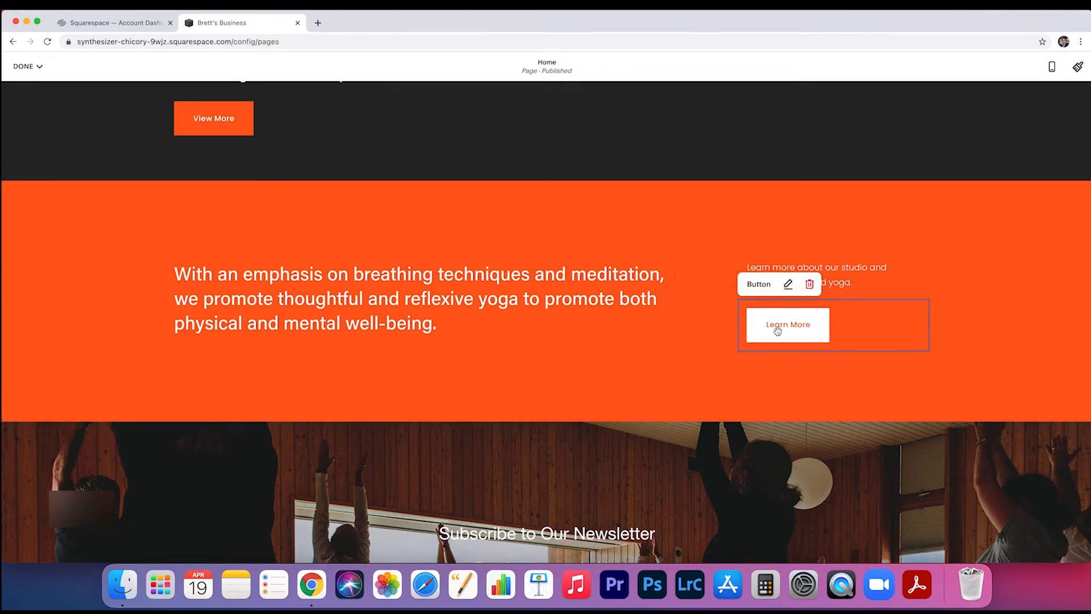
{"action": "left_click", "coordinate": [711, 356]}
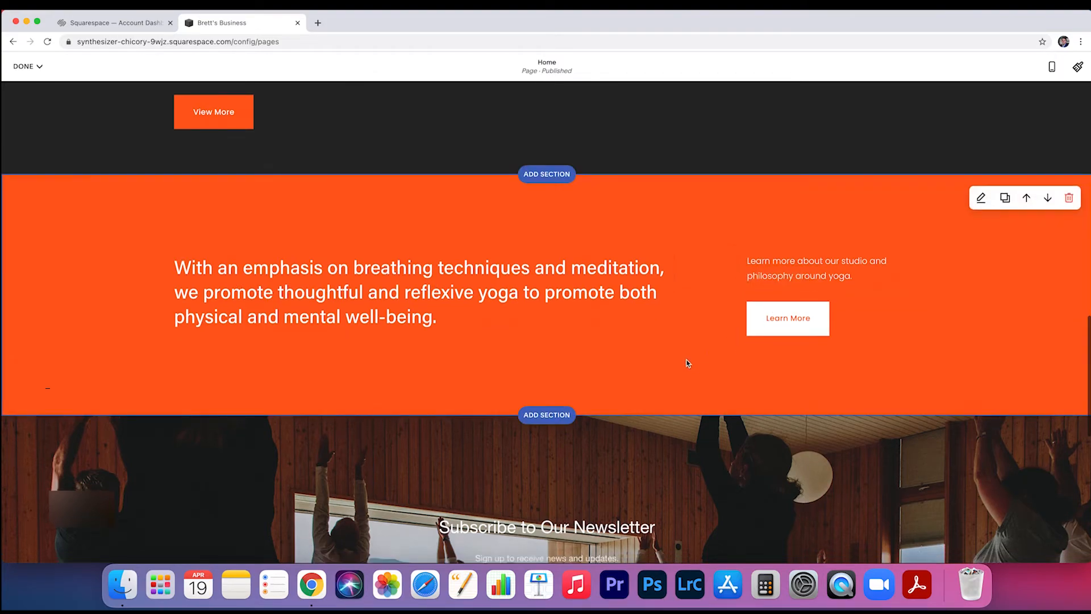
Add a Calendar block below the breathing-techniques paragraph and look over its monthly layout
{"action": "left_click", "coordinate": [417, 337]}
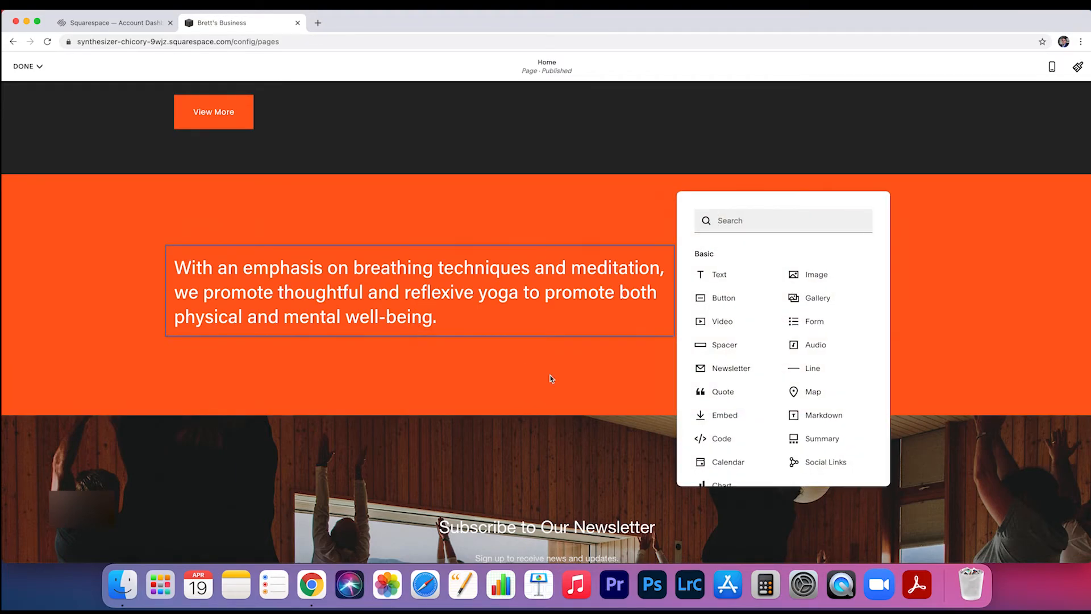
{"action": "scroll", "coordinate": [759, 395], "scroll_direction": "down", "scroll_amount": 2}
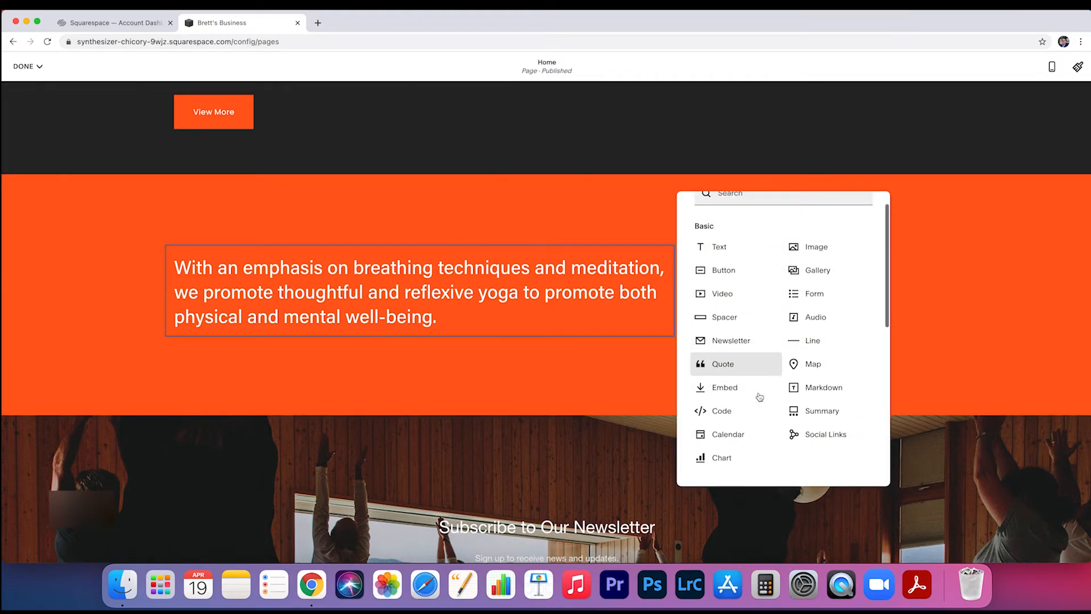
{"action": "left_click", "coordinate": [742, 420]}
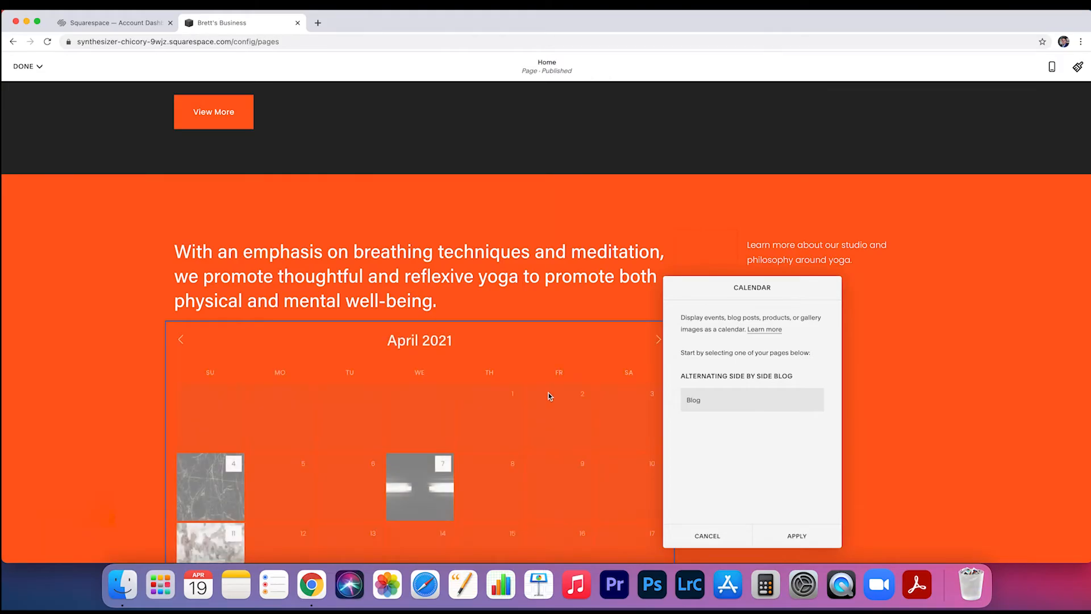
{"action": "scroll", "coordinate": [548, 393], "scroll_direction": "down", "scroll_amount": 5}
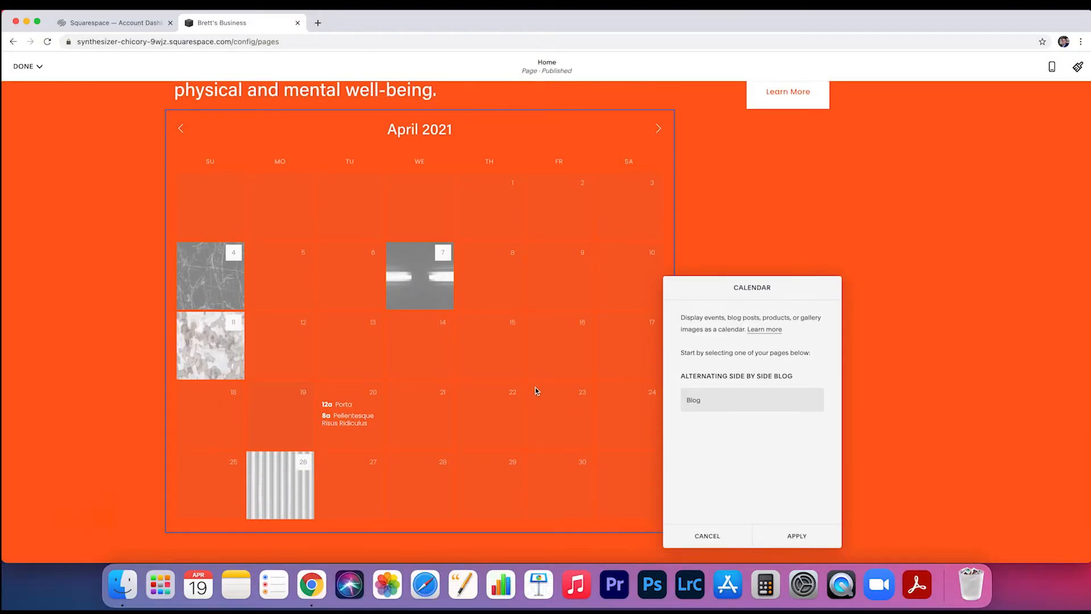
Try the Blog page as the calendar's content source and discard the changes
{"action": "left_click", "coordinate": [725, 404]}
{"action": "scroll", "coordinate": [496, 365], "scroll_direction": "up", "scroll_amount": 1}
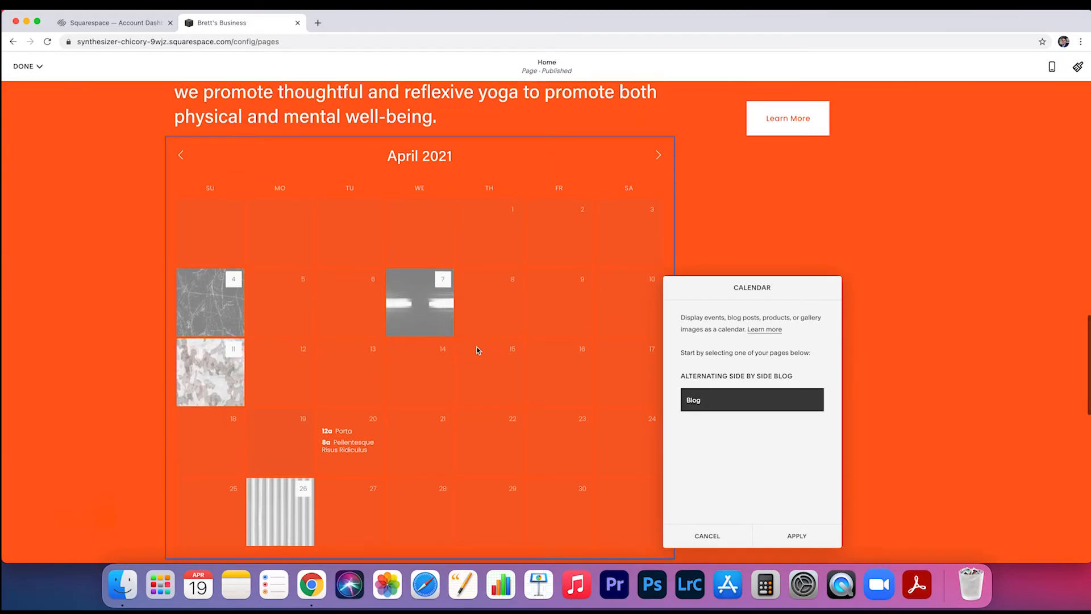
{"action": "scroll", "coordinate": [477, 350], "scroll_direction": "down", "scroll_amount": 8}
{"action": "left_click", "coordinate": [707, 535]}
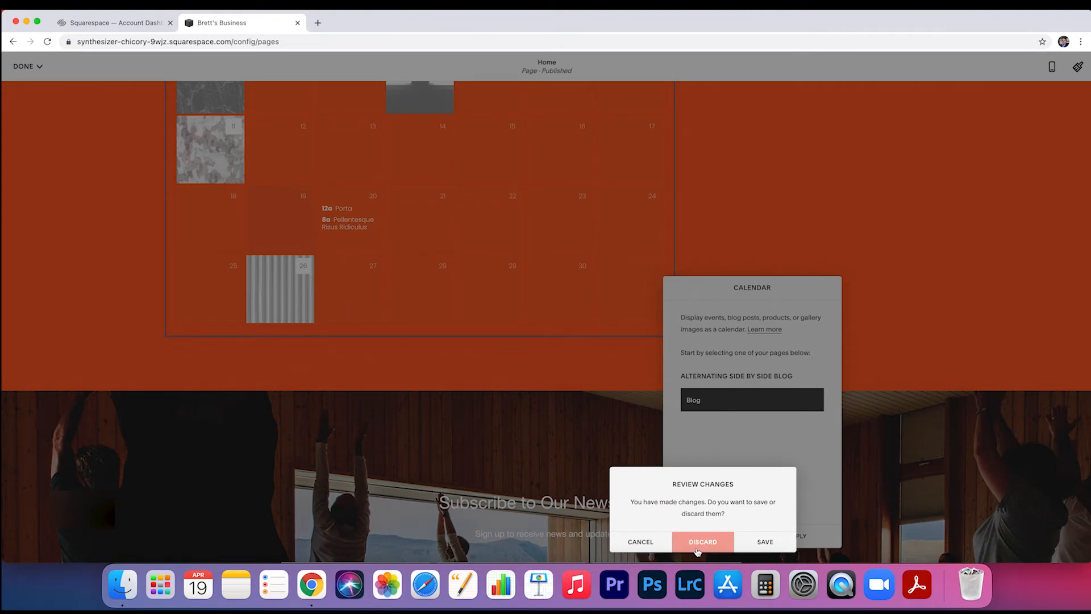
{"action": "left_click", "coordinate": [698, 542]}
Delete the Calendar block from the orange section
{"action": "scroll", "coordinate": [629, 370], "scroll_direction": "up", "scroll_amount": 7}
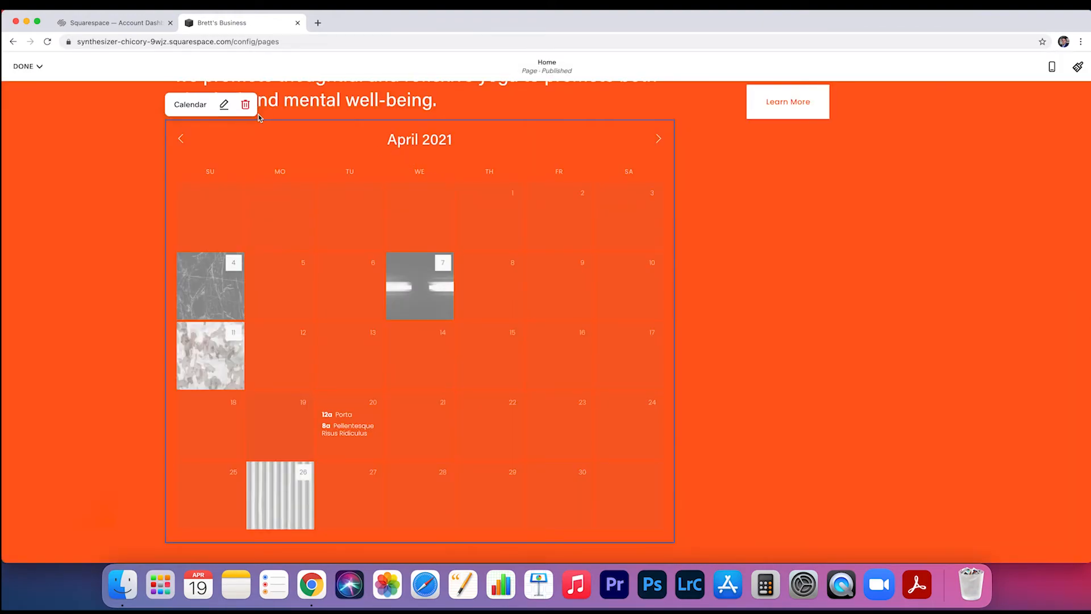
{"action": "left_click", "coordinate": [245, 104]}
{"action": "left_click", "coordinate": [299, 137]}
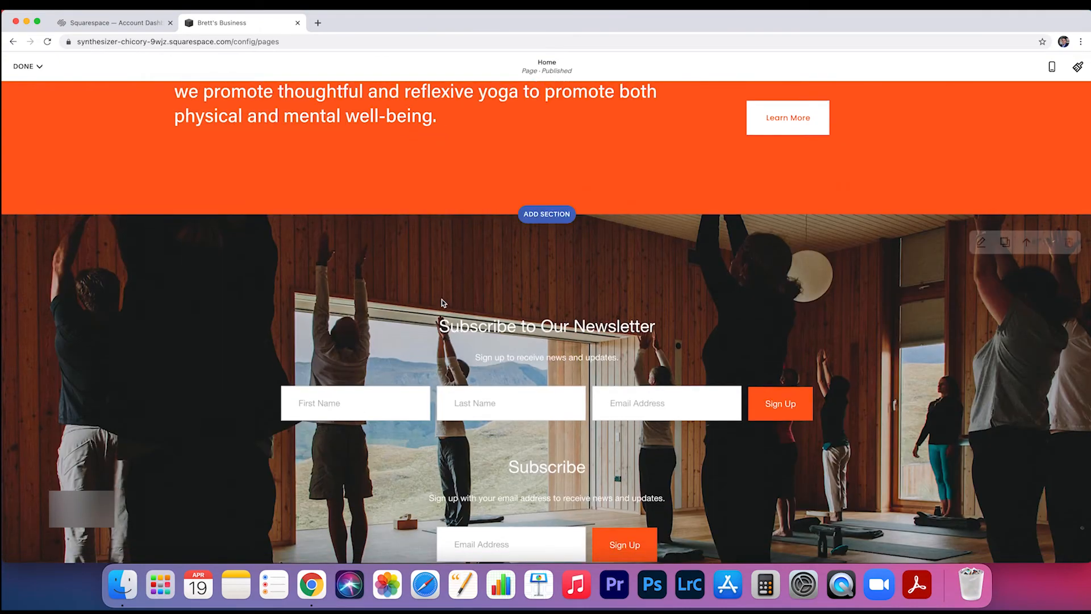
Add an Embed block below the breathing-techniques paragraph and open its custom embed code entry
{"action": "scroll", "coordinate": [441, 299], "scroll_direction": "up", "scroll_amount": 3}
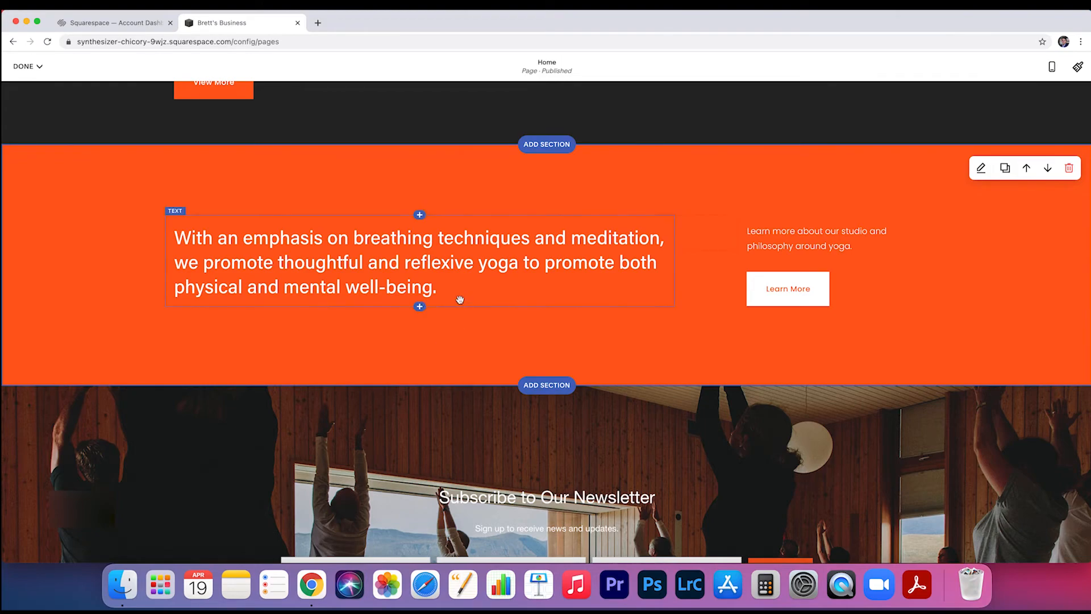
{"action": "left_click", "coordinate": [420, 307]}
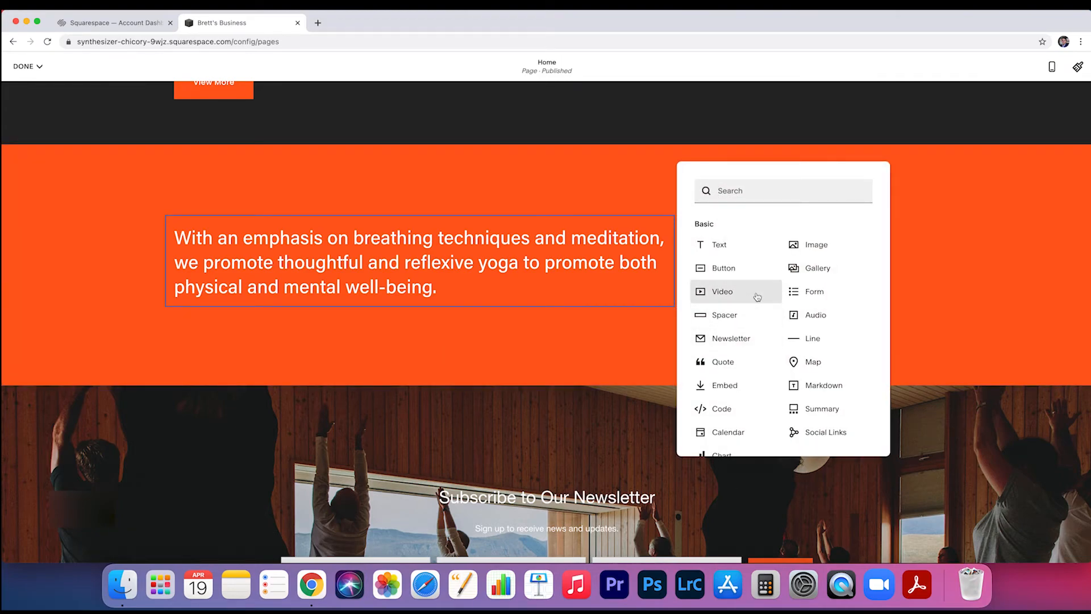
{"action": "scroll", "coordinate": [758, 297], "scroll_direction": "down", "scroll_amount": 1}
{"action": "left_click", "coordinate": [724, 369]}
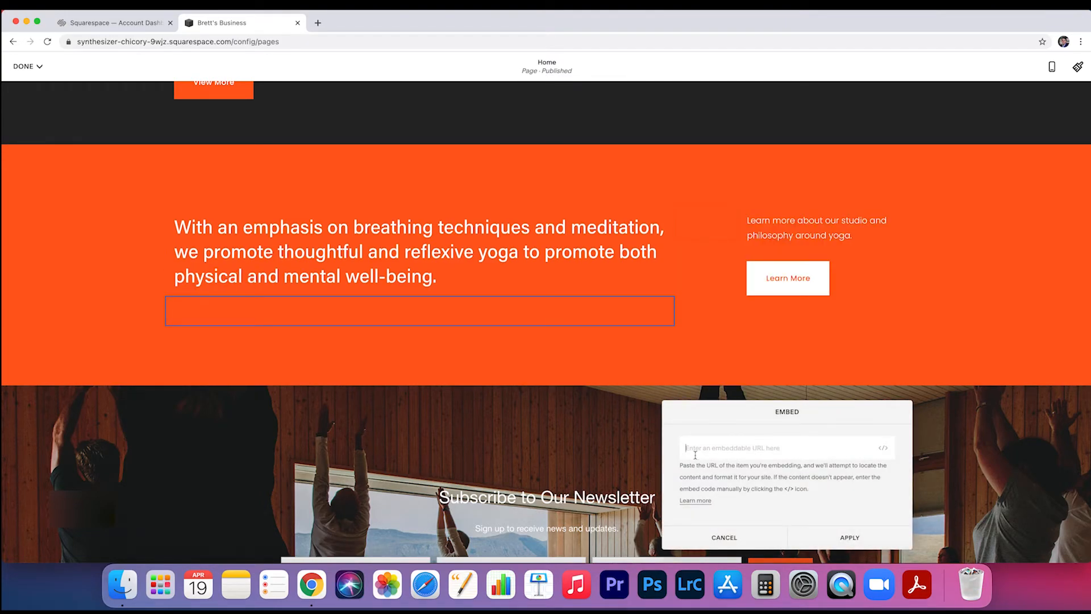
{"action": "left_click", "coordinate": [883, 448]}
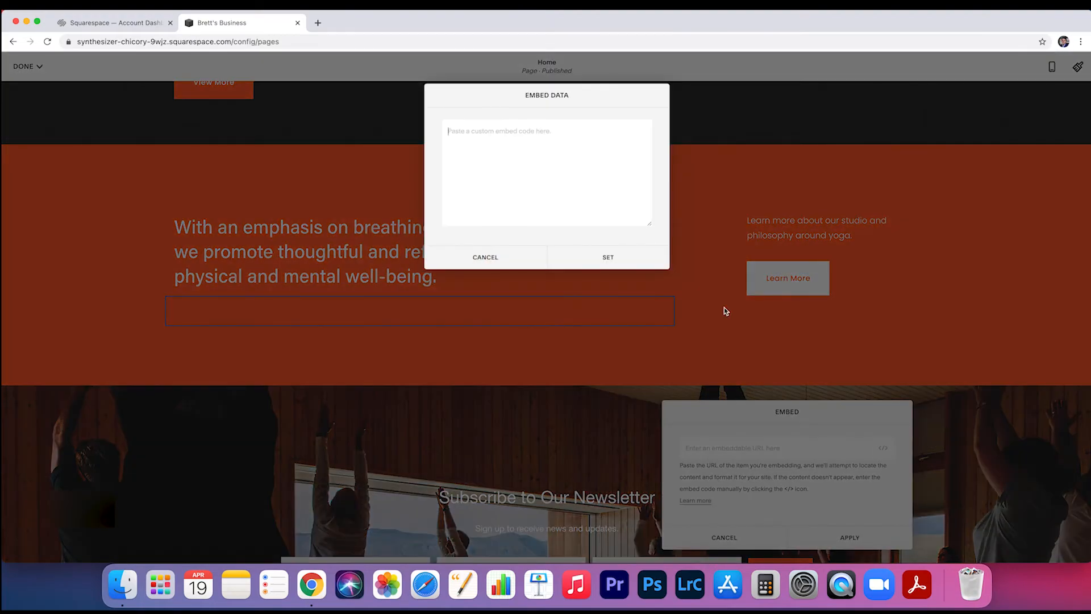
Cancel the custom embed code without setting any, and delete the Embed block from the orange section
{"action": "right_click", "coordinate": [547, 175]}
{"action": "left_click", "coordinate": [474, 146]}
{"action": "left_click", "coordinate": [494, 258]}
{"action": "scroll", "coordinate": [428, 347], "scroll_direction": "down", "scroll_amount": 1}
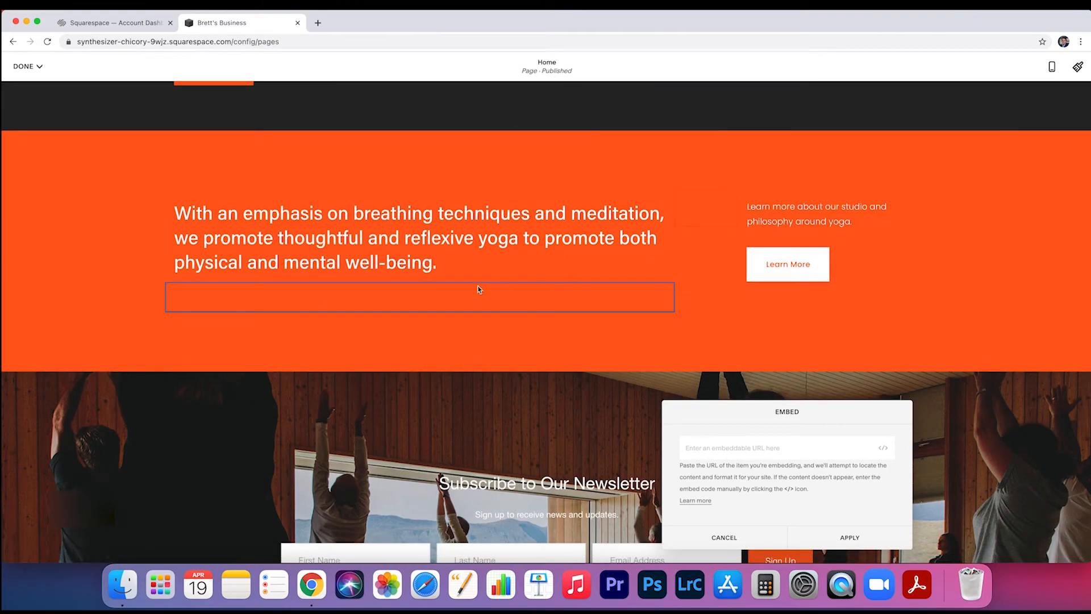
{"action": "left_click", "coordinate": [724, 537]}
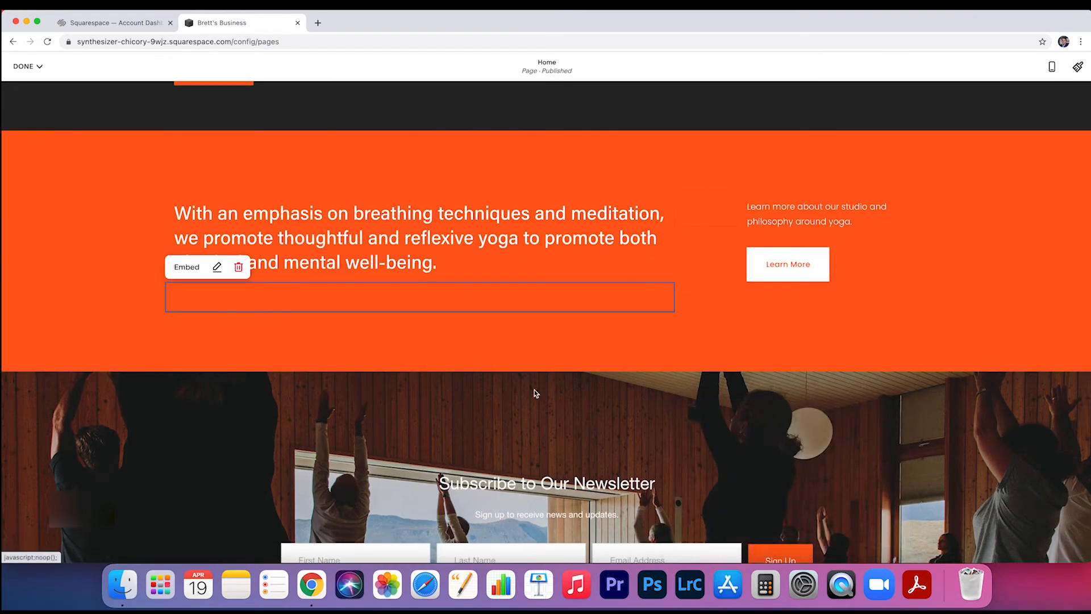
{"action": "left_click", "coordinate": [241, 267]}
{"action": "left_click", "coordinate": [267, 265]}
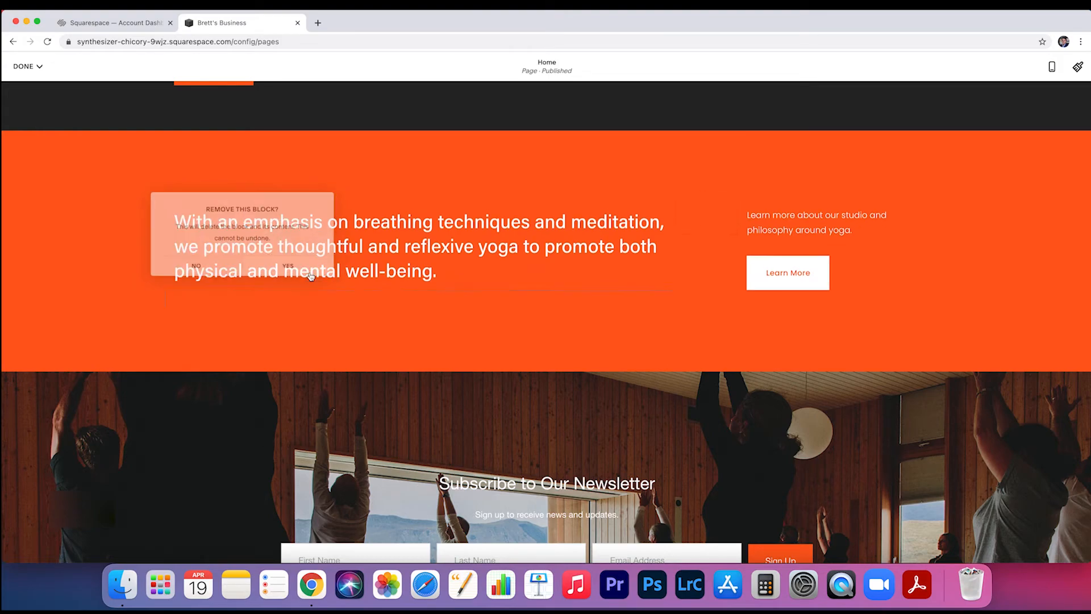
Add a Social Links block with the Instagram and Facebook accounts below the breathing-techniques paragraph
{"action": "left_click", "coordinate": [421, 292]}
{"action": "scroll", "coordinate": [721, 349], "scroll_direction": "down", "scroll_amount": 2}
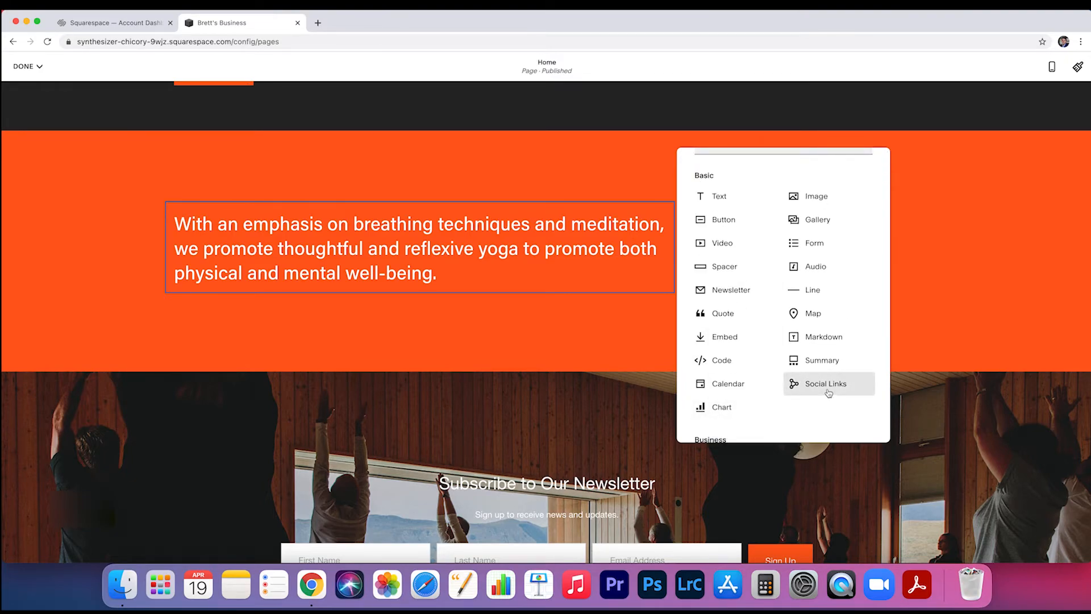
{"action": "left_click", "coordinate": [826, 384]}
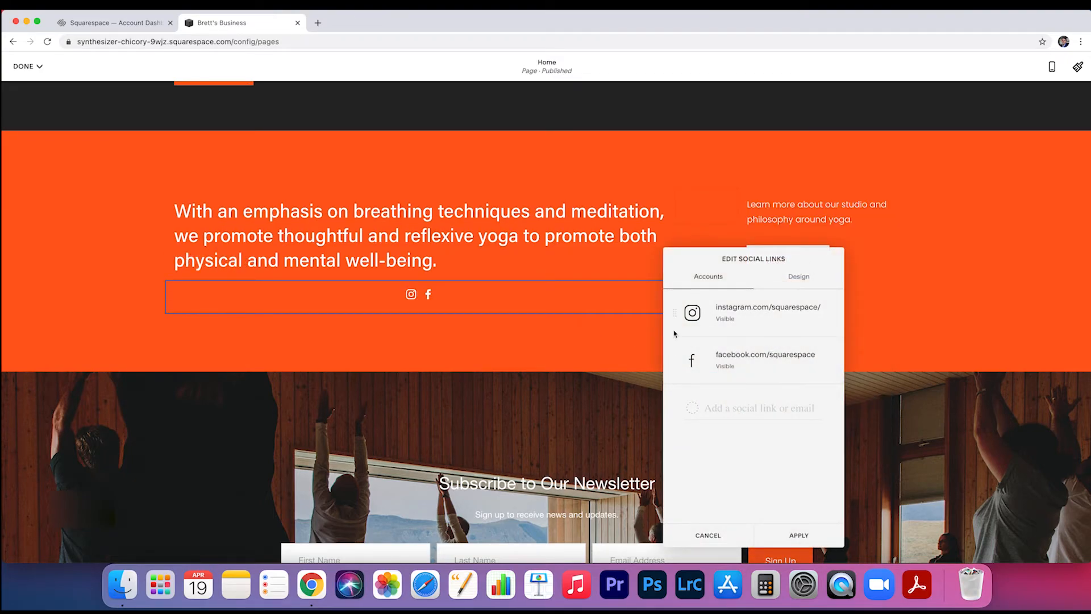
{"action": "left_click", "coordinate": [521, 340]}
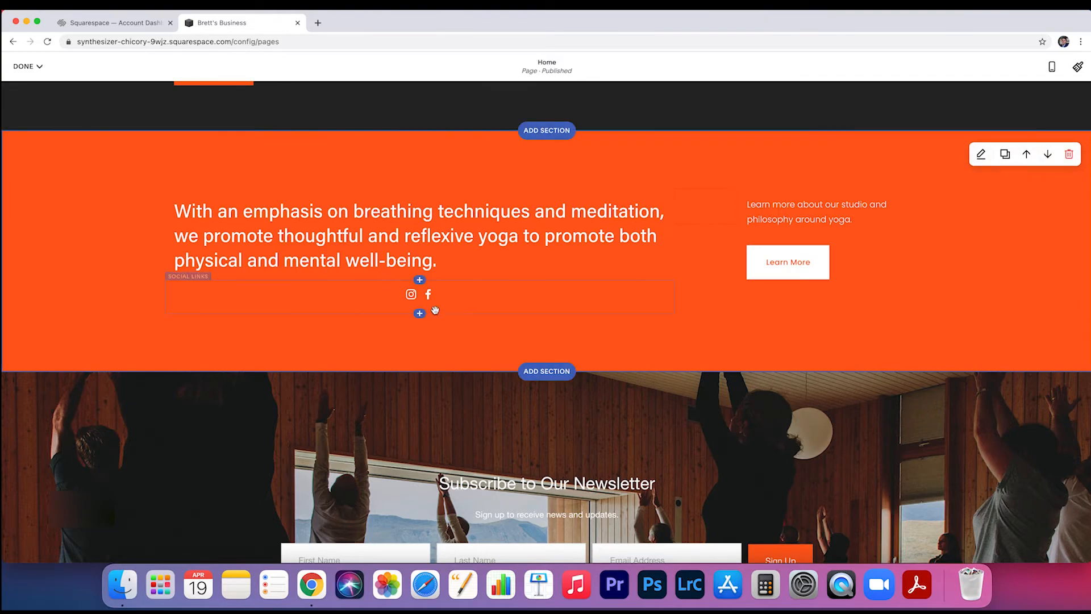
Look through the available content block types in the Basic, Business, Integrations, Filters & Lists and Premium groups
{"action": "left_click", "coordinate": [419, 313]}
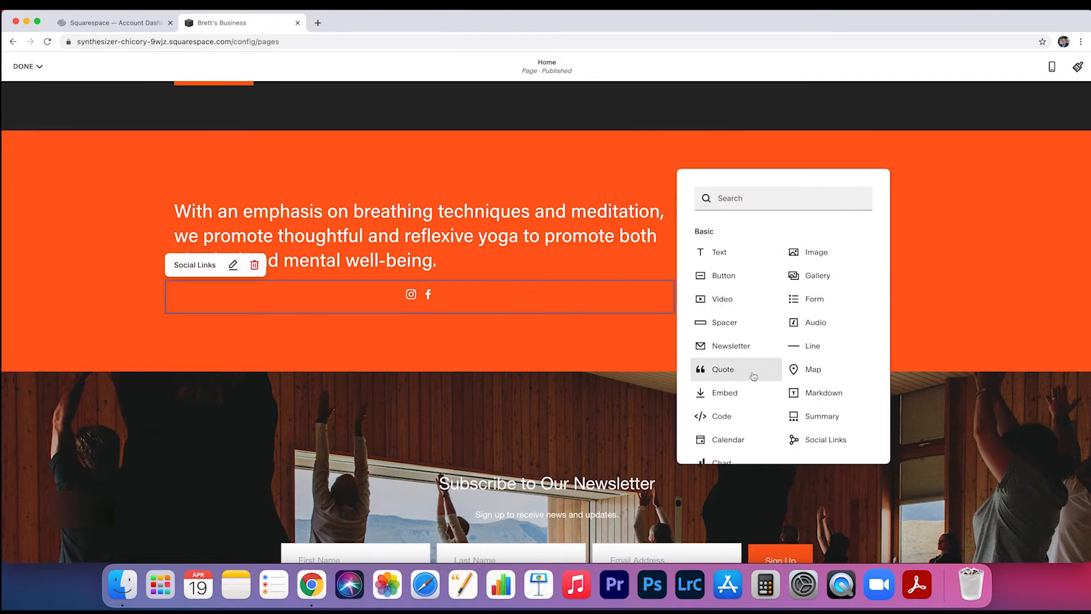
{"action": "scroll", "coordinate": [759, 377], "scroll_direction": "down", "scroll_amount": 5}
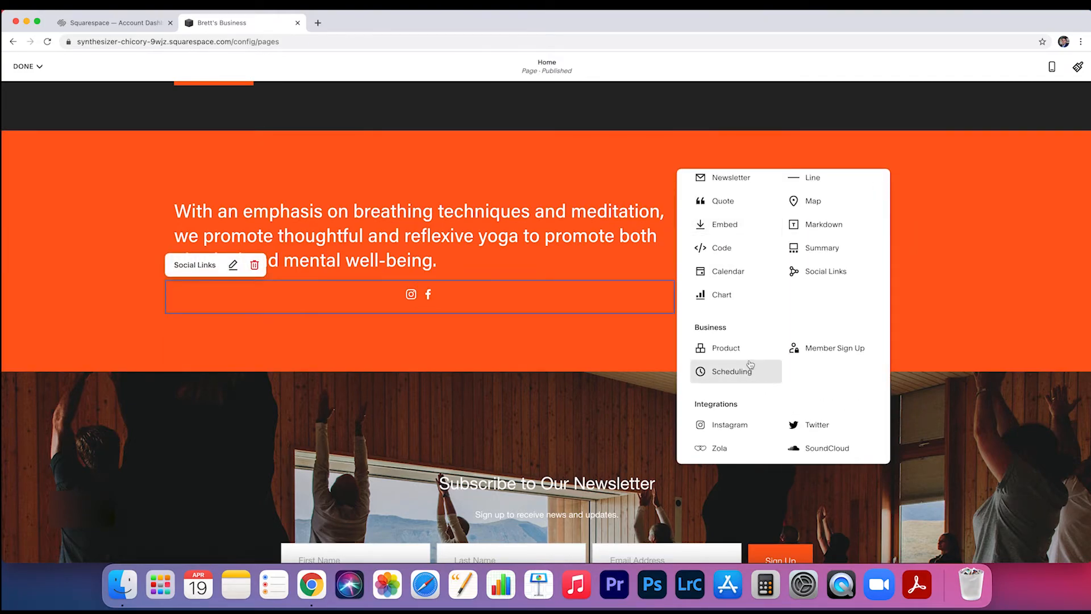
{"action": "scroll", "coordinate": [736, 372], "scroll_direction": "down", "scroll_amount": 2}
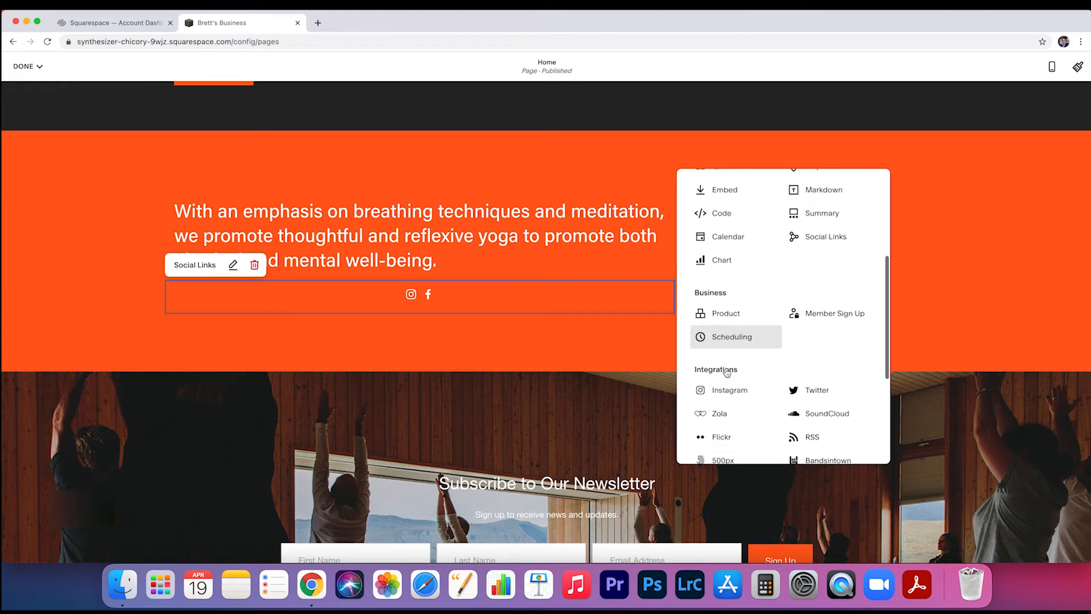
{"action": "scroll", "coordinate": [728, 371], "scroll_direction": "down", "scroll_amount": 1}
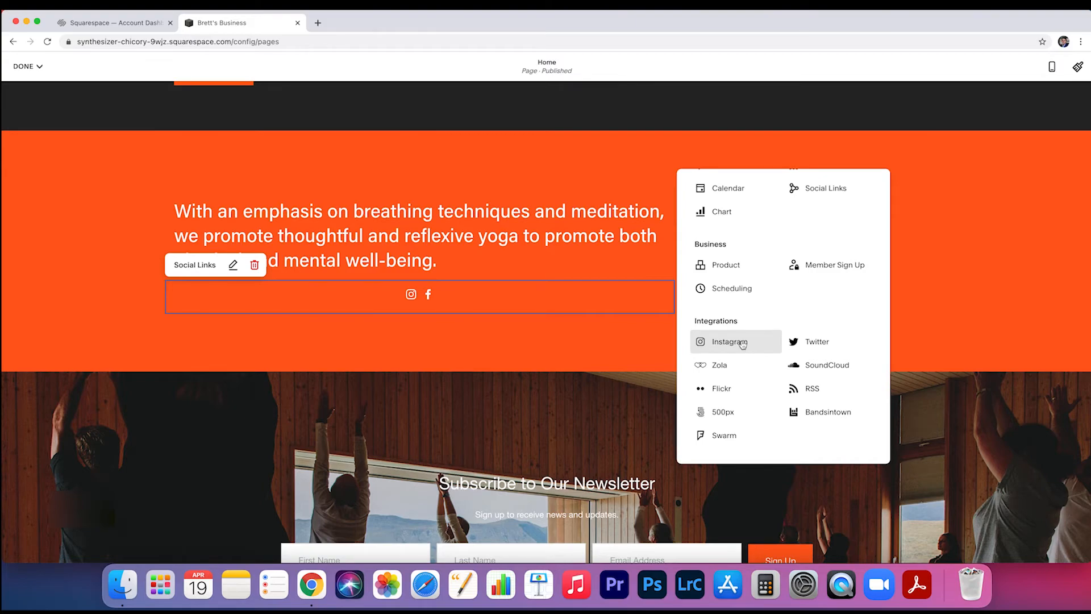
{"action": "scroll", "coordinate": [773, 379], "scroll_direction": "down", "scroll_amount": 2}
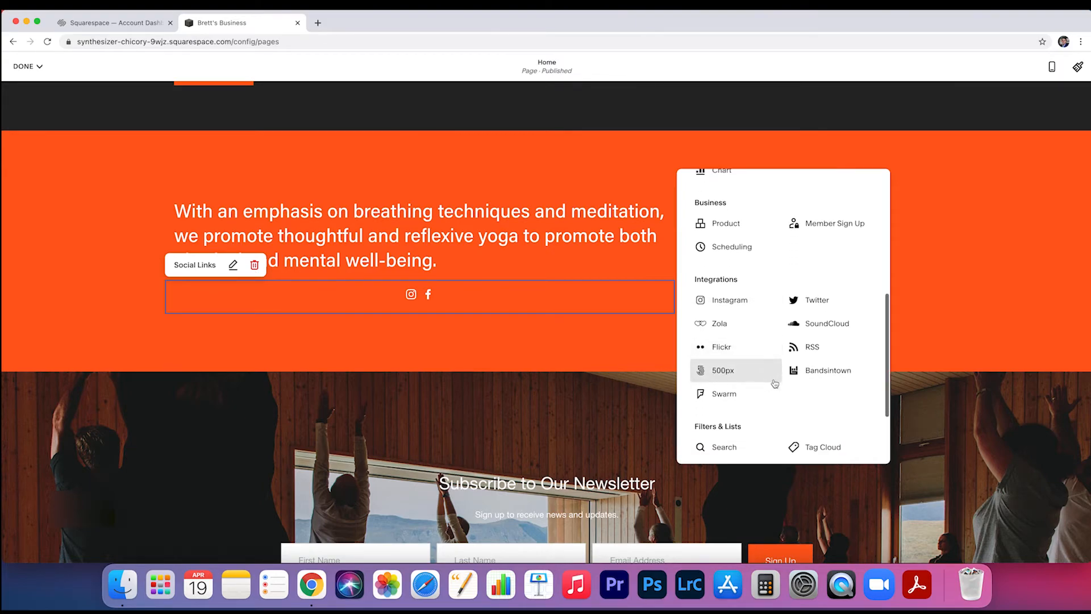
{"action": "scroll", "coordinate": [773, 382], "scroll_direction": "down", "scroll_amount": 3}
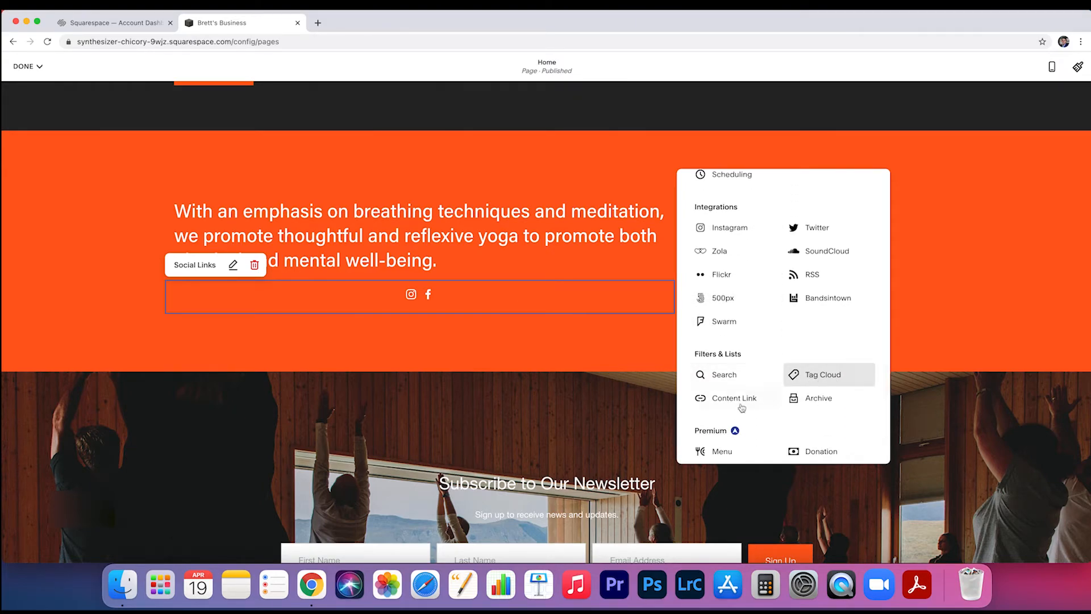
{"action": "scroll", "coordinate": [745, 411], "scroll_direction": "down", "scroll_amount": 2}
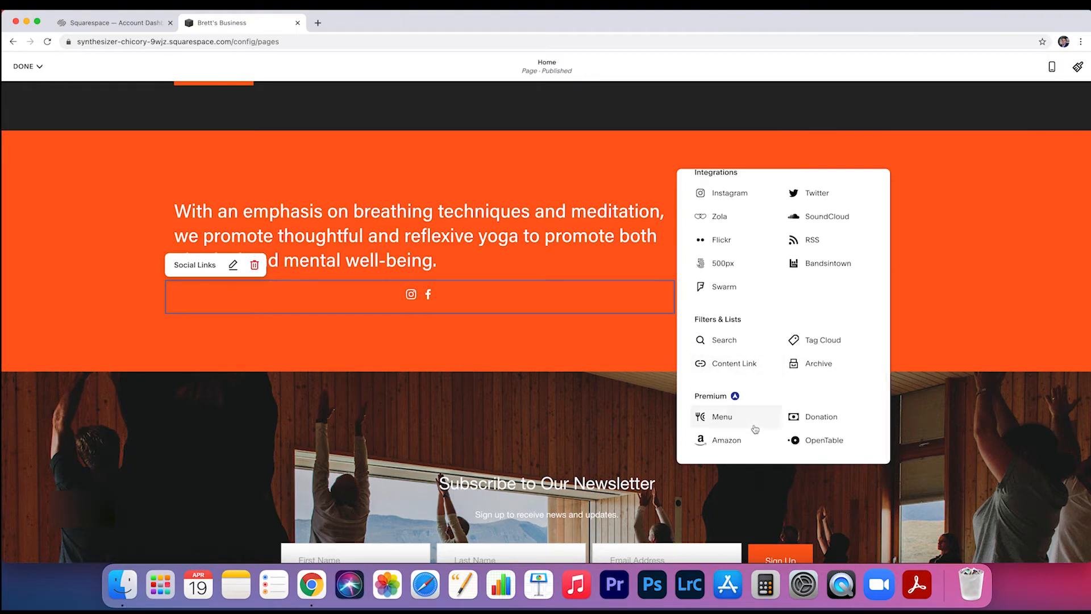
{"action": "scroll", "coordinate": [765, 418], "scroll_direction": "up", "scroll_amount": 12}
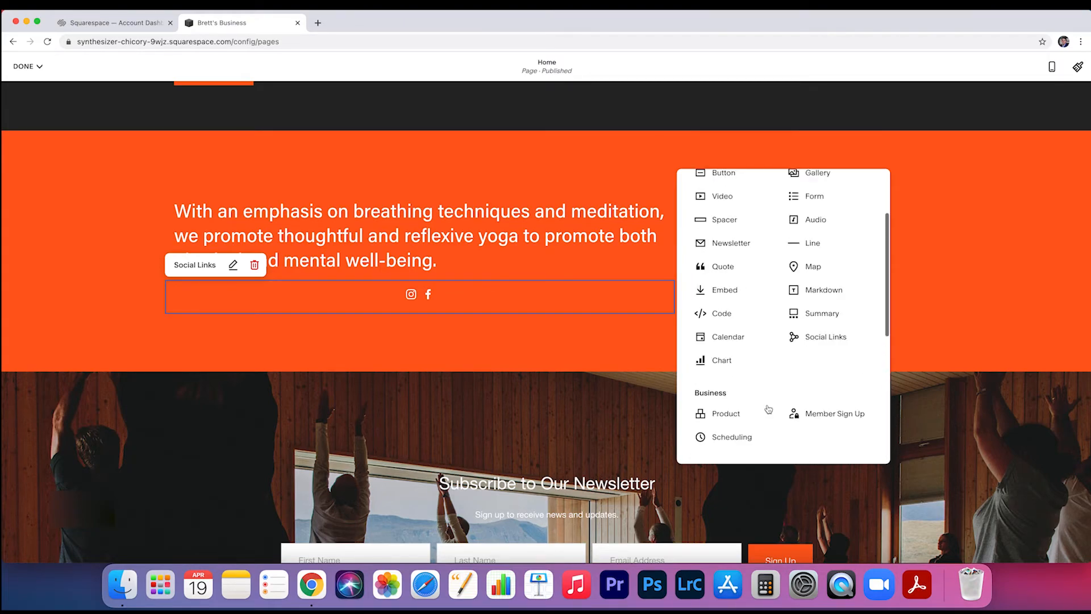
{"action": "scroll", "coordinate": [762, 325], "scroll_direction": "up", "scroll_amount": 3}
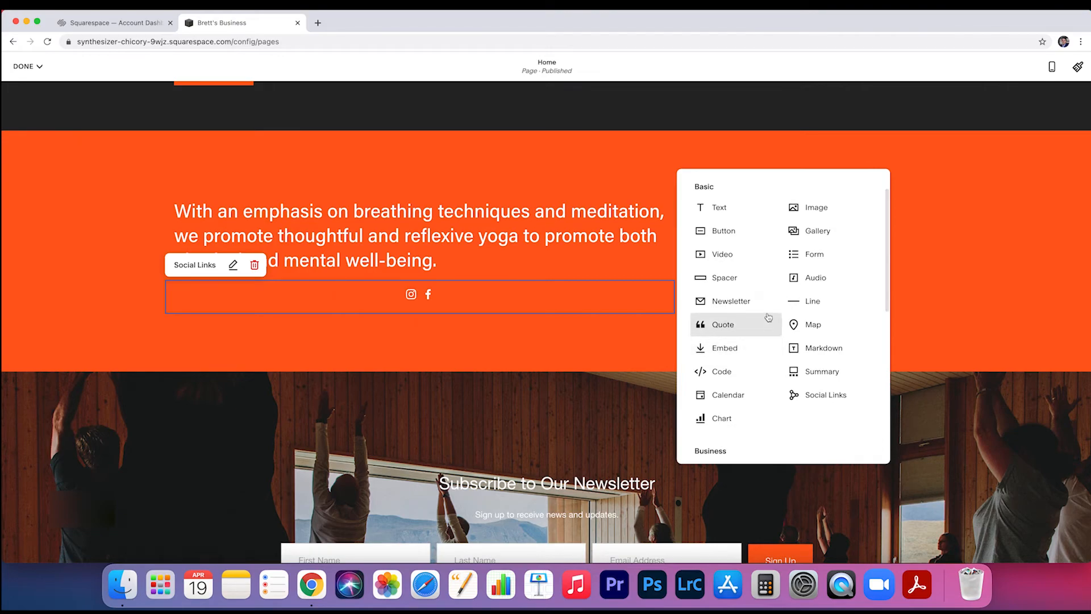
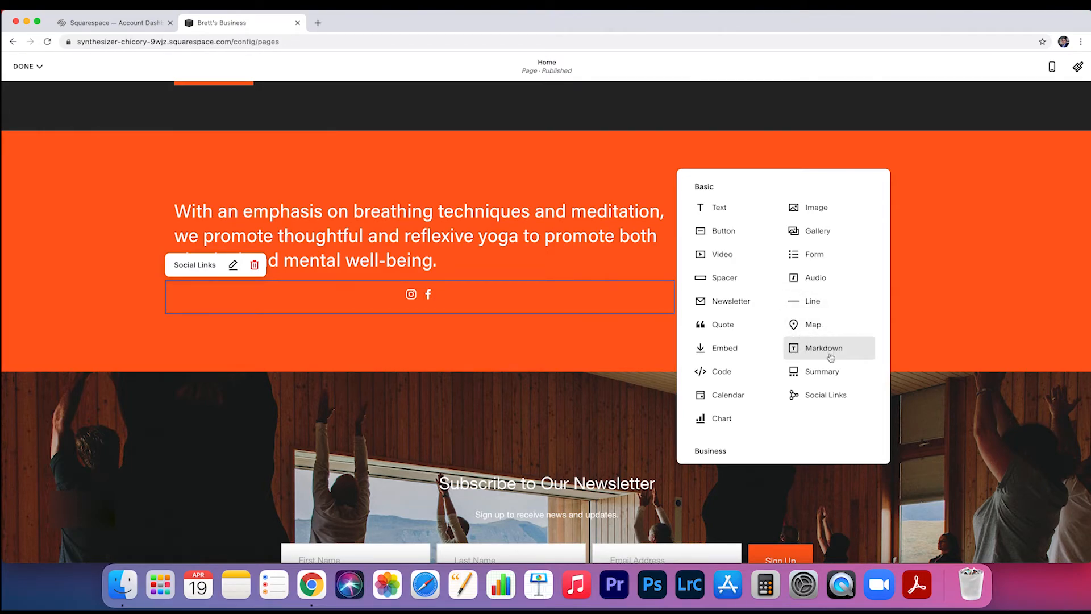
Try an empty Markdown block below the social links and delete it
{"action": "left_click", "coordinate": [830, 356]}
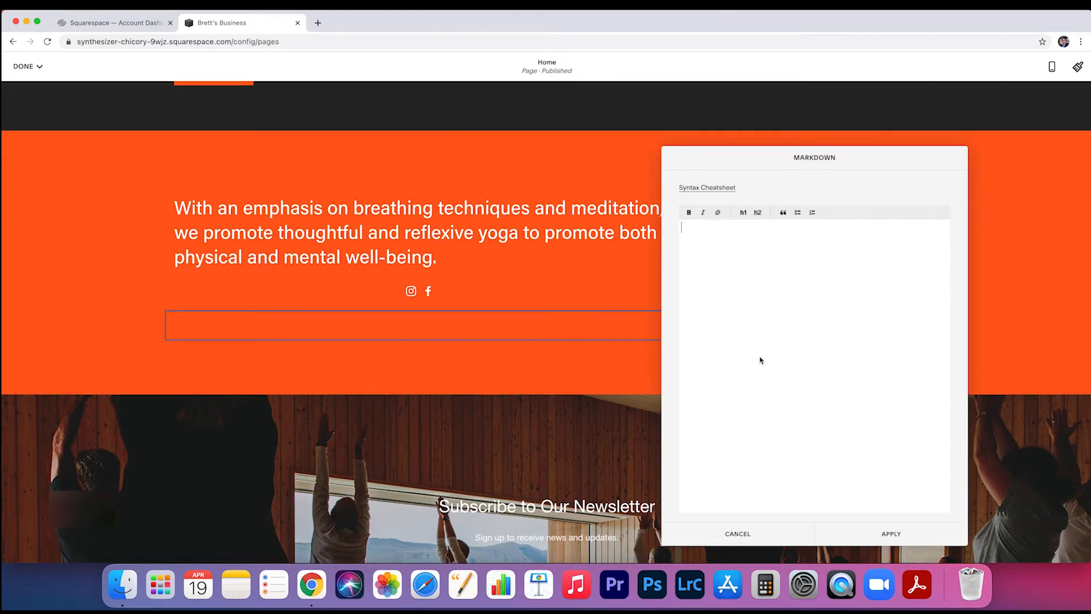
{"action": "left_click", "coordinate": [739, 533]}
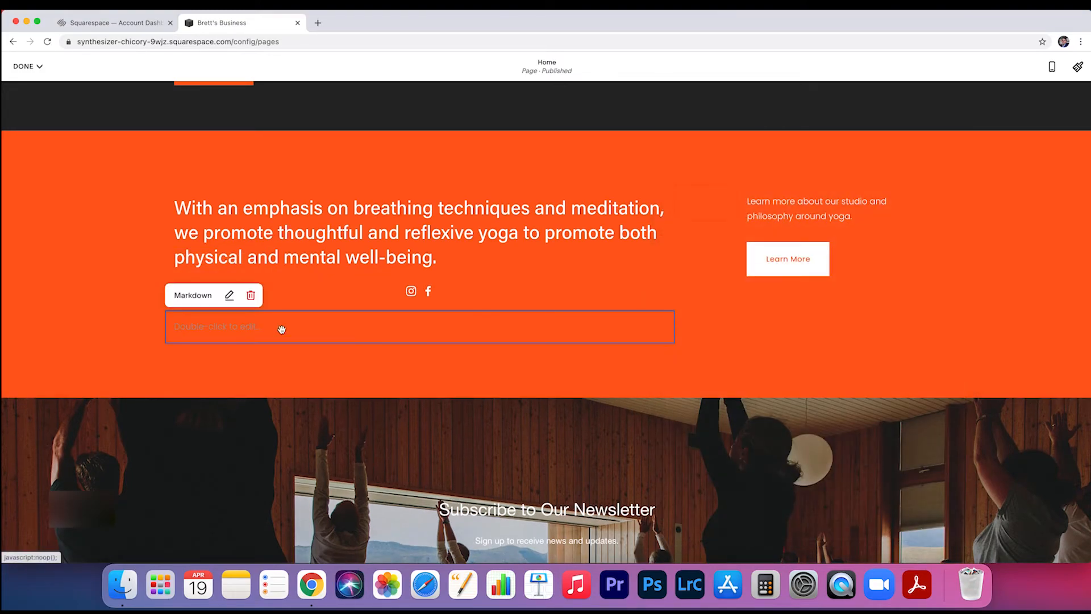
{"action": "left_click", "coordinate": [251, 295]}
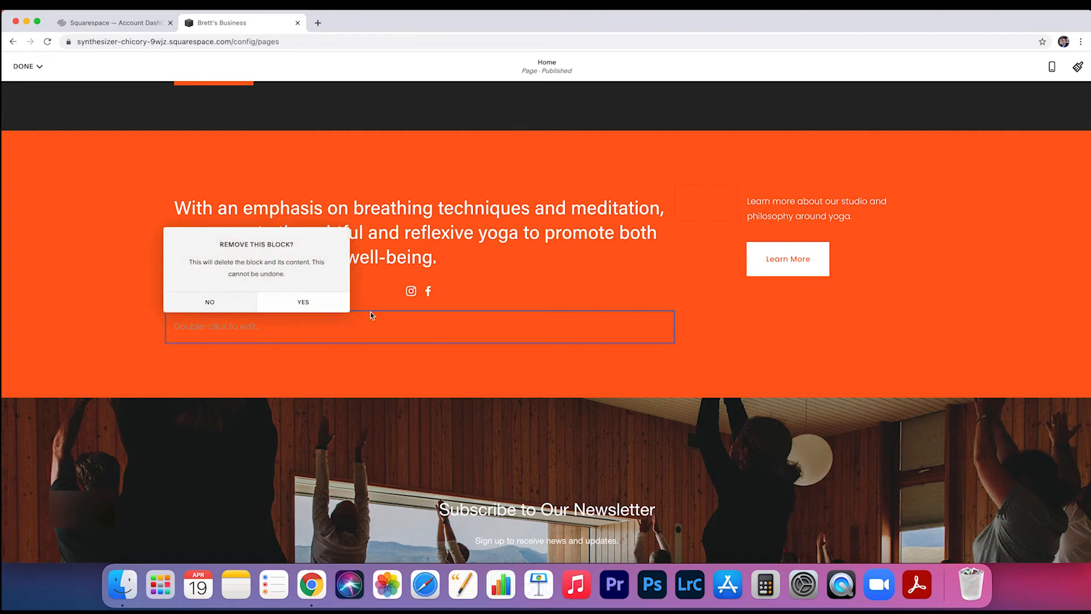
{"action": "left_click", "coordinate": [319, 301]}
Try a Line block below the social links and delete it
{"action": "left_click", "coordinate": [419, 314]}
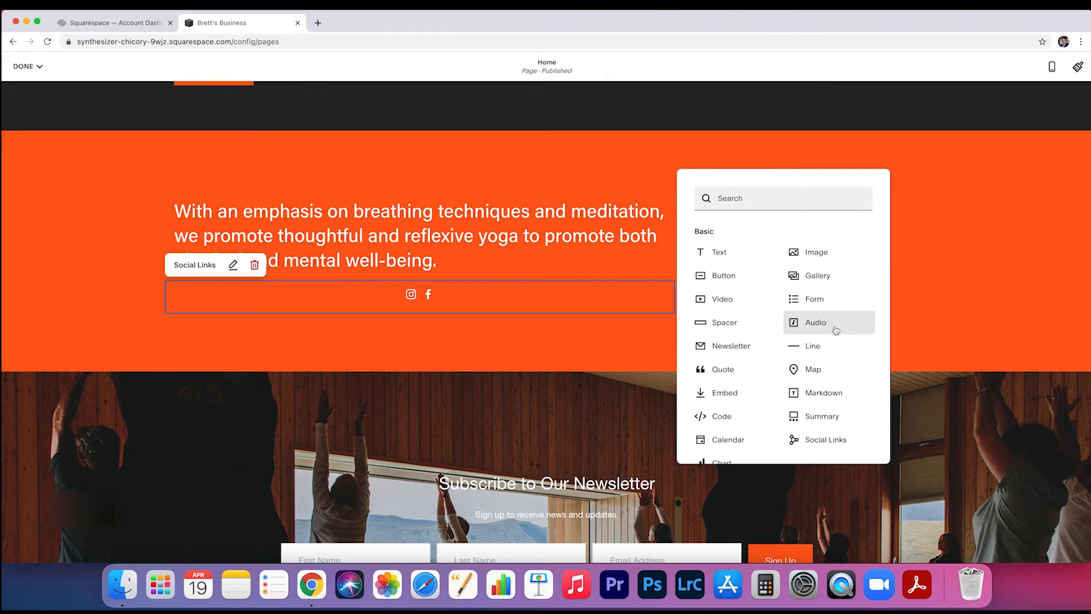
{"action": "left_click", "coordinate": [829, 347]}
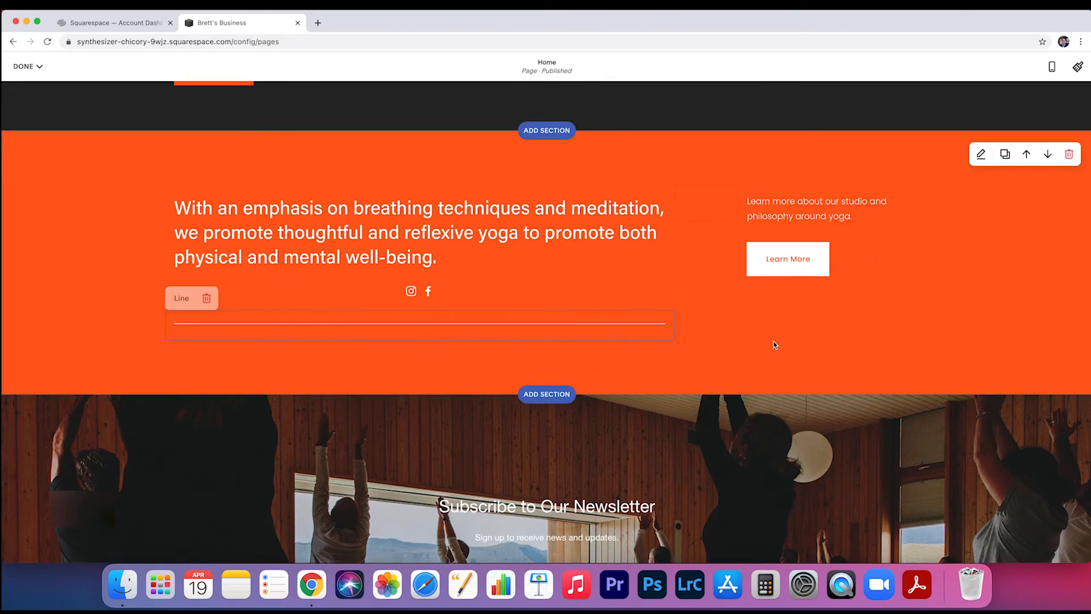
{"action": "left_click", "coordinate": [219, 297]}
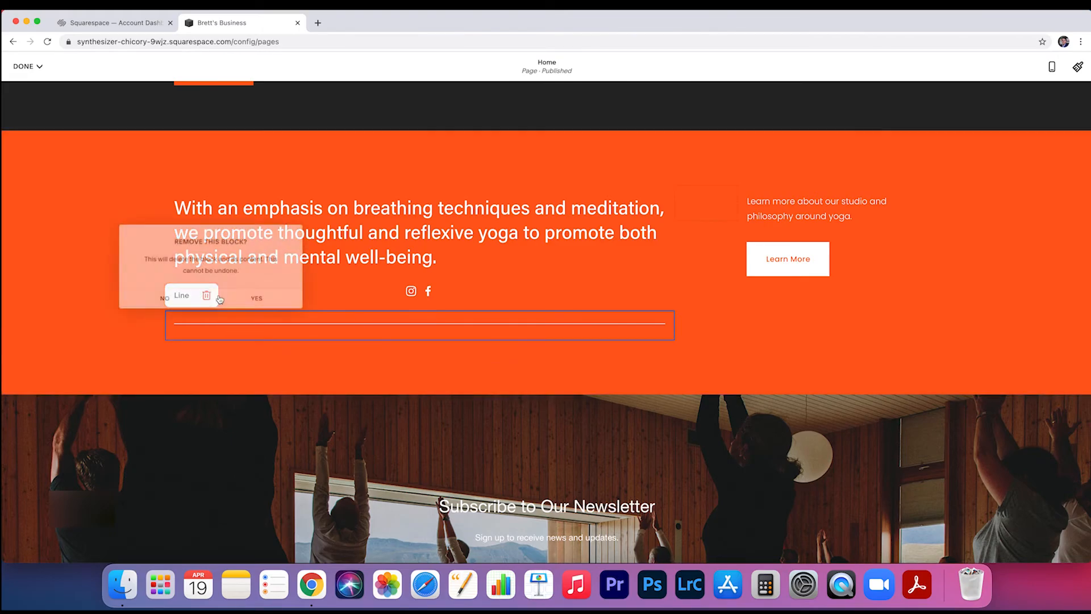
{"action": "left_click", "coordinate": [256, 298]}
Delete the second newsletter block, titled Subscribe, from the yoga-class photo section above the footer
{"action": "scroll", "coordinate": [679, 389], "scroll_direction": "down", "scroll_amount": 6}
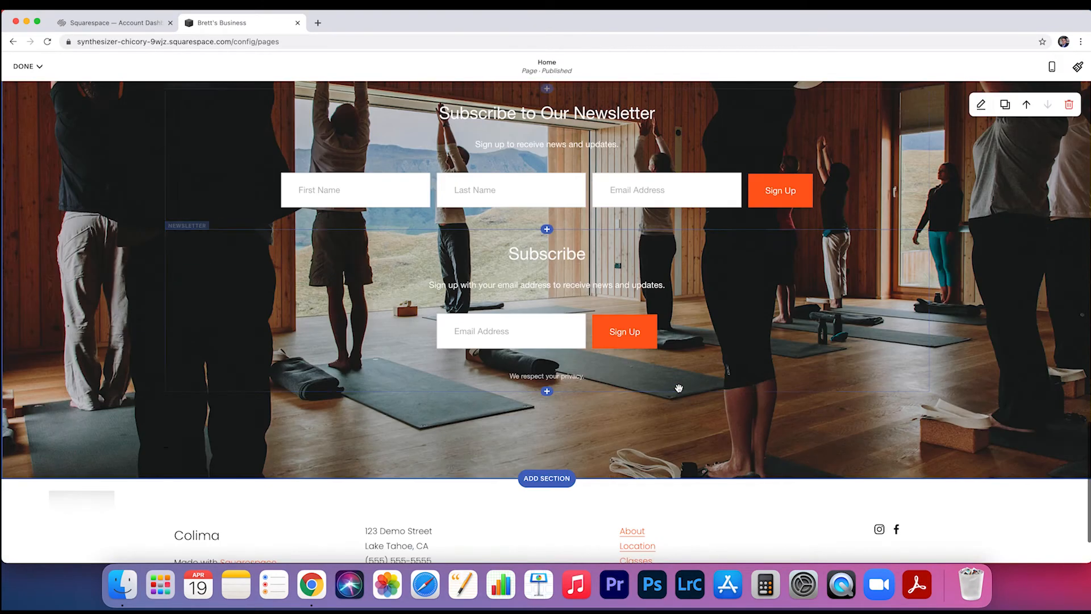
{"action": "left_click", "coordinate": [676, 349]}
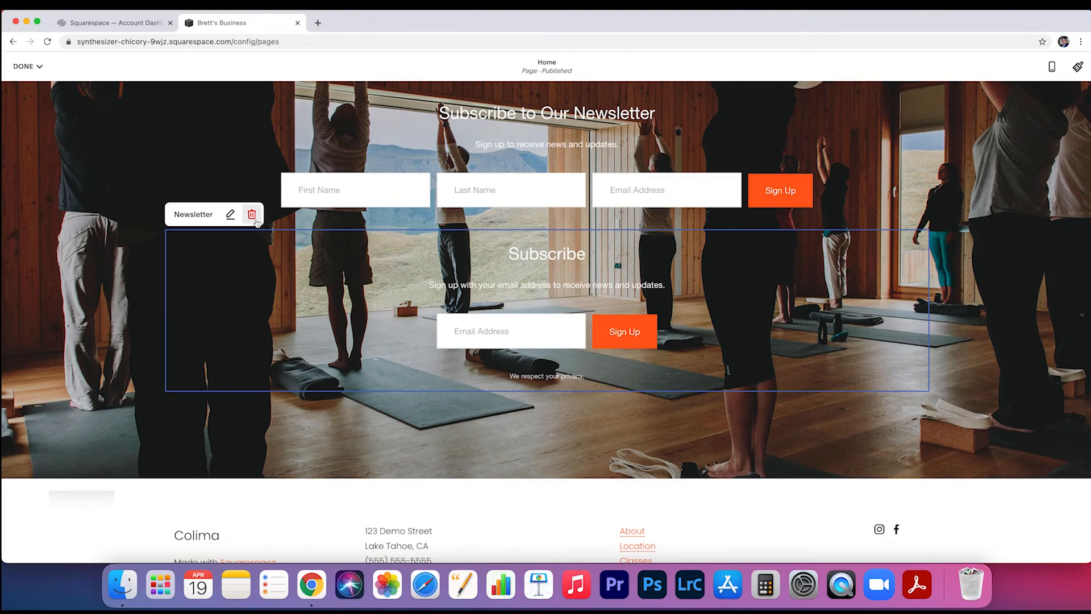
{"action": "left_click", "coordinate": [252, 214]}
{"action": "left_click", "coordinate": [302, 222]}
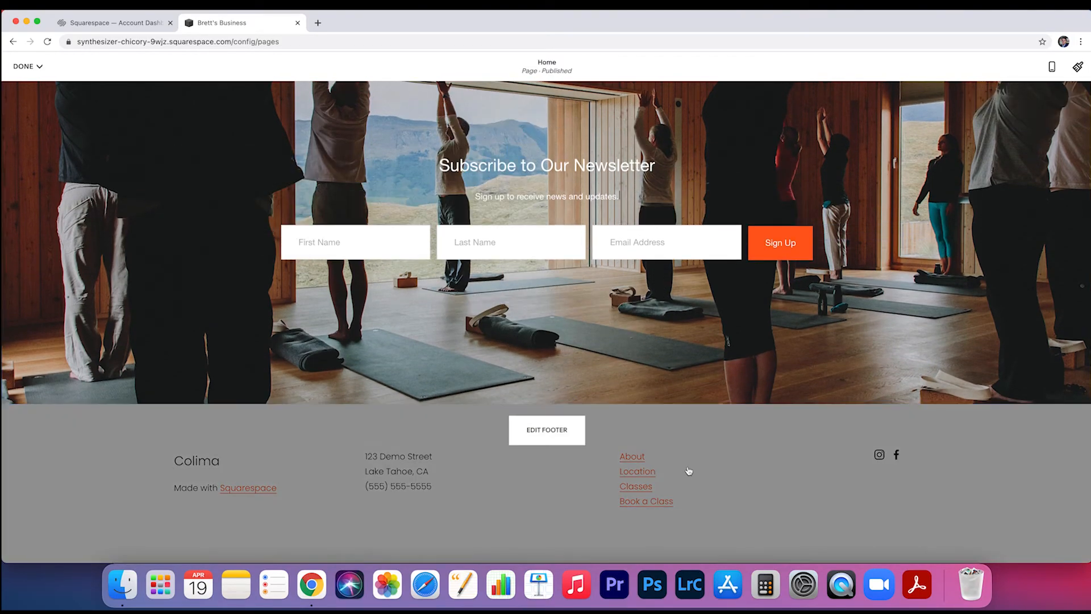
Open the site footer for editing, look it over, and return to editing the top of the home page
{"action": "left_click", "coordinate": [562, 441]}
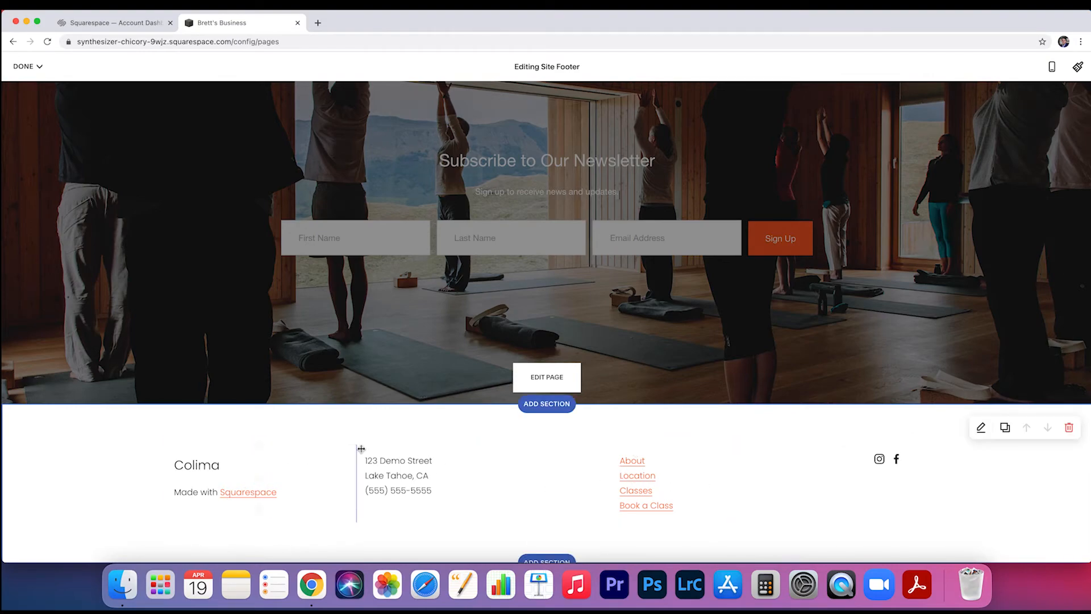
{"action": "scroll", "coordinate": [362, 449], "scroll_direction": "up", "scroll_amount": 4}
{"action": "scroll", "coordinate": [362, 449], "scroll_direction": "up", "scroll_amount": 15}
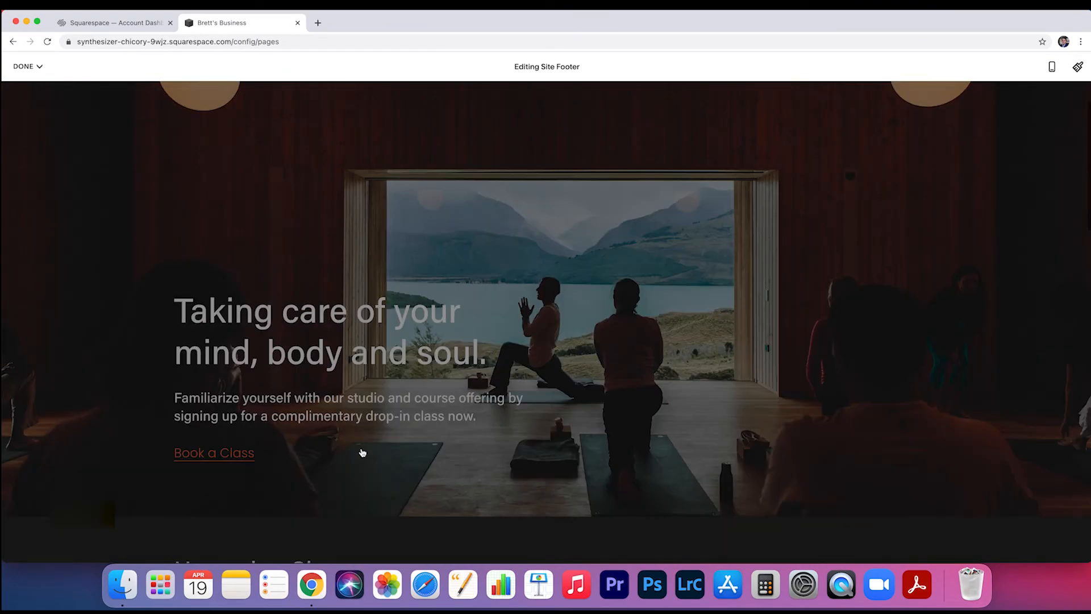
{"action": "scroll", "coordinate": [586, 410], "scroll_direction": "up", "scroll_amount": 2}
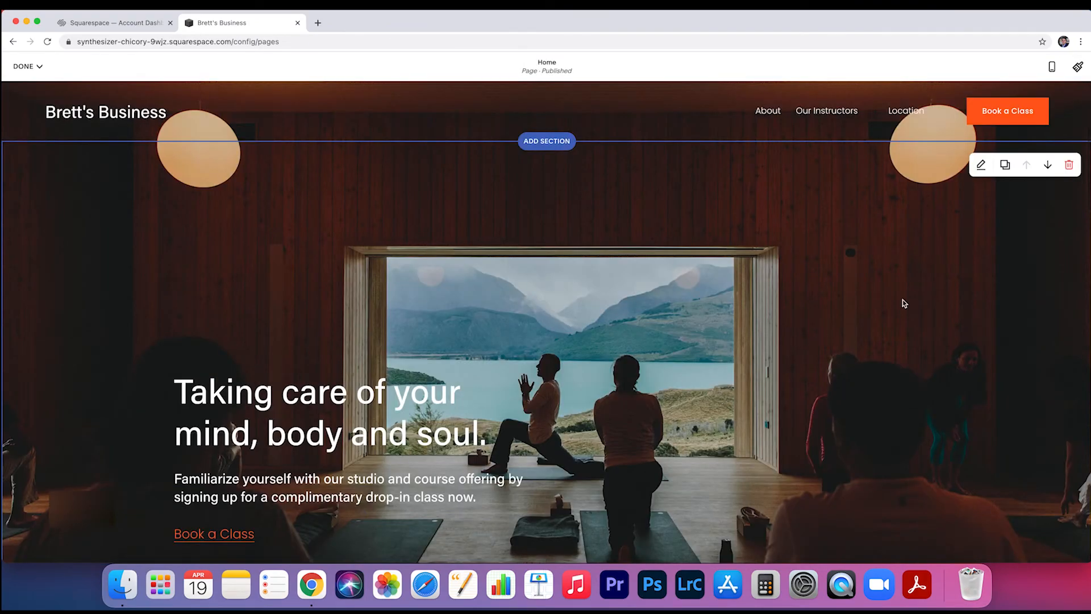
Move the "Taking care of your mind, body and soul" section below Upcoming Classes, and move it back up
{"action": "left_click", "coordinate": [1047, 166]}
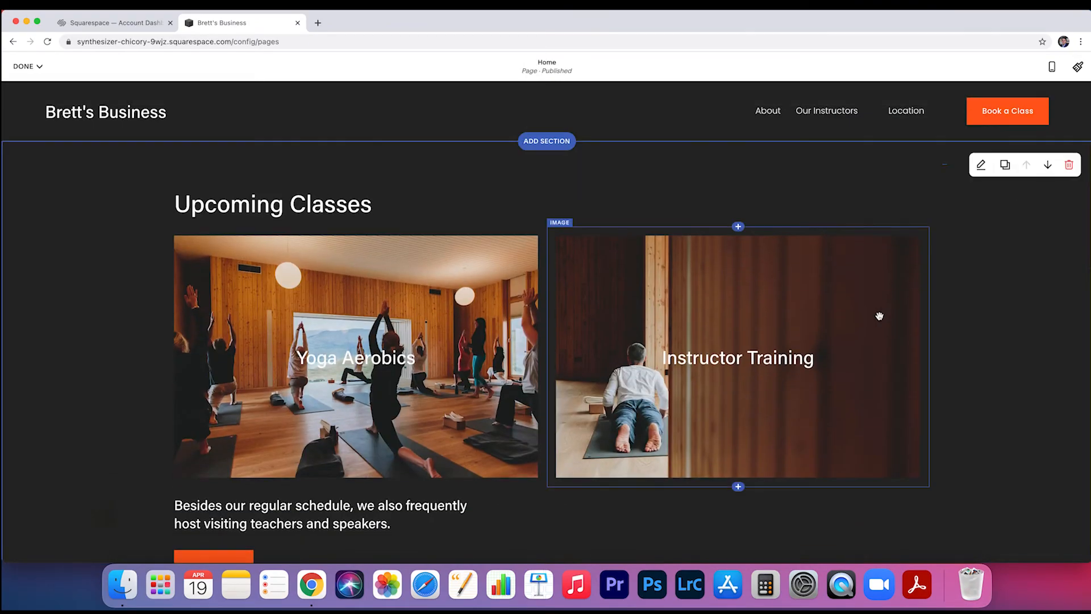
{"action": "scroll", "coordinate": [880, 315], "scroll_direction": "down", "scroll_amount": 5}
{"action": "scroll", "coordinate": [880, 315], "scroll_direction": "up", "scroll_amount": 5}
{"action": "scroll", "coordinate": [418, 323], "scroll_direction": "down", "scroll_amount": 10}
{"action": "scroll", "coordinate": [518, 396], "scroll_direction": "up", "scroll_amount": 2}
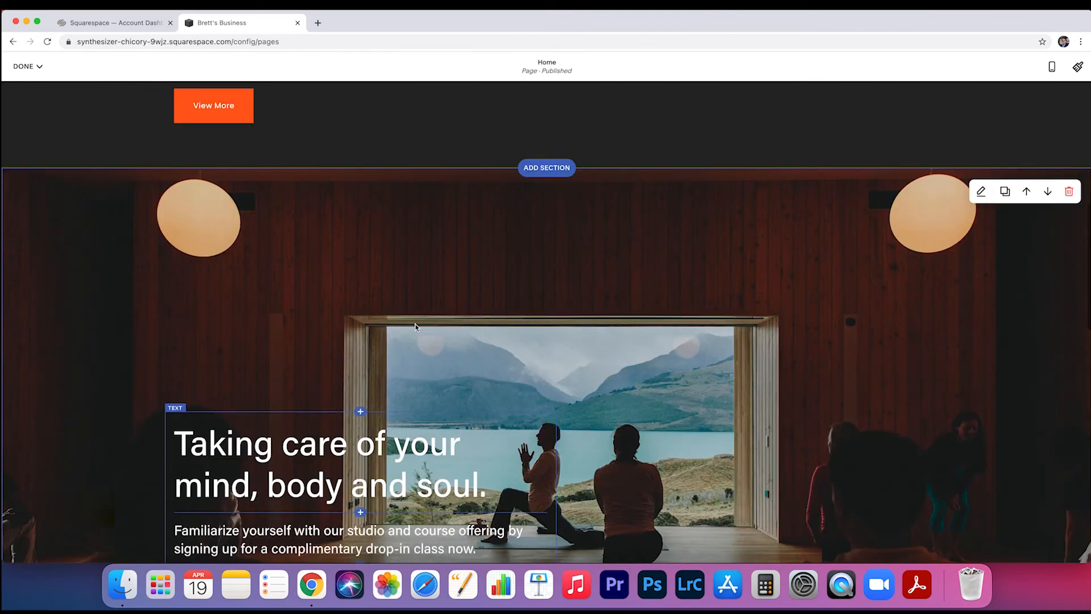
{"action": "left_click", "coordinate": [1026, 192]}
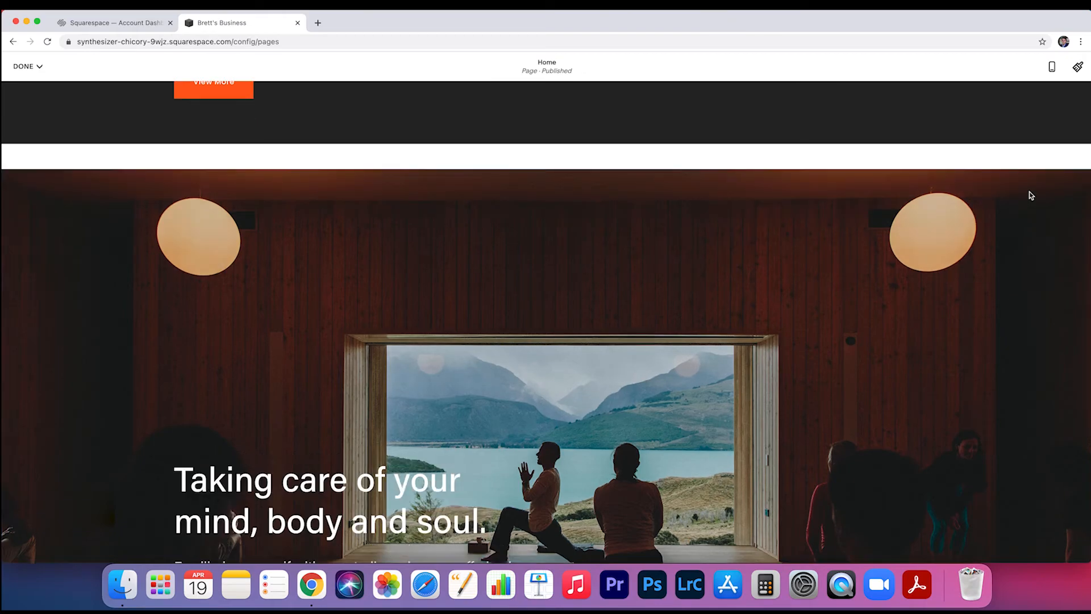
Try the small, medium and large section heights on the "Taking care of your mind, body and soul" section, ending on medium
{"action": "scroll", "coordinate": [595, 331], "scroll_direction": "down", "scroll_amount": 7}
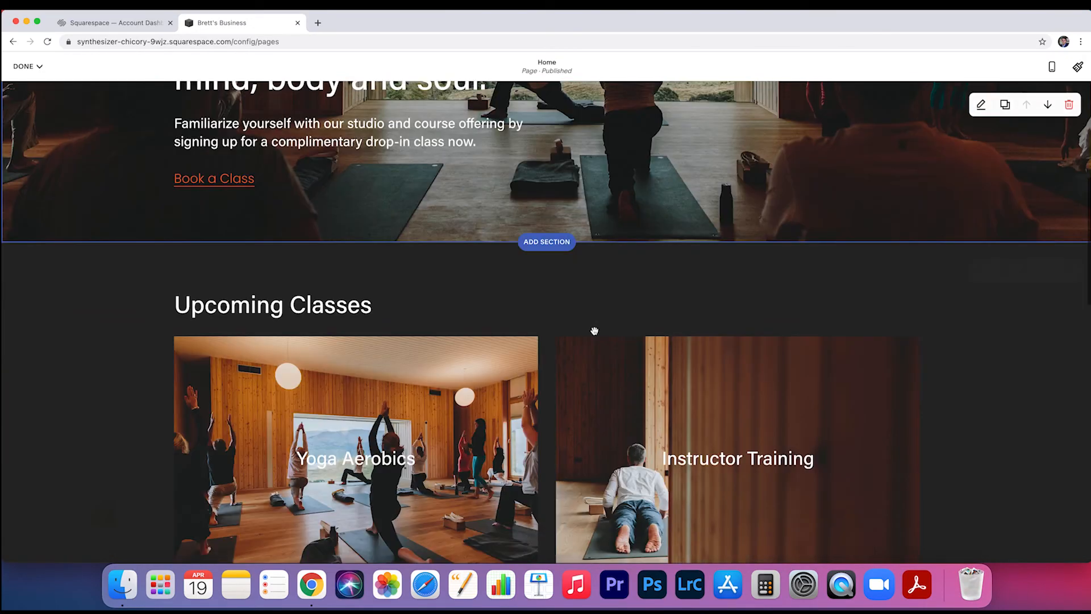
{"action": "scroll", "coordinate": [596, 330], "scroll_direction": "up", "scroll_amount": 8}
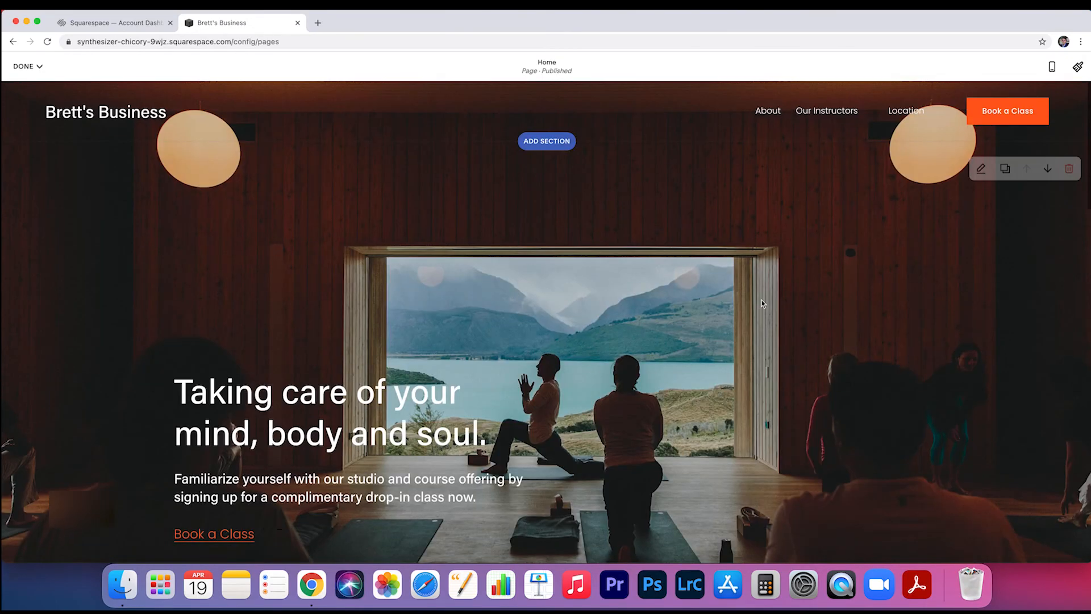
{"action": "left_click", "coordinate": [982, 168]}
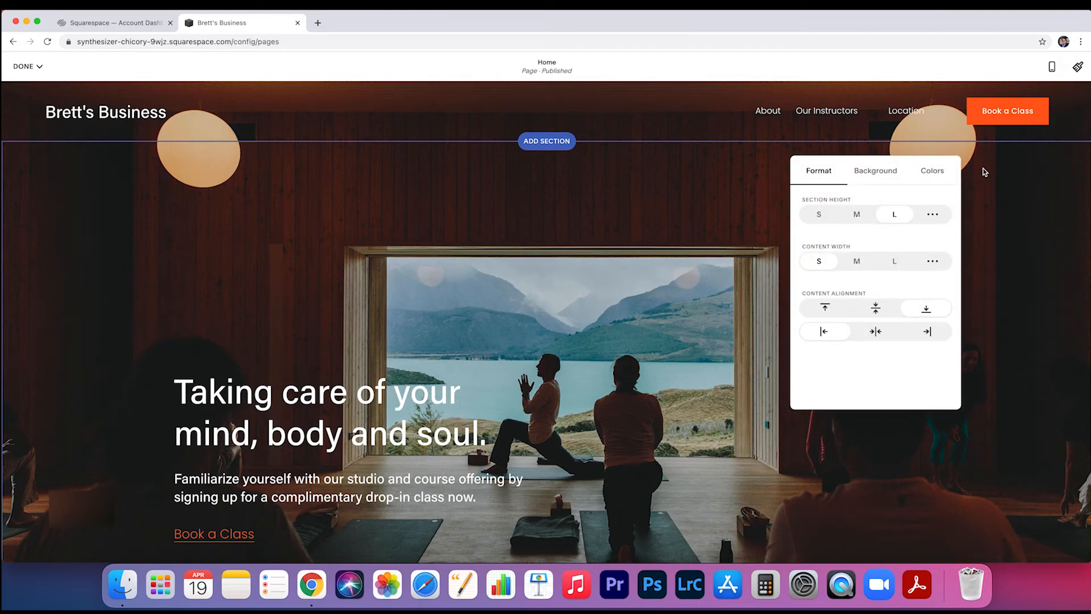
{"action": "left_click", "coordinate": [857, 217]}
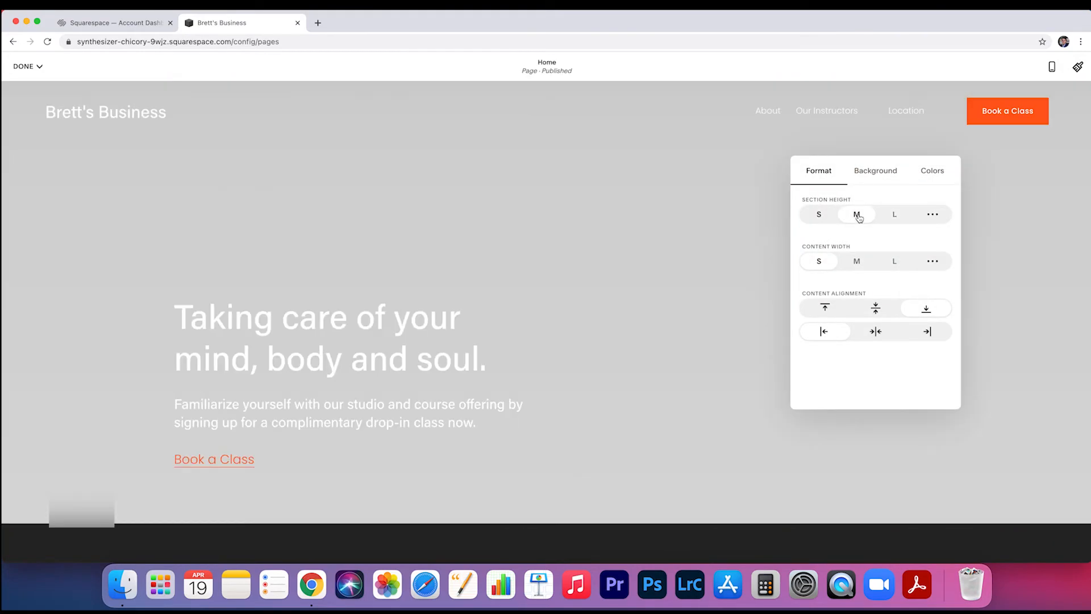
{"action": "left_click", "coordinate": [821, 216]}
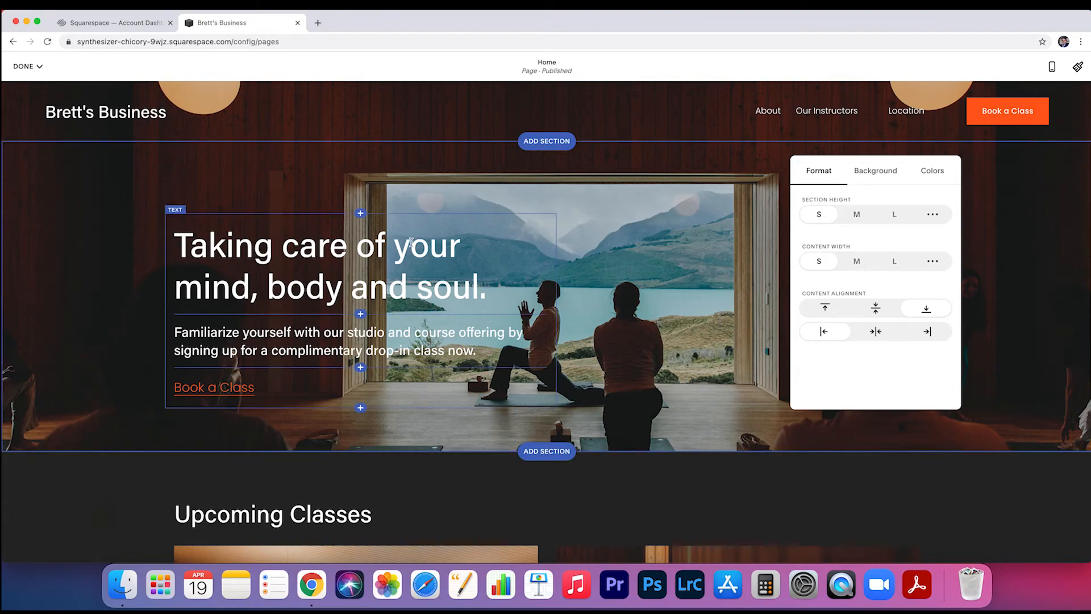
{"action": "left_click", "coordinate": [858, 214]}
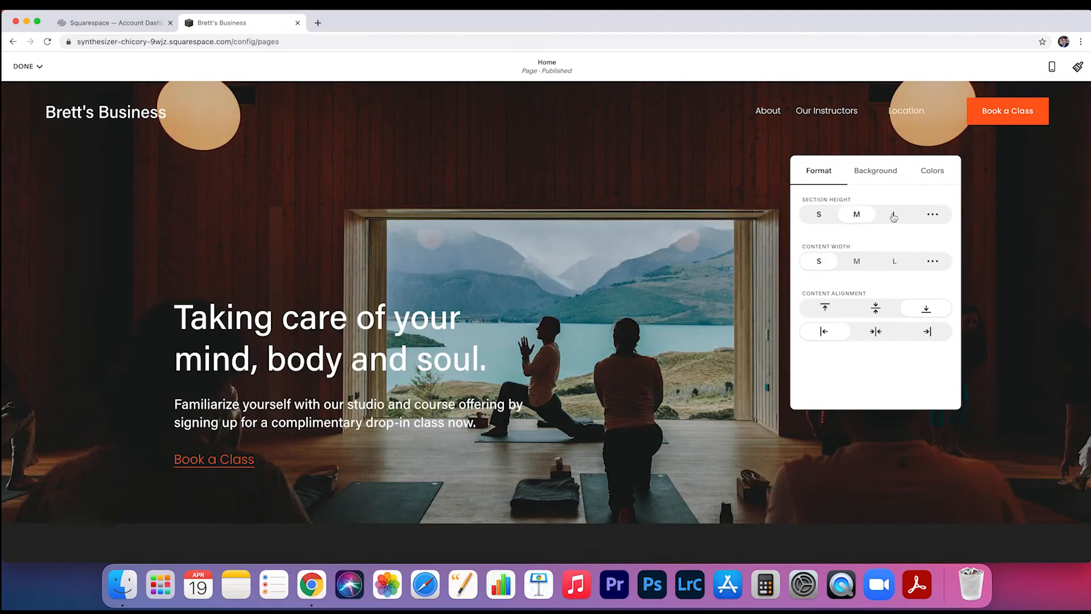
{"action": "left_click", "coordinate": [894, 214]}
{"action": "left_click", "coordinate": [857, 214]}
Try the medium and large content widths on the same section, and return the width to small
{"action": "left_click", "coordinate": [861, 262]}
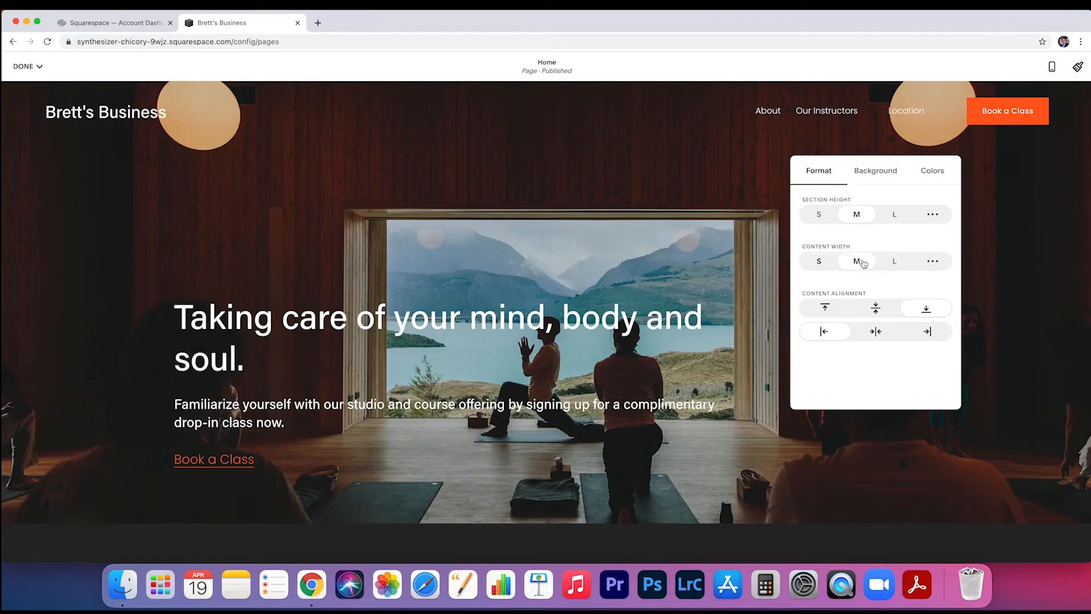
{"action": "left_click", "coordinate": [896, 264]}
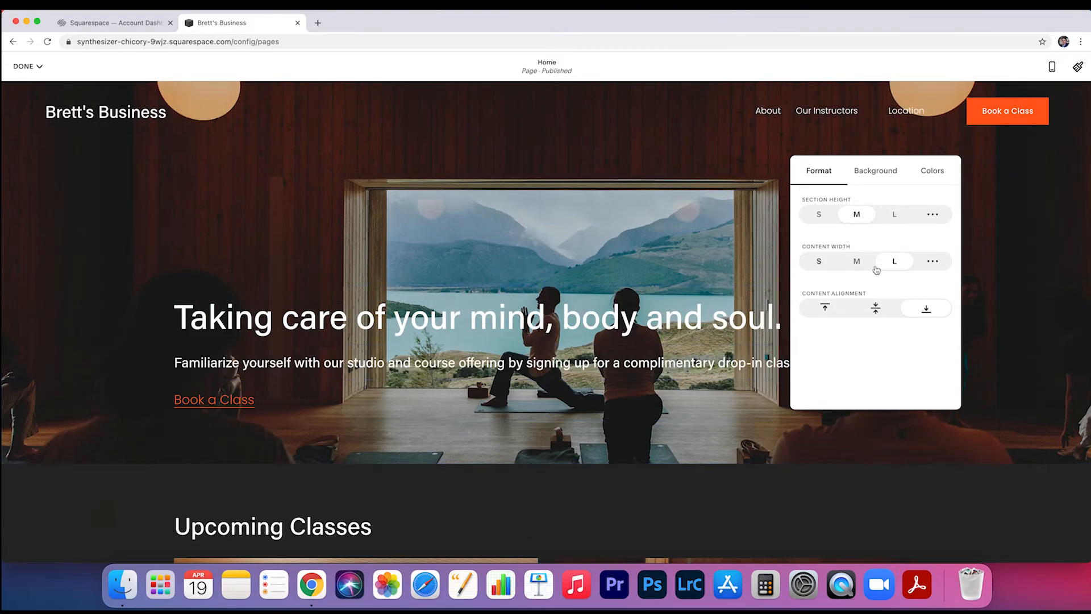
{"action": "left_click", "coordinate": [831, 270]}
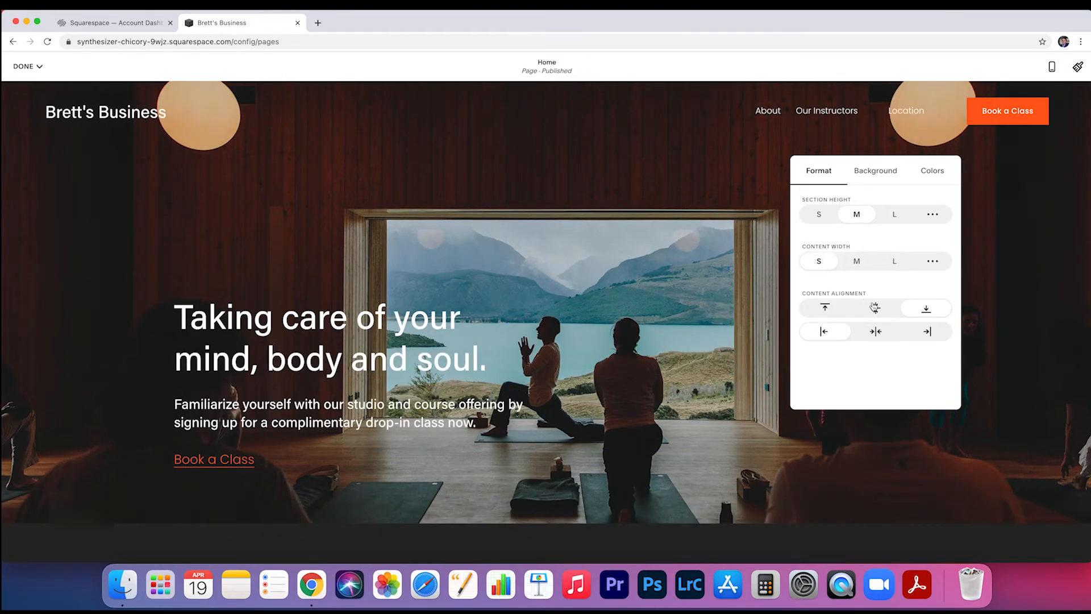
Compare the vertical content alignments of the "Taking care of your mind, body and soul" section and align its content to the middle
{"action": "left_click", "coordinate": [874, 308]}
{"action": "left_click", "coordinate": [834, 311]}
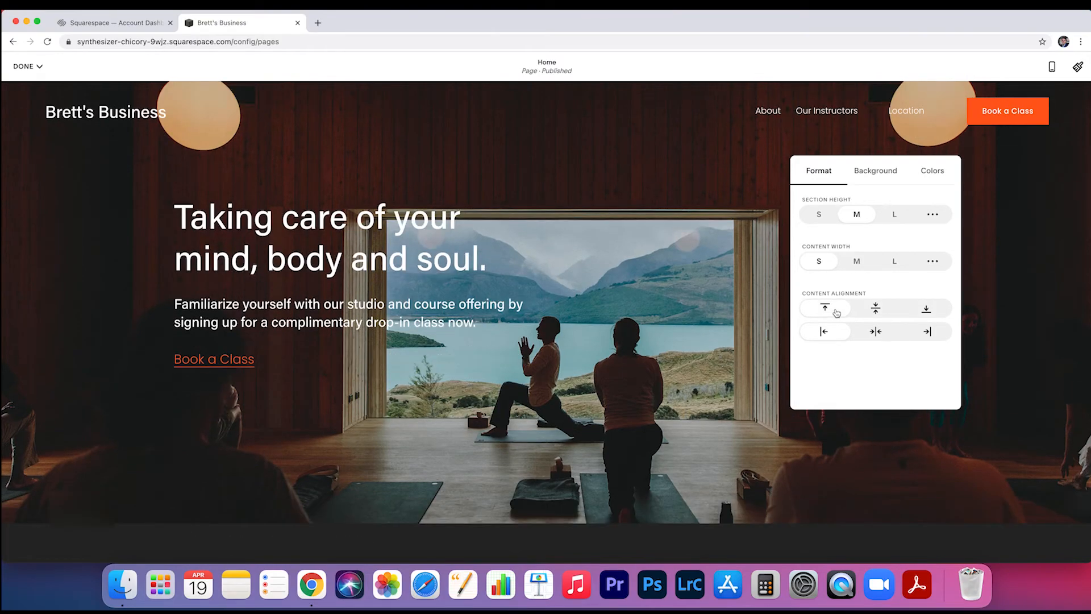
{"action": "left_click", "coordinate": [874, 308]}
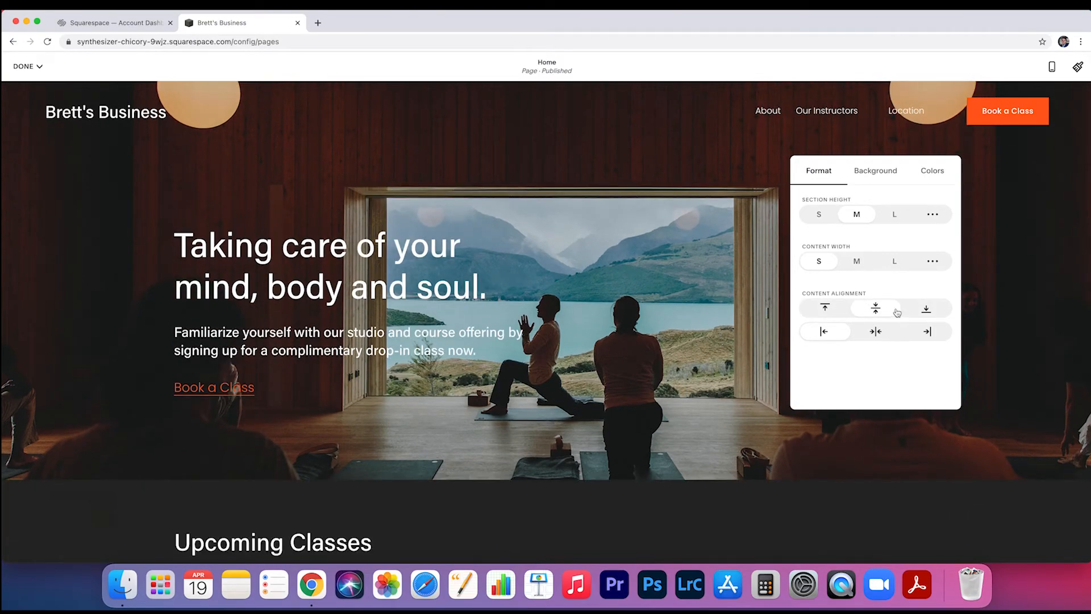
{"action": "left_click", "coordinate": [925, 309]}
{"action": "left_click", "coordinate": [876, 308]}
{"action": "left_click", "coordinate": [608, 305]}
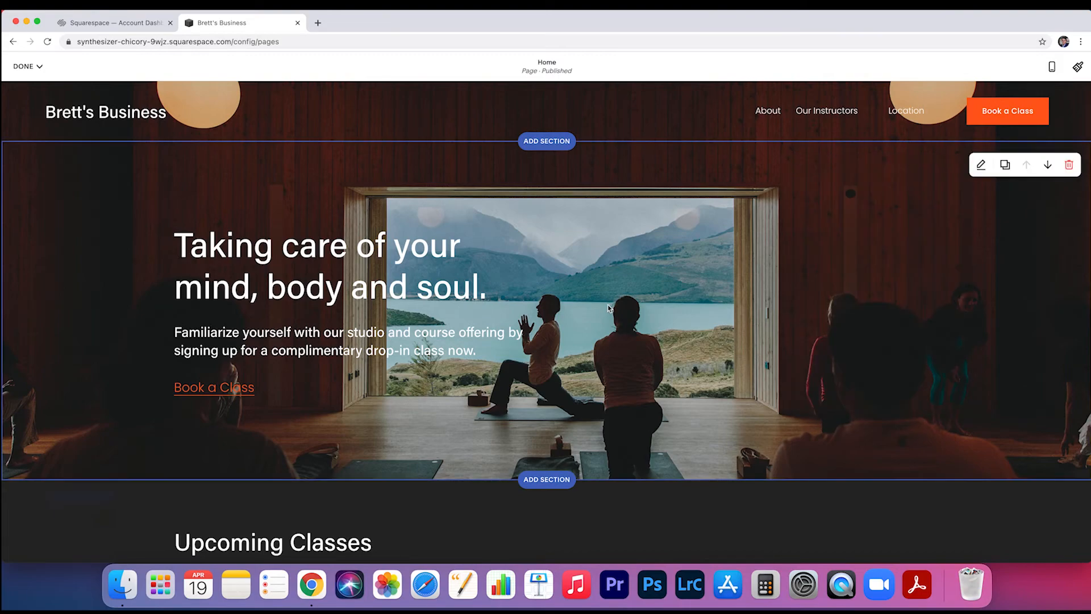
Set the section height of the "Taking care of your mind, body and soul" section to large and save the page
{"action": "left_click", "coordinate": [982, 166]}
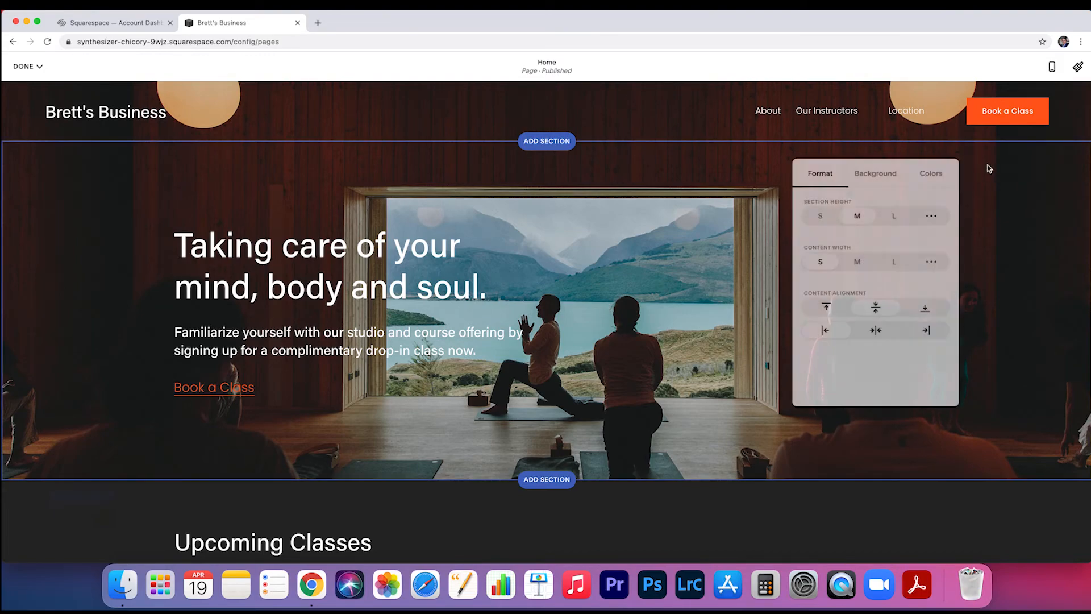
{"action": "left_click", "coordinate": [894, 214]}
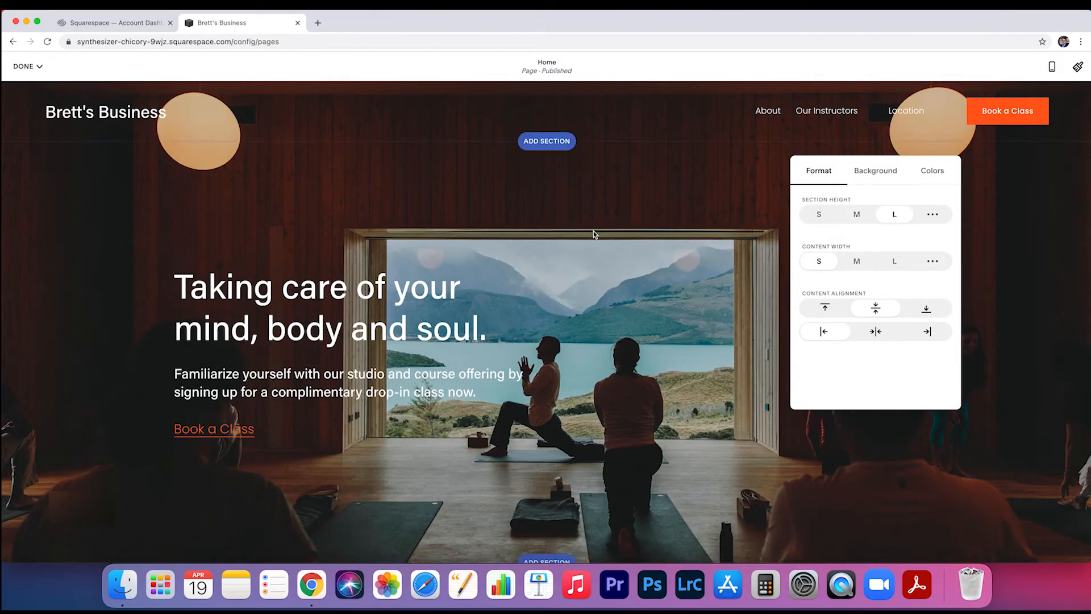
{"action": "left_click", "coordinate": [676, 365]}
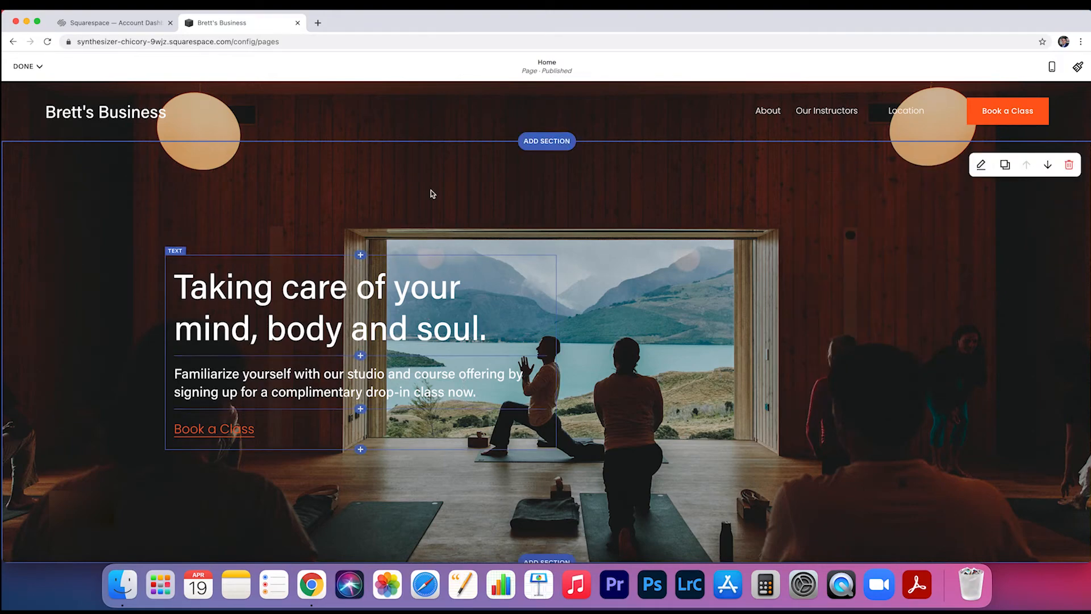
{"action": "left_click", "coordinate": [29, 67]}
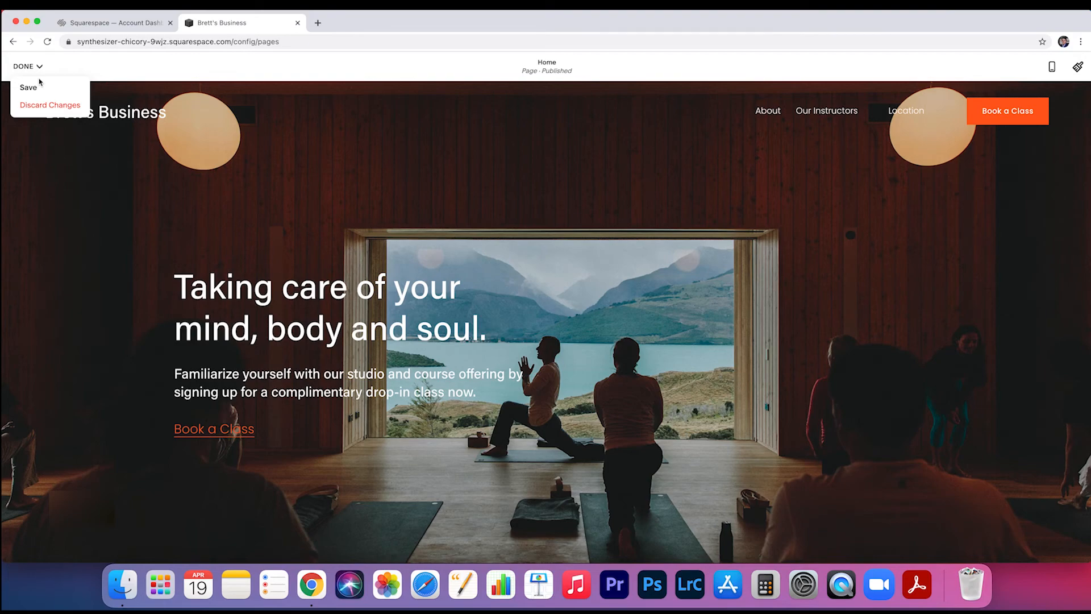
{"action": "left_click", "coordinate": [52, 92]}
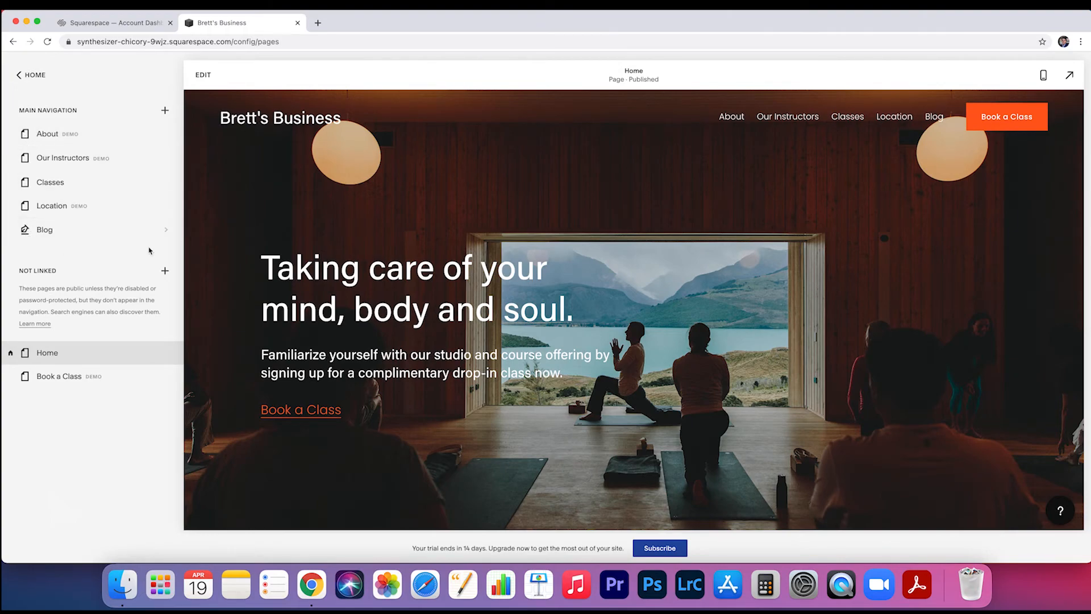
Add a folder with the default name to the main navigation and move the About page into it
{"action": "left_click", "coordinate": [164, 111]}
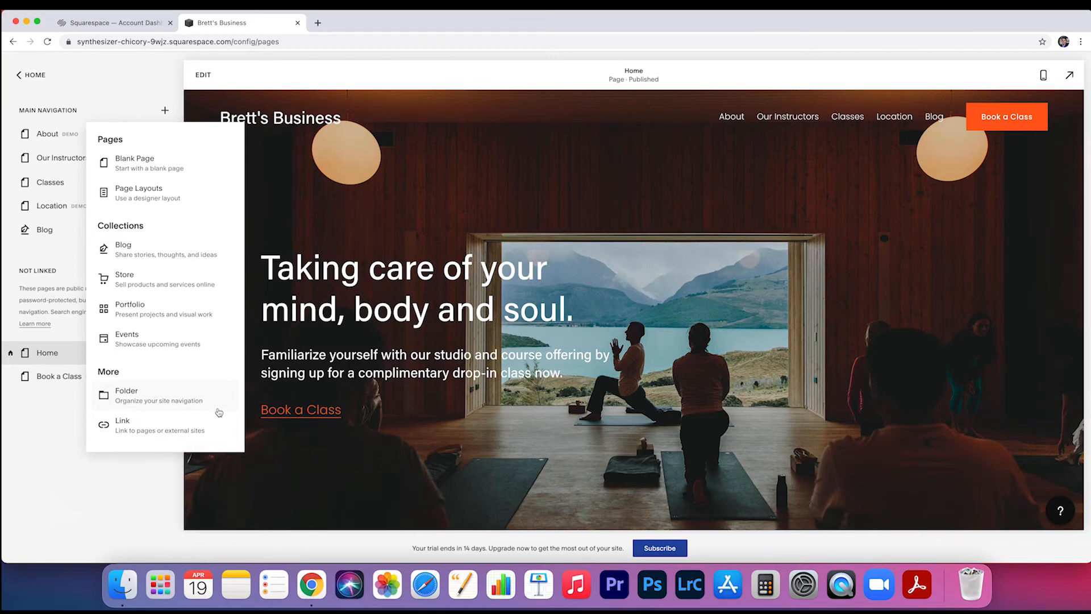
{"action": "left_click", "coordinate": [166, 400]}
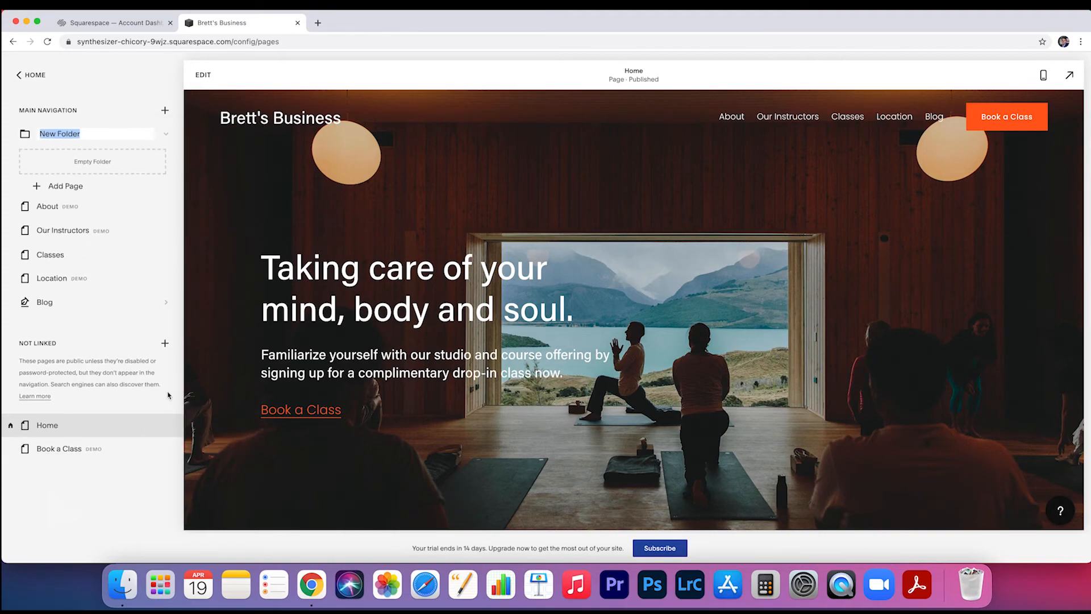
{"action": "key", "text": "Return"}
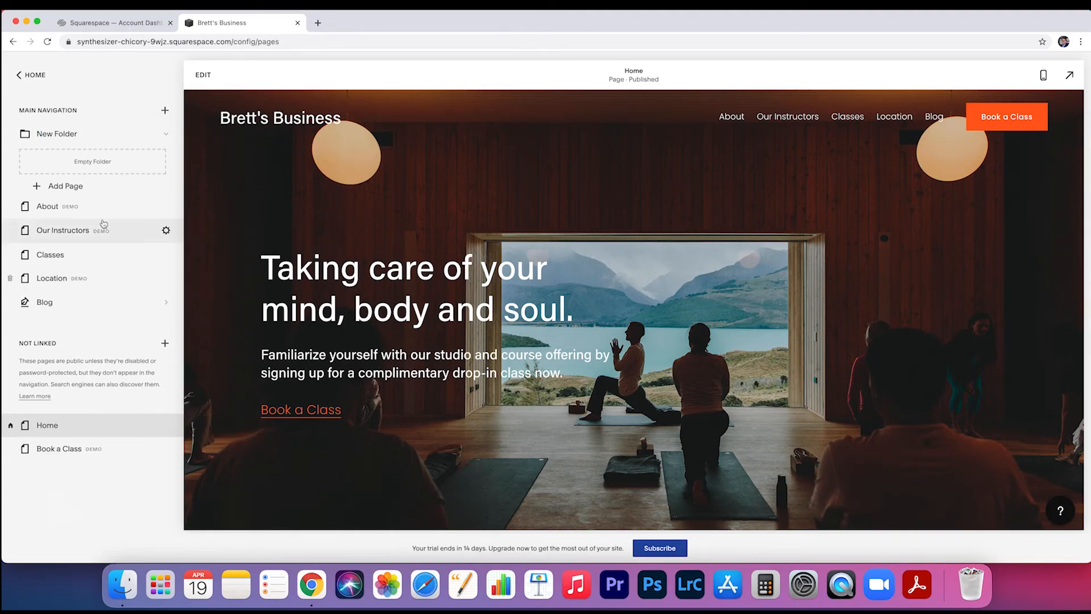
{"action": "left_click_drag", "start_coordinate": [86, 206], "coordinate": [83, 139]}
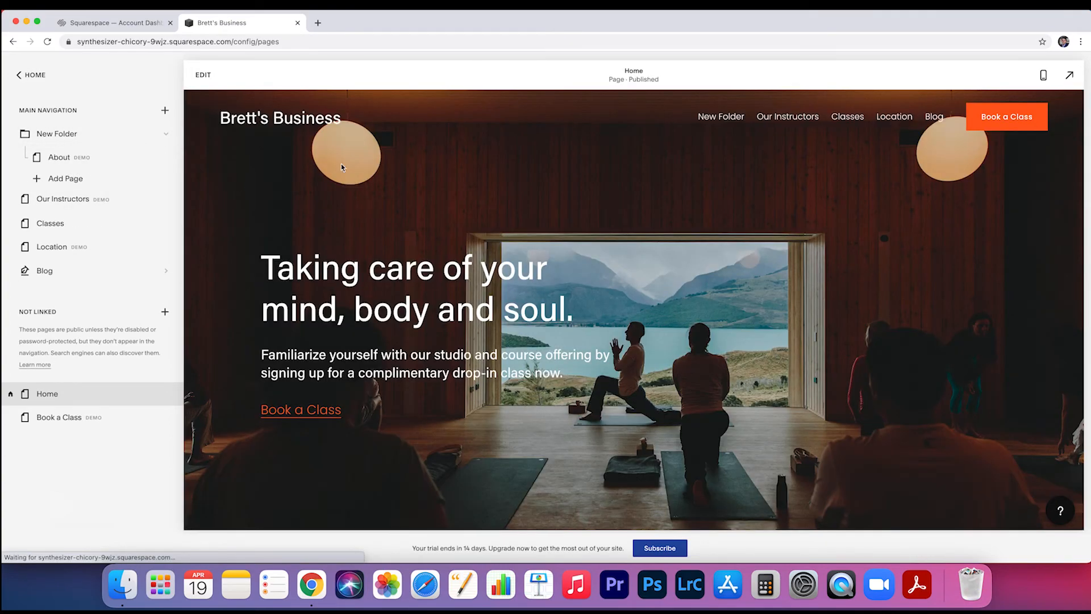
{"action": "mouse_move", "coordinate": [723, 117]}
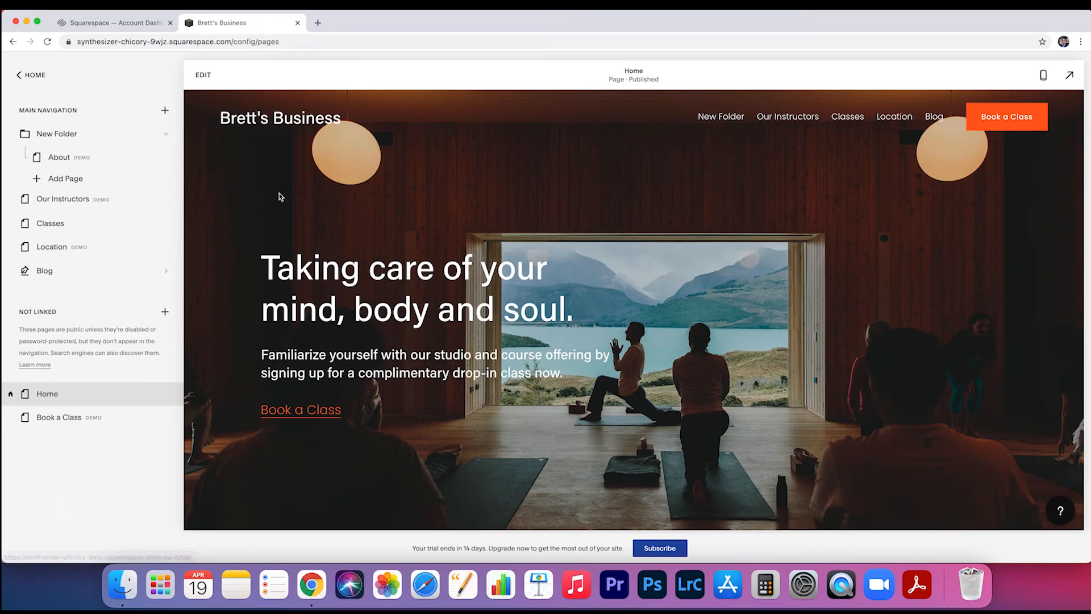
Move the About page back out of the new folder and delete the folder from the main navigation
{"action": "left_click_drag", "start_coordinate": [85, 158], "coordinate": [86, 213]}
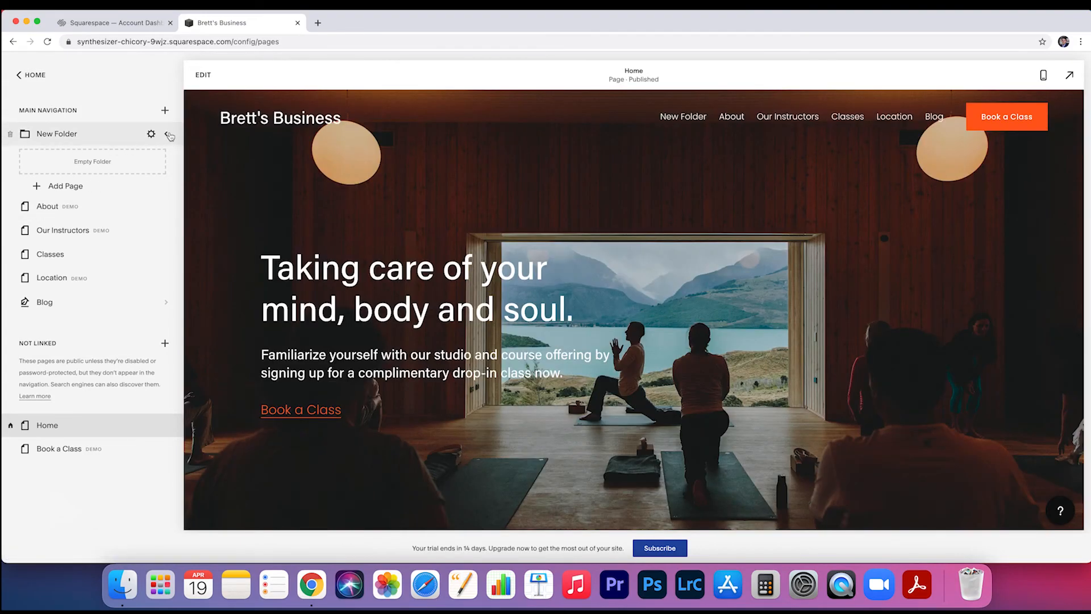
{"action": "left_click", "coordinate": [167, 135]}
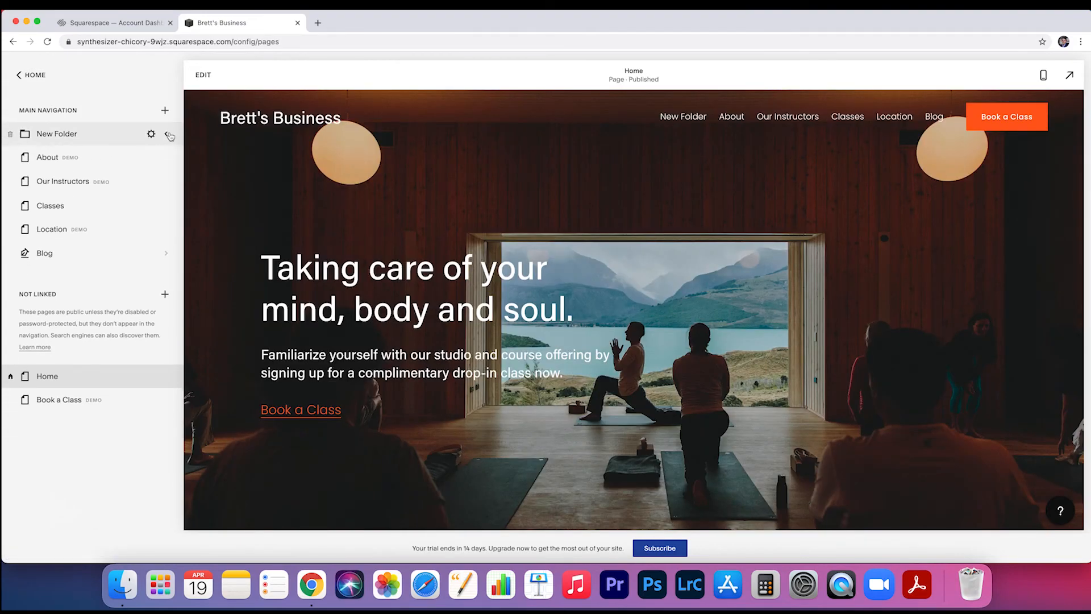
{"action": "left_click", "coordinate": [10, 135]}
{"action": "left_click", "coordinate": [616, 341]}
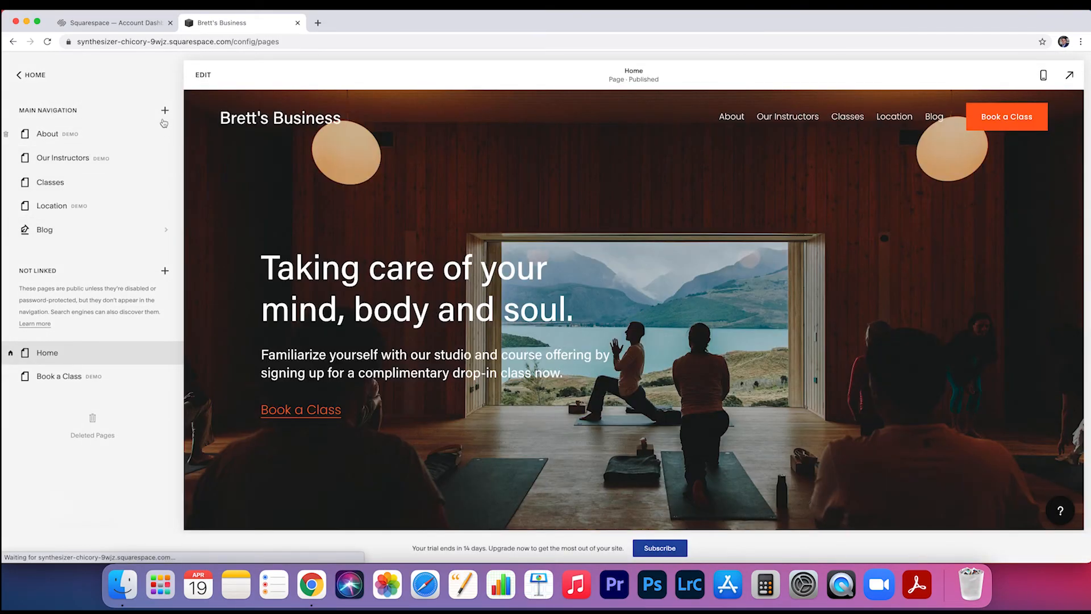
Open the Blog page and look through its "Feeding your Soul" post
{"action": "left_click", "coordinate": [165, 111]}
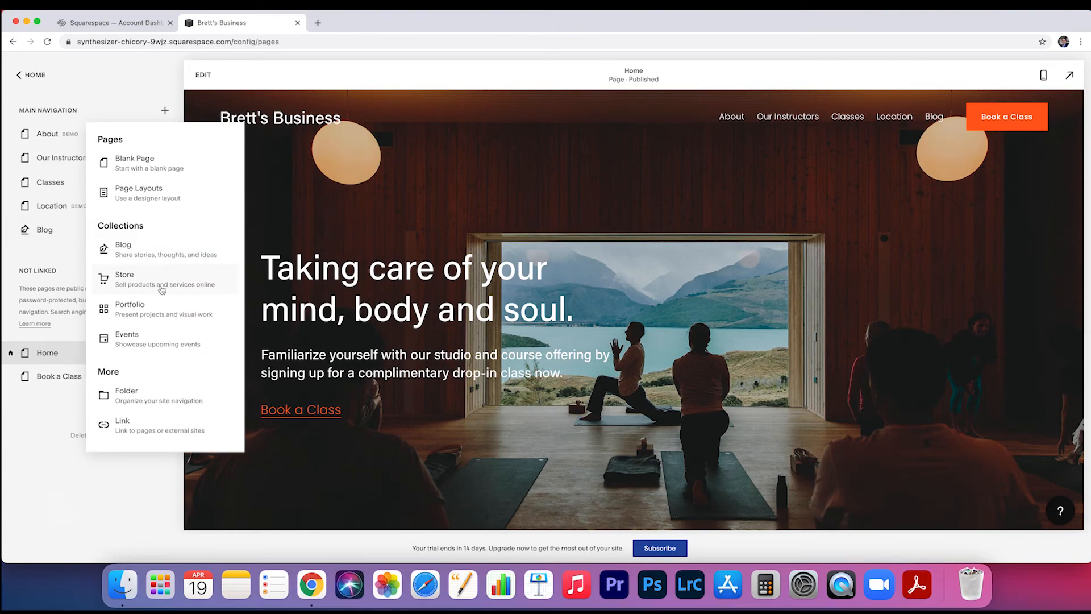
{"action": "left_click", "coordinate": [57, 233]}
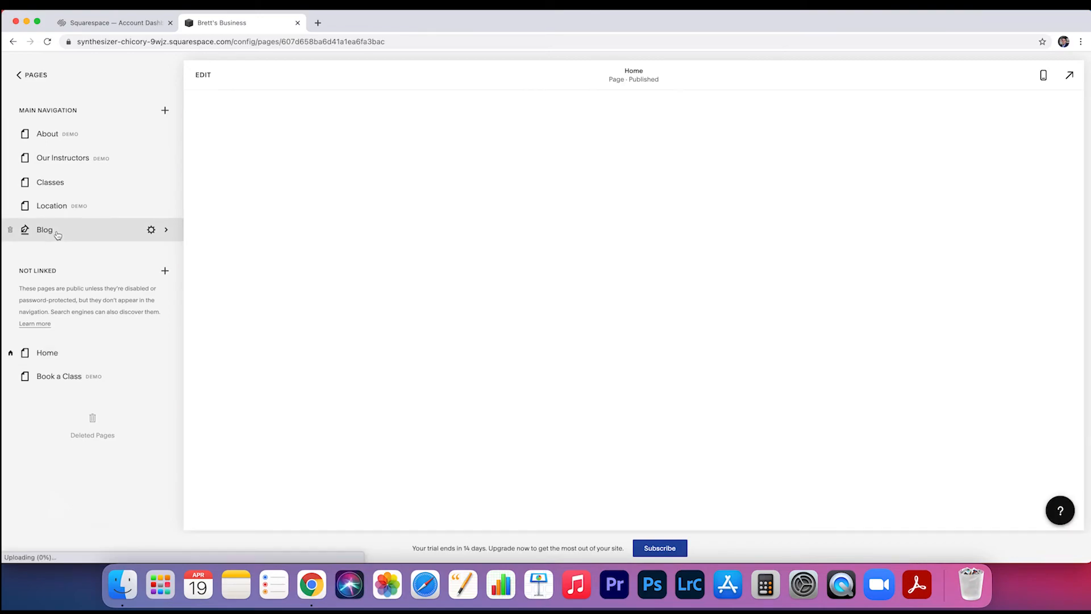
{"action": "left_click", "coordinate": [57, 235]}
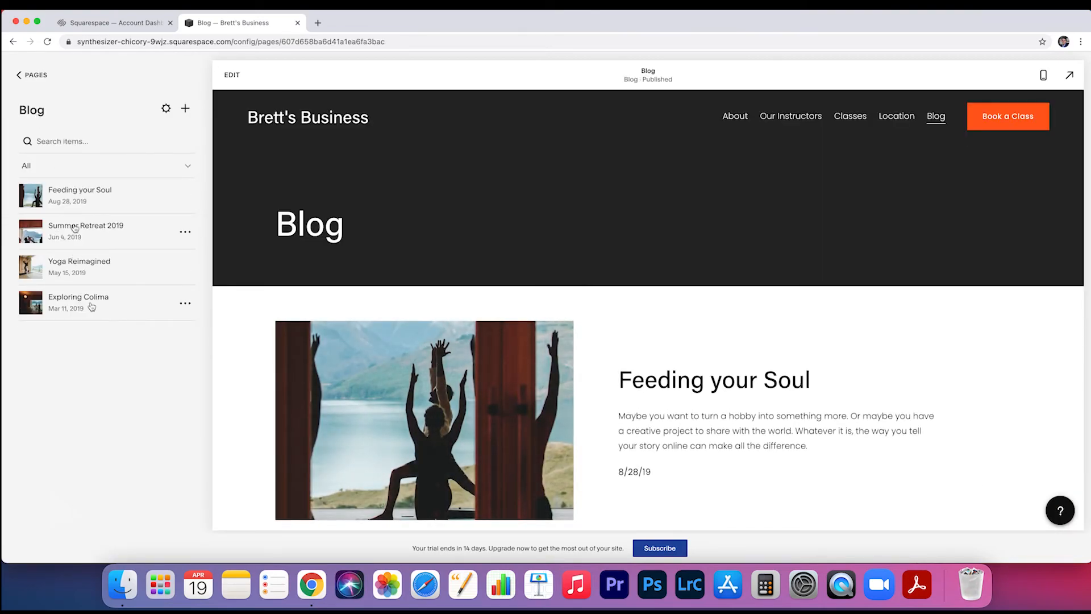
{"action": "left_click", "coordinate": [101, 204]}
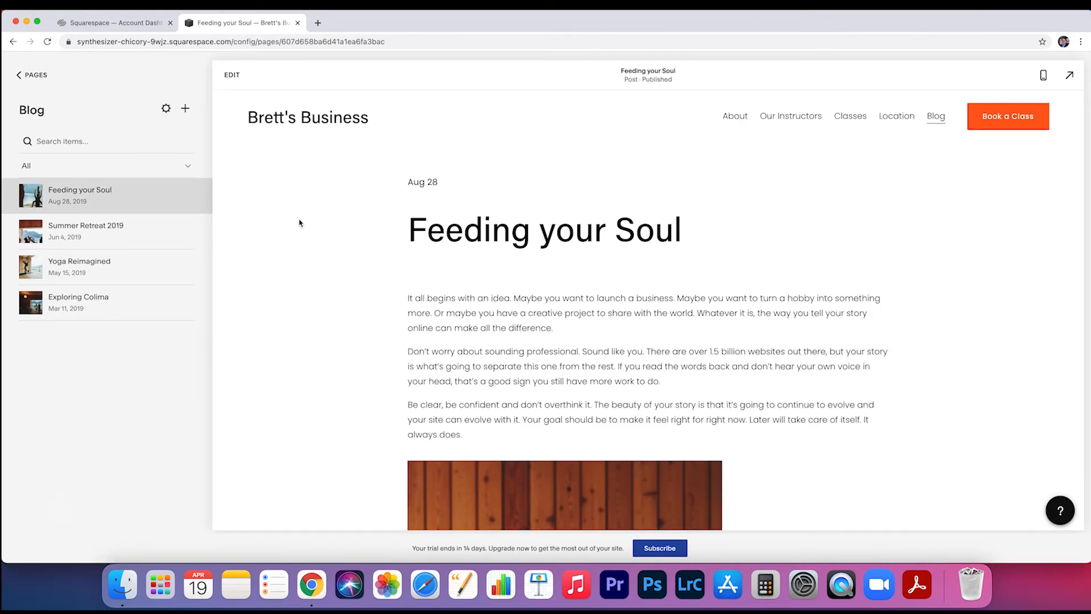
{"action": "scroll", "coordinate": [492, 351], "scroll_direction": "down", "scroll_amount": 15}
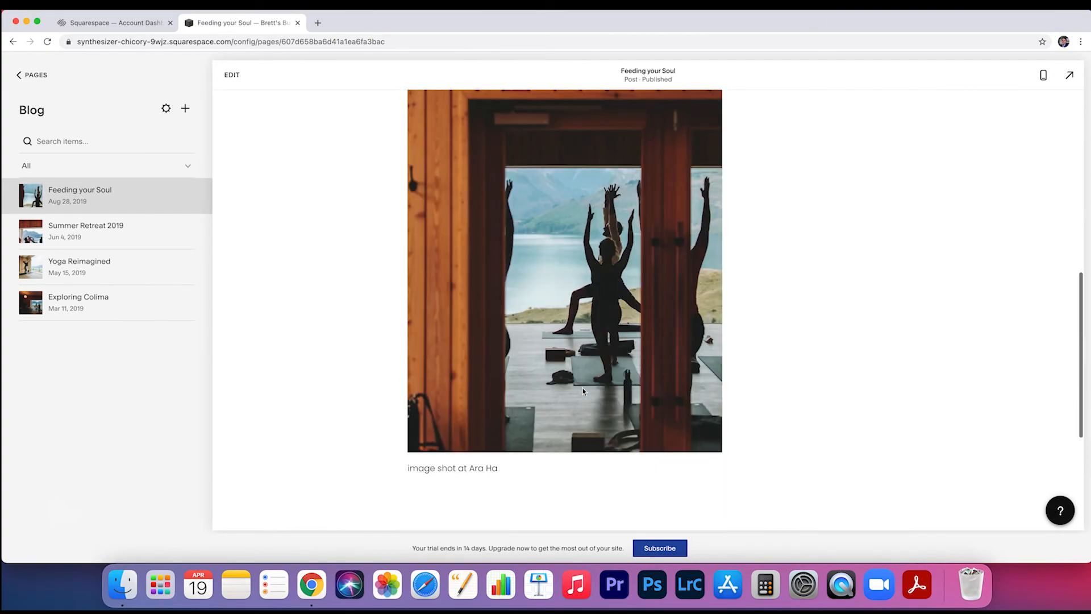
{"action": "scroll", "coordinate": [692, 415], "scroll_direction": "up", "scroll_amount": 2}
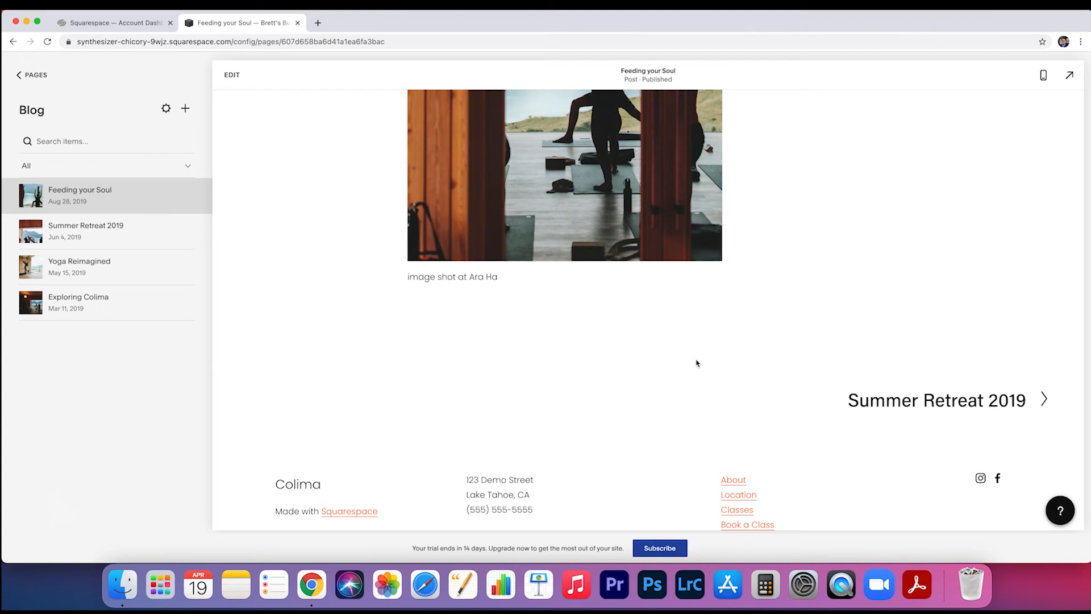
{"action": "scroll", "coordinate": [697, 363], "scroll_direction": "up", "scroll_amount": 20}
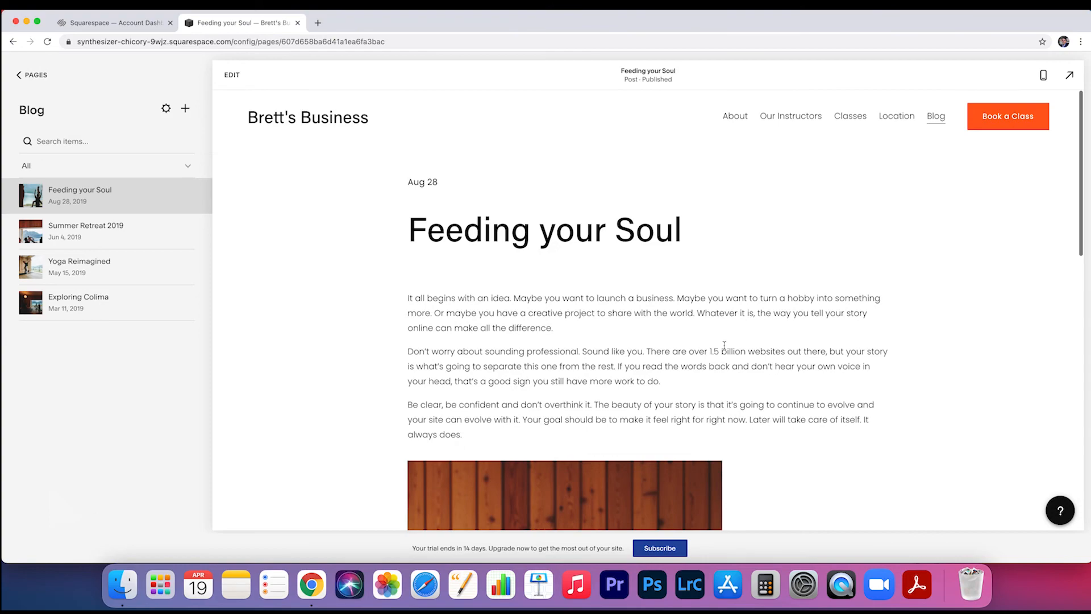
Open the settings of the "Feeding your Soul" blog post and review its content and options, including thumbnail, post URL, author and excerpt
{"action": "left_click", "coordinate": [185, 196]}
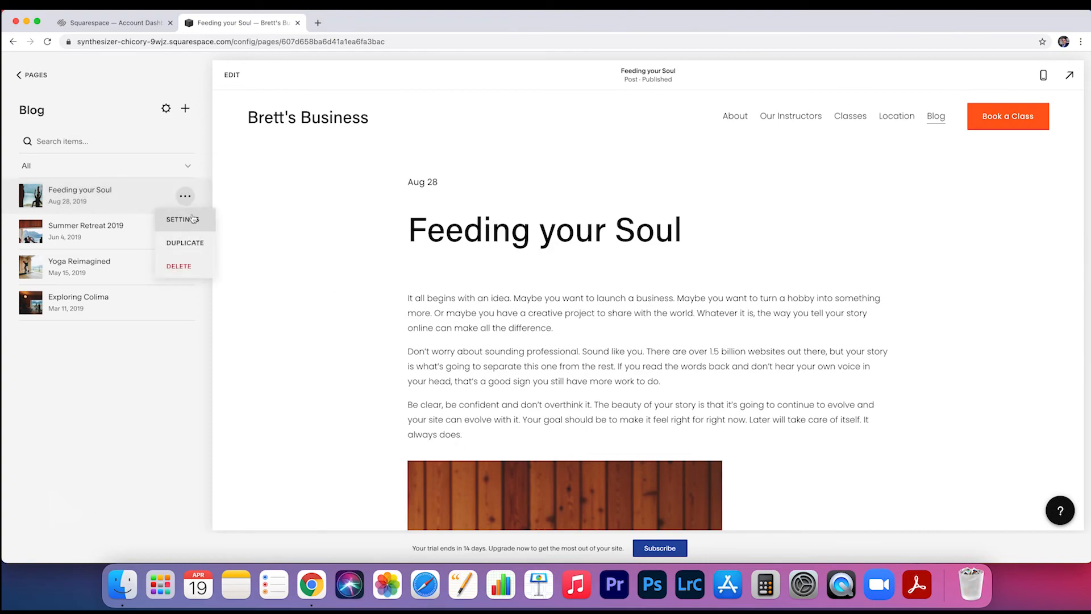
{"action": "left_click", "coordinate": [194, 220]}
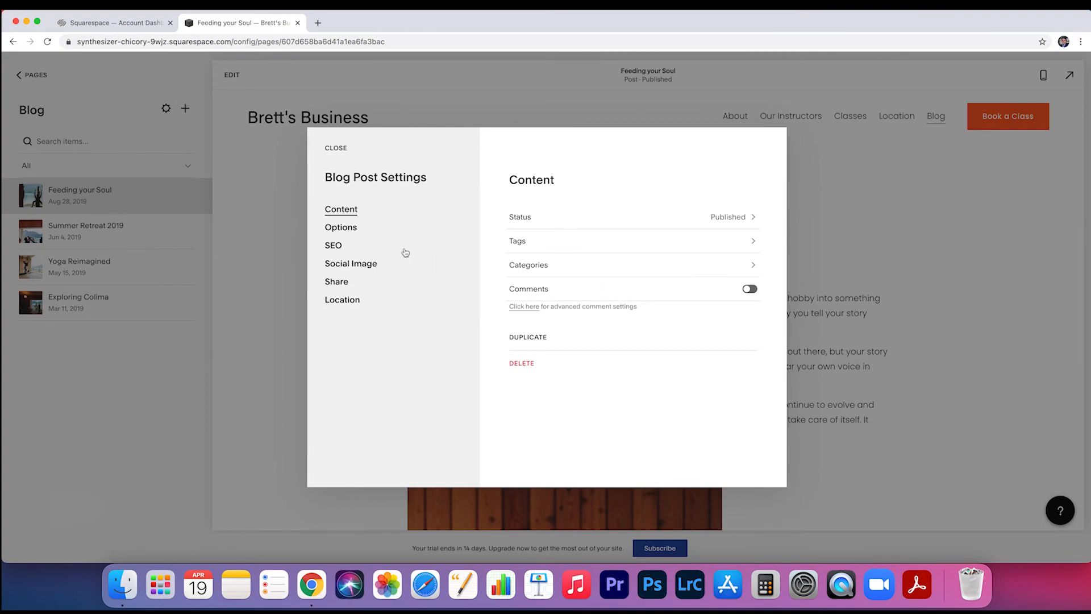
{"action": "left_click", "coordinate": [351, 232]}
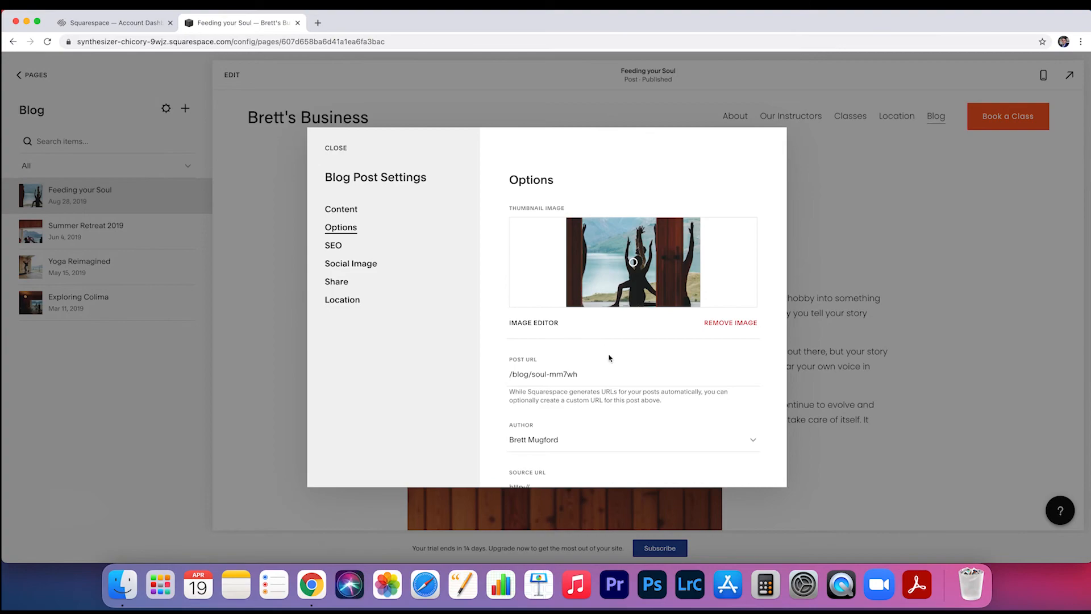
{"action": "scroll", "coordinate": [551, 374], "scroll_direction": "down", "scroll_amount": 1}
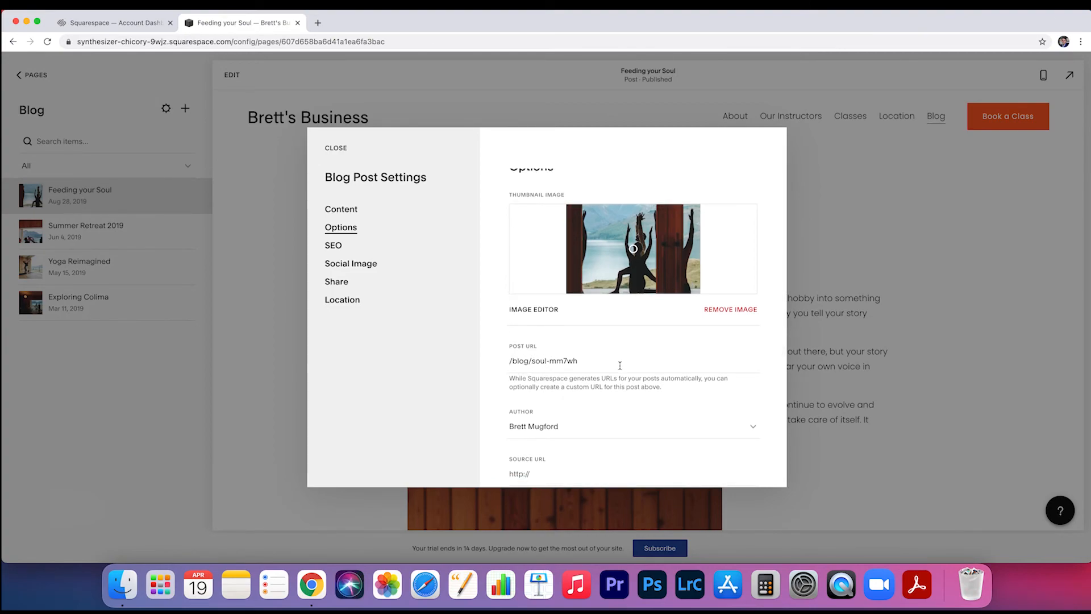
{"action": "scroll", "coordinate": [602, 367], "scroll_direction": "down", "scroll_amount": 5}
{"action": "scroll", "coordinate": [581, 369], "scroll_direction": "up", "scroll_amount": 5}
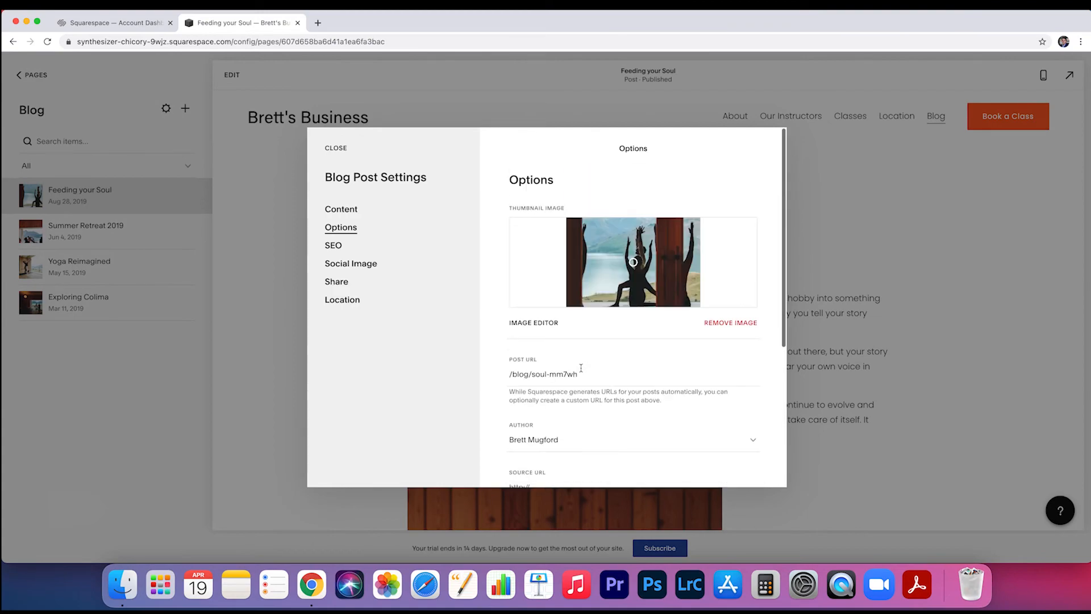
{"action": "scroll", "coordinate": [581, 368], "scroll_direction": "down", "scroll_amount": 5}
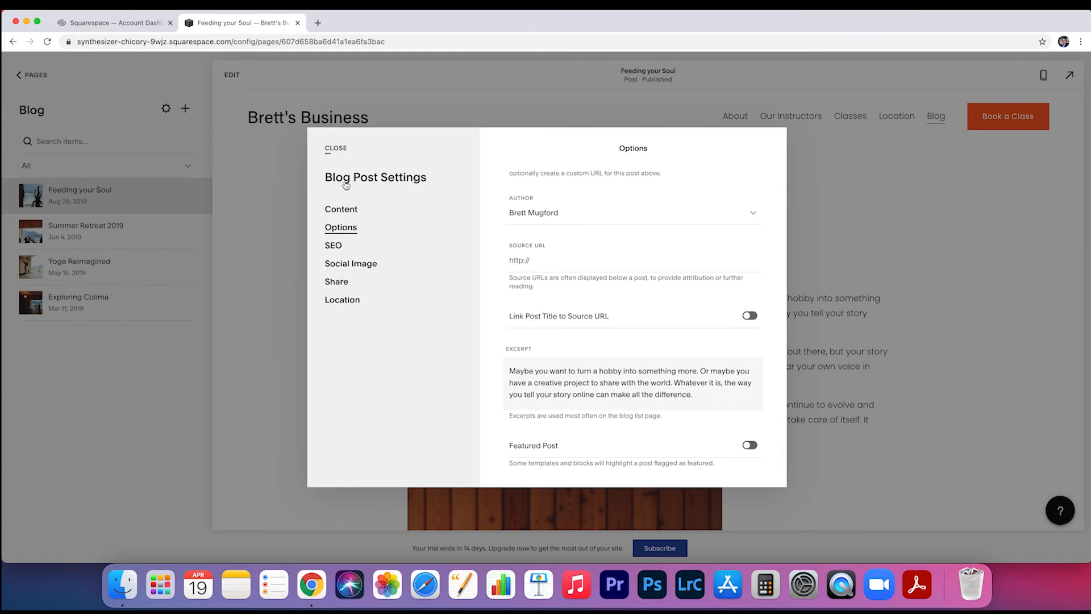
Review the blog post's SEO settings, including the search results preview, SEO title and SEO description
{"action": "left_click", "coordinate": [336, 247]}
{"action": "scroll", "coordinate": [489, 294], "scroll_direction": "down", "scroll_amount": 1}
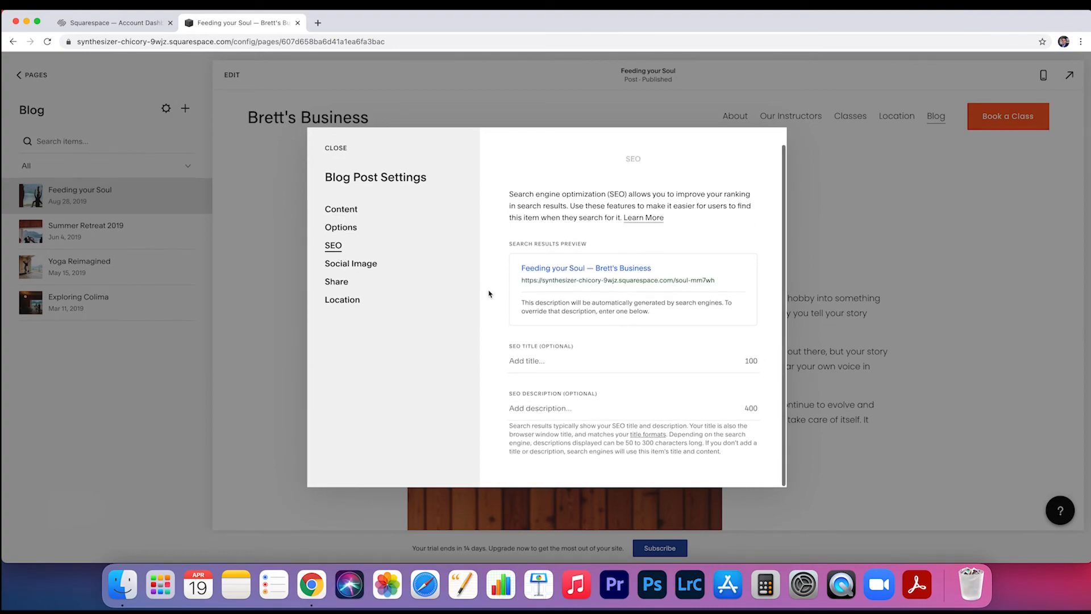
{"action": "scroll", "coordinate": [491, 296], "scroll_direction": "up", "scroll_amount": 1}
{"action": "scroll", "coordinate": [569, 361], "scroll_direction": "down", "scroll_amount": 1}
{"action": "scroll", "coordinate": [571, 363], "scroll_direction": "up", "scroll_amount": 1}
{"action": "scroll", "coordinate": [531, 358], "scroll_direction": "down", "scroll_amount": 1}
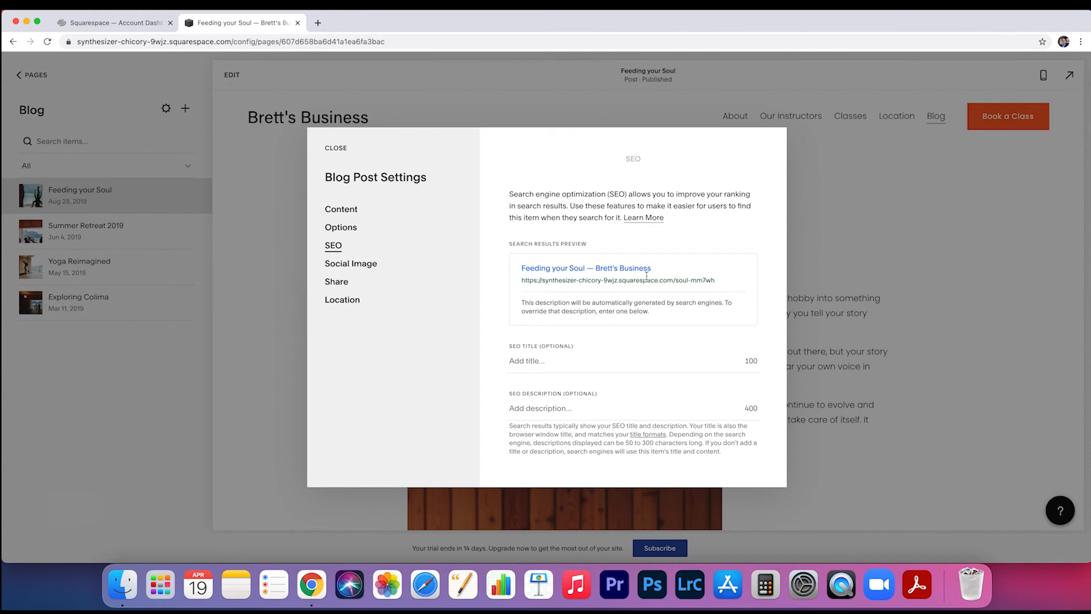
Look through the blog post's social image, share and location settings, and close the post settings
{"action": "left_click", "coordinate": [372, 266]}
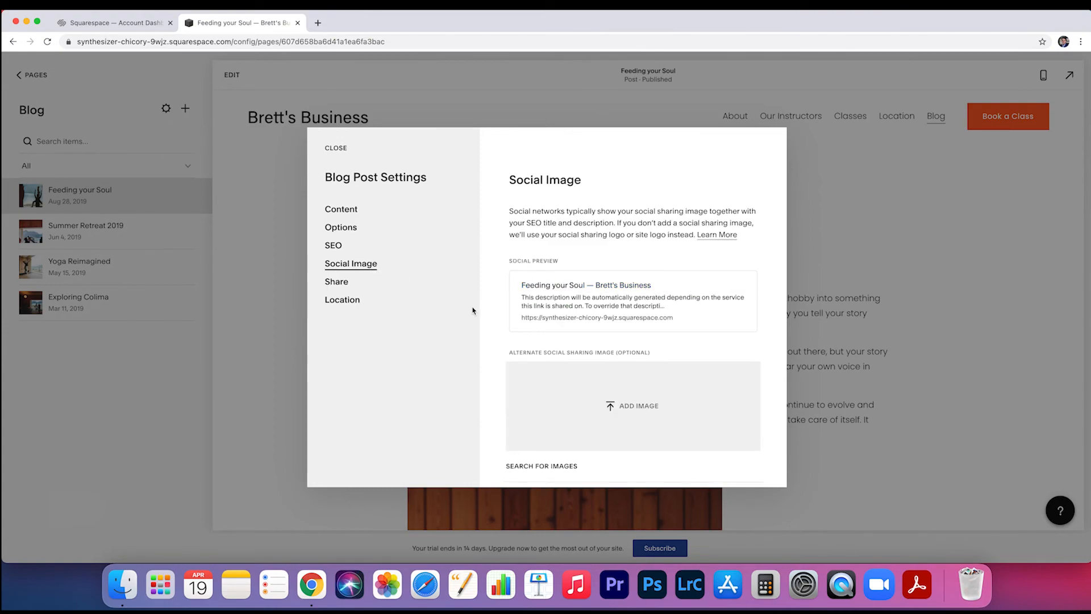
{"action": "scroll", "coordinate": [473, 311], "scroll_direction": "down", "scroll_amount": 1}
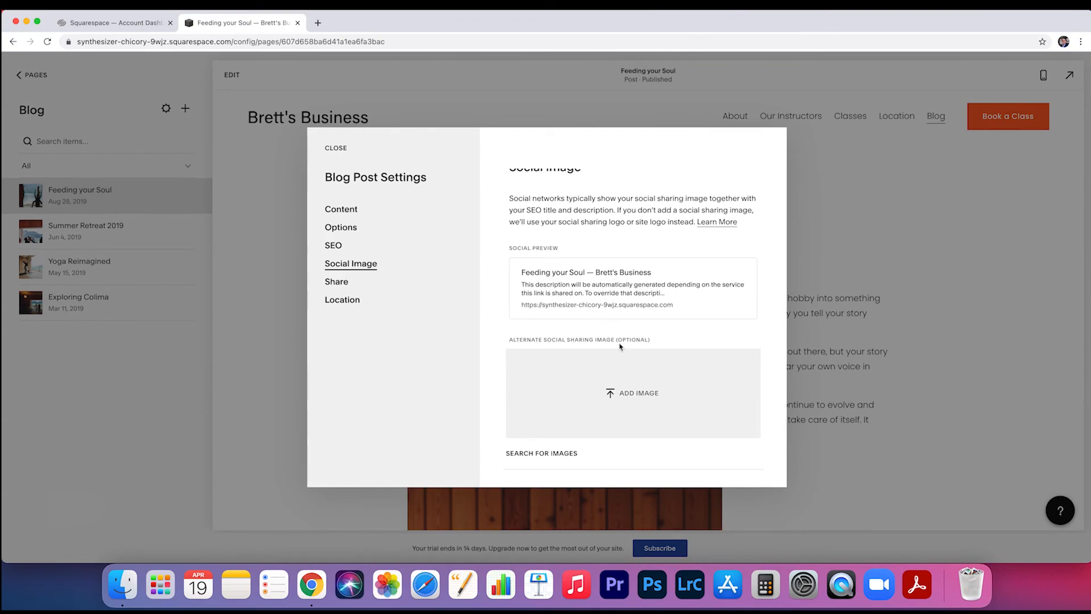
{"action": "scroll", "coordinate": [654, 345], "scroll_direction": "up", "scroll_amount": 1}
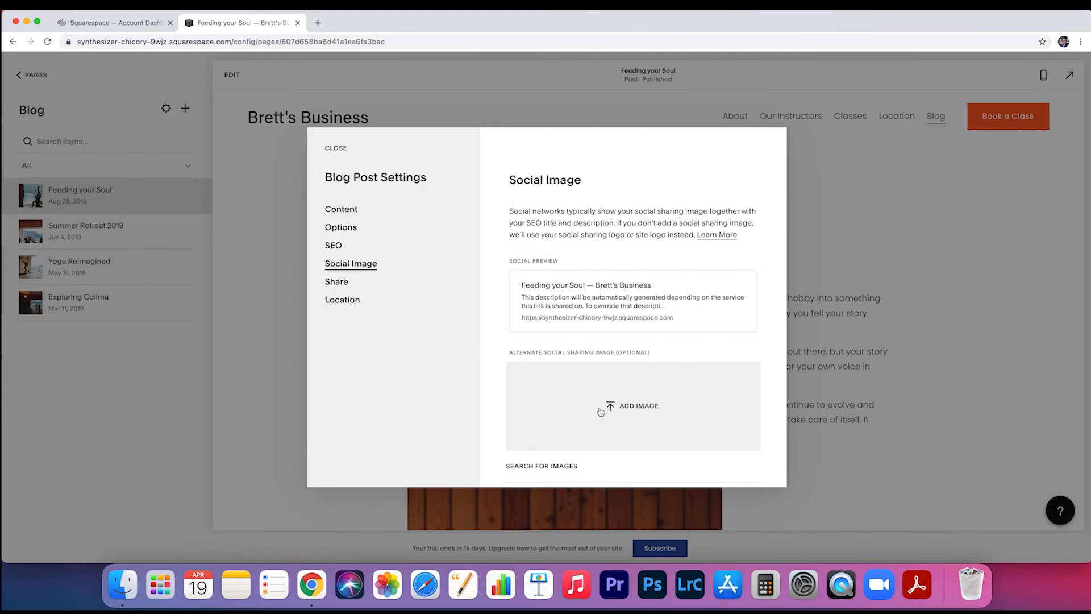
{"action": "scroll", "coordinate": [633, 424], "scroll_direction": "down", "scroll_amount": 1}
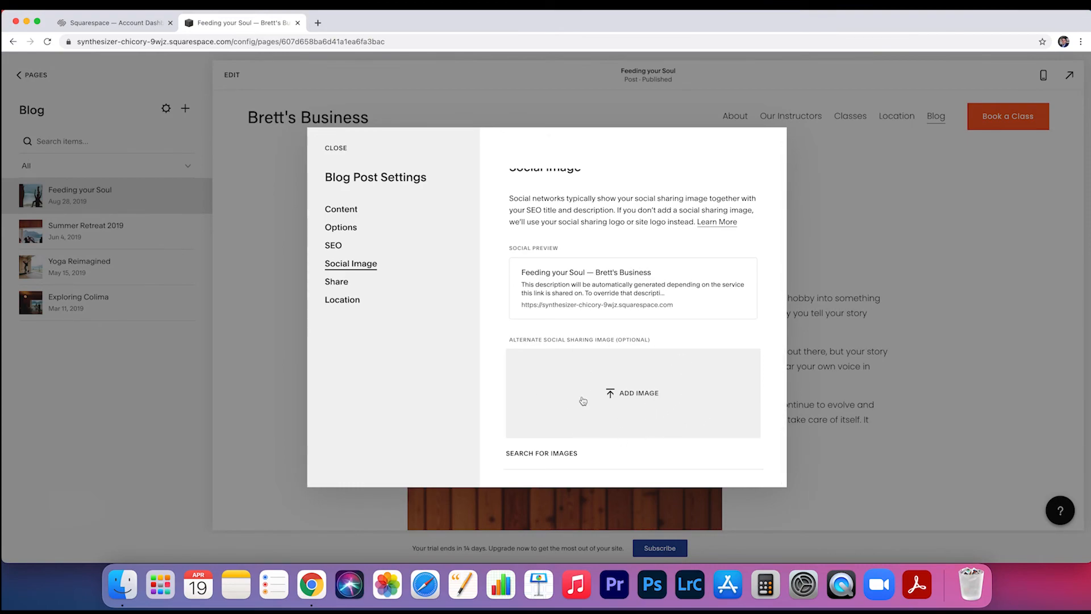
{"action": "left_click", "coordinate": [349, 287]}
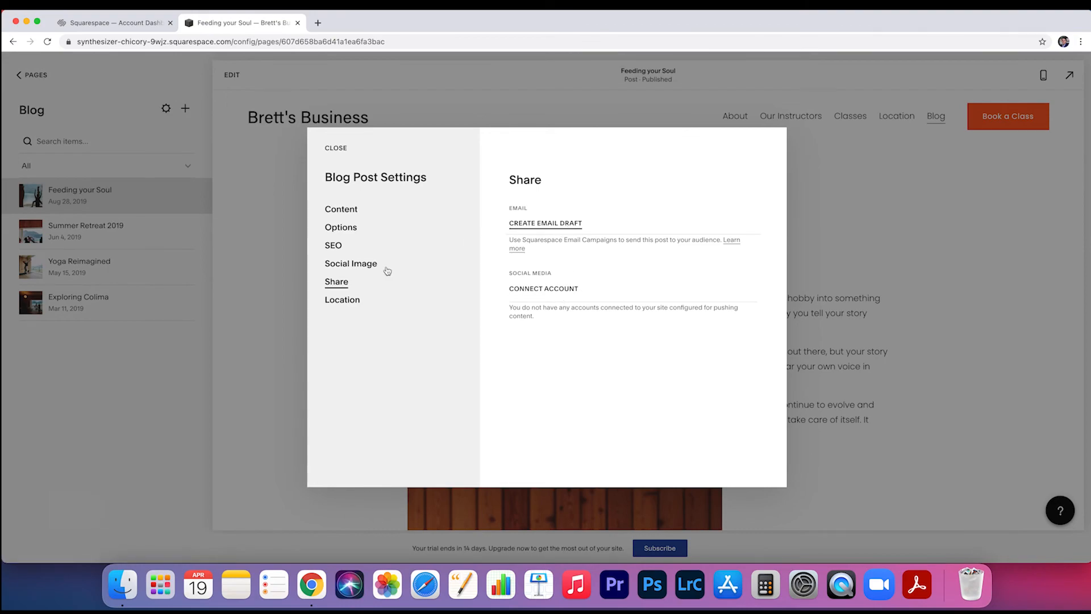
{"action": "left_click", "coordinate": [344, 301]}
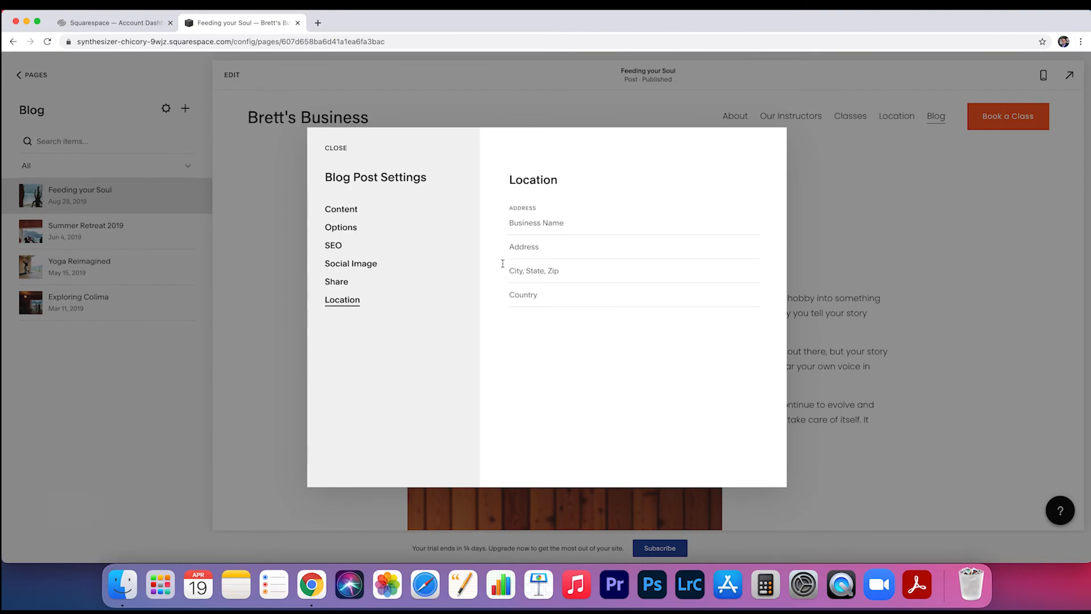
{"action": "left_click", "coordinate": [335, 149]}
Return to the site's page list, view the About page's general settings briefly and close them
{"action": "left_click", "coordinate": [35, 80]}
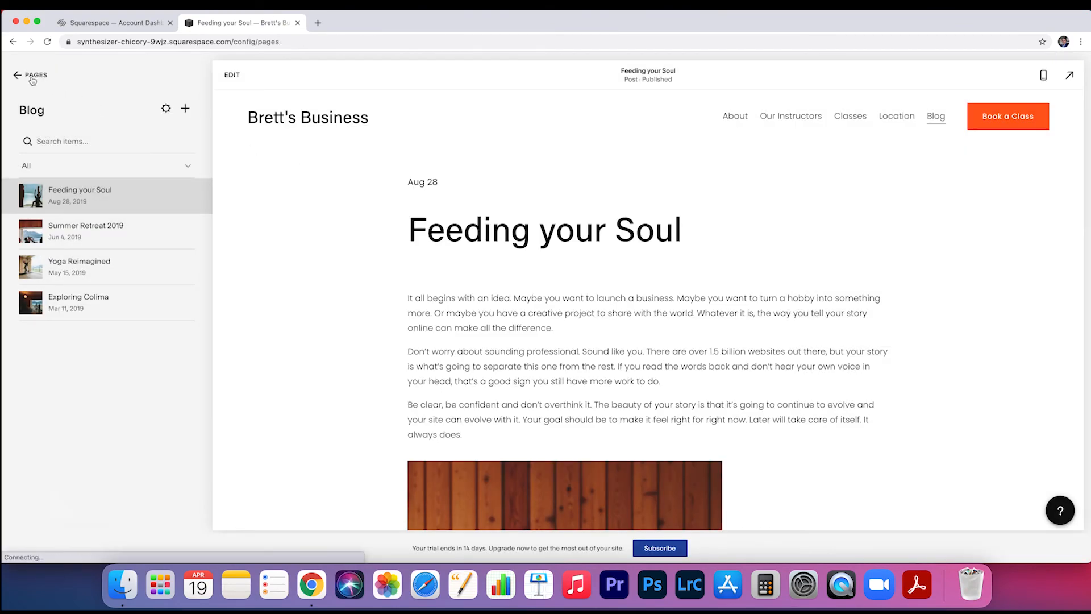
{"action": "left_click", "coordinate": [31, 76]}
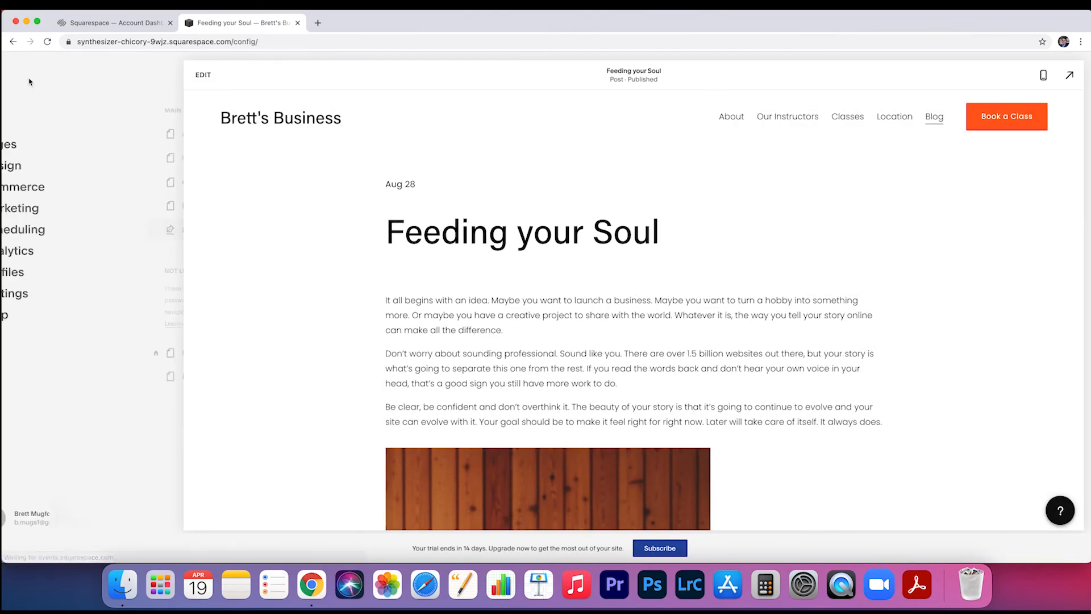
{"action": "left_click", "coordinate": [26, 145]}
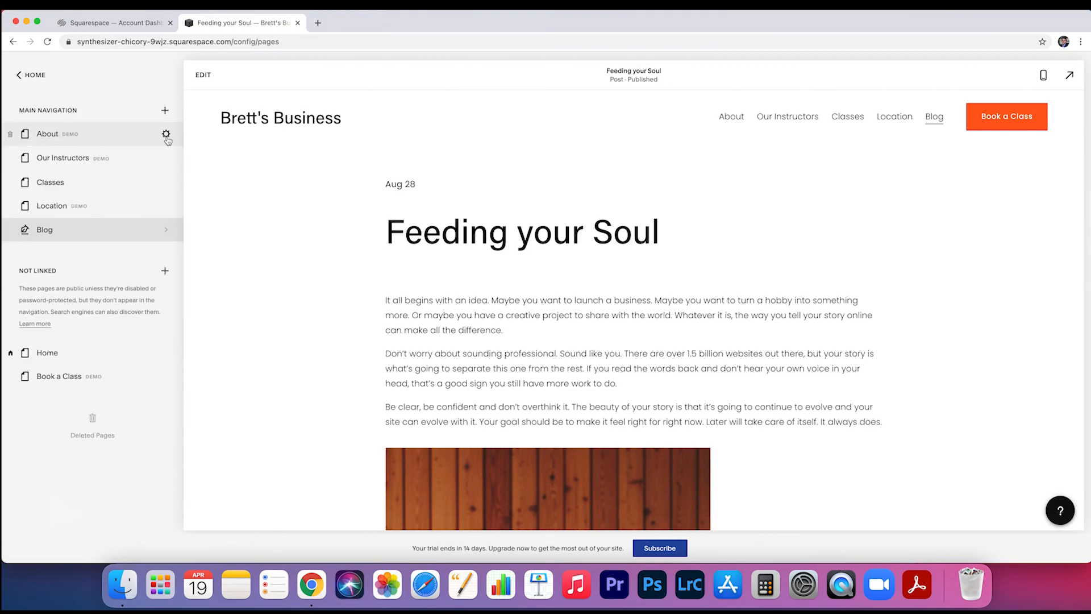
{"action": "left_click", "coordinate": [166, 134]}
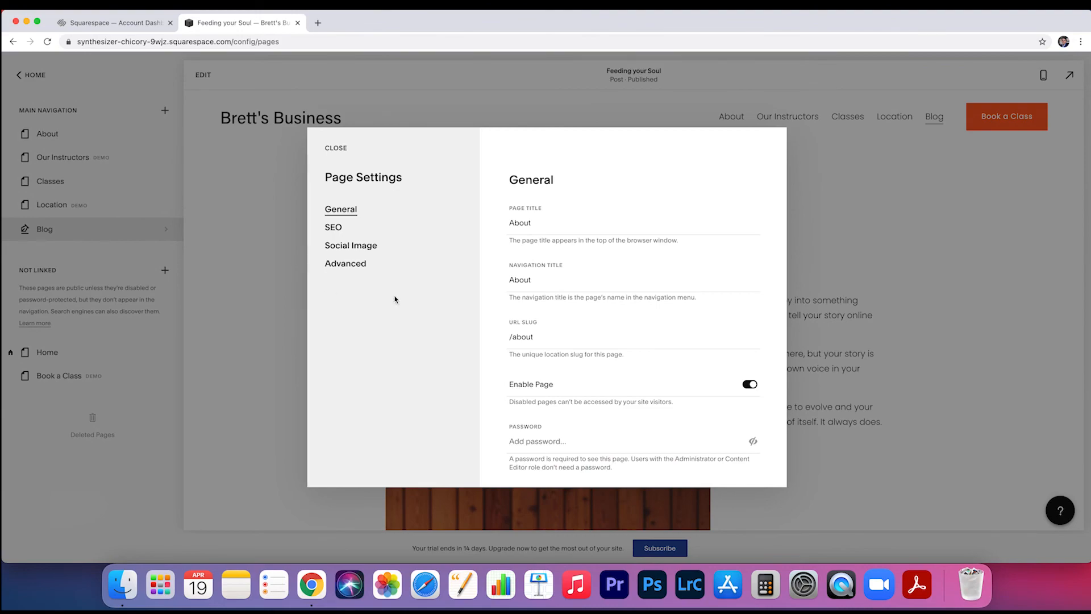
{"action": "scroll", "coordinate": [545, 224], "scroll_direction": "down", "scroll_amount": 2}
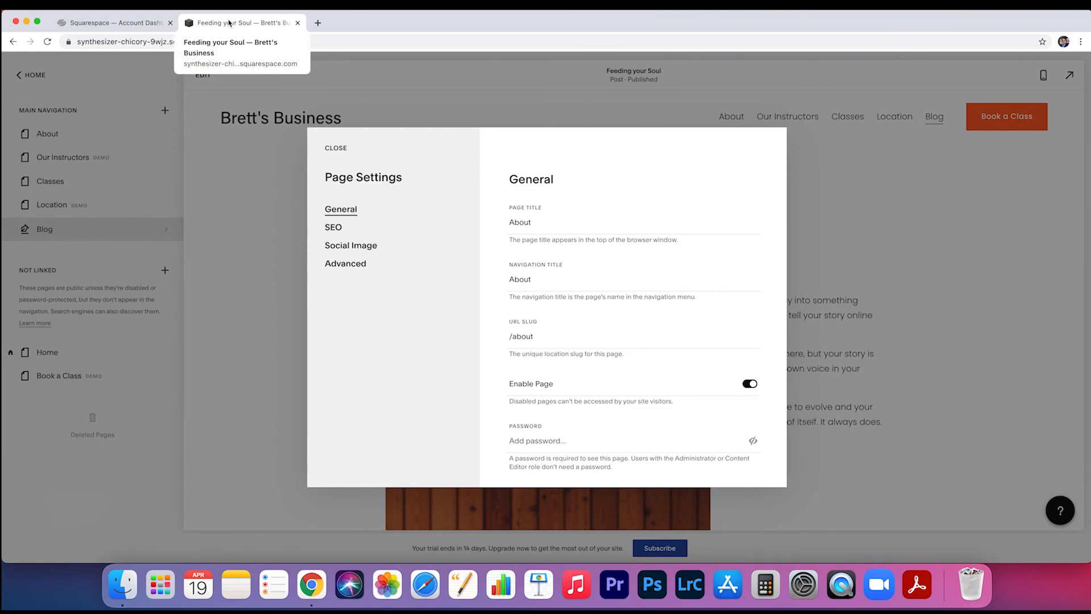
{"action": "left_click", "coordinate": [248, 214]}
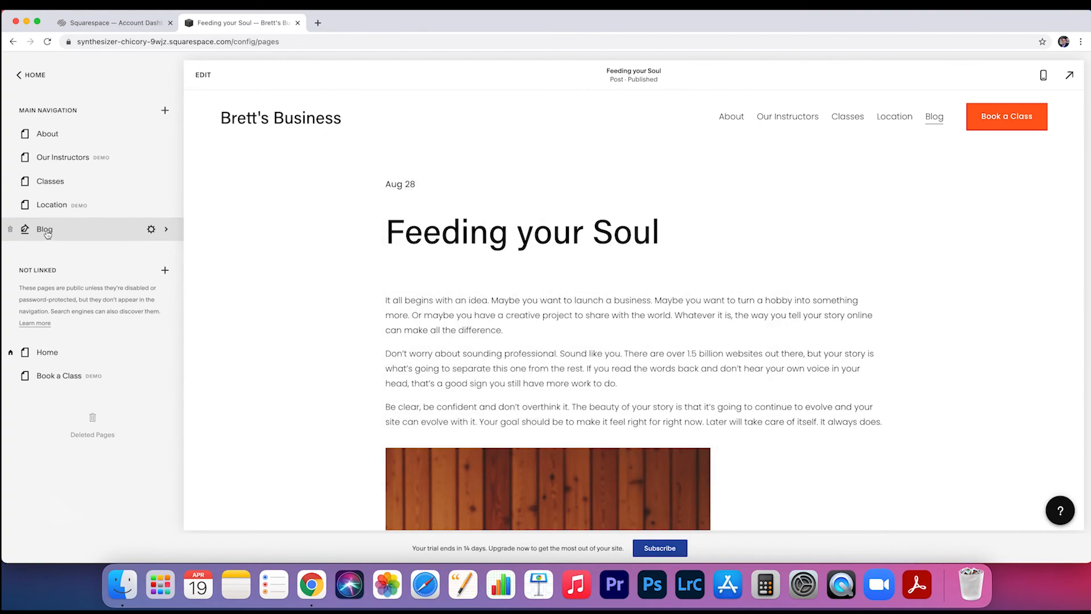
Display the About page and examine its general settings, from page title and URL slug to the password and delete options
{"action": "left_click", "coordinate": [62, 135]}
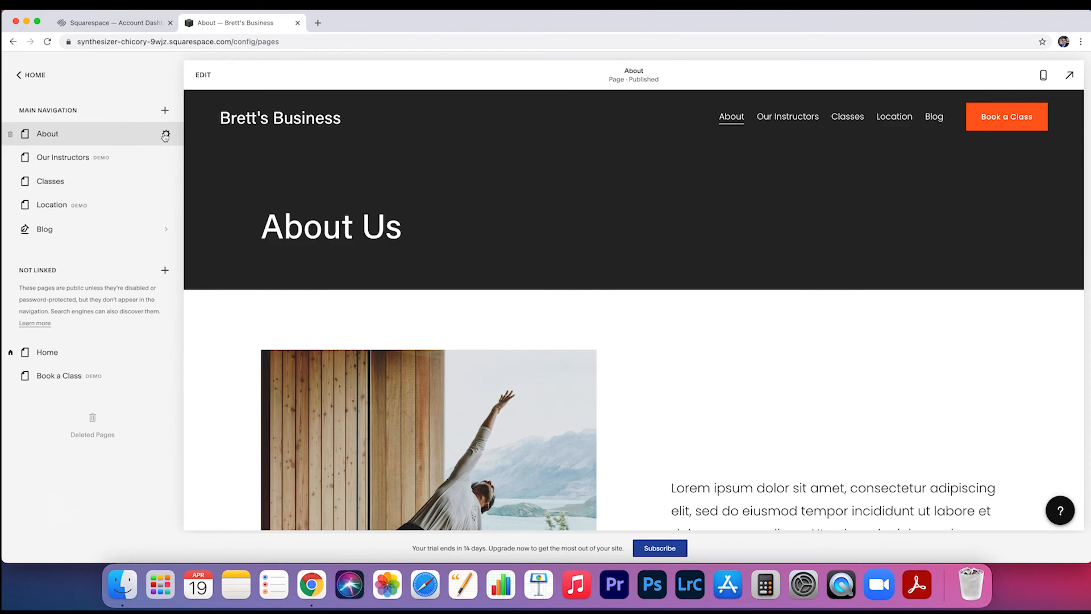
{"action": "left_click", "coordinate": [165, 135]}
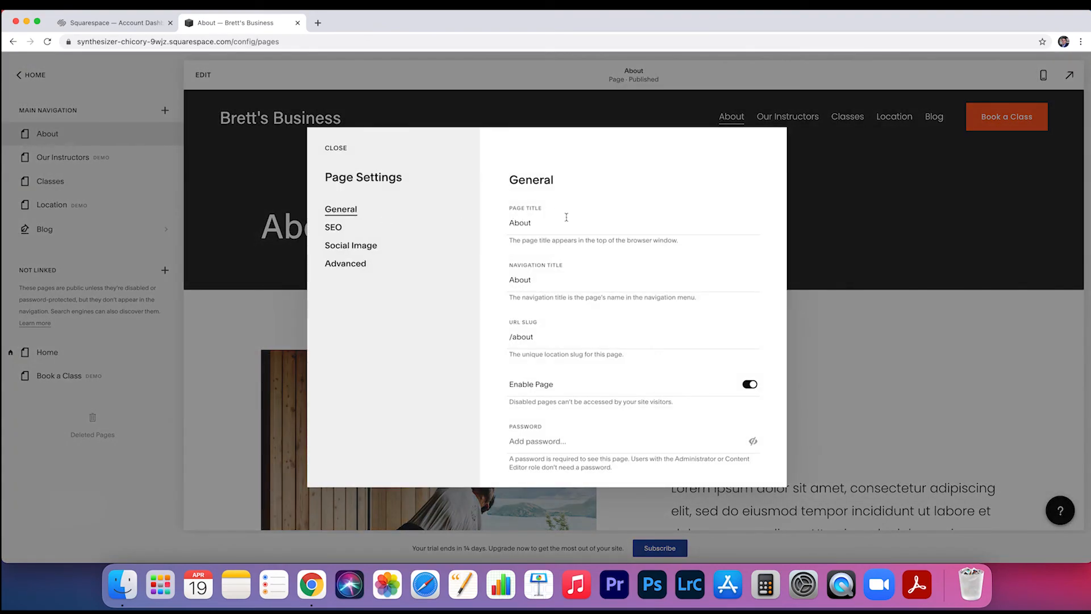
{"action": "scroll", "coordinate": [552, 240], "scroll_direction": "down", "scroll_amount": 1}
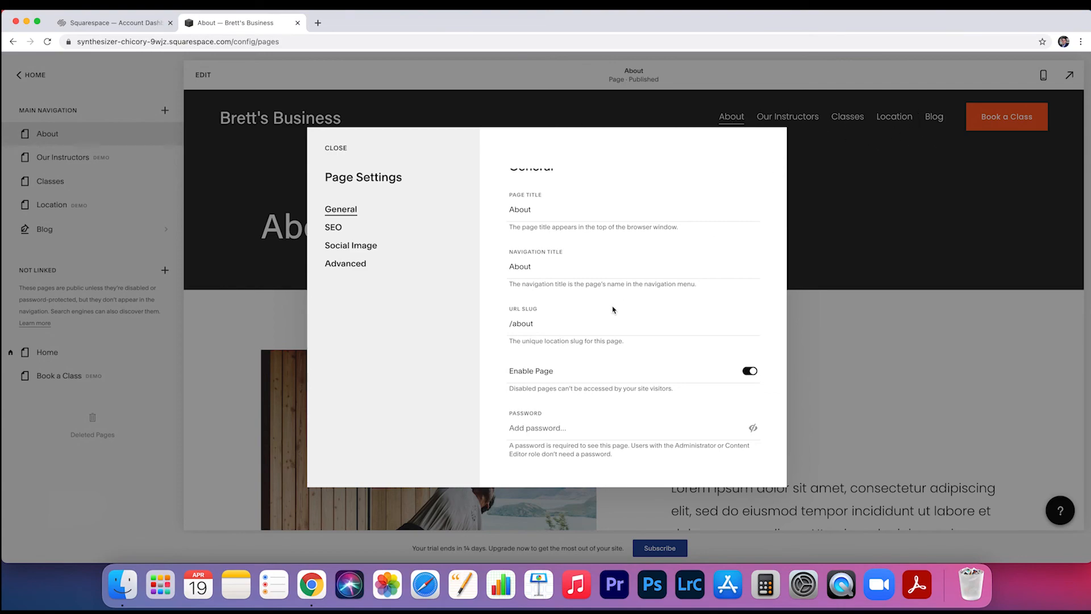
{"action": "scroll", "coordinate": [613, 310], "scroll_direction": "down", "scroll_amount": 1}
{"action": "left_click", "coordinate": [514, 317]}
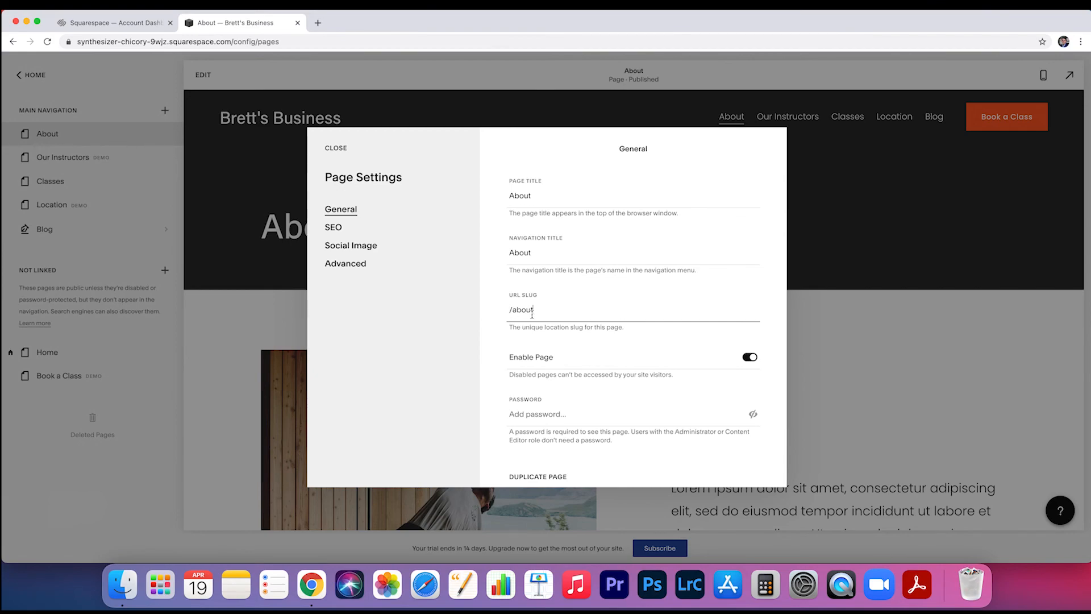
{"action": "scroll", "coordinate": [613, 356], "scroll_direction": "down", "scroll_amount": 2}
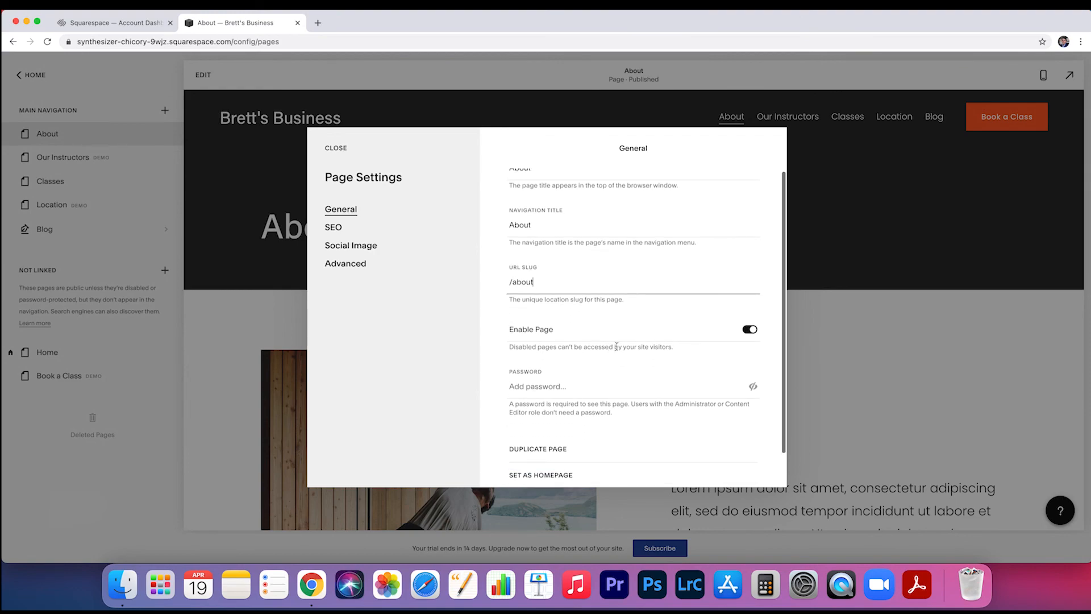
{"action": "scroll", "coordinate": [672, 333], "scroll_direction": "down", "scroll_amount": 1}
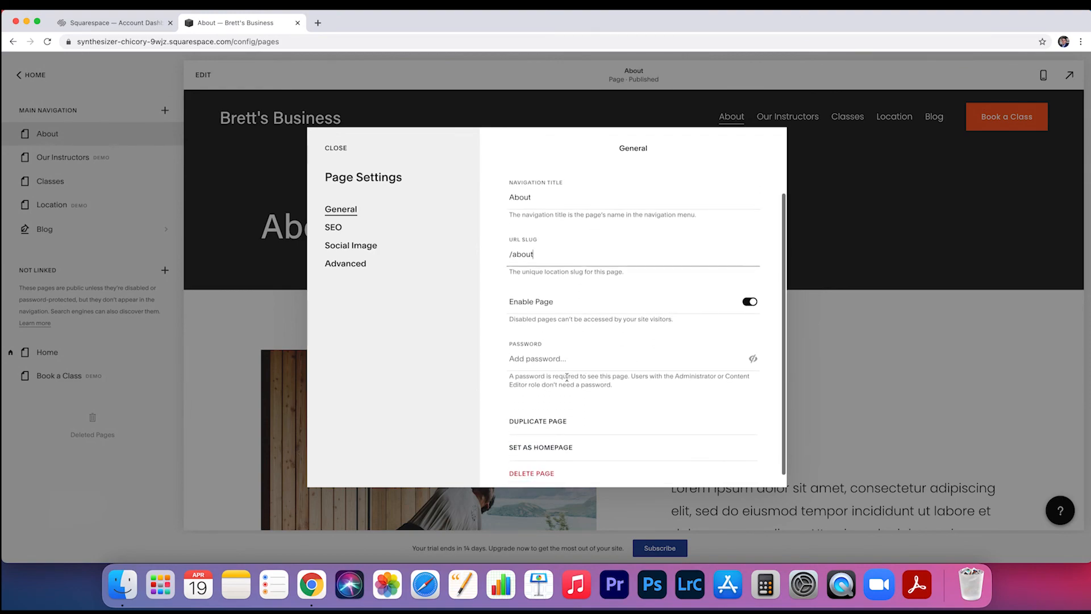
{"action": "scroll", "coordinate": [557, 369], "scroll_direction": "down", "scroll_amount": 1}
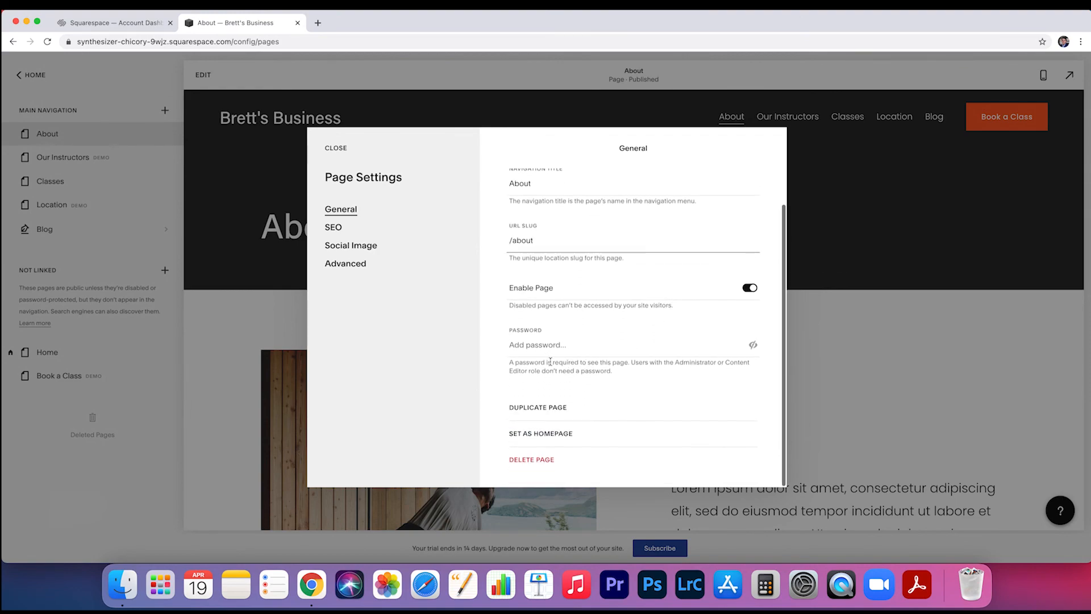
Review the About page's SEO settings and its social sharing image settings
{"action": "left_click", "coordinate": [334, 228]}
{"action": "scroll", "coordinate": [533, 406], "scroll_direction": "down", "scroll_amount": 3}
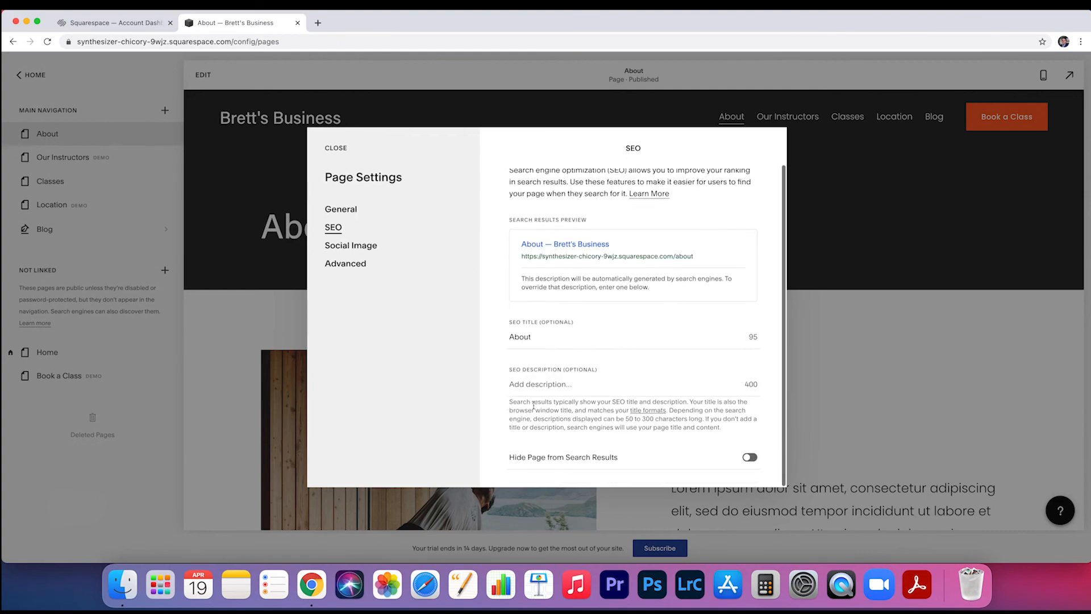
{"action": "scroll", "coordinate": [541, 387], "scroll_direction": "up", "scroll_amount": 3}
{"action": "left_click", "coordinate": [375, 250]}
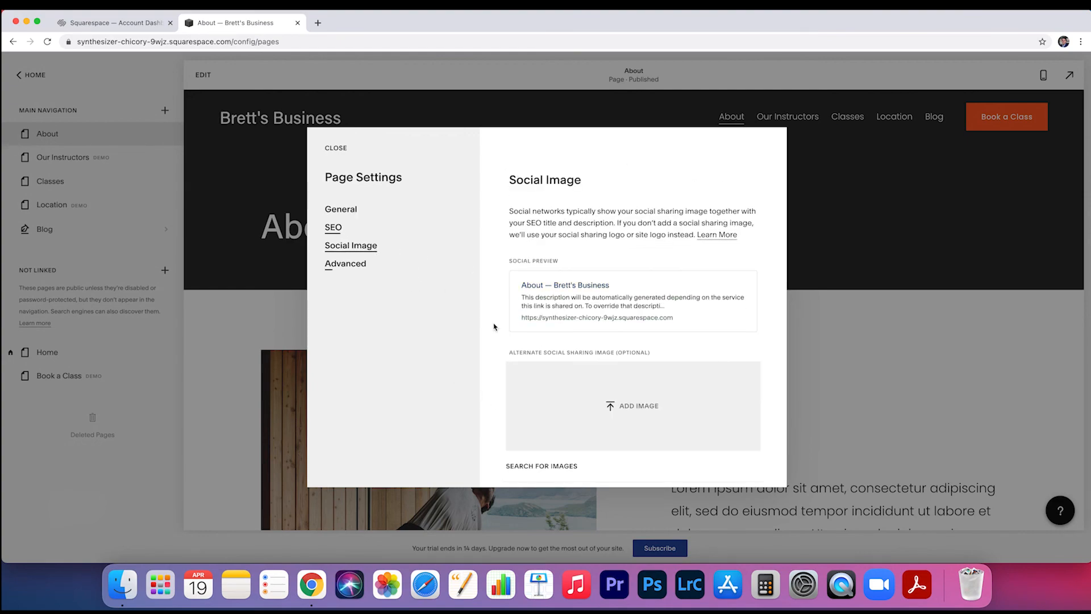
{"action": "scroll", "coordinate": [591, 373], "scroll_direction": "down", "scroll_amount": 2}
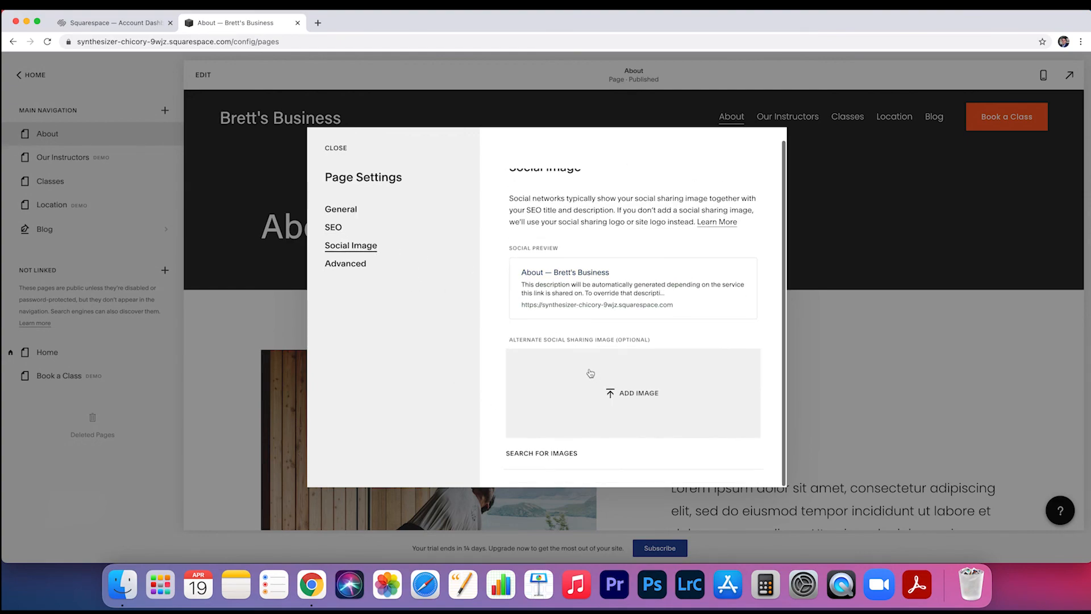
Search for an alternate social sharing image for the About page by browsing the free and premium image collections
{"action": "left_click", "coordinate": [562, 453]}
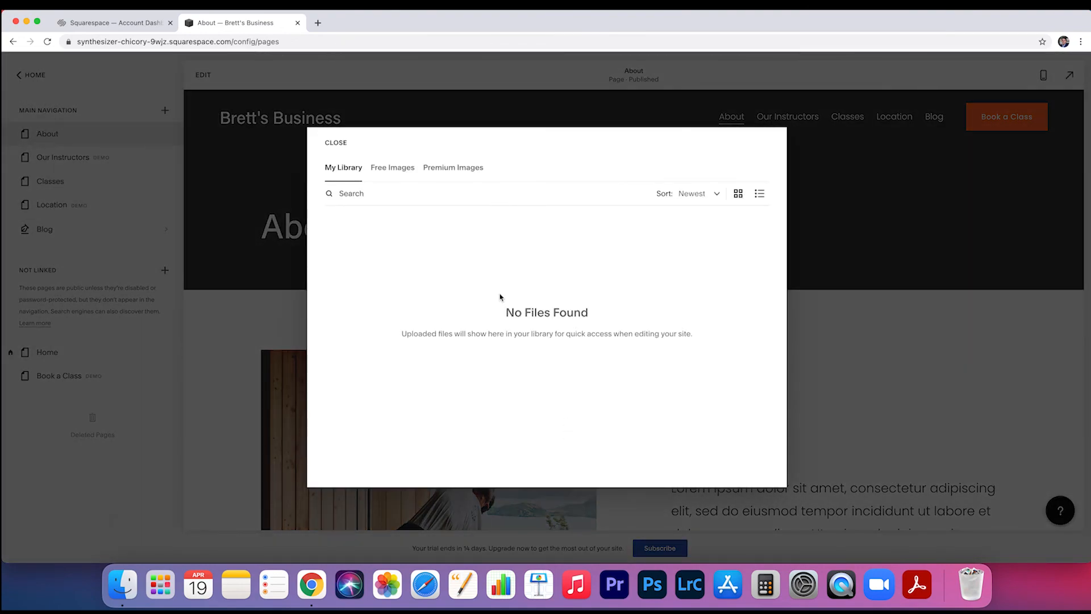
{"action": "left_click", "coordinate": [404, 170]}
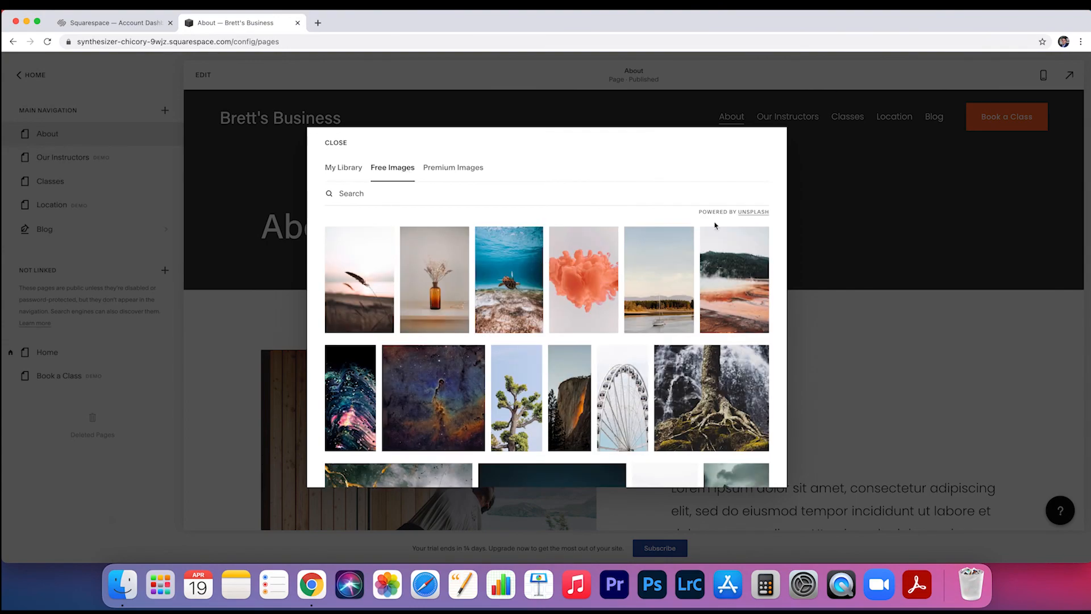
{"action": "scroll", "coordinate": [607, 363], "scroll_direction": "down", "scroll_amount": 5}
{"action": "scroll", "coordinate": [607, 363], "scroll_direction": "down", "scroll_amount": 4}
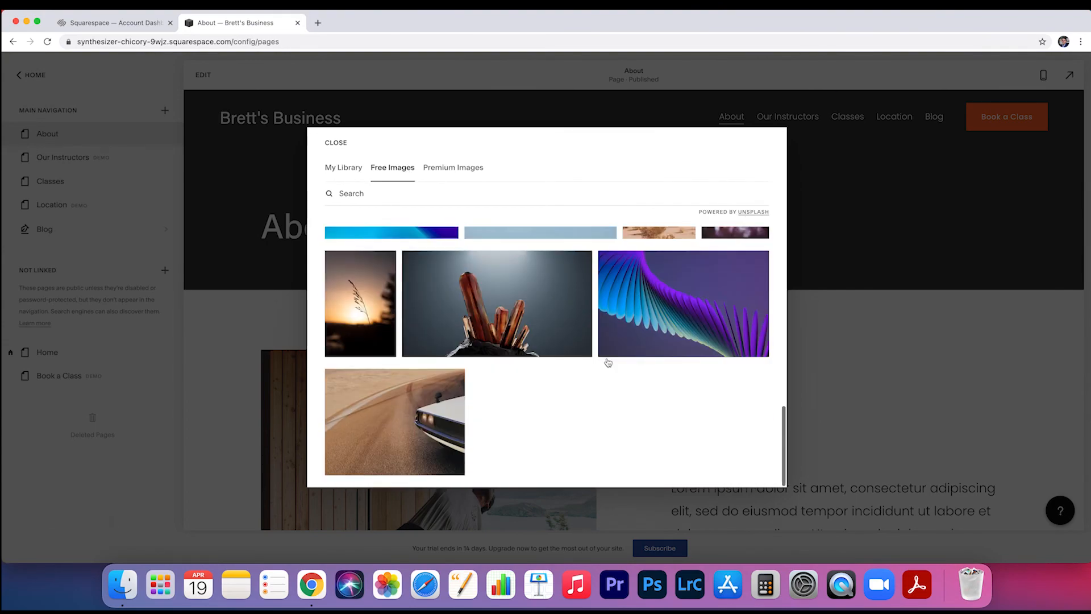
{"action": "scroll", "coordinate": [607, 363], "scroll_direction": "up", "scroll_amount": 8}
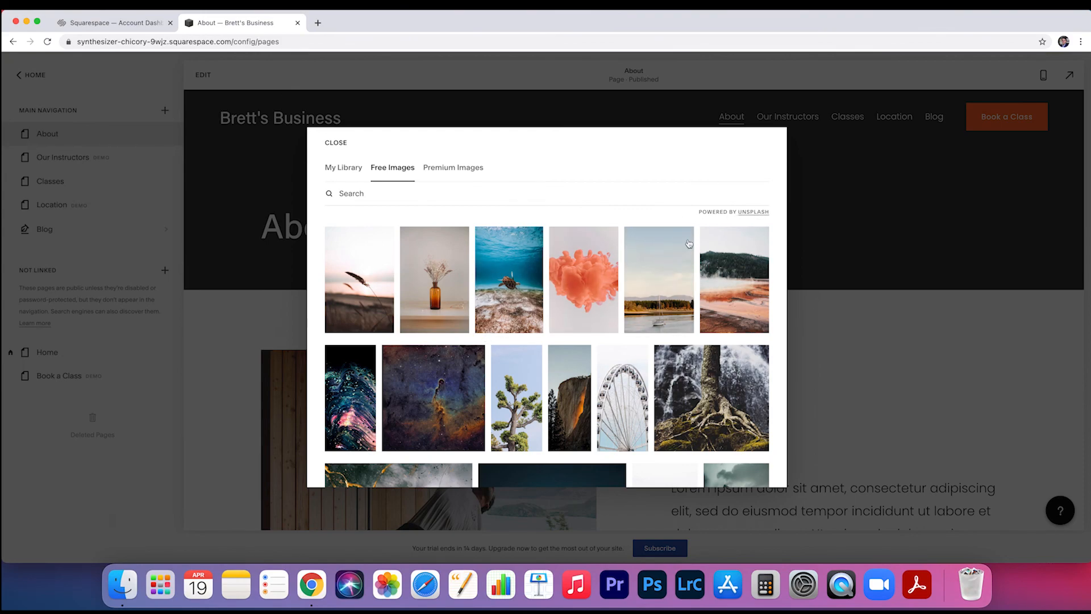
{"action": "left_click", "coordinate": [452, 170]}
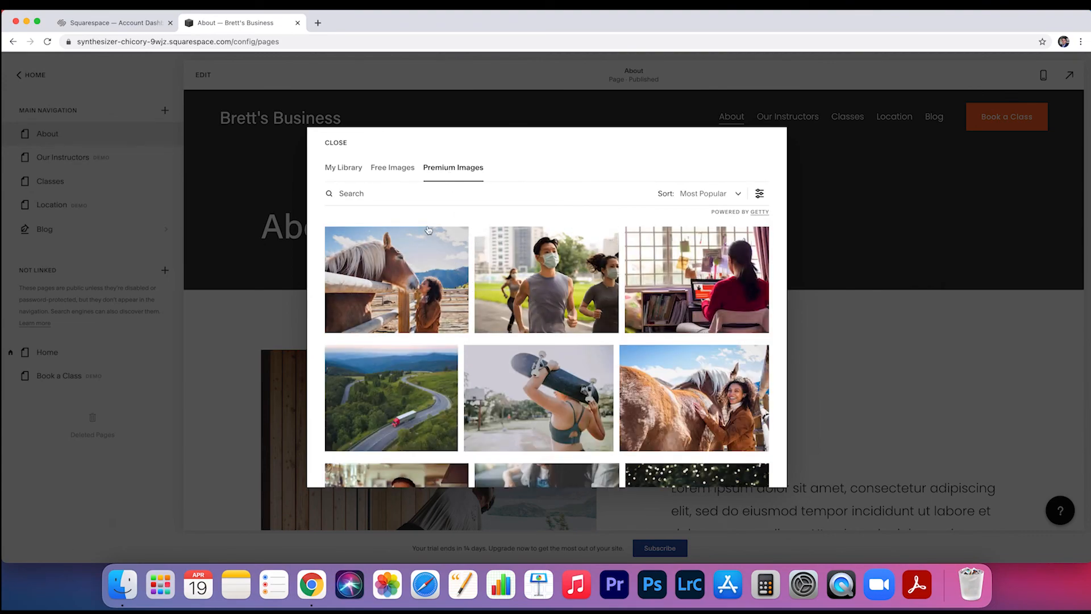
Leave the image search, review the About page's Advanced code injection settings and close the page settings
{"action": "left_click", "coordinate": [336, 145]}
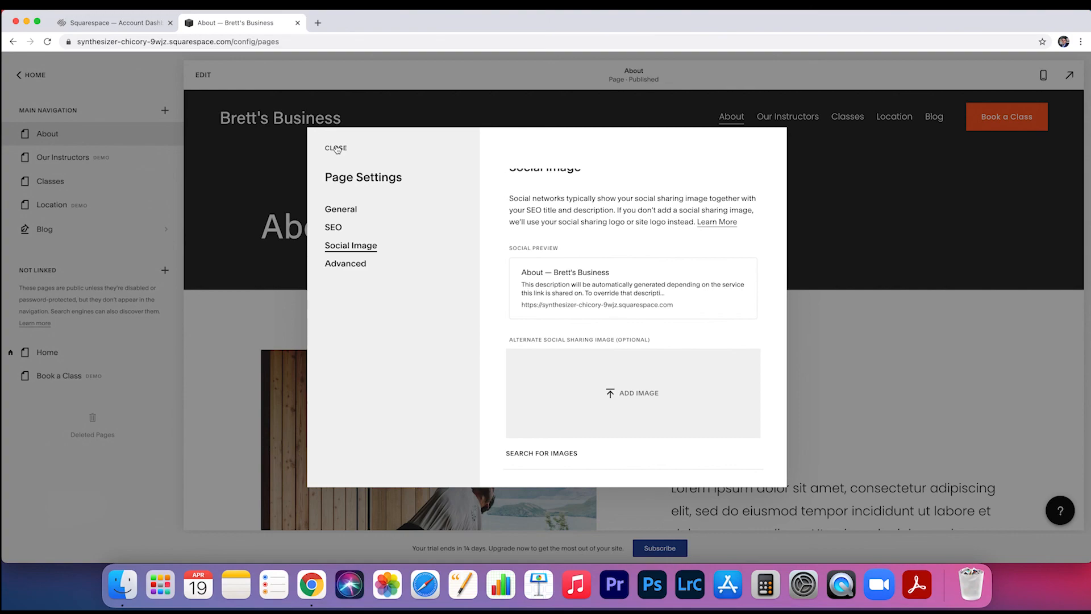
{"action": "left_click", "coordinate": [351, 266]}
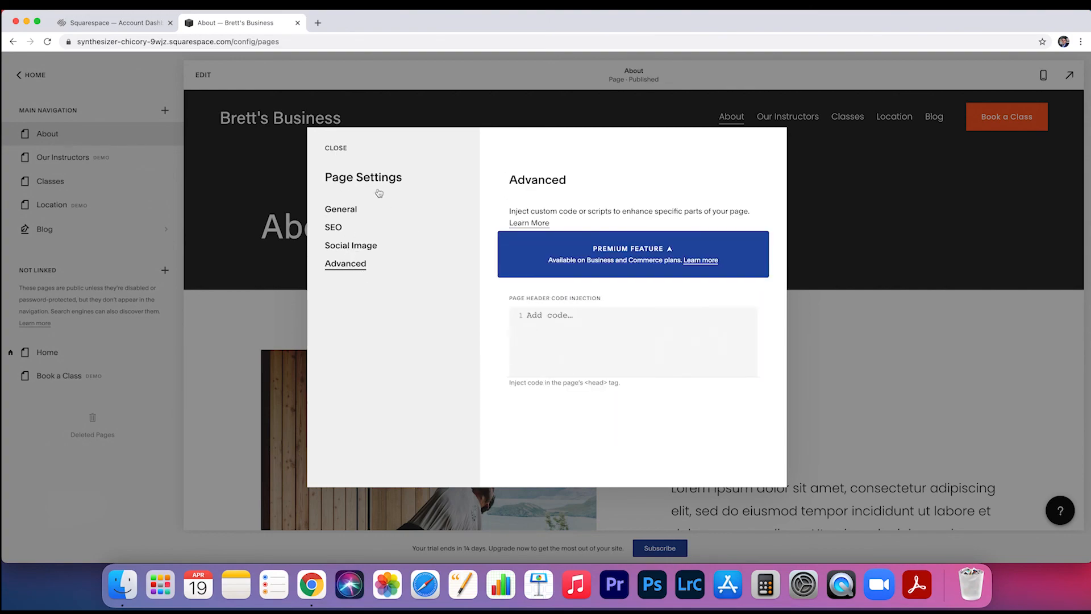
{"action": "left_click", "coordinate": [343, 149]}
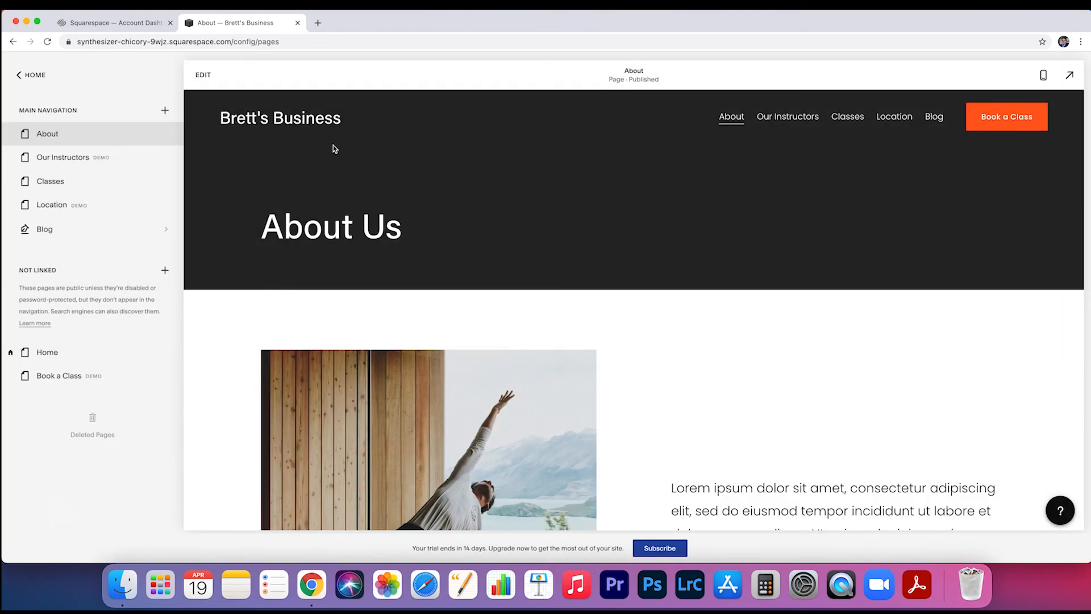
Look over the About page in desktop view, preview it in mobile view down to the footer, and restore the desktop view
{"action": "scroll", "coordinate": [729, 288], "scroll_direction": "down", "scroll_amount": 5}
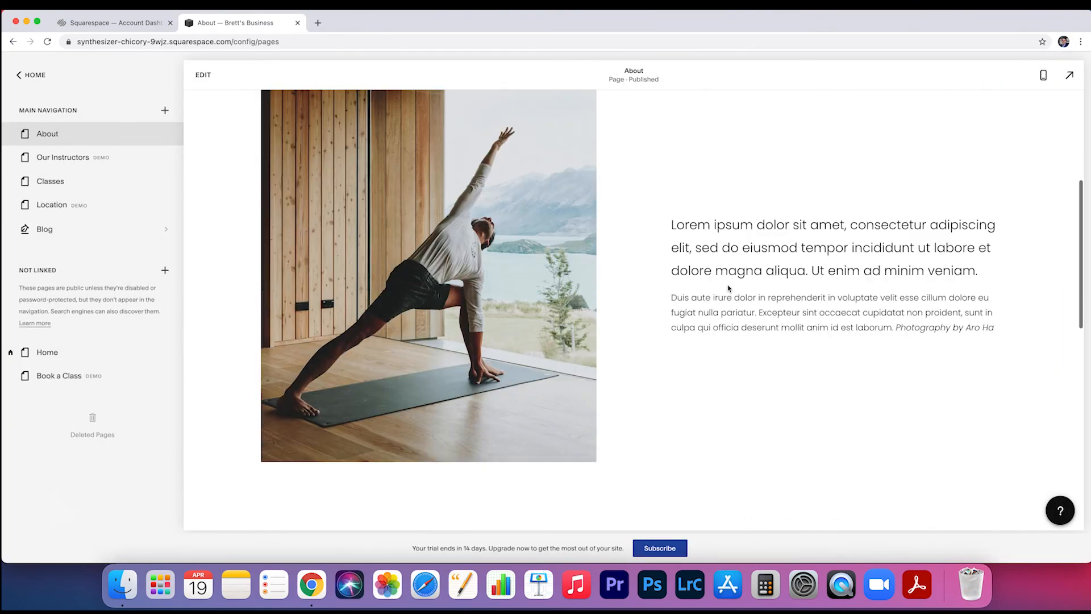
{"action": "scroll", "coordinate": [729, 288], "scroll_direction": "up", "scroll_amount": 5}
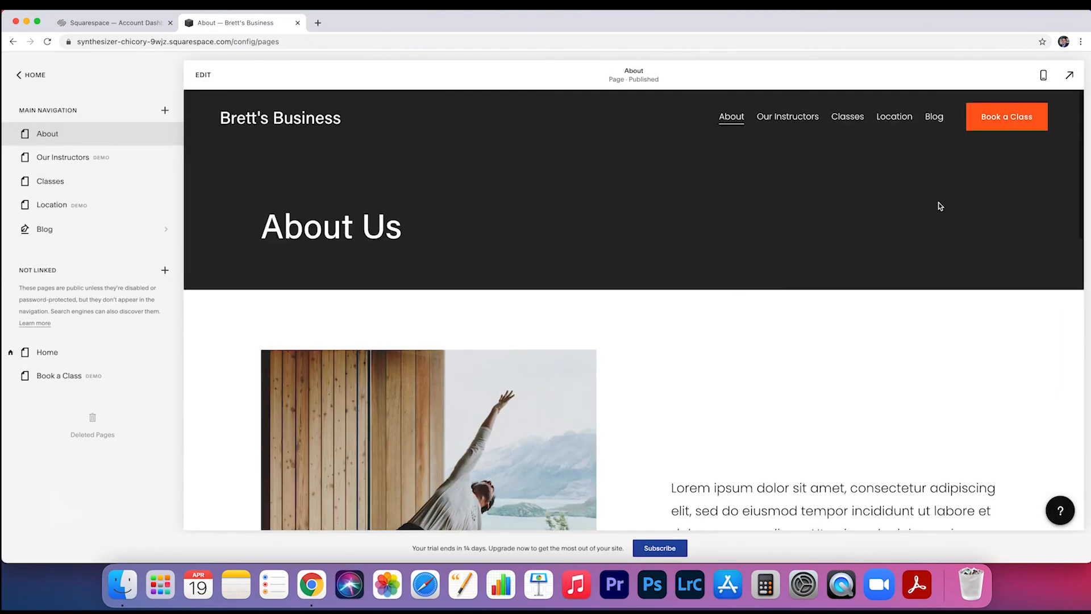
{"action": "left_click", "coordinate": [1043, 75]}
{"action": "scroll", "coordinate": [633, 398], "scroll_direction": "down", "scroll_amount": 10}
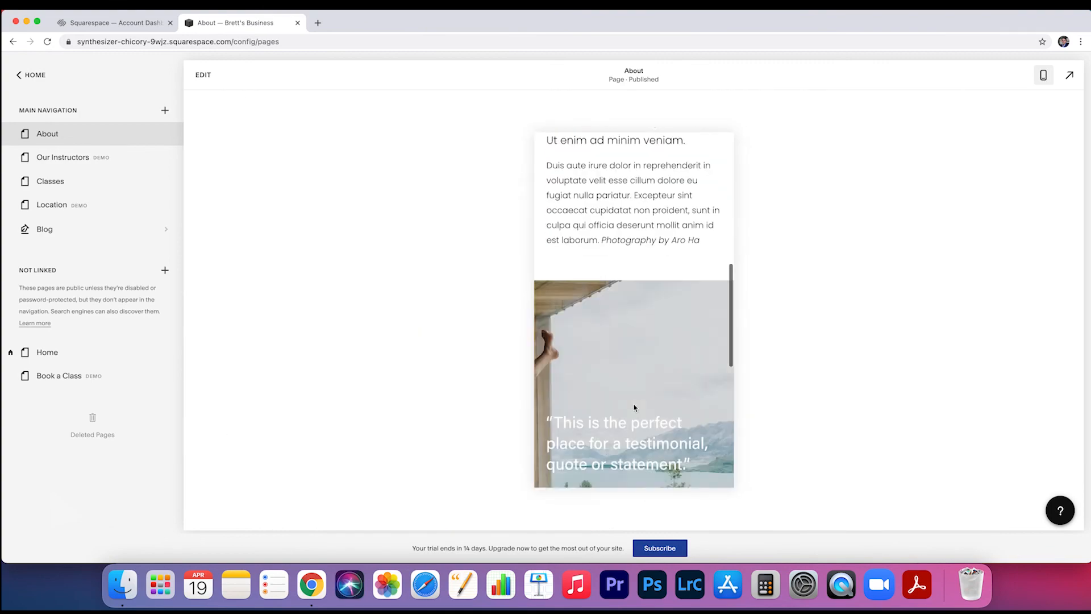
{"action": "scroll", "coordinate": [634, 408], "scroll_direction": "down", "scroll_amount": 10}
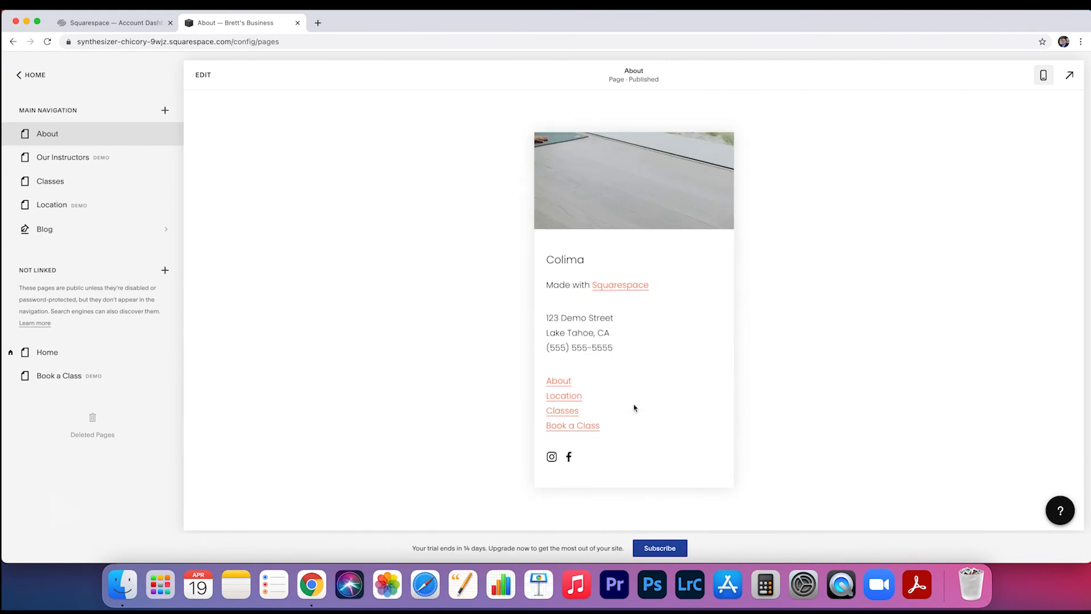
{"action": "scroll", "coordinate": [634, 408], "scroll_direction": "up", "scroll_amount": 20}
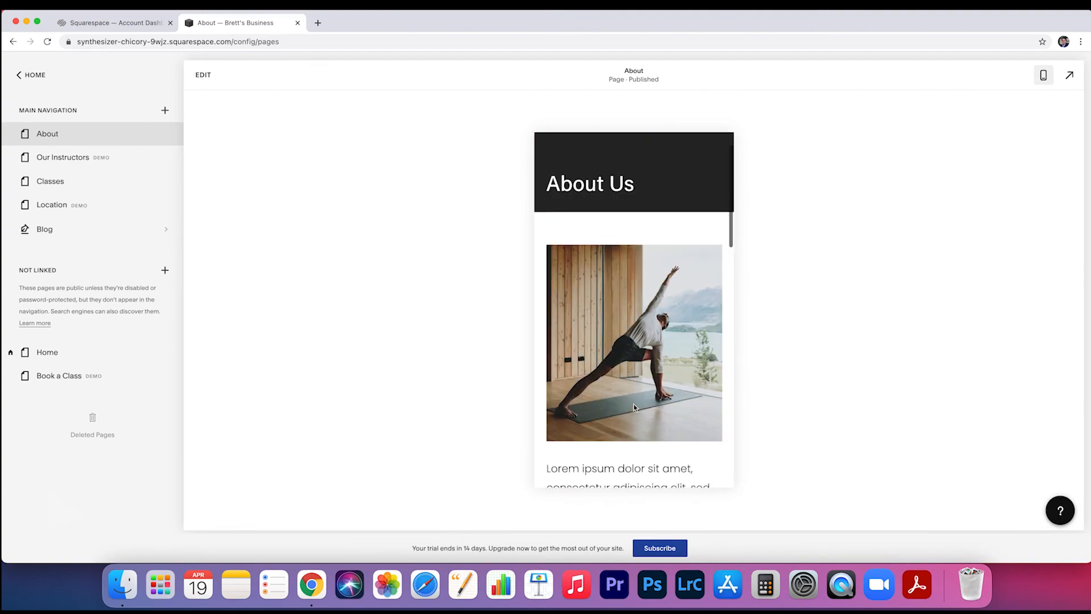
{"action": "left_click", "coordinate": [1044, 80]}
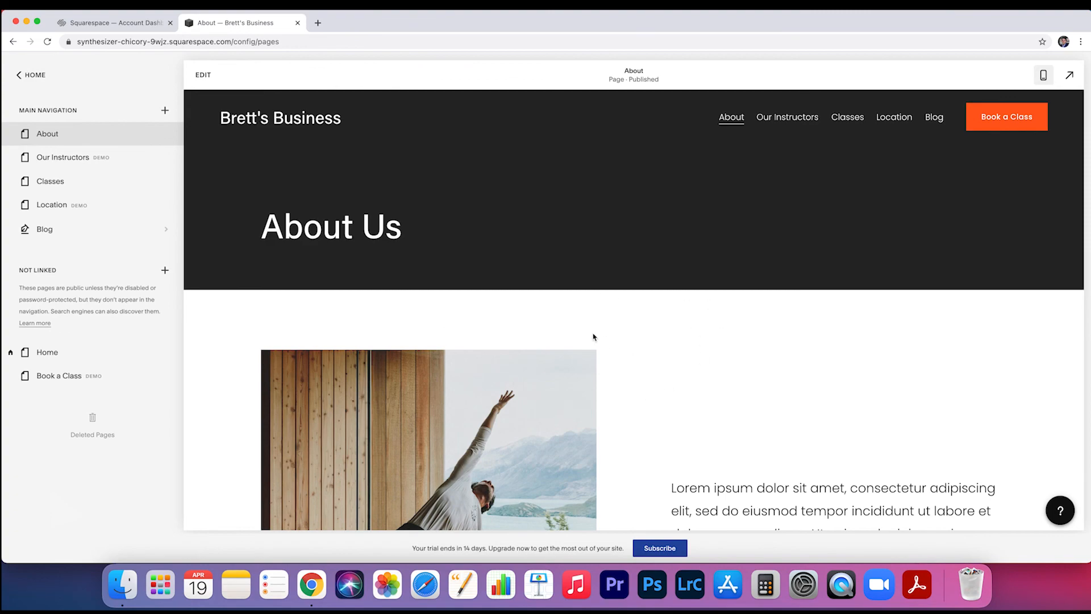
Return to the site's main menu, then briefly open the About Us heading section for editing and exit the editor
{"action": "left_click", "coordinate": [29, 76]}
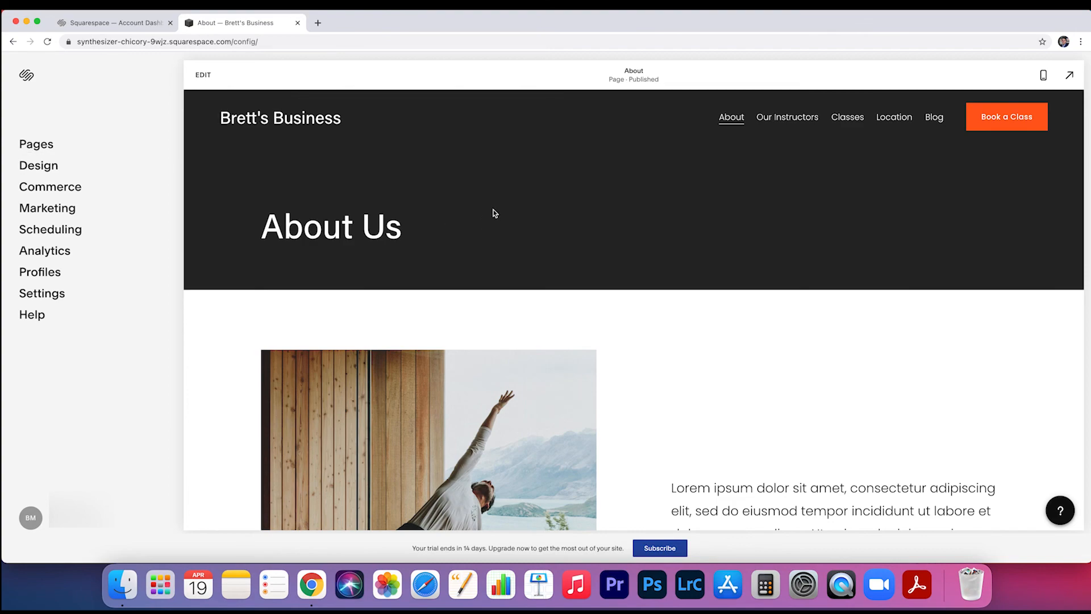
{"action": "double_click", "coordinate": [386, 229]}
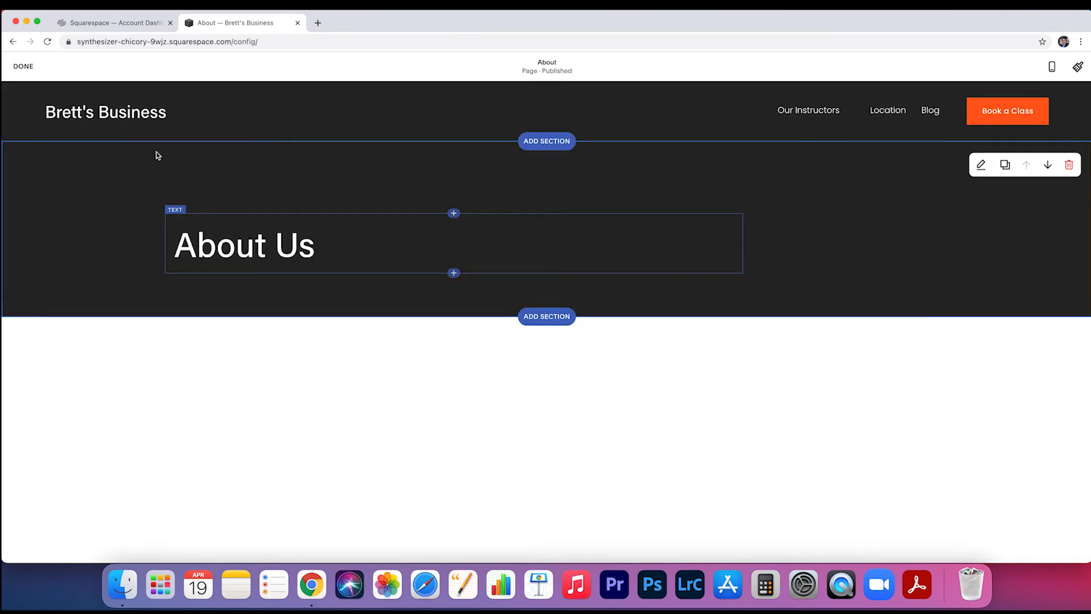
{"action": "left_click", "coordinate": [23, 65]}
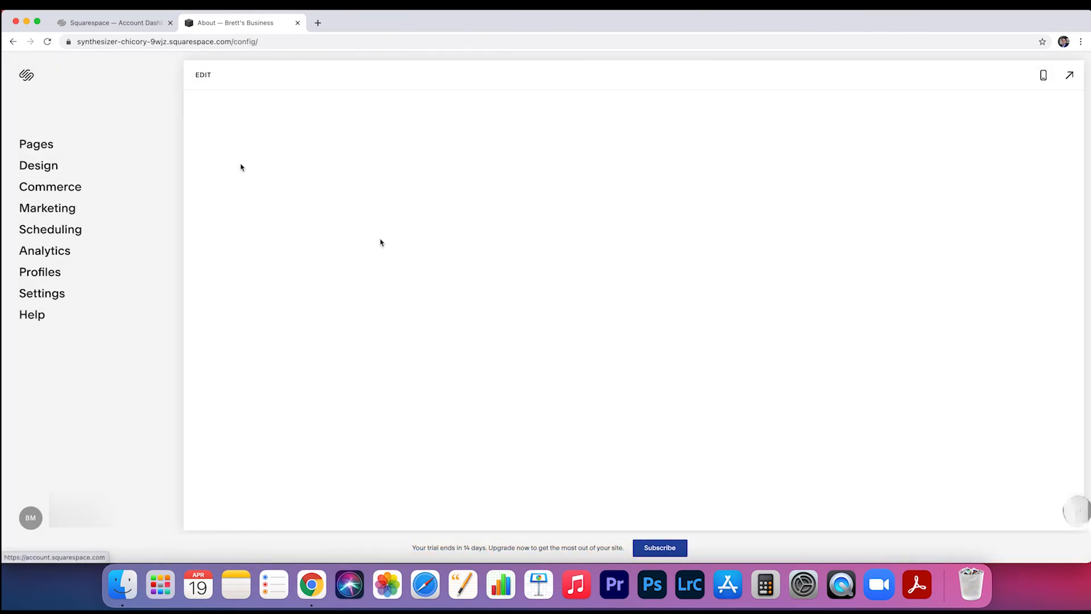